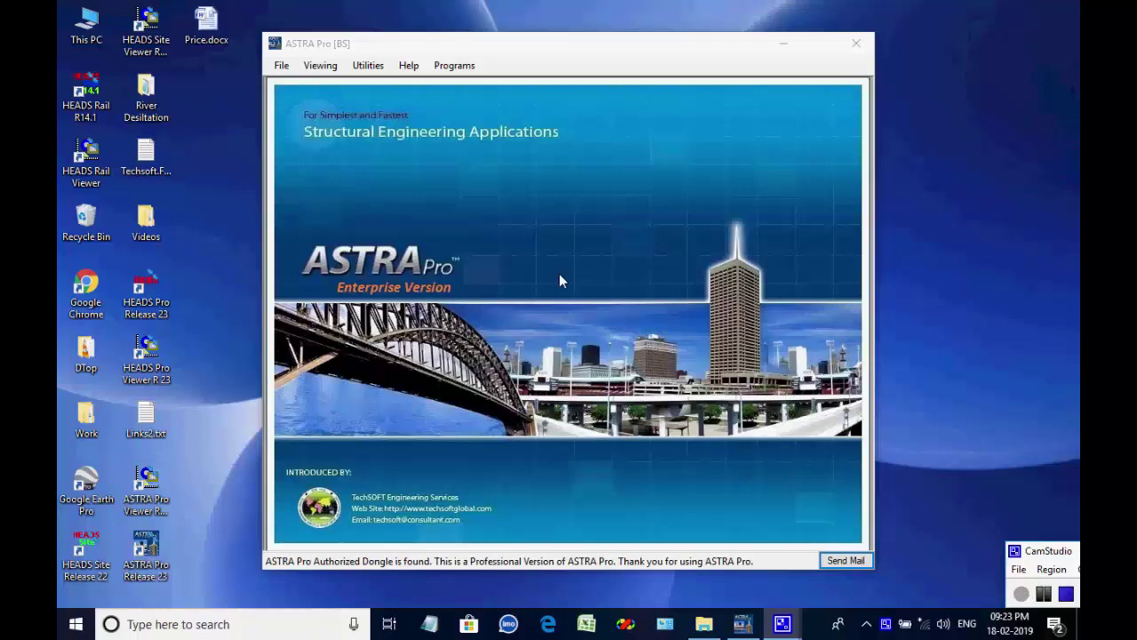
# - Select the Desktop\Work folder as the working folder
pyautogui.click(280, 71)
pyautogui.click(281, 67)
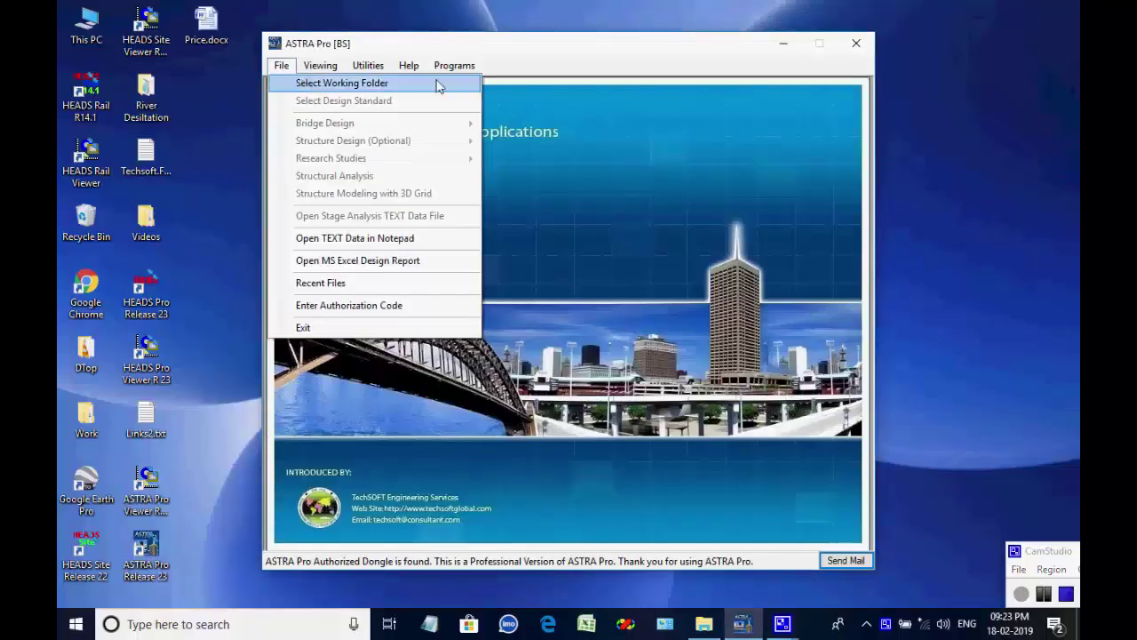
pyautogui.click(401, 81)
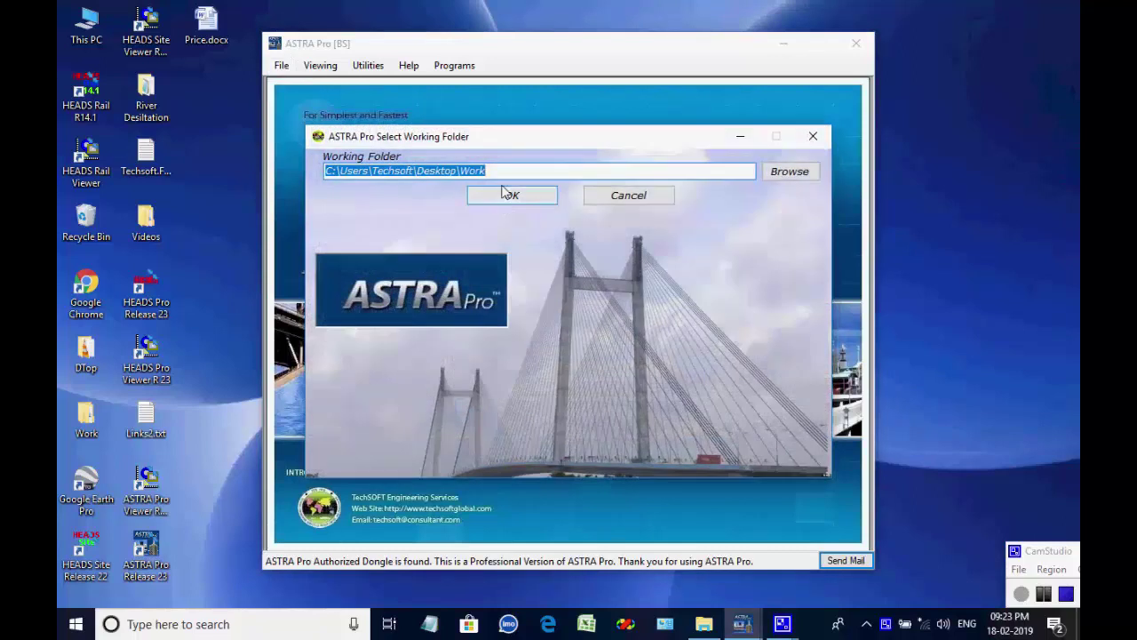
pyautogui.moveTo(500, 173); pyautogui.dragTo(421, 174)
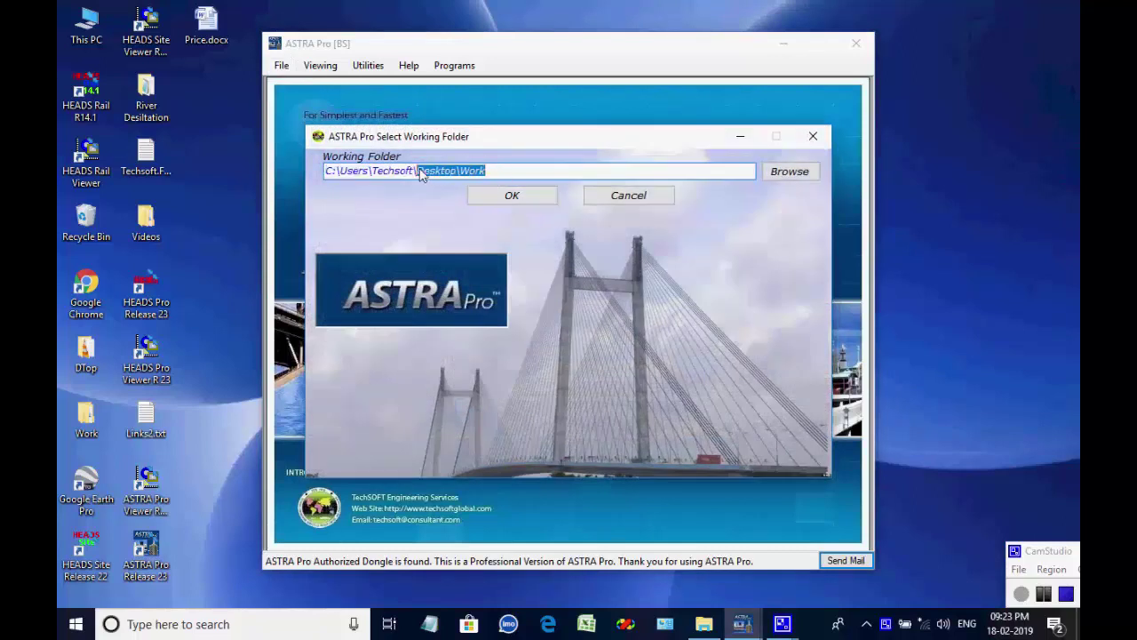
pyautogui.click(484, 174)
pyautogui.click(500, 195)
# - Start a Reinforced Cement Concrete (RCC) T-Girder Bridge design by the Limit State Method using the IRC/IS Standard
pyautogui.click(281, 65)
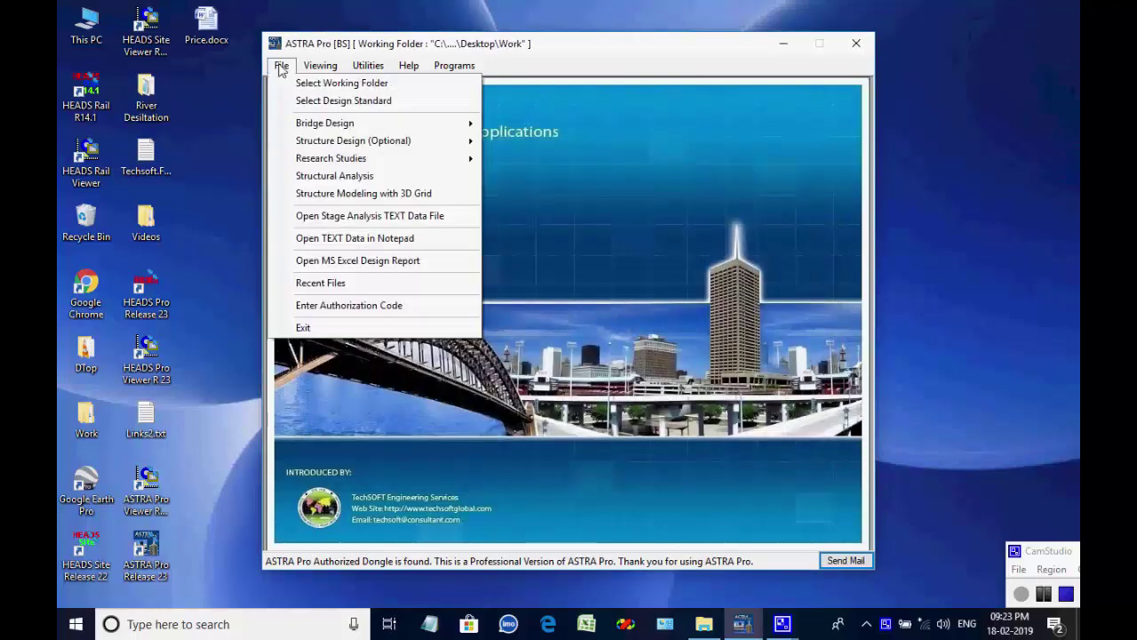
pyautogui.moveTo(304, 122)
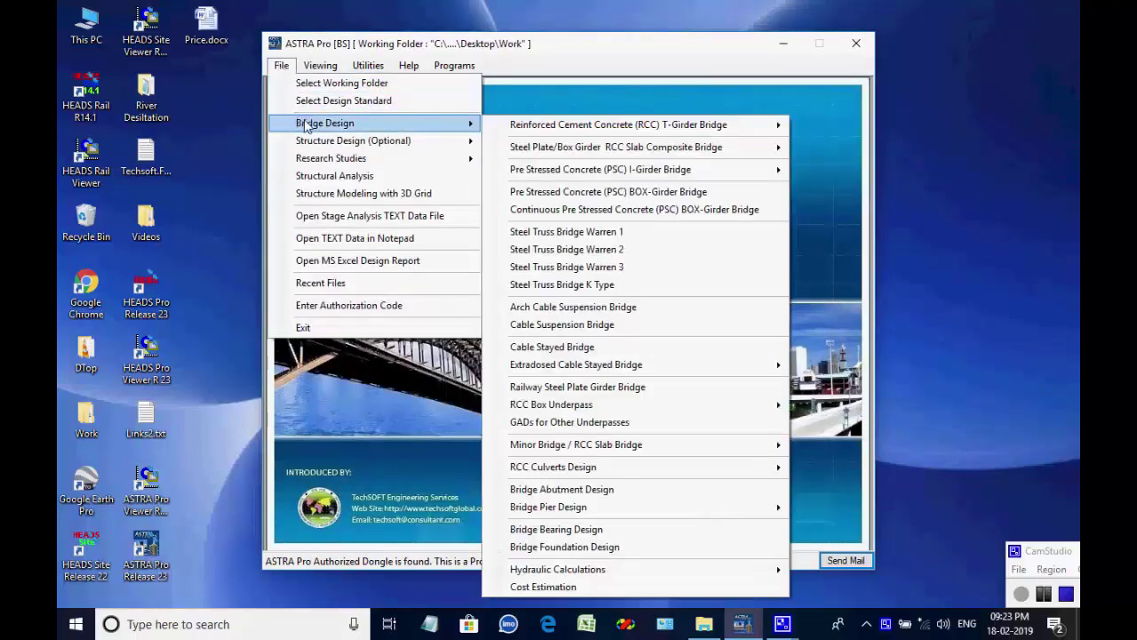
pyautogui.moveTo(622, 132)
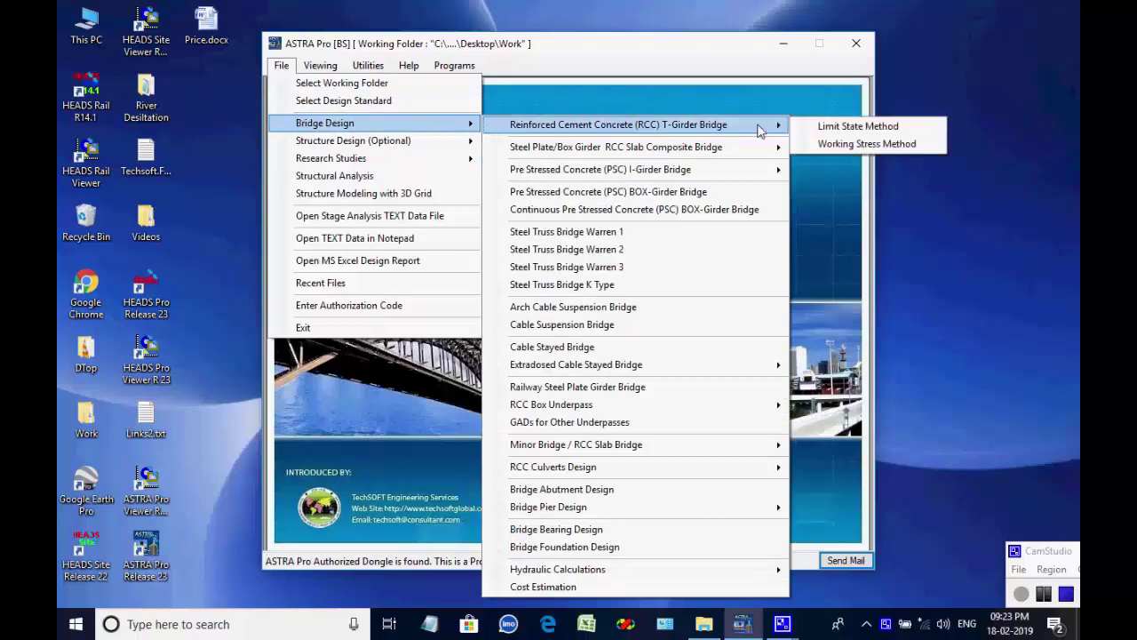
pyautogui.click(824, 127)
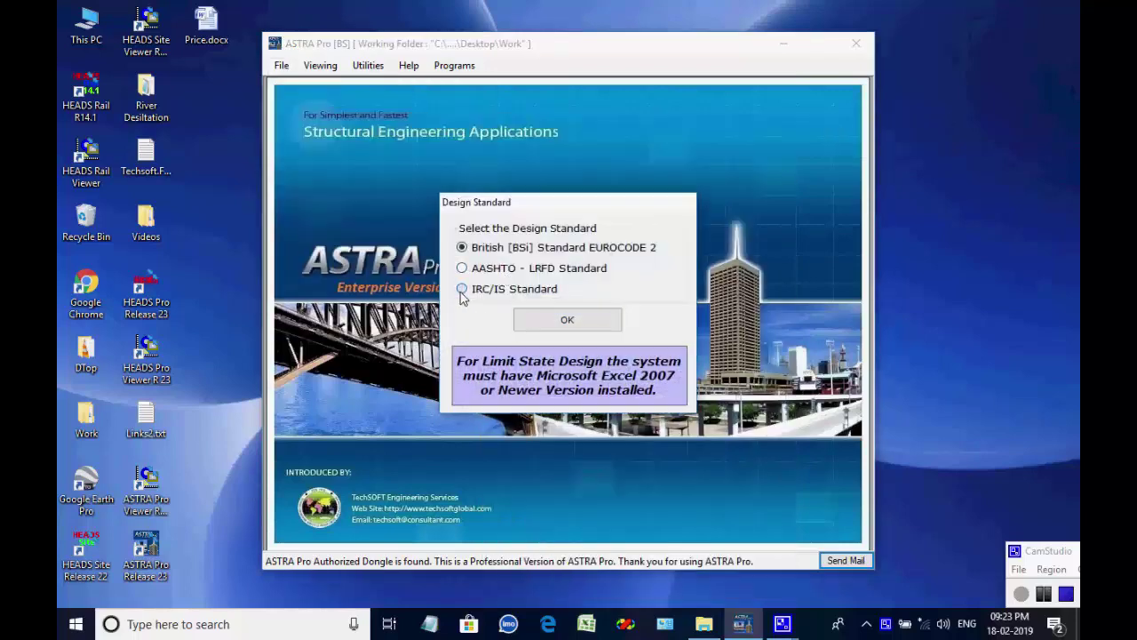
pyautogui.click(462, 290)
pyautogui.click(561, 322)
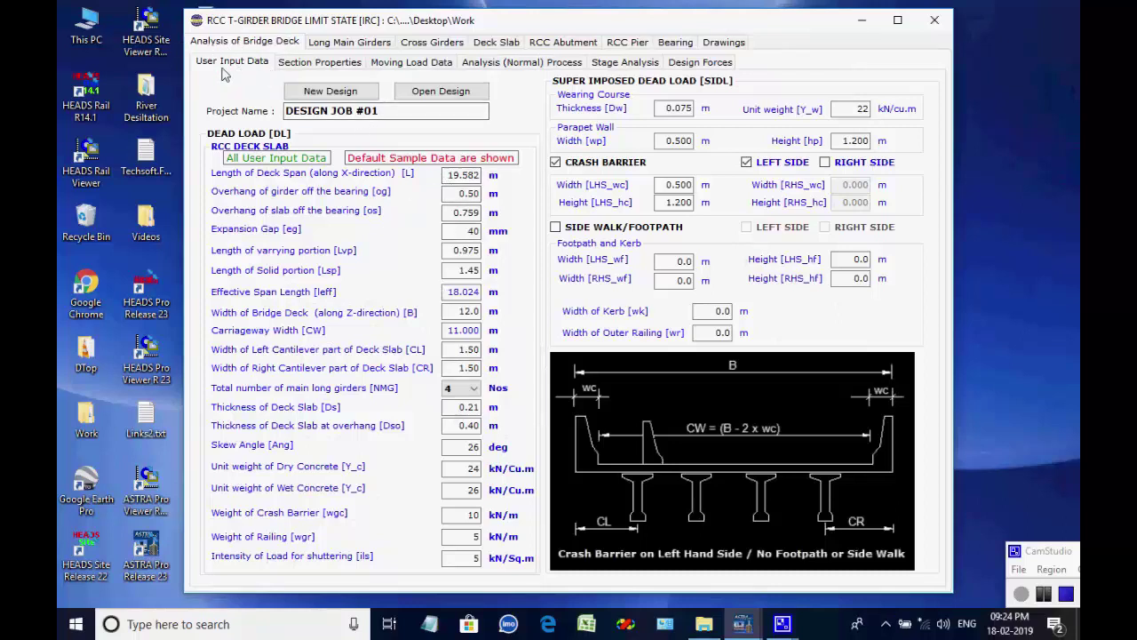
# - Look through the bridge deck's section properties, moving load data, normal analysis process, stage analysis and design forces
pyautogui.click(304, 65)
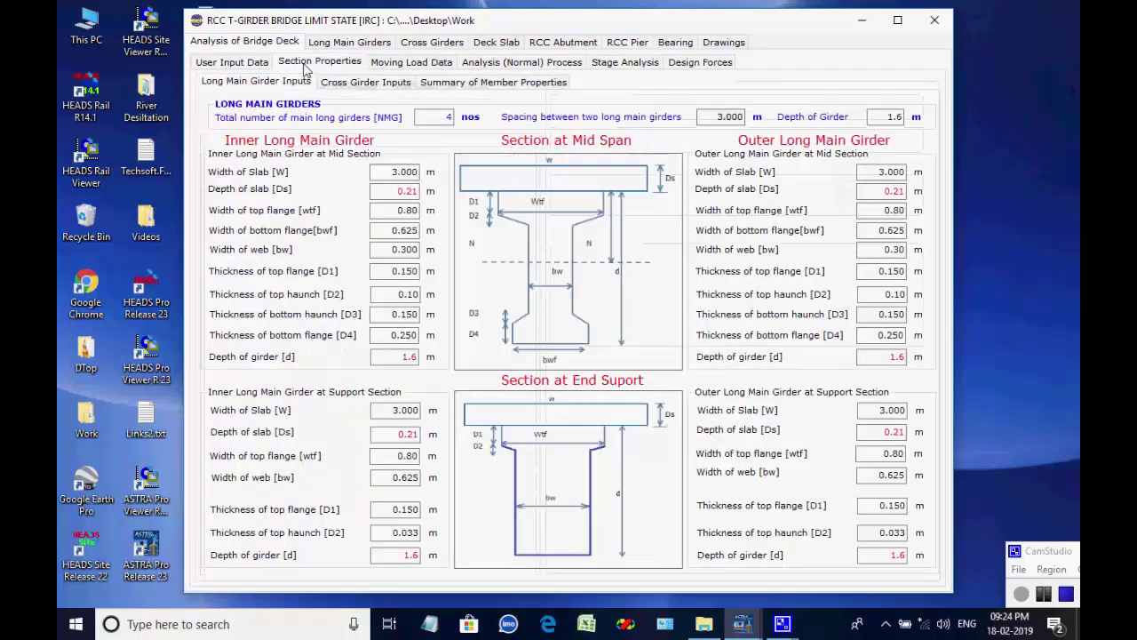
pyautogui.click(391, 68)
pyautogui.click(480, 68)
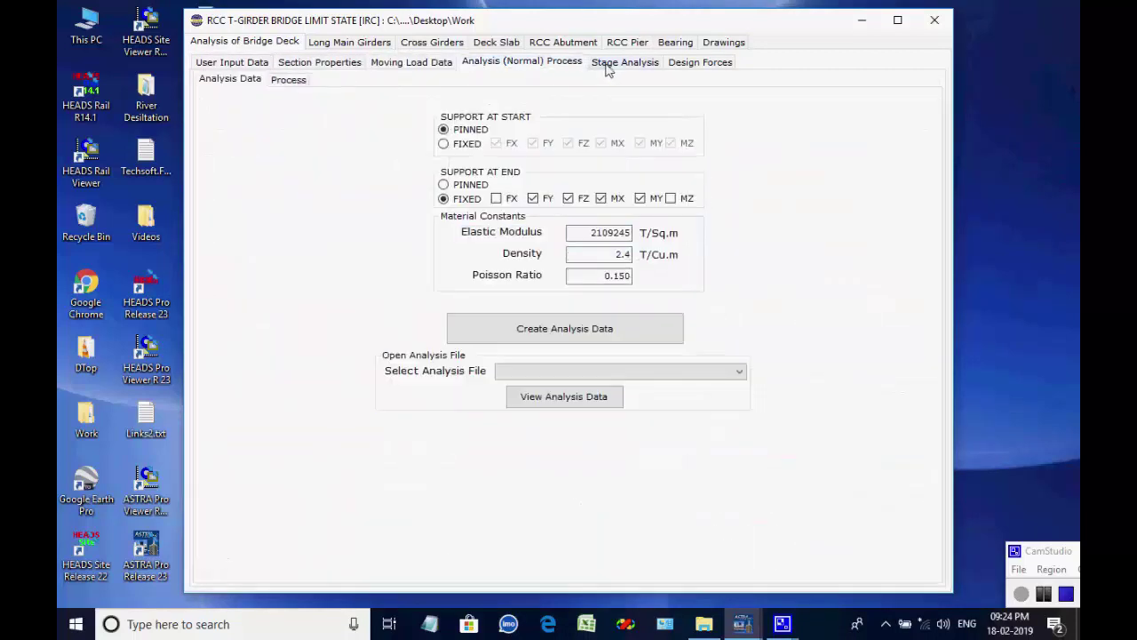
pyautogui.click(606, 68)
pyautogui.click(683, 64)
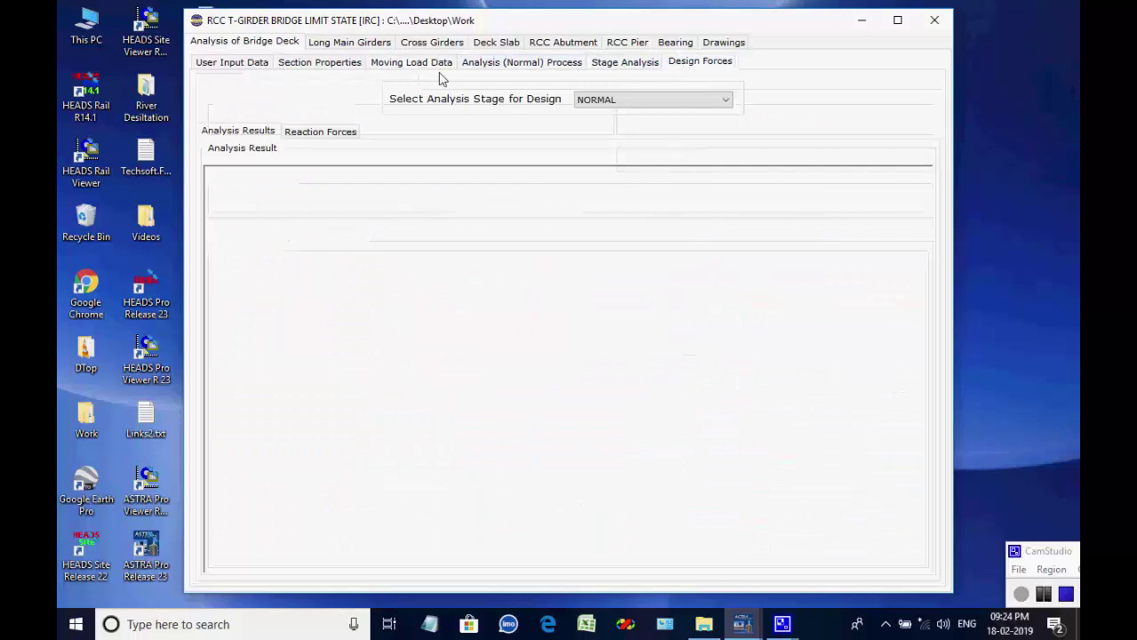
# - Create a new design from the user input data, keeping the project name DESIGN JOB #01
pyautogui.click(254, 66)
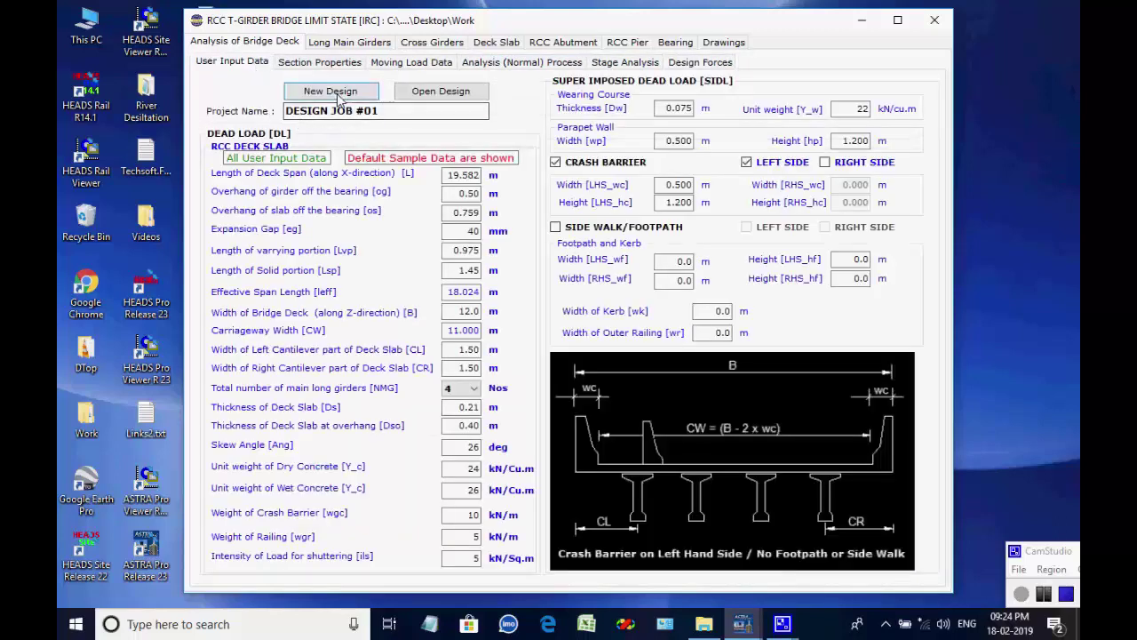
pyautogui.click(384, 113)
pyautogui.moveTo(383, 113); pyautogui.dragTo(276, 113)
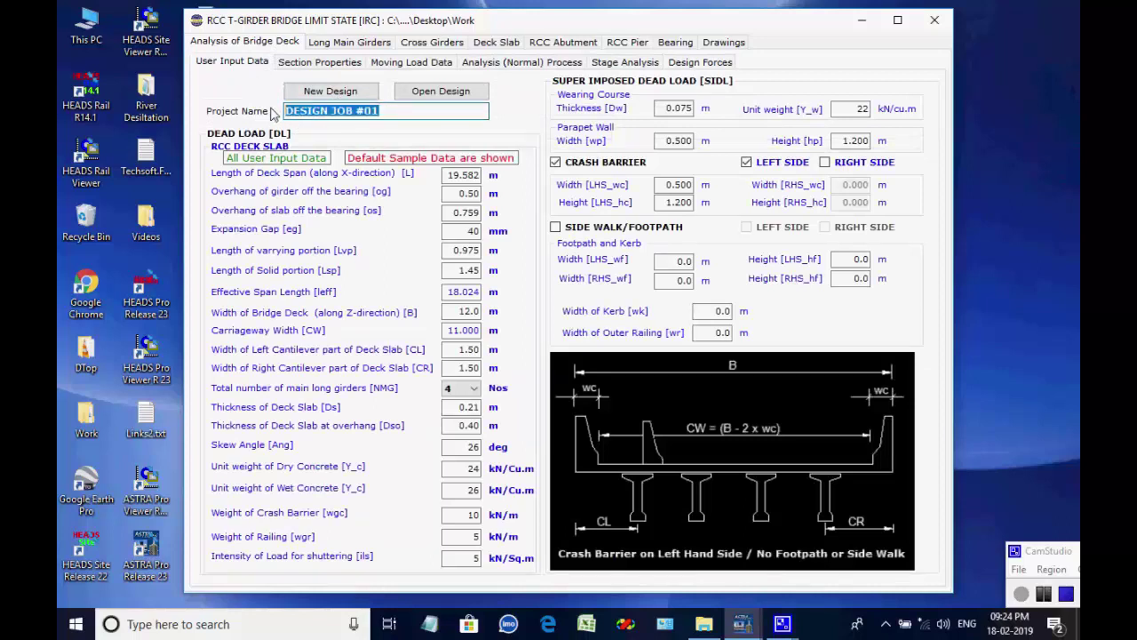
pyautogui.click(382, 114)
pyautogui.click(360, 91)
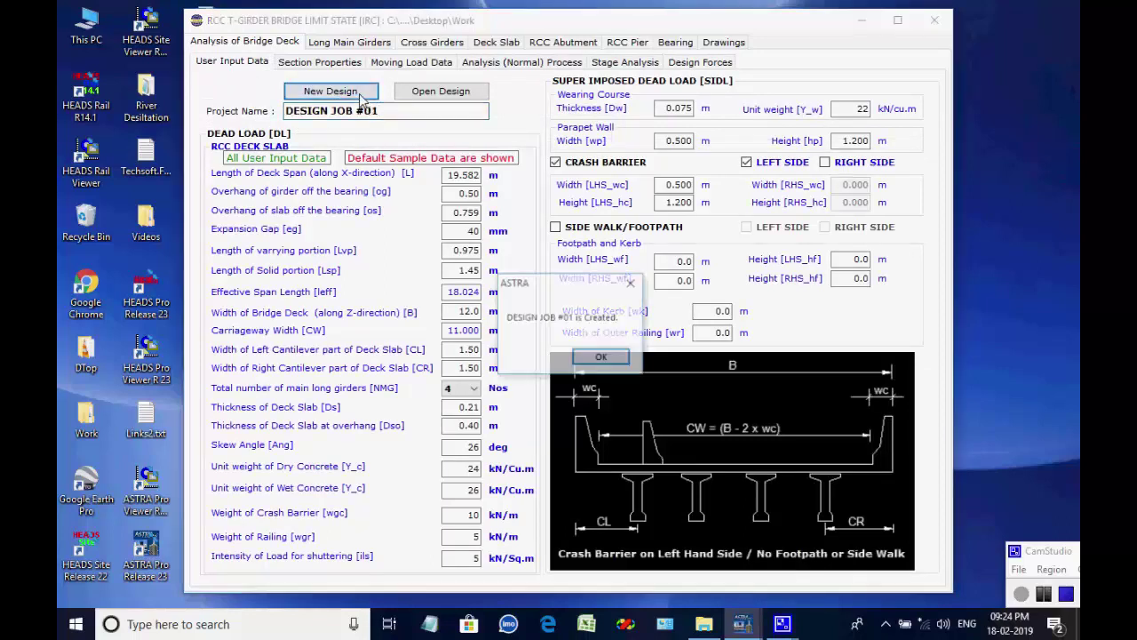
pyautogui.click(582, 356)
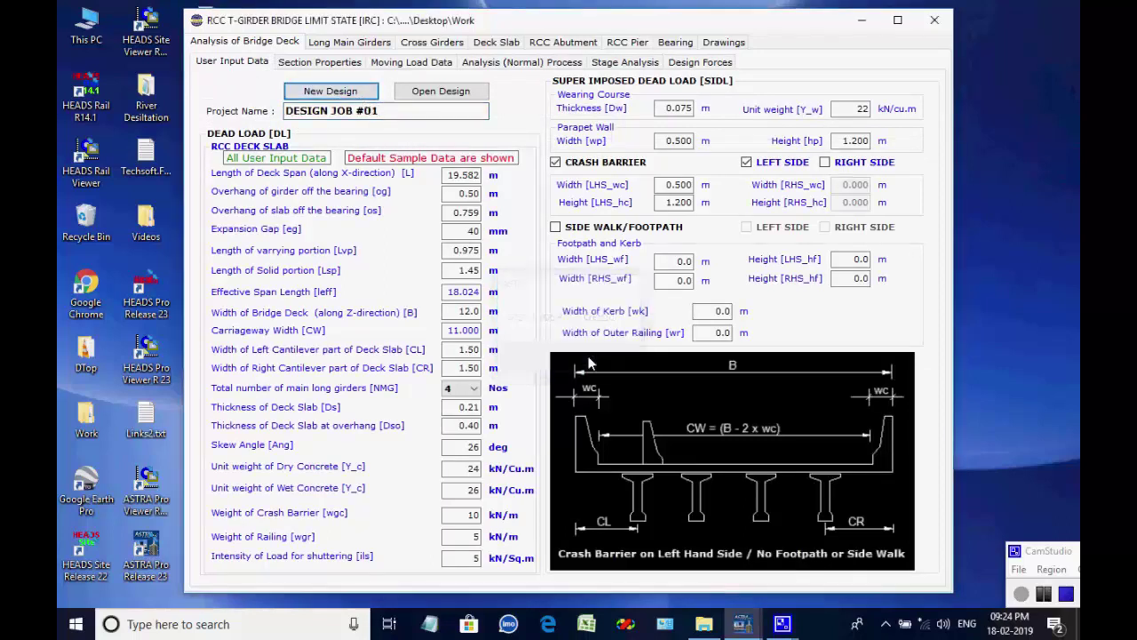
# - Review the section properties of the long main girders and cross girders, plus the summary of member properties
pyautogui.click(343, 64)
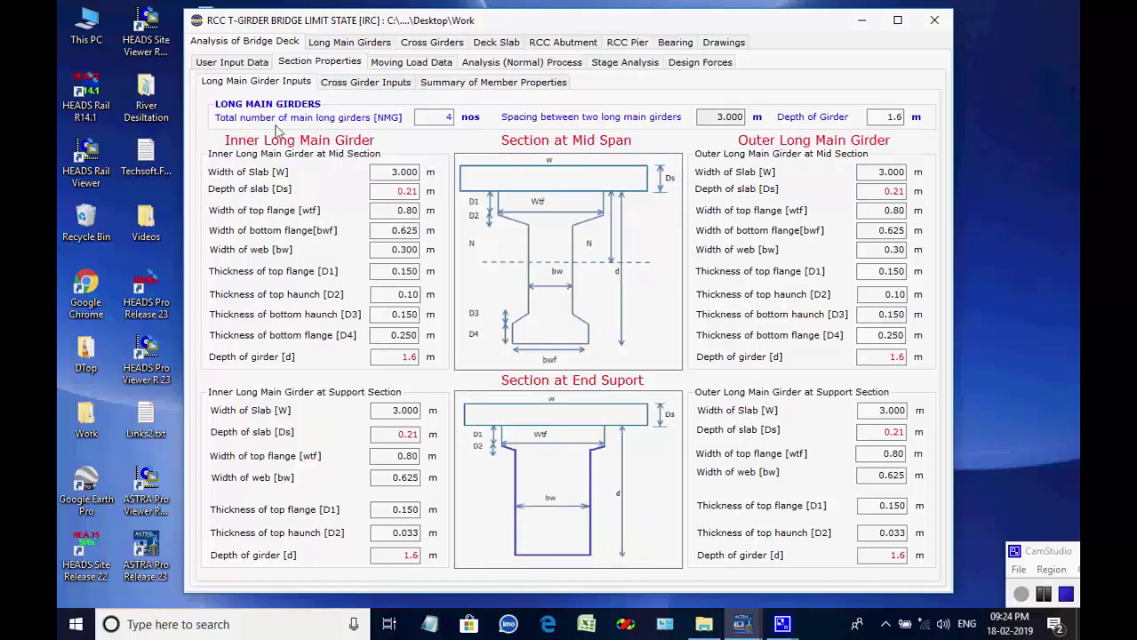
pyautogui.click(349, 83)
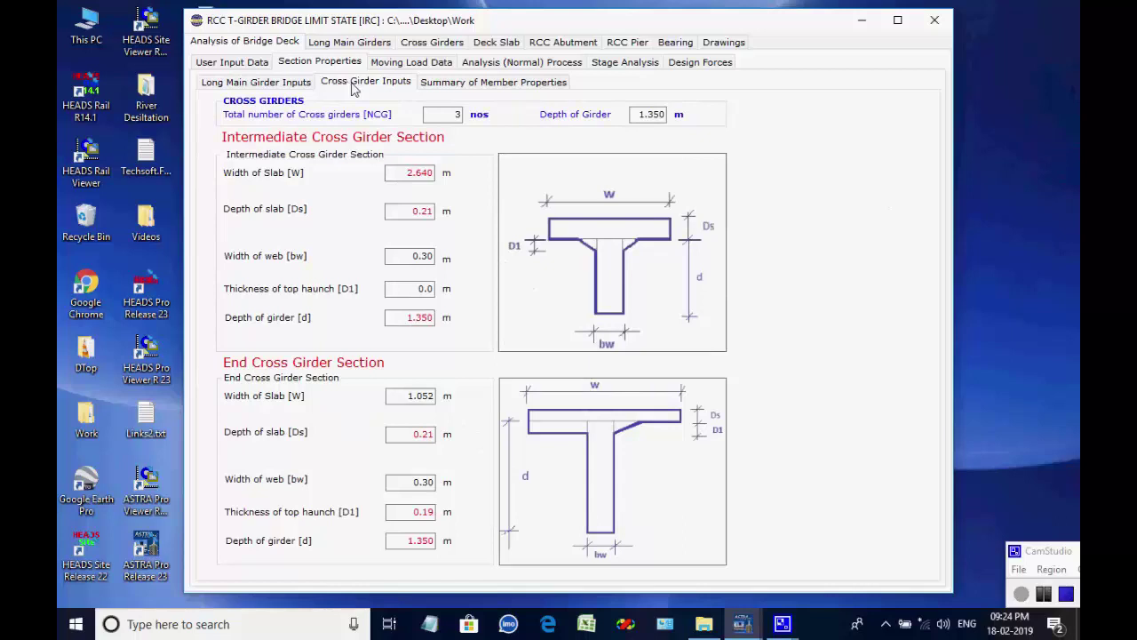
pyautogui.click(444, 83)
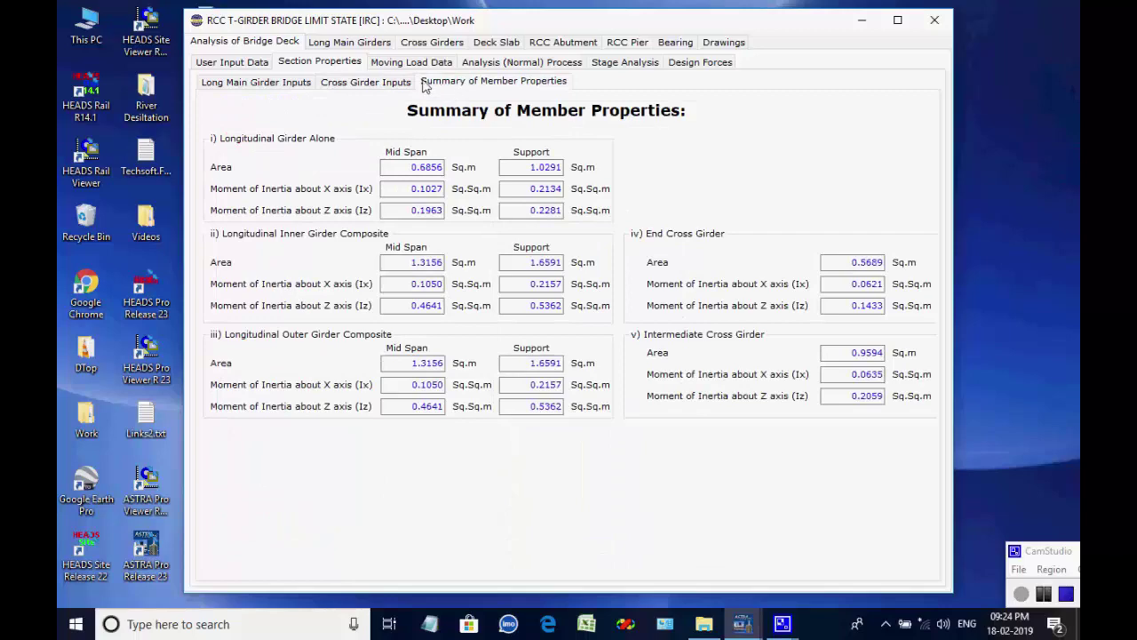
# - Examine the moving load definitions for TYPE 1 to TYPE 5, along with the X increment and load generation values
pyautogui.click(409, 62)
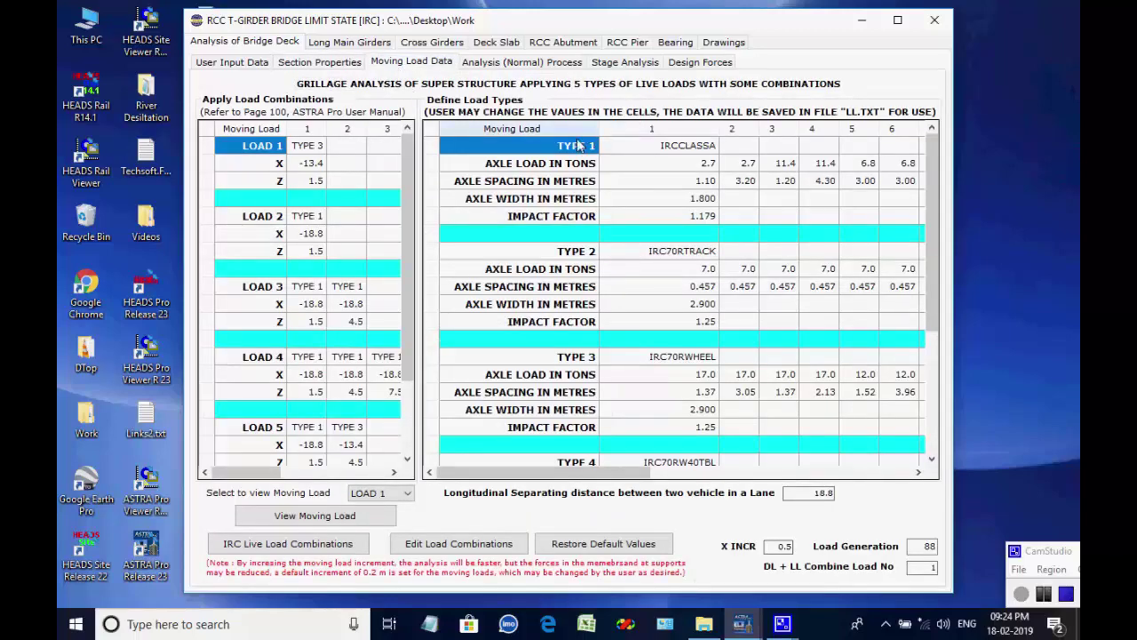
pyautogui.click(677, 151)
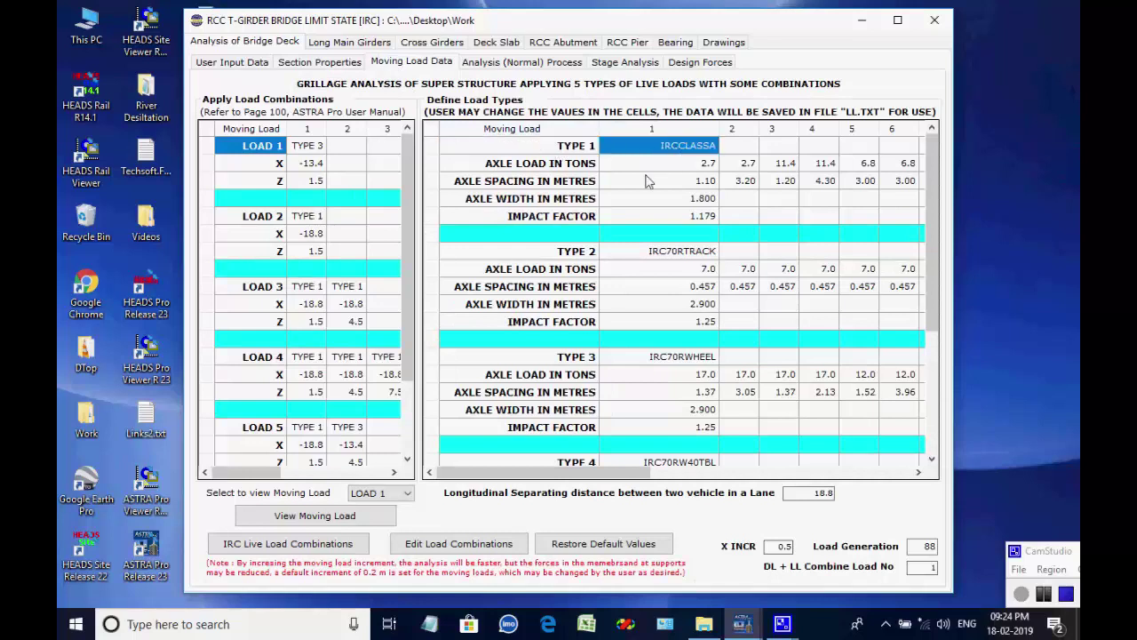
pyautogui.click(586, 256)
pyautogui.click(672, 256)
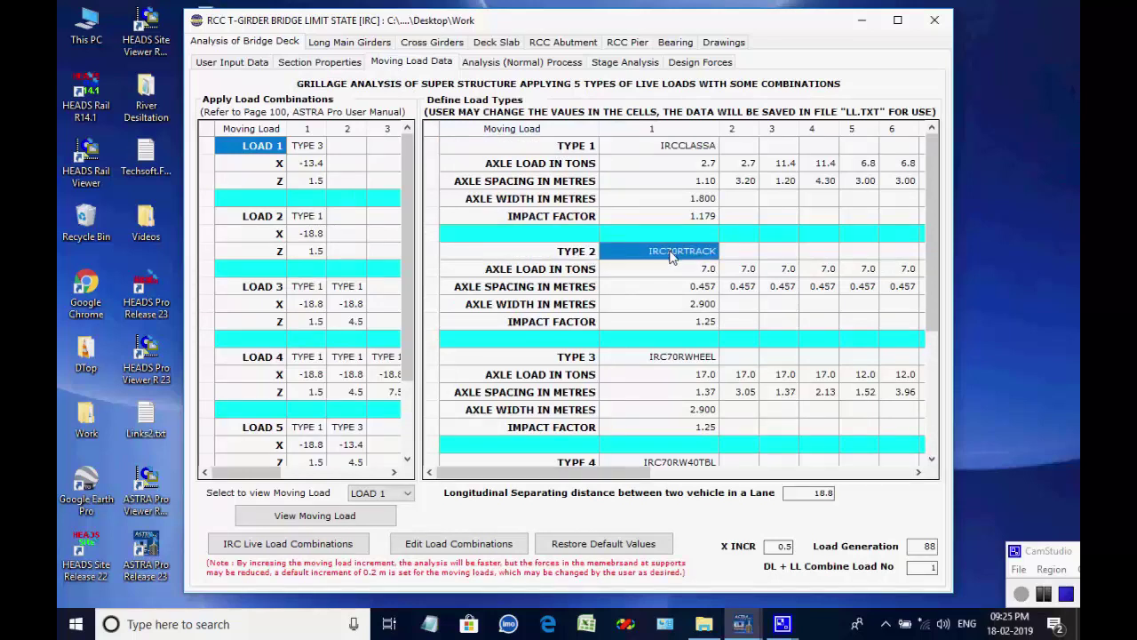
pyautogui.click(590, 361)
pyautogui.click(671, 360)
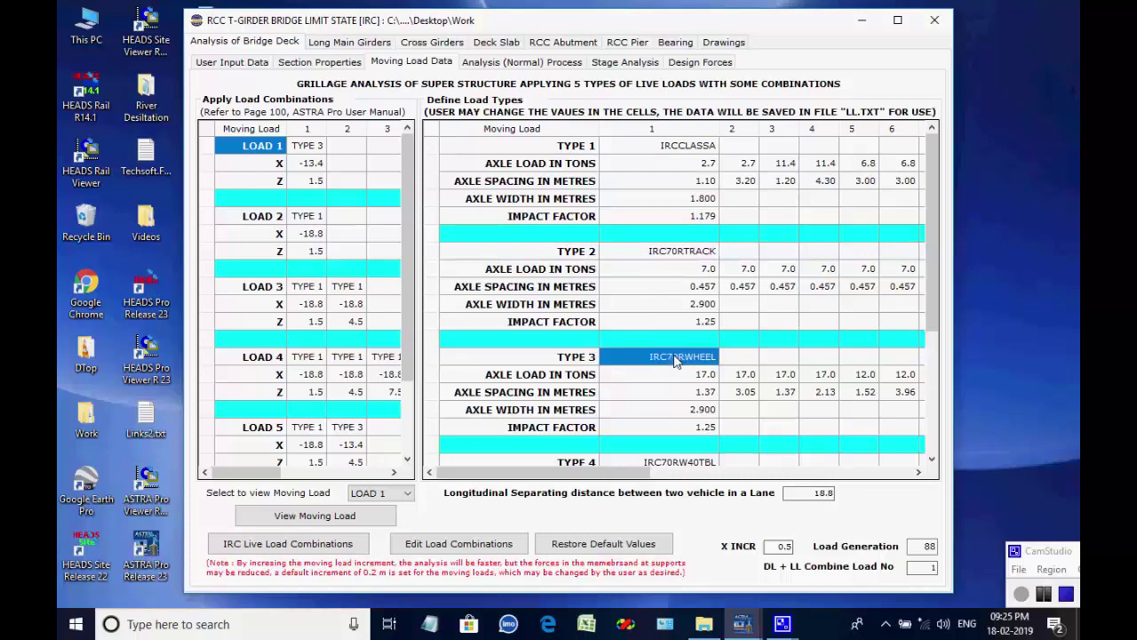
pyautogui.scroll(-4, 664, 377)
pyautogui.scroll(-1, 658, 382)
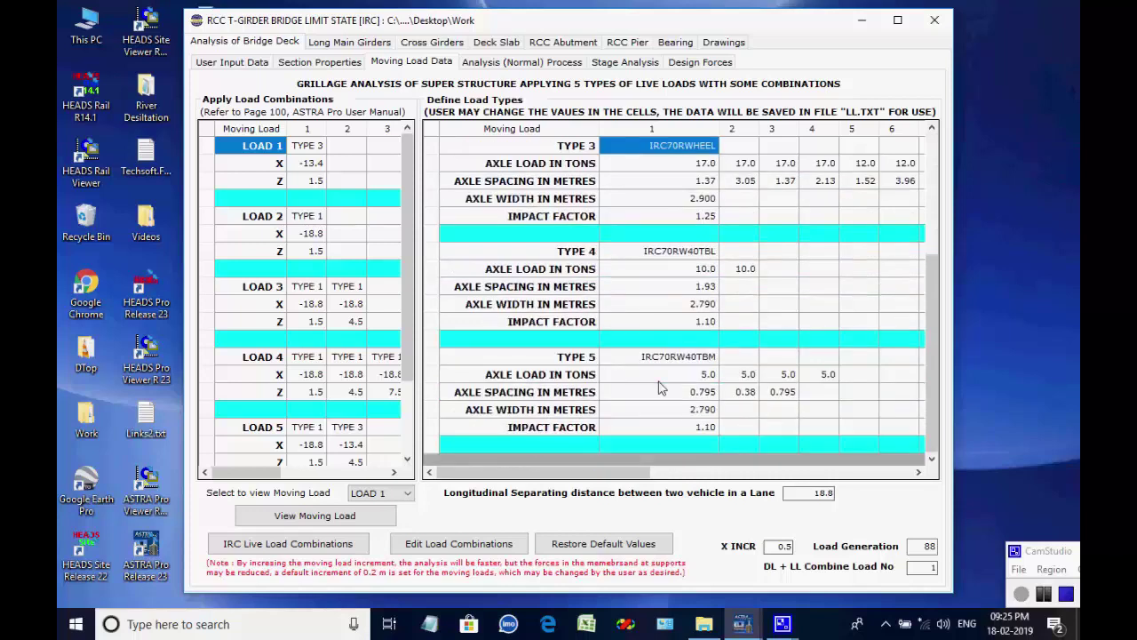
pyautogui.click(590, 259)
pyautogui.click(657, 257)
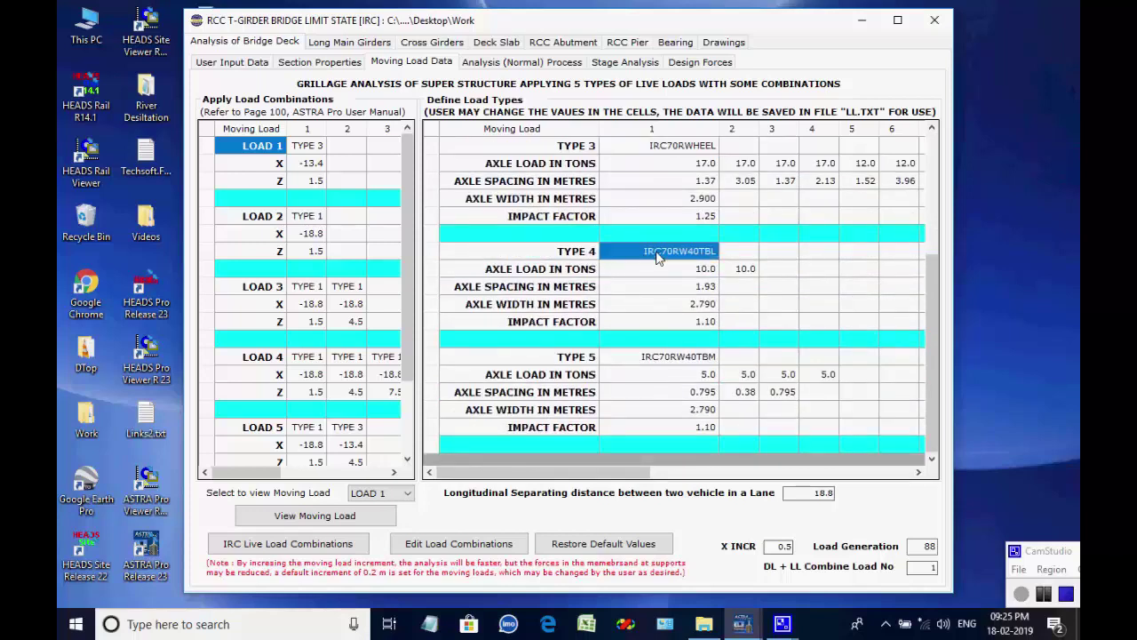
pyautogui.click(576, 358)
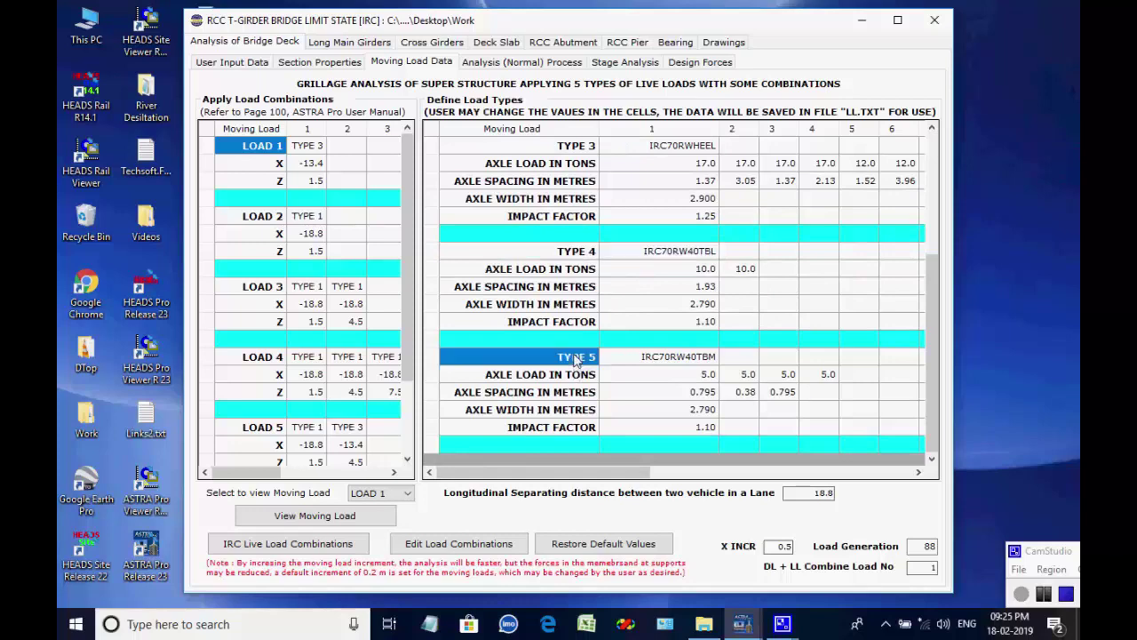
pyautogui.click(662, 359)
pyautogui.scroll(4, 662, 337)
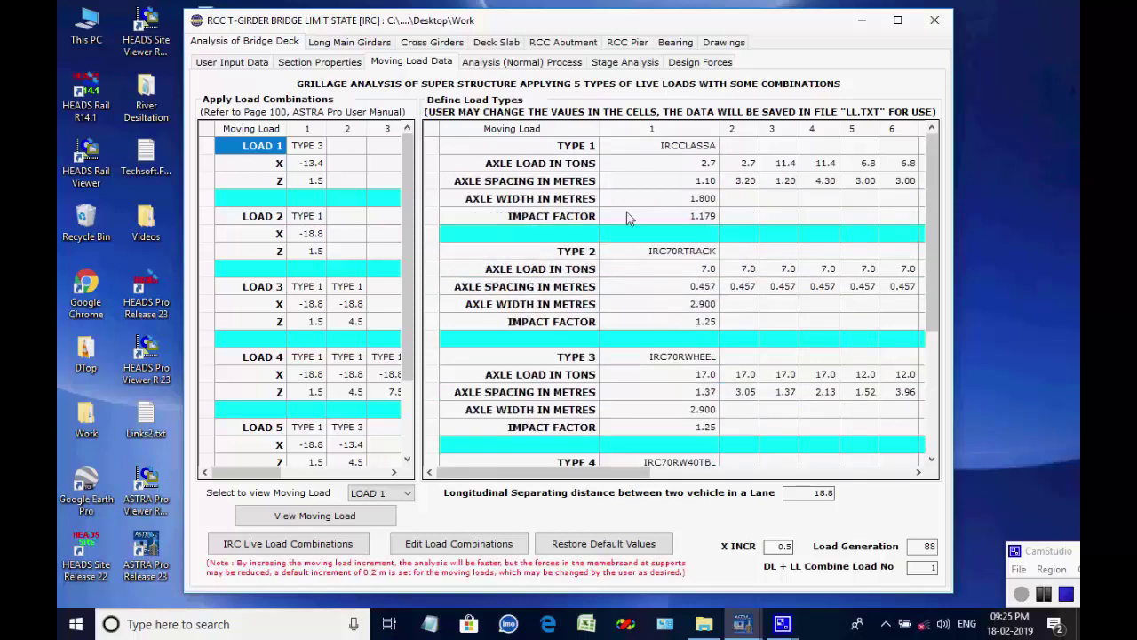
pyautogui.click(571, 148)
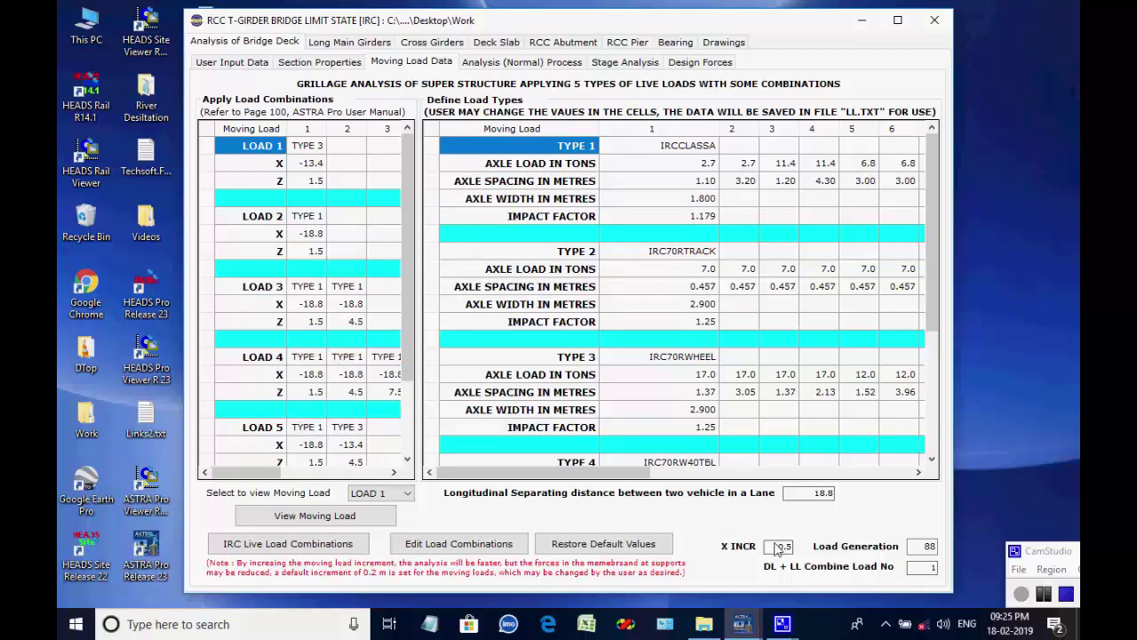
pyautogui.moveTo(778, 551); pyautogui.dragTo(802, 553)
pyautogui.click(925, 553)
# - Show the moving load model for LOAD 1 in a 3D view and expand its TYPE 3 axle loads and load start position
pyautogui.click(312, 523)
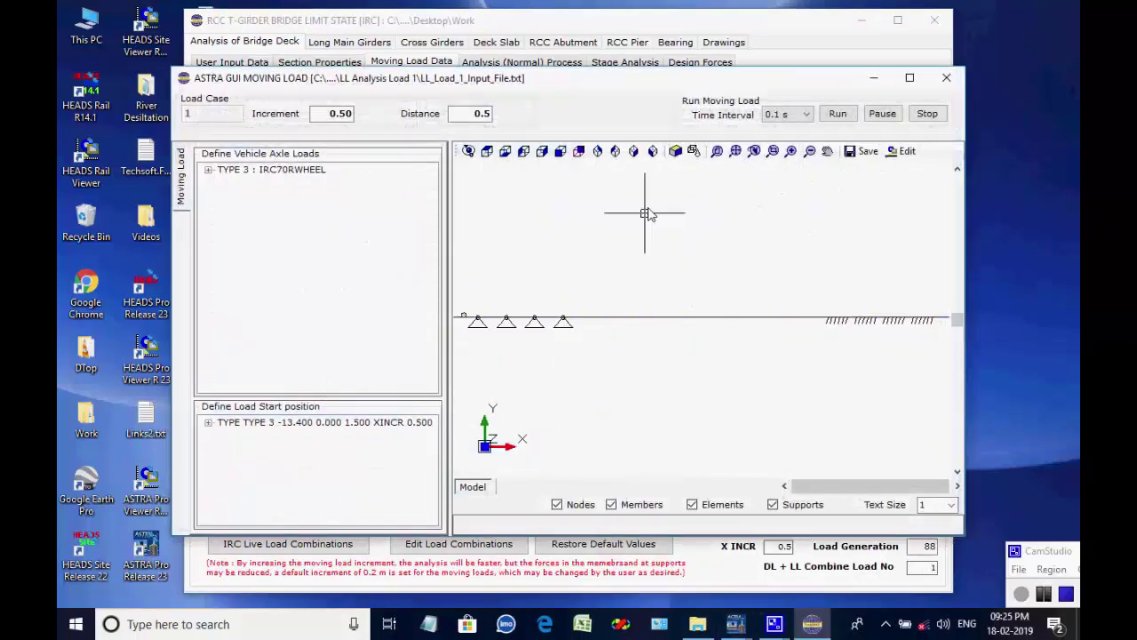
pyautogui.click(469, 152)
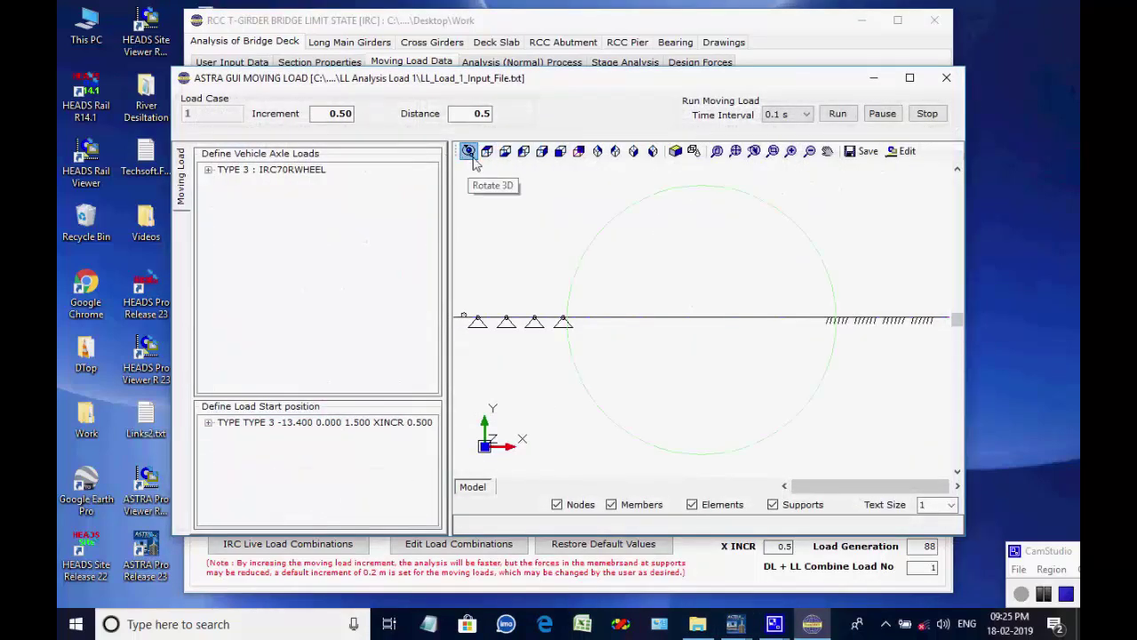
pyautogui.moveTo(599, 289); pyautogui.dragTo(755, 373)
pyautogui.moveTo(489, 374); pyautogui.dragTo(491, 390)
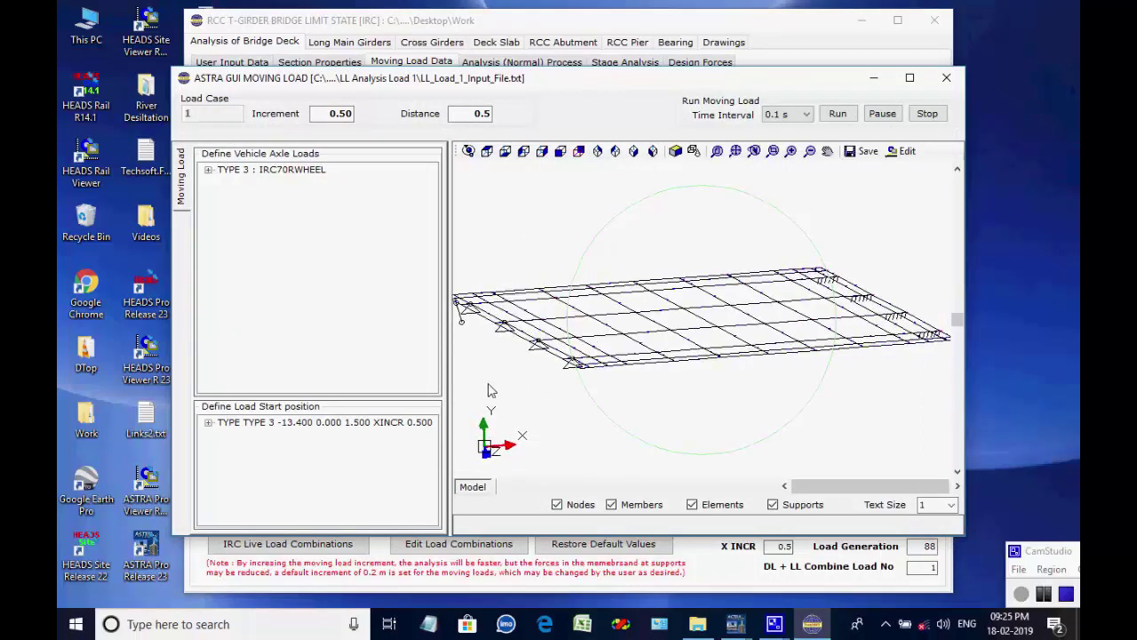
pyautogui.click(208, 170)
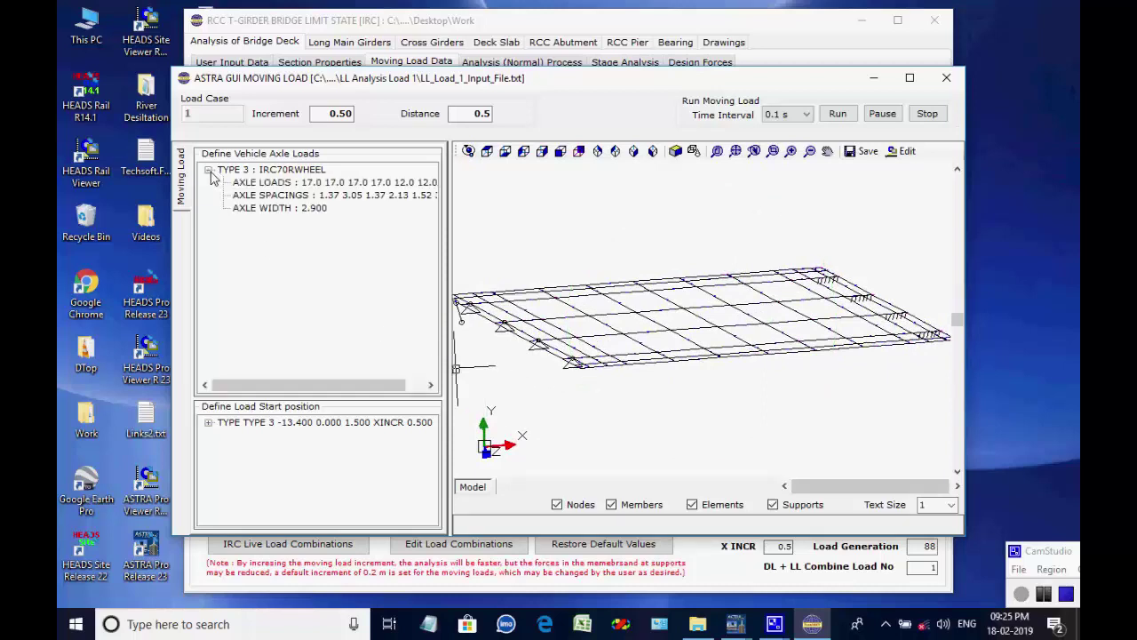
pyautogui.click(208, 423)
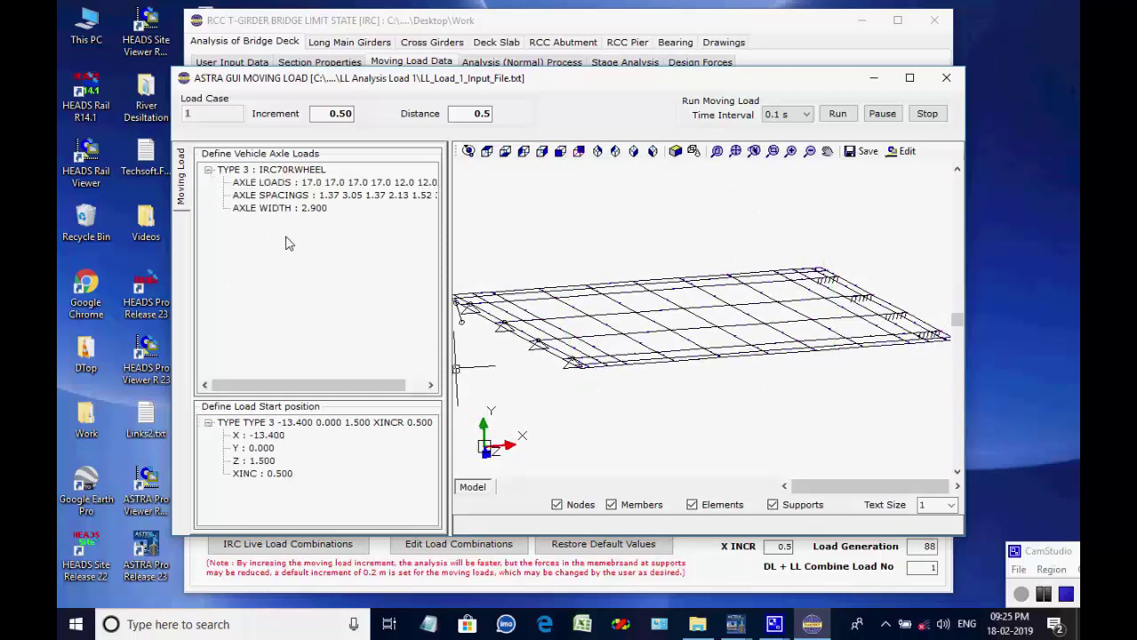
# - Run the LOAD 1 moving load animation across the deck twice and close the moving load viewer
pyautogui.click(837, 114)
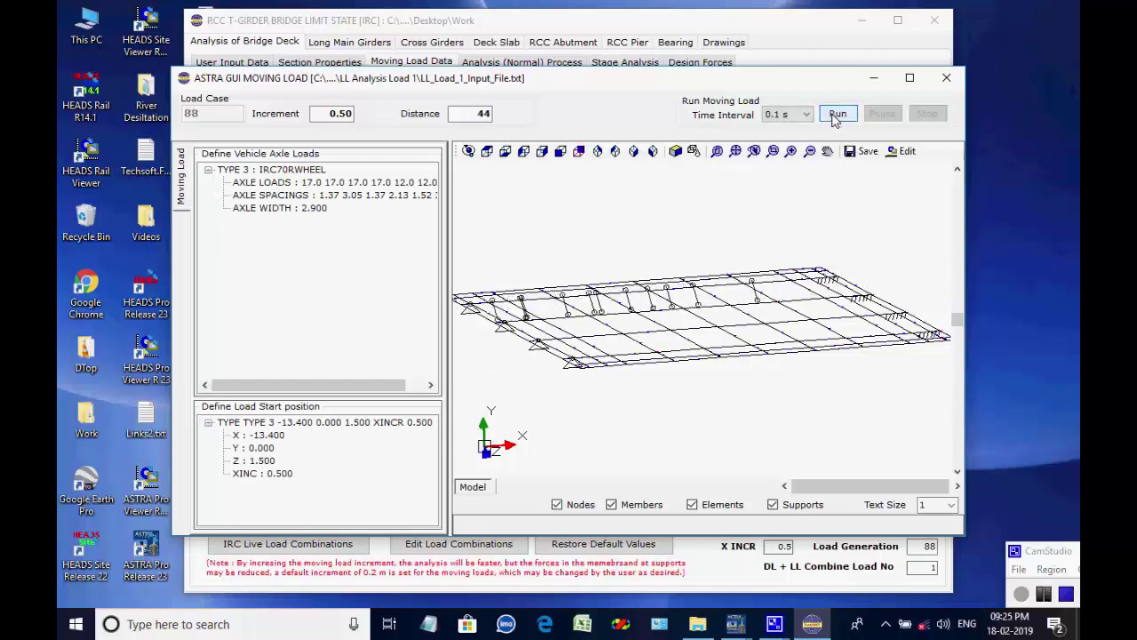
pyautogui.click(838, 115)
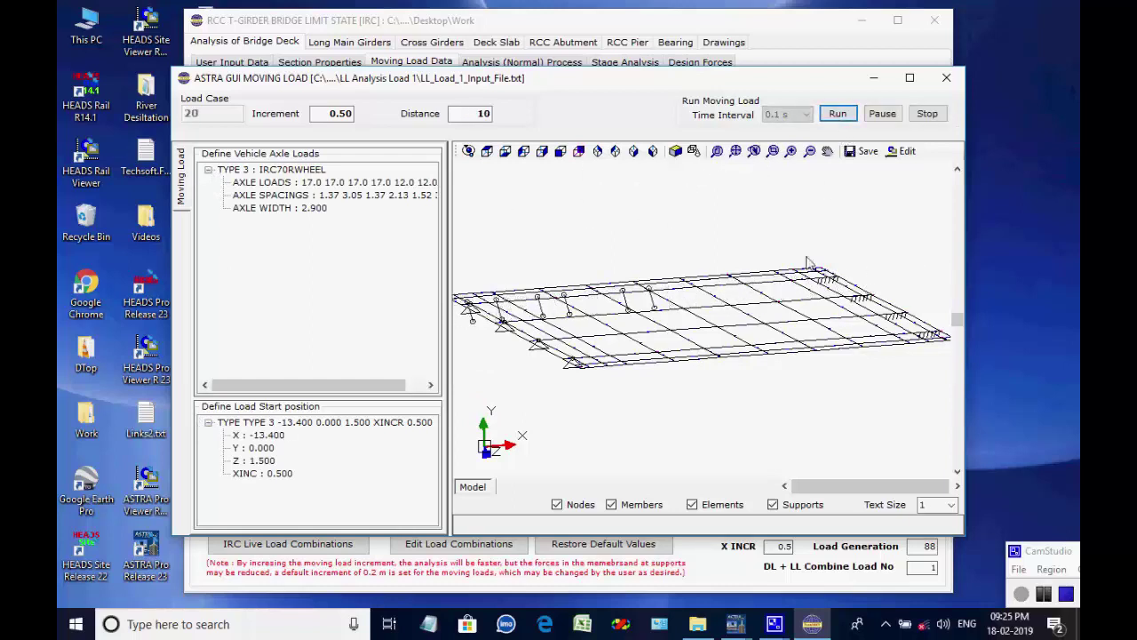
pyautogui.click(948, 79)
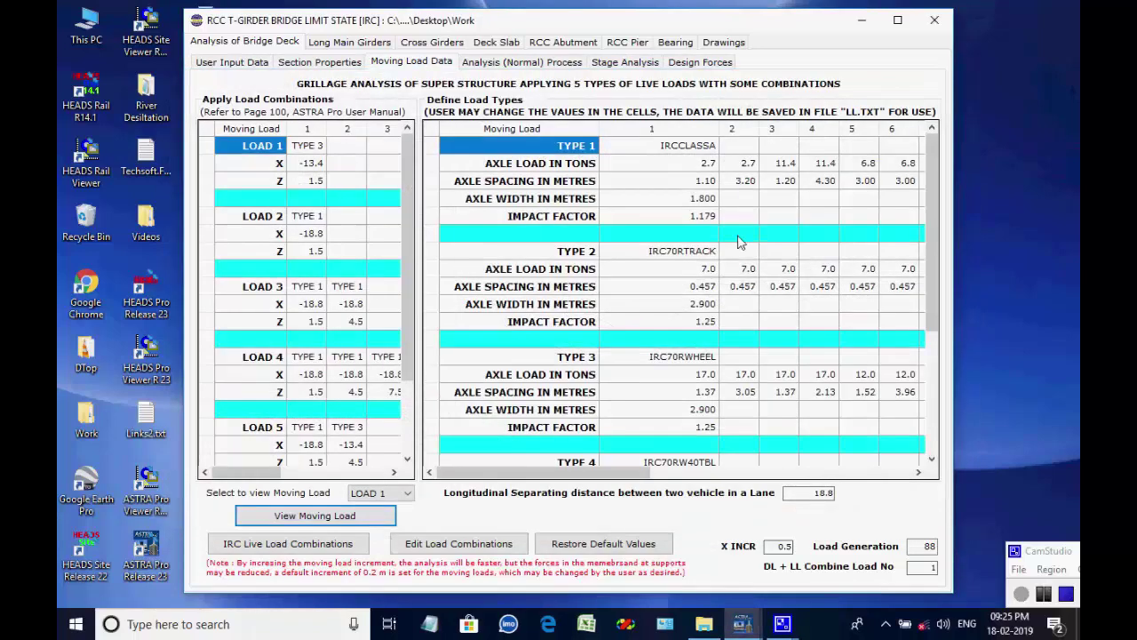
# - Create the analysis input data for the normal analysis with the existing support conditions and material constants
pyautogui.click(512, 64)
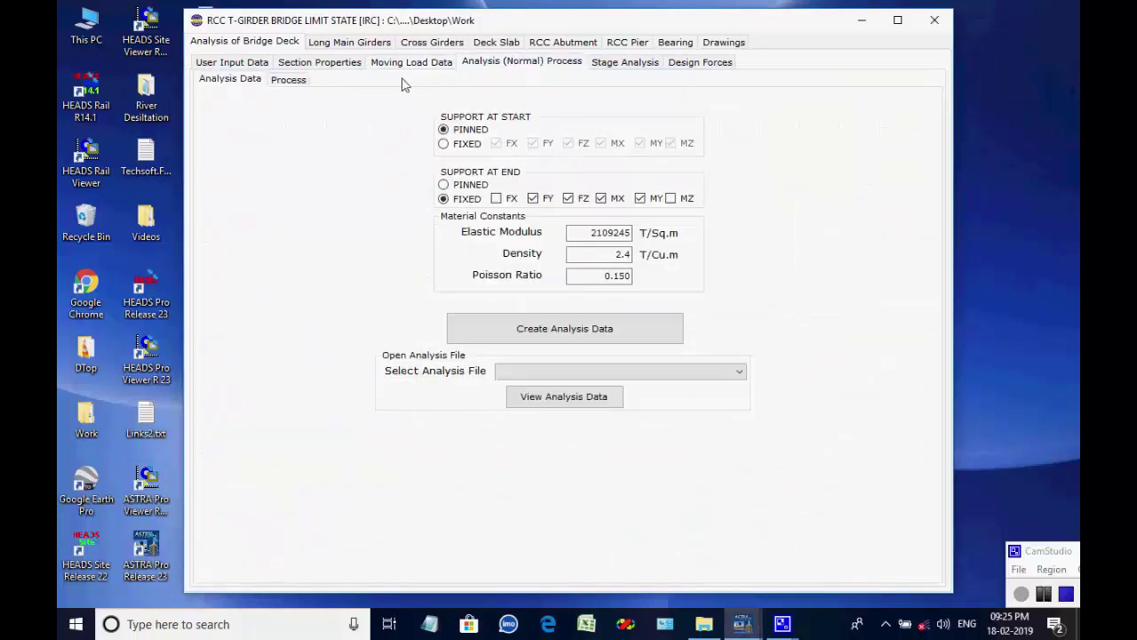
pyautogui.click(285, 82)
pyautogui.click(246, 85)
pyautogui.click(536, 336)
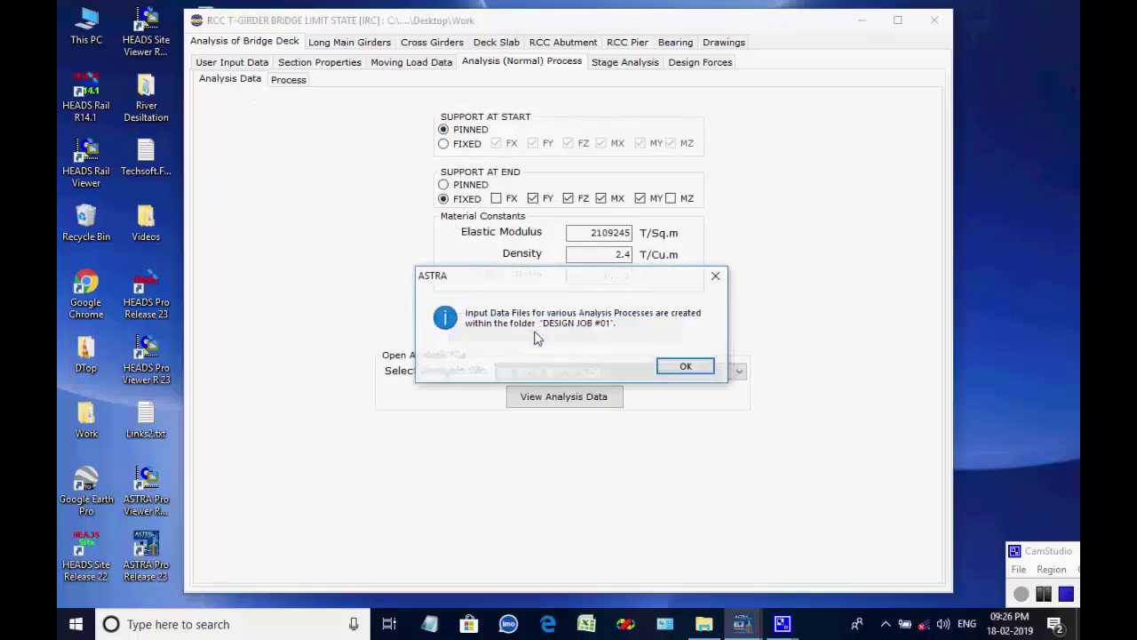
pyautogui.click(685, 366)
# - Check the available analysis files, examine the DEAD LOAD ANALYSIS input data, and close the file
pyautogui.click(741, 373)
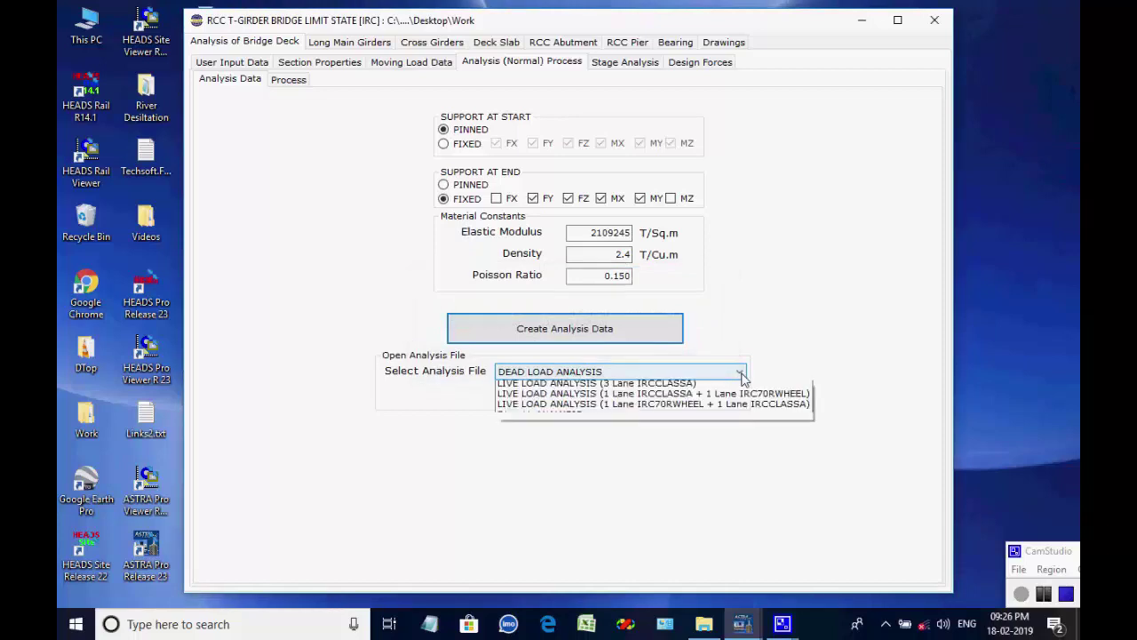
pyautogui.click(743, 376)
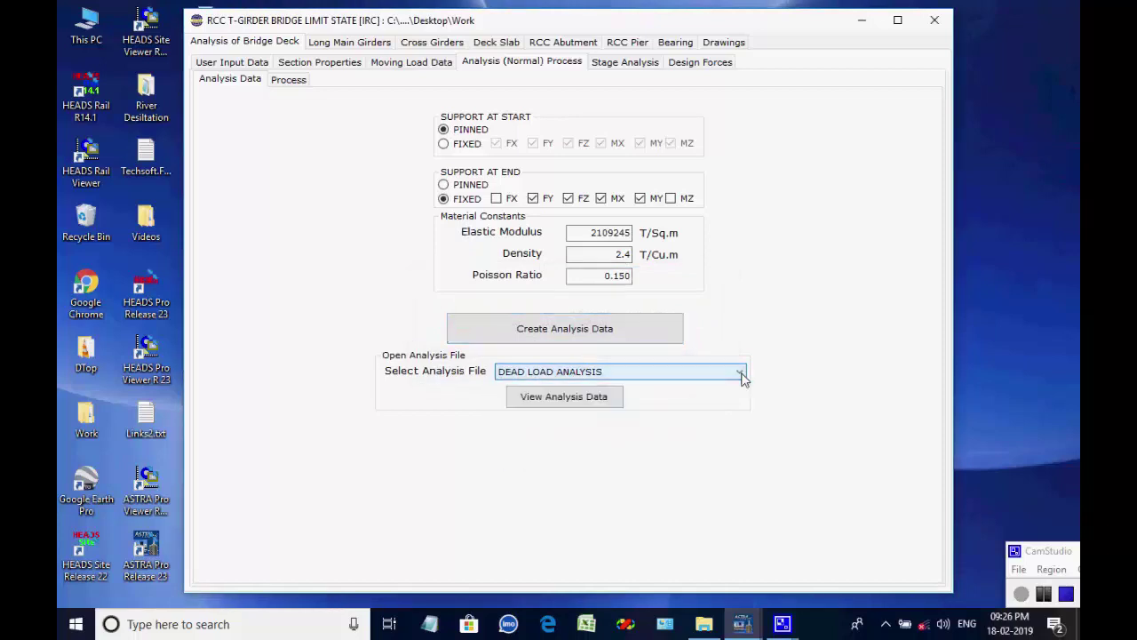
pyautogui.click(743, 375)
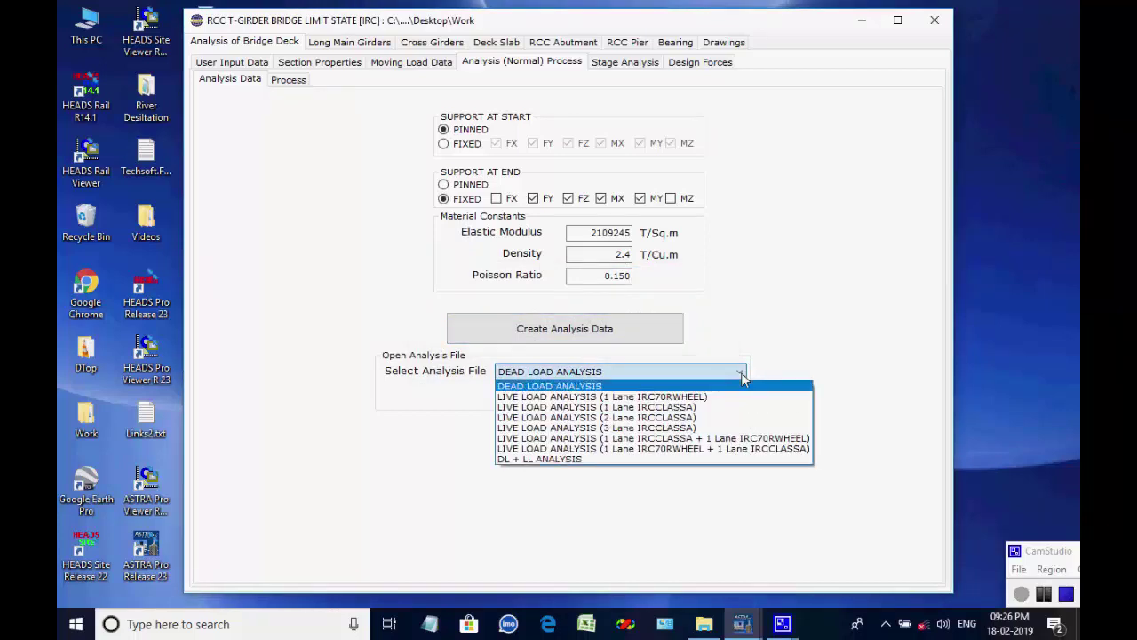
pyautogui.click(736, 376)
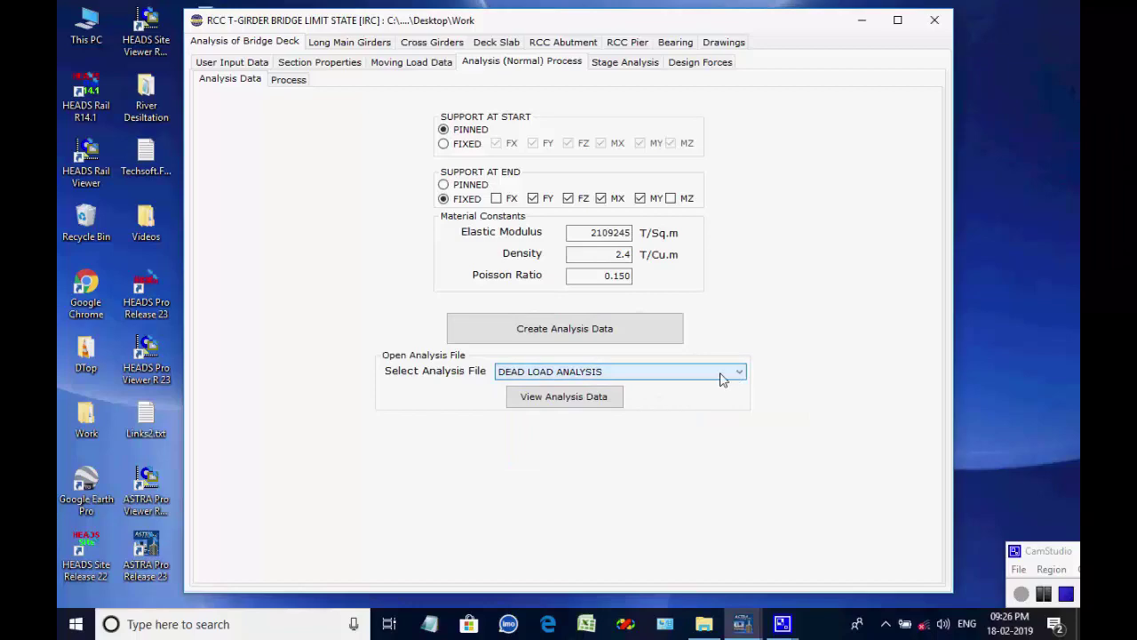
pyautogui.click(569, 397)
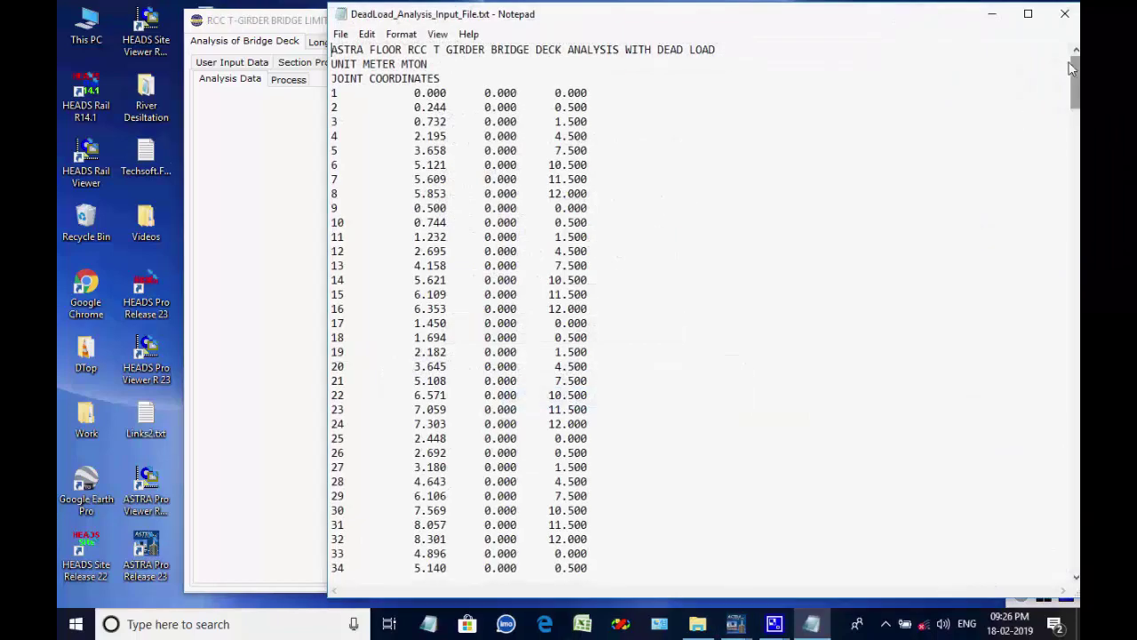
pyautogui.moveTo(1075, 69); pyautogui.dragTo(1070, 18)
pyautogui.click(1069, 15)
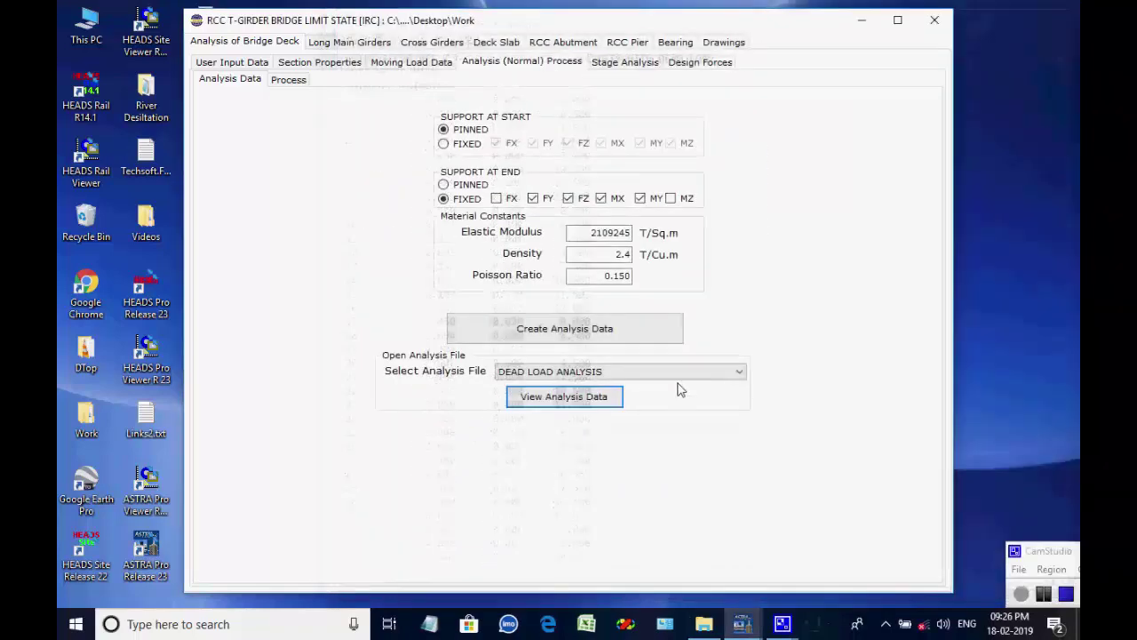
# - Examine the input data for LIVE LOAD ANALYSIS (3 Lane IRCCLASSA) and the LL.TXT load definitions, closing both files
pyautogui.click(743, 372)
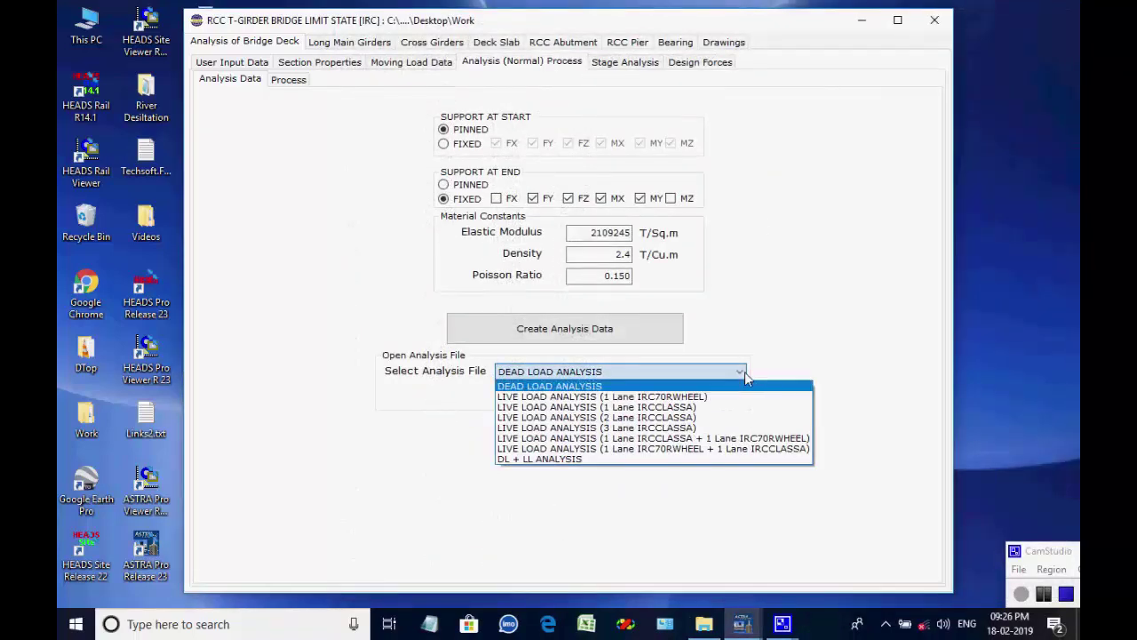
pyautogui.click(706, 427)
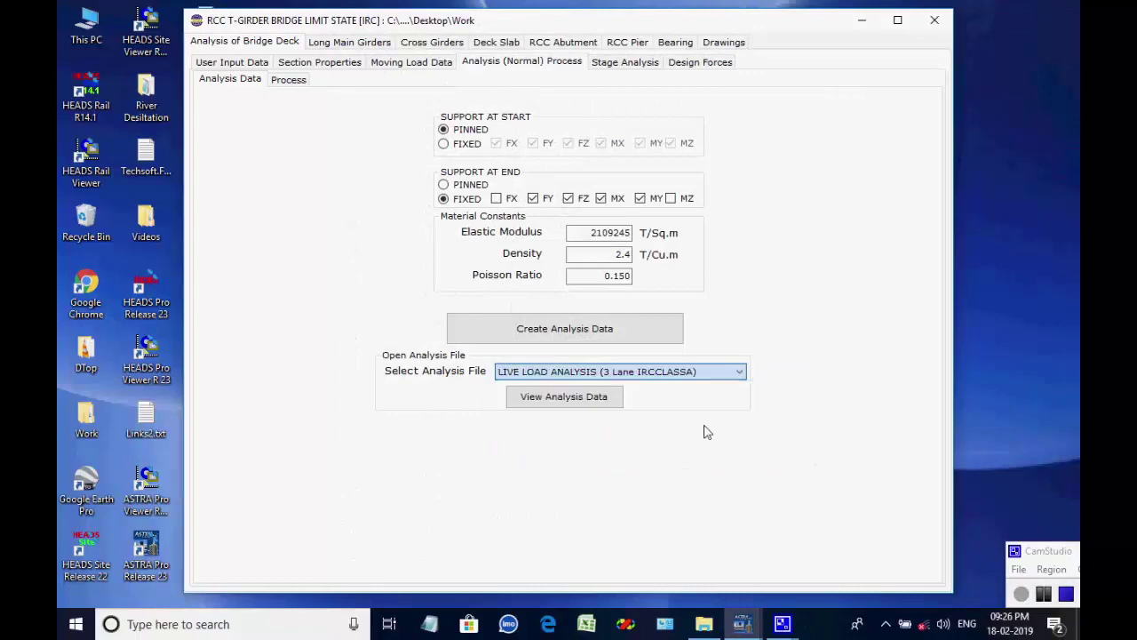
pyautogui.click(560, 397)
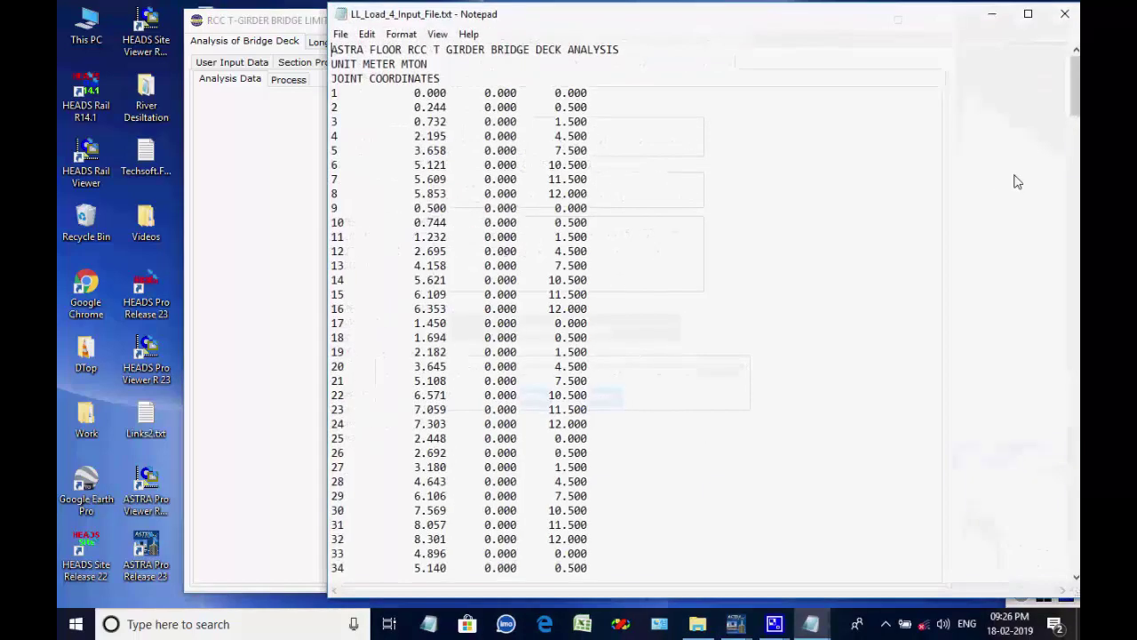
pyautogui.moveTo(1075, 96); pyautogui.dragTo(1053, 564)
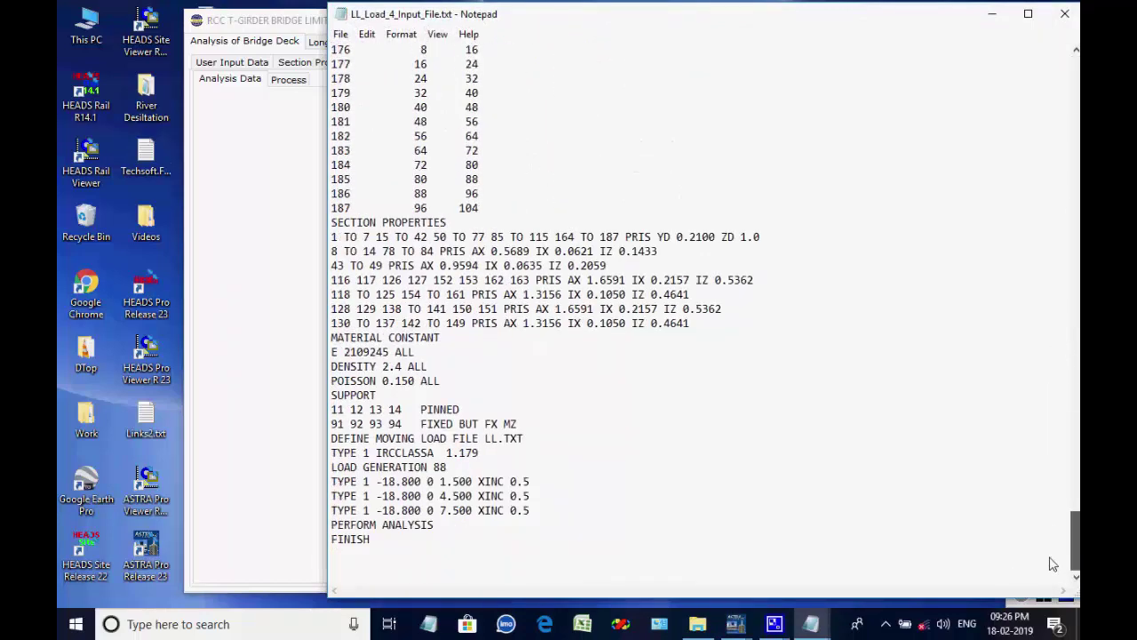
pyautogui.moveTo(1052, 565); pyautogui.dragTo(1036, 49)
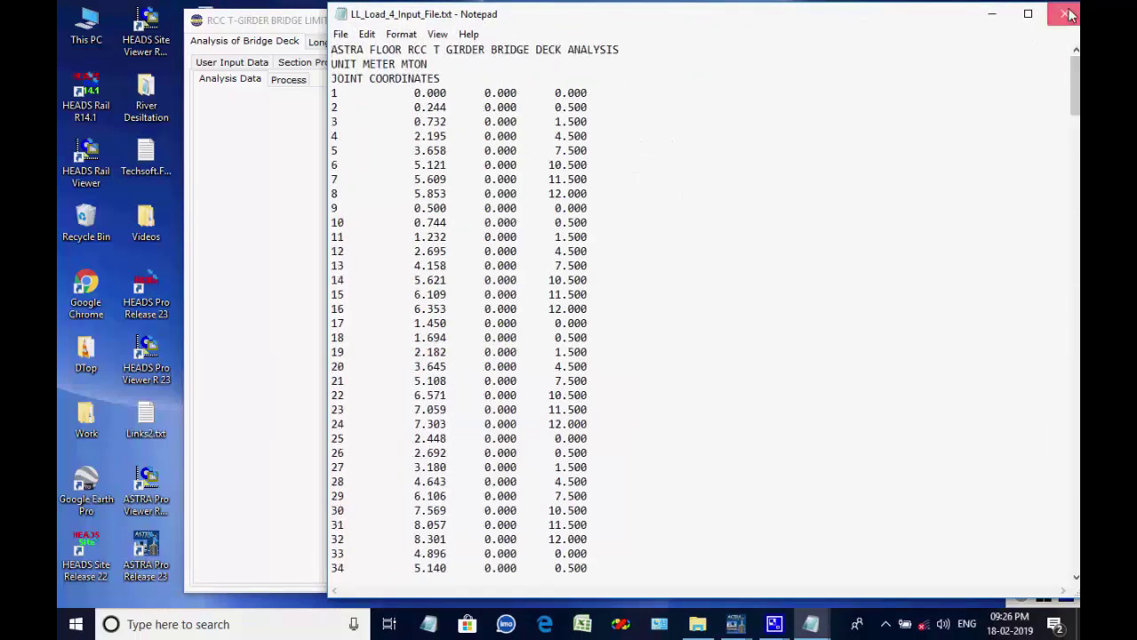
pyautogui.click(1065, 13)
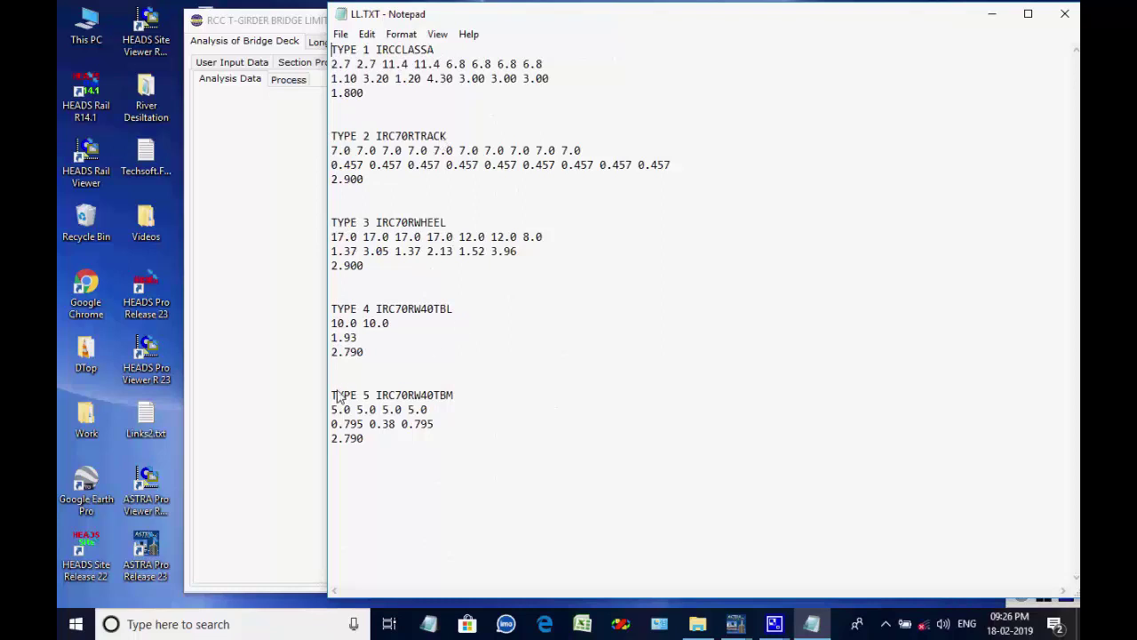
pyautogui.click(1066, 14)
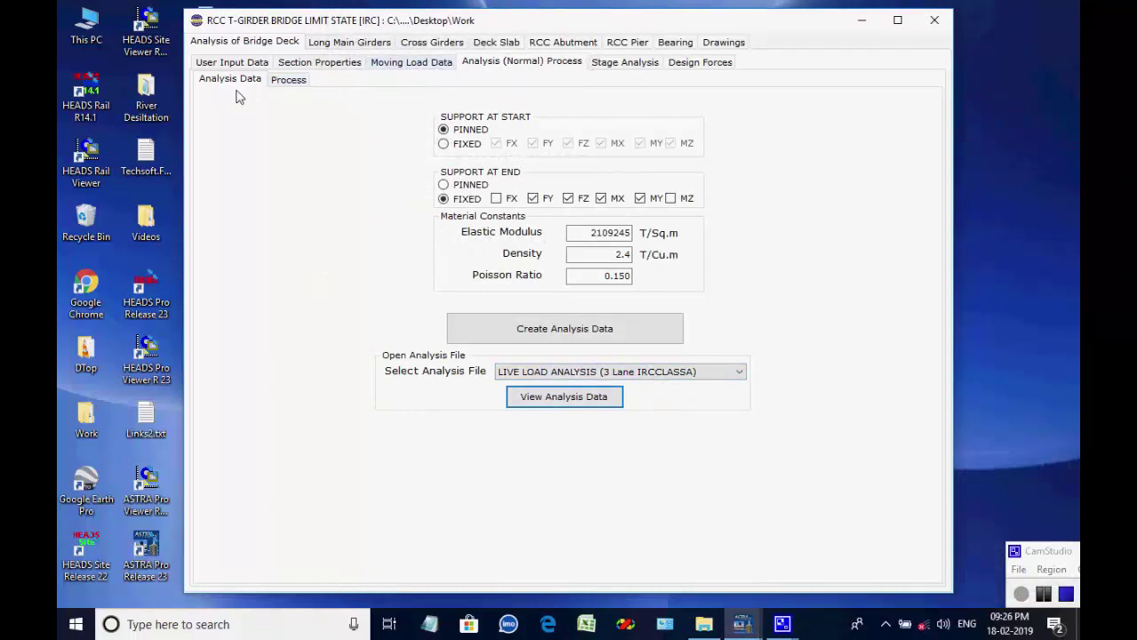
# - Start processing the normal analysis with all dead load, live load and DL + LL cases included in the run
pyautogui.click(287, 80)
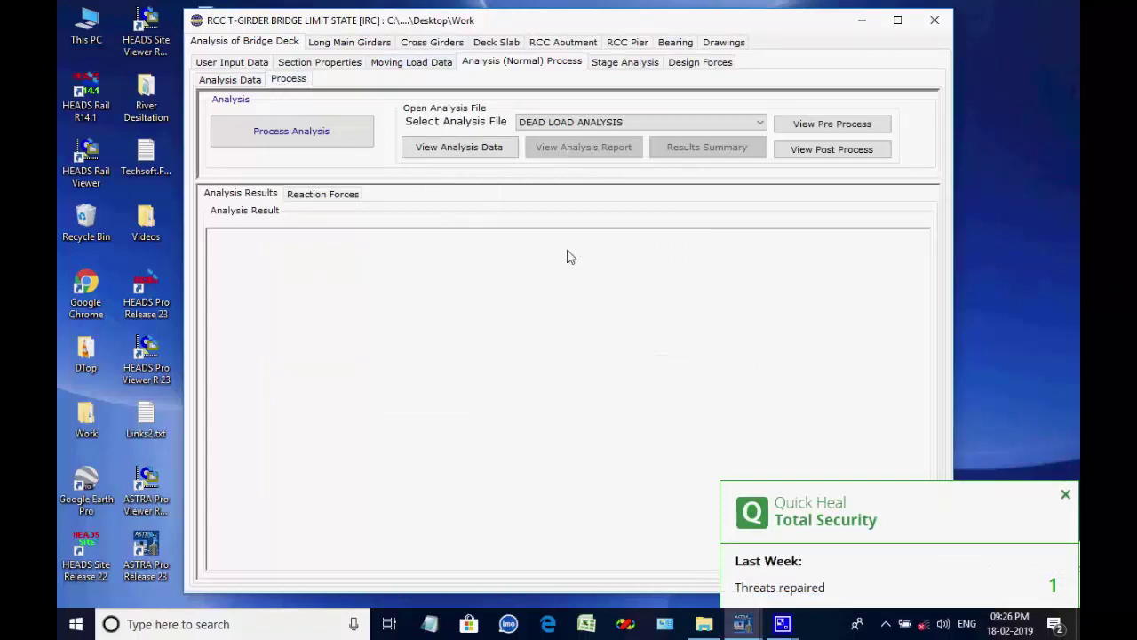
pyautogui.click(1065, 494)
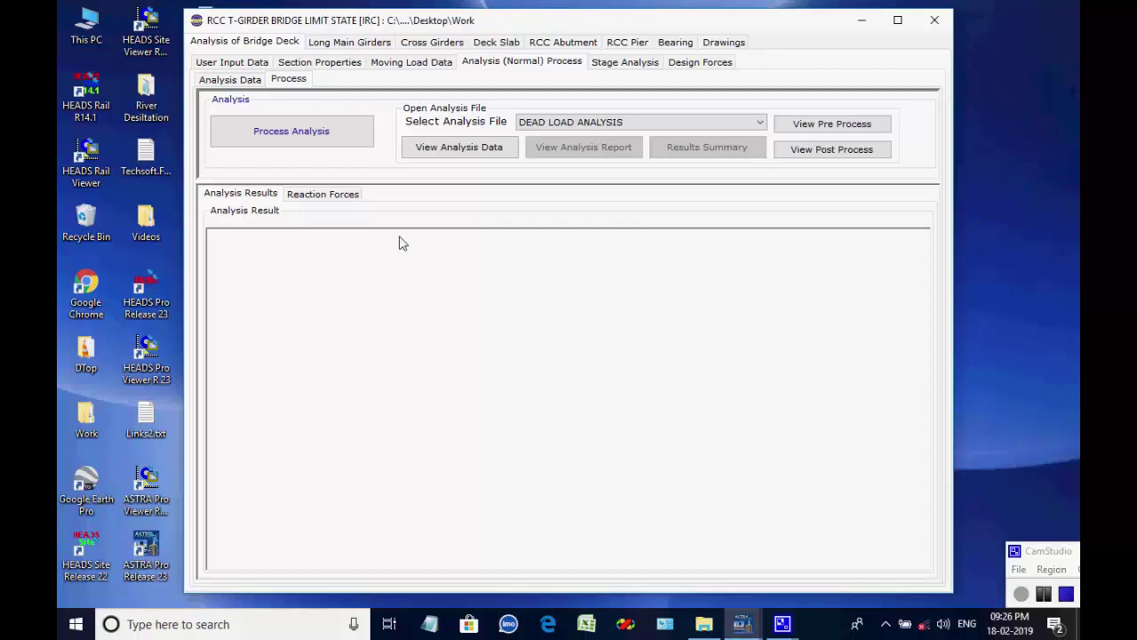
pyautogui.click(339, 136)
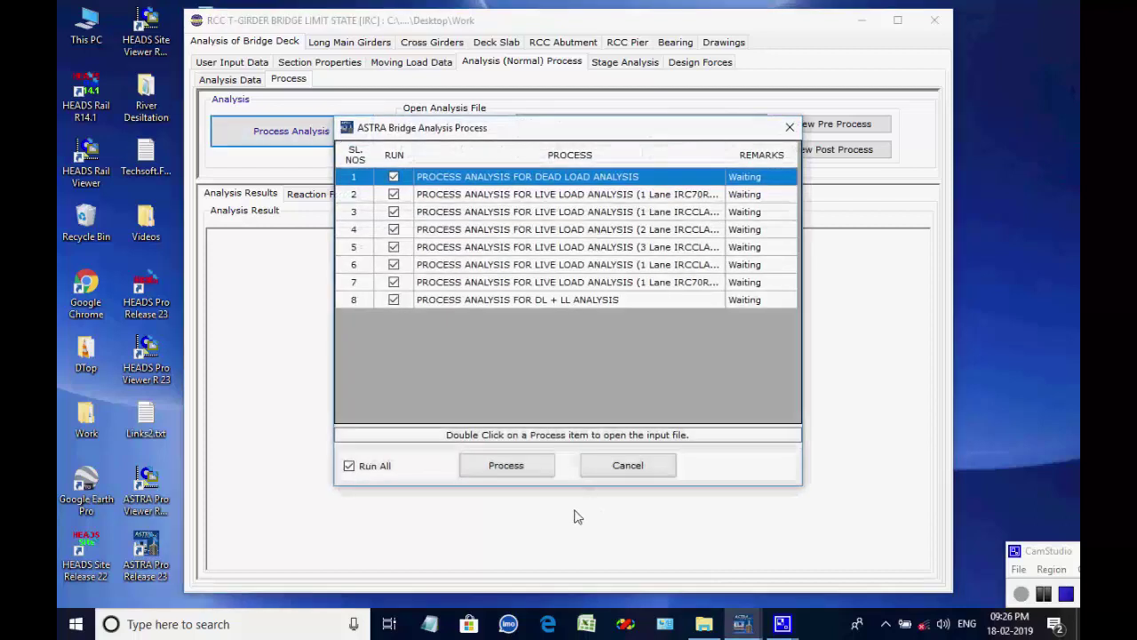
pyautogui.click(531, 468)
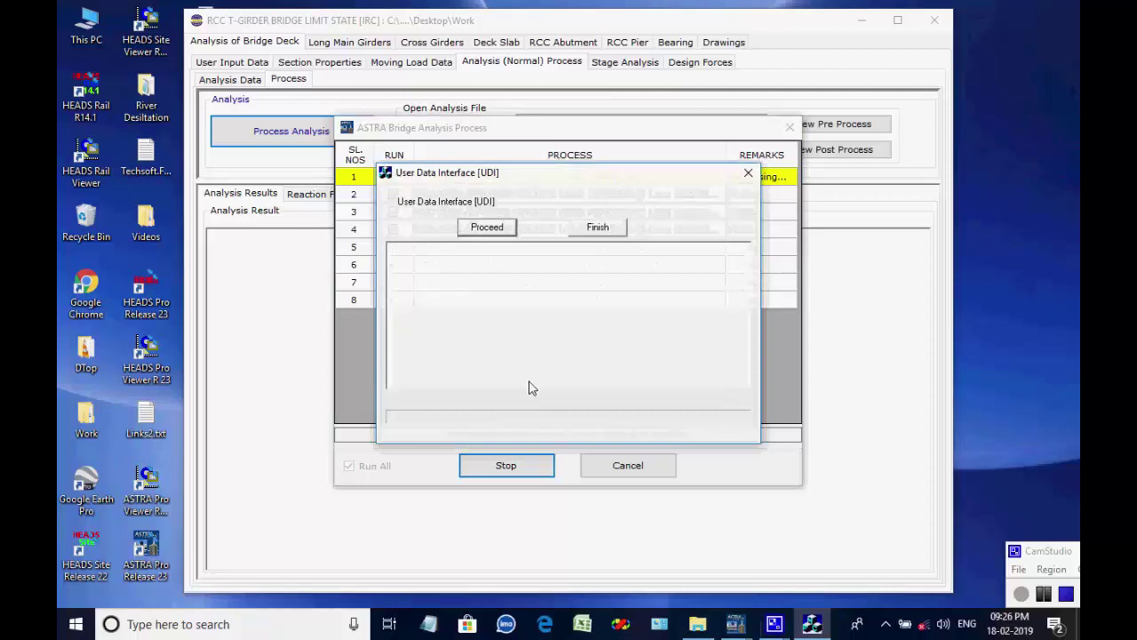
# - Run the dead load analysis through to its report file and proceed with the 1 Lane IRC70RWHEEL live load analysis
pyautogui.click(503, 228)
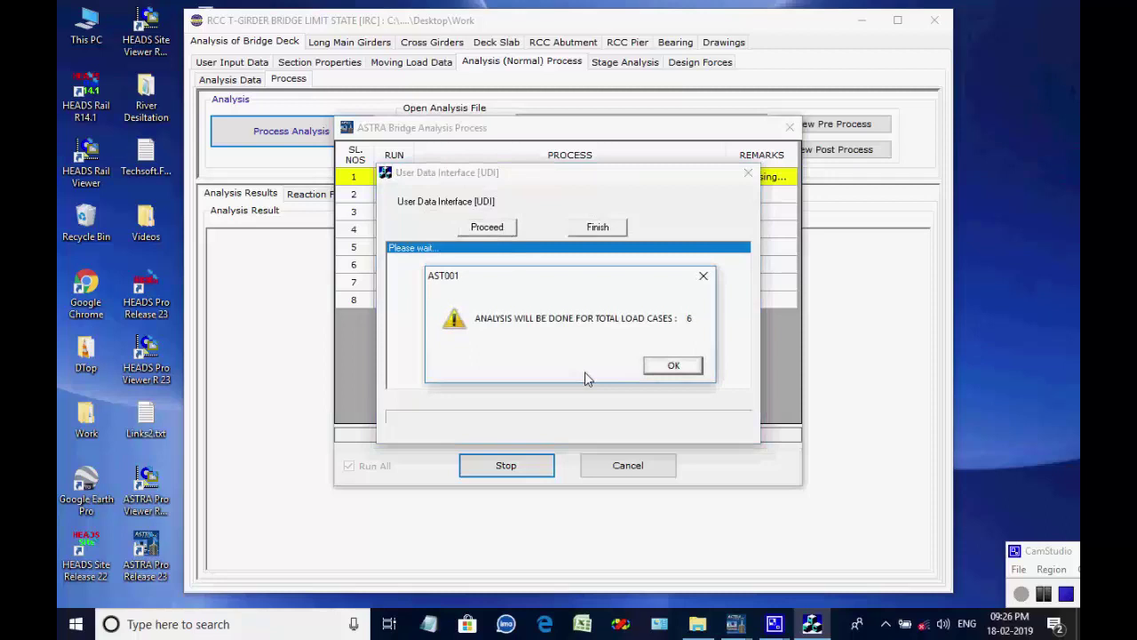
pyautogui.click(657, 365)
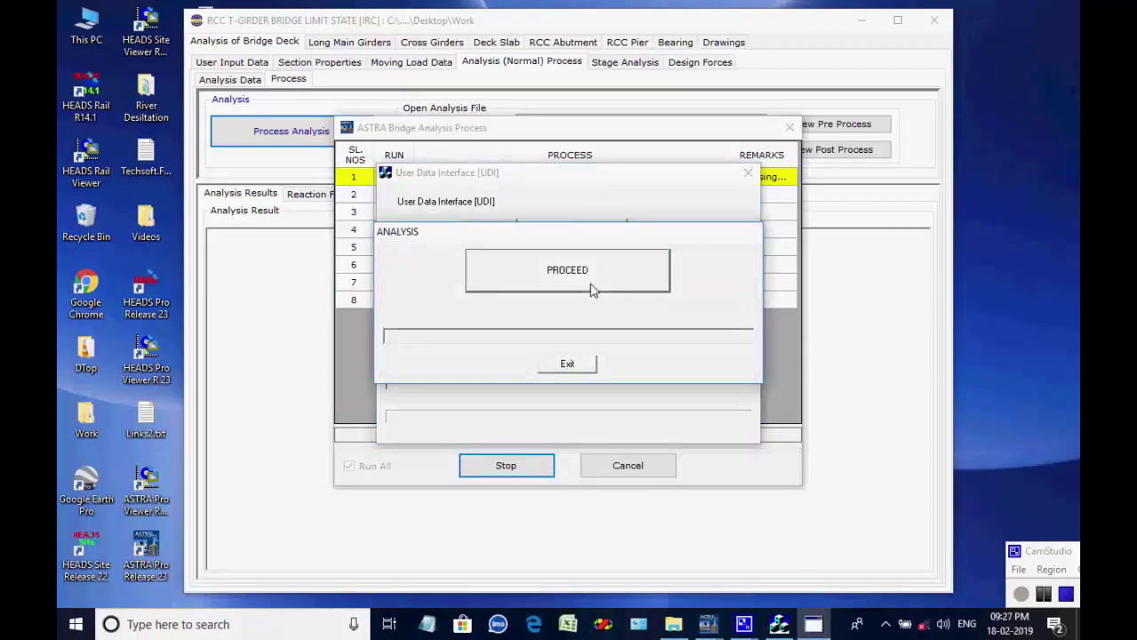
pyautogui.click(592, 288)
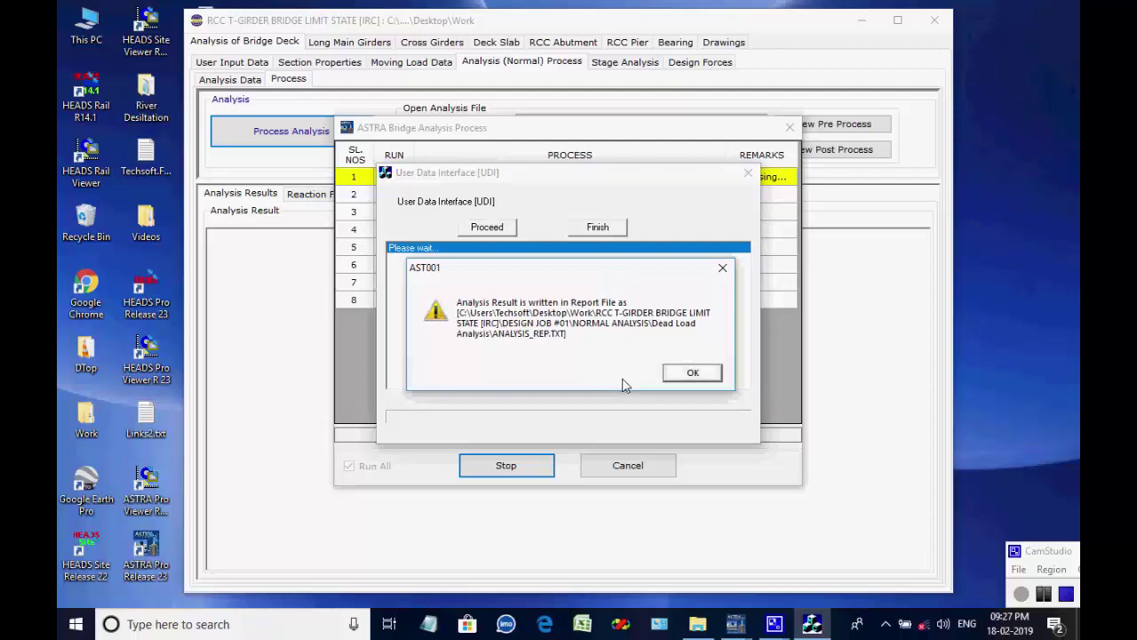
pyautogui.click(691, 373)
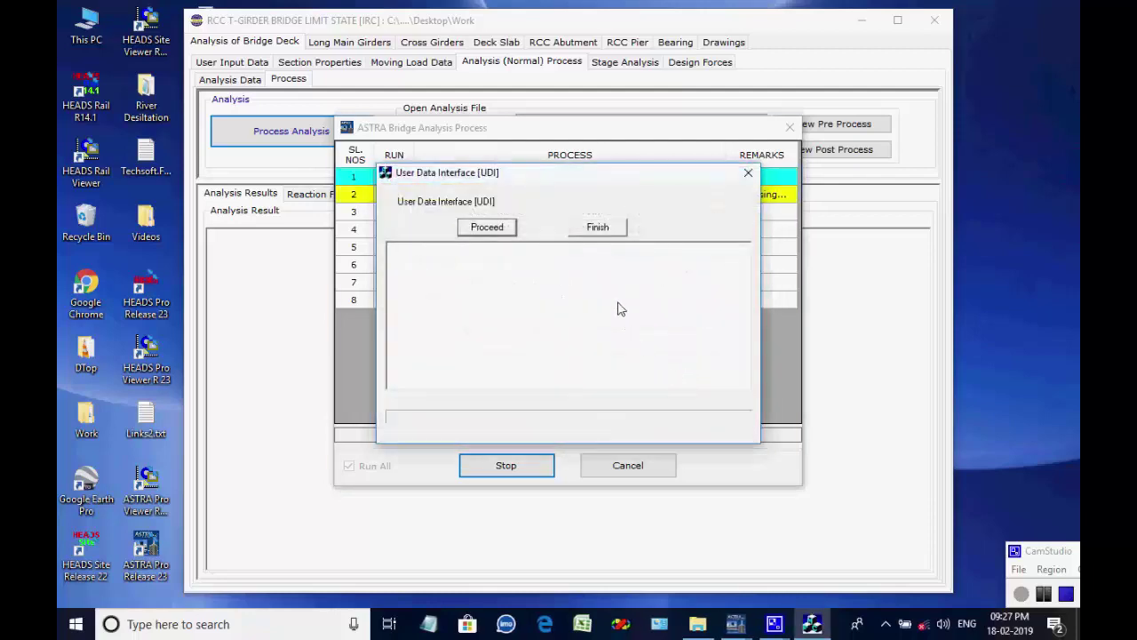
pyautogui.click(495, 229)
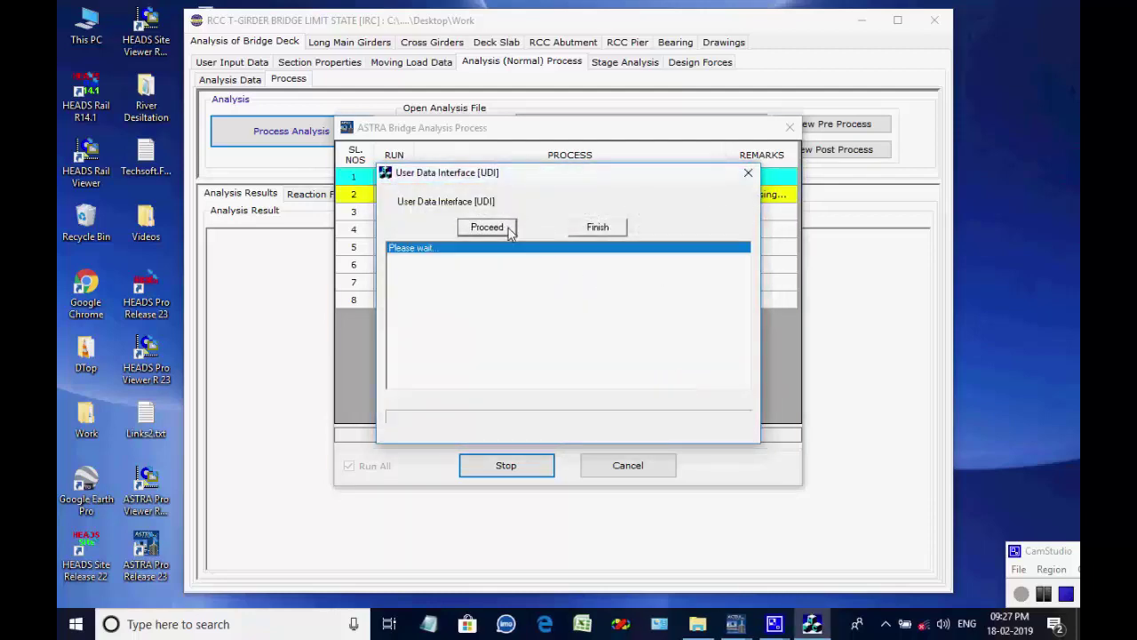
pyautogui.click(1044, 595)
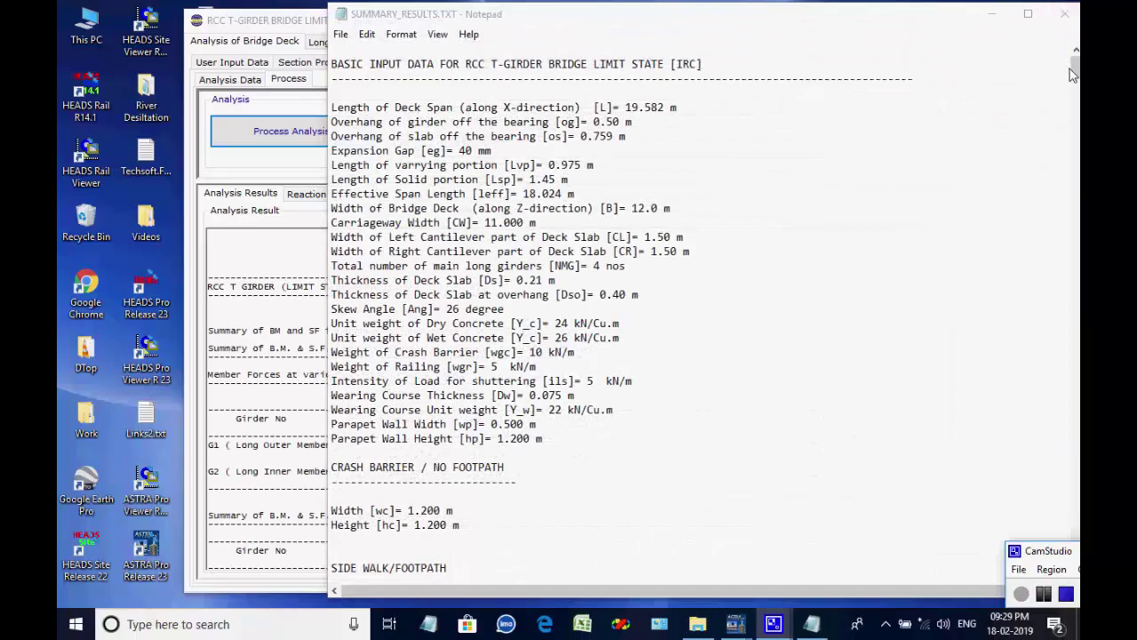
# - Review the SUMMARY_RESULTS.TXT report, close it, and look through the bending moment and shear force results of the girders
pyautogui.moveTo(1072, 76); pyautogui.dragTo(1067, 572)
pyautogui.click(1064, 13)
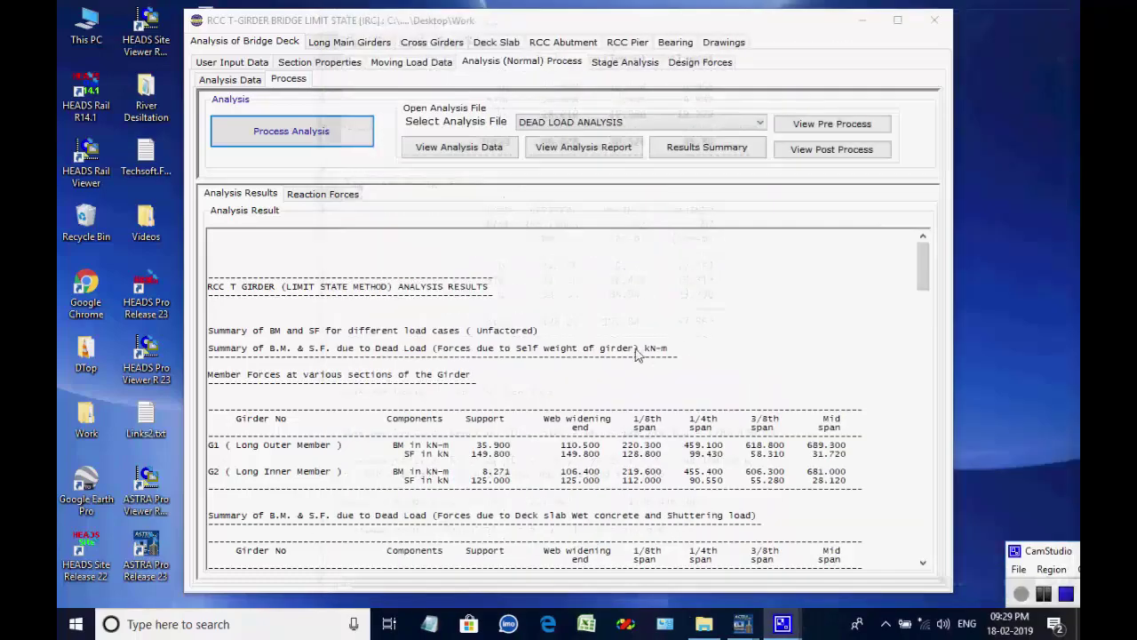
pyautogui.moveTo(927, 266); pyautogui.dragTo(898, 105)
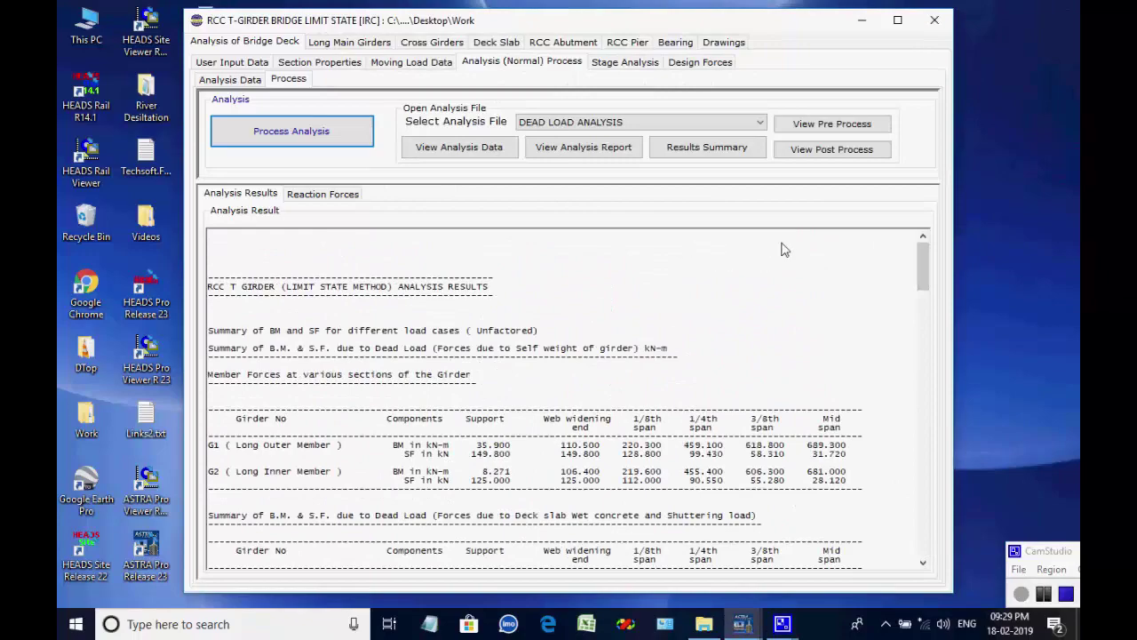
pyautogui.moveTo(922, 265); pyautogui.dragTo(931, 211)
# - Review the reaction forces for the DL, SIDL and LL support reactions, plus the maximum forces
pyautogui.click(329, 197)
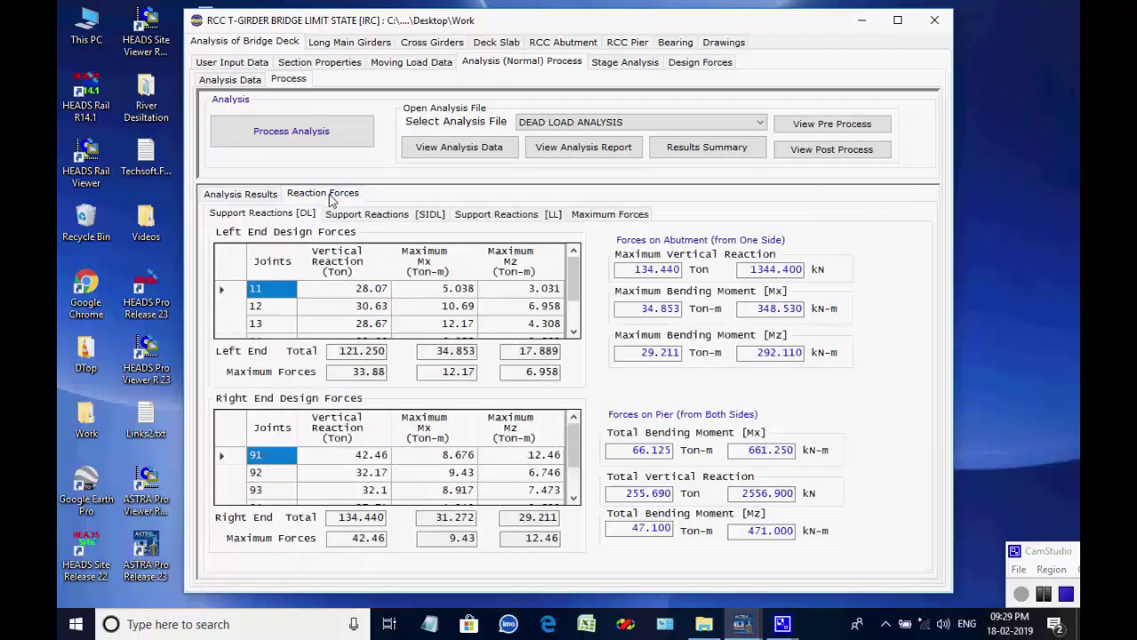
pyautogui.click(351, 217)
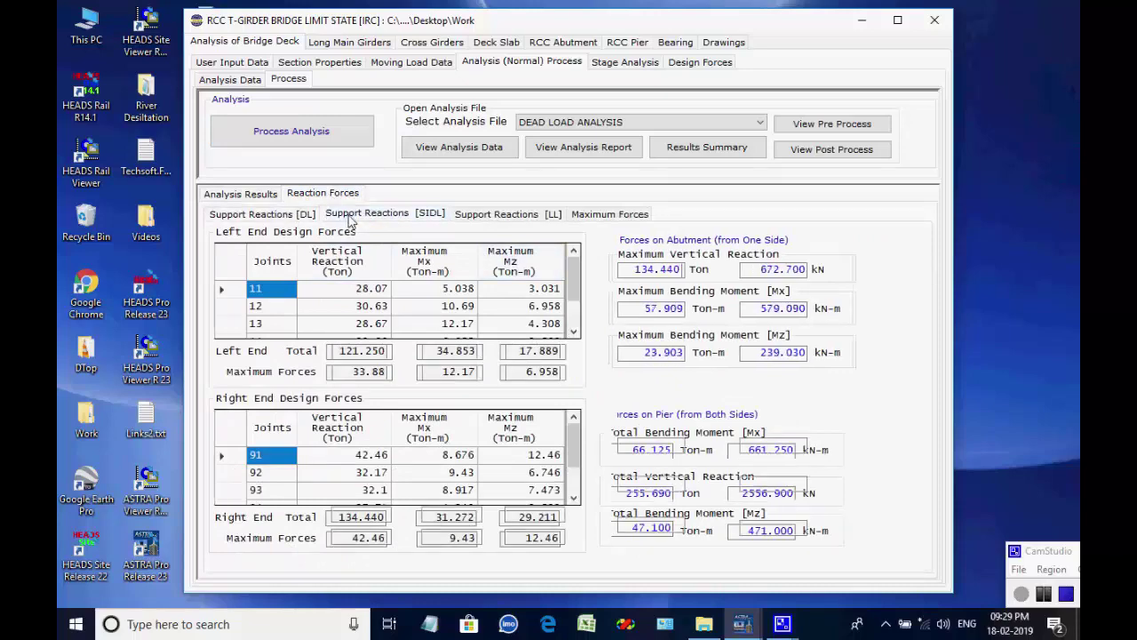
pyautogui.click(486, 216)
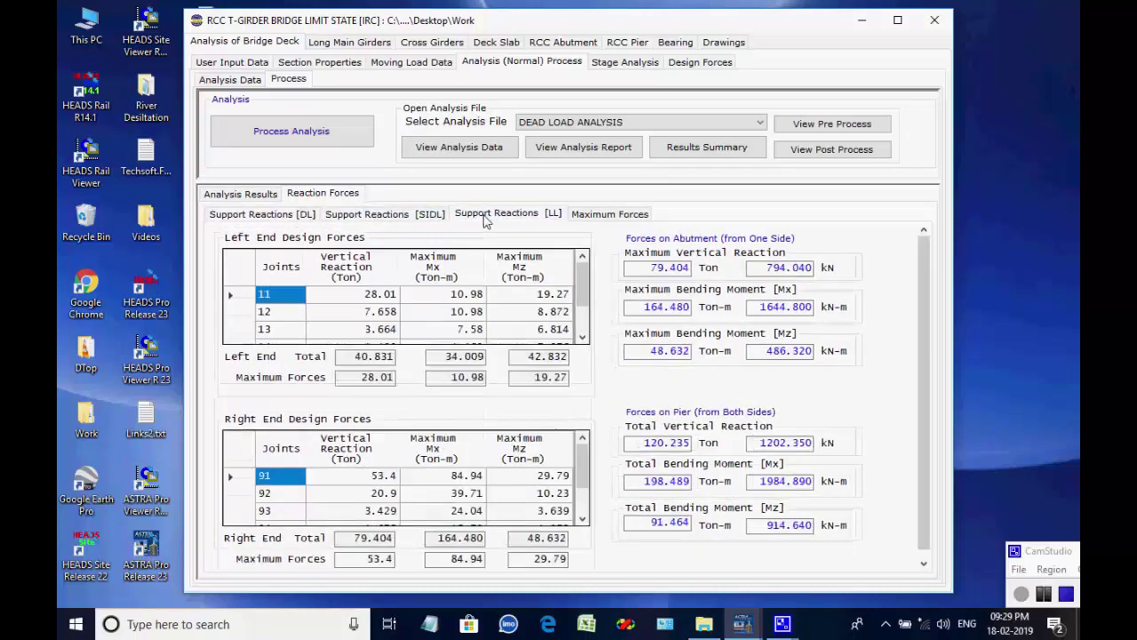
pyautogui.click(622, 216)
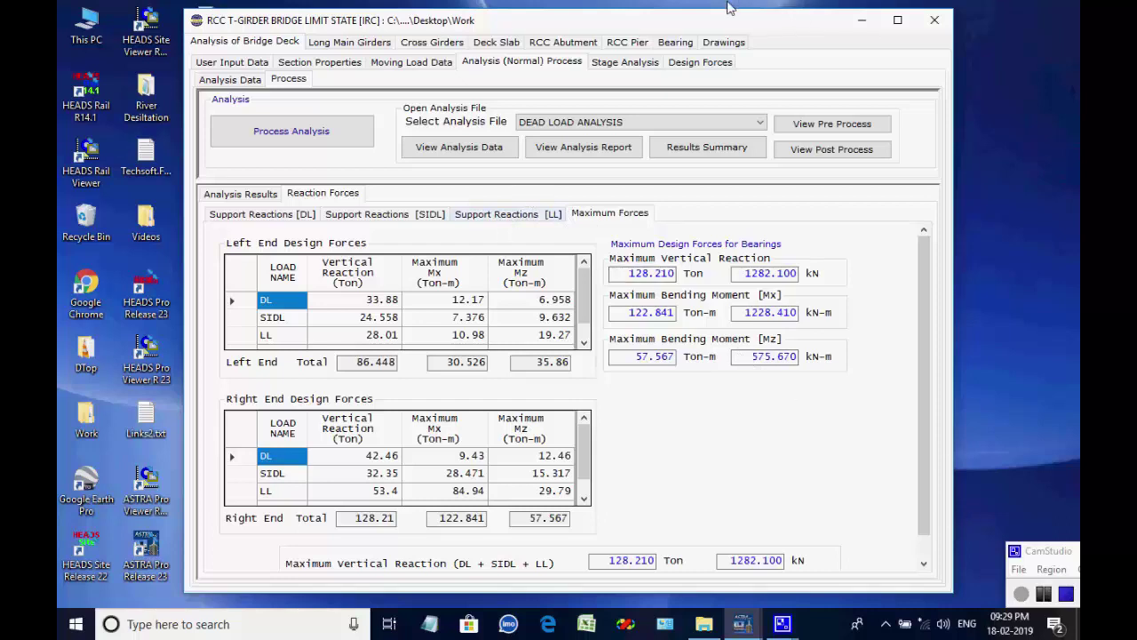
# - Create the Stage 1 analysis data for the stage analysis and check the list of available analysis files
pyautogui.click(610, 64)
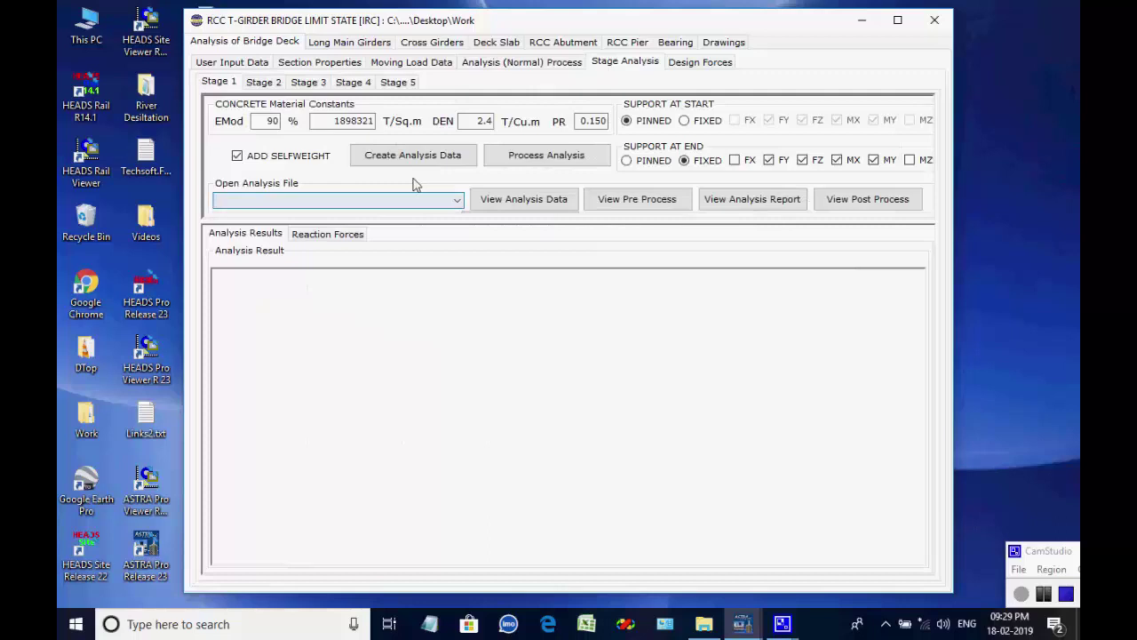
pyautogui.click(413, 160)
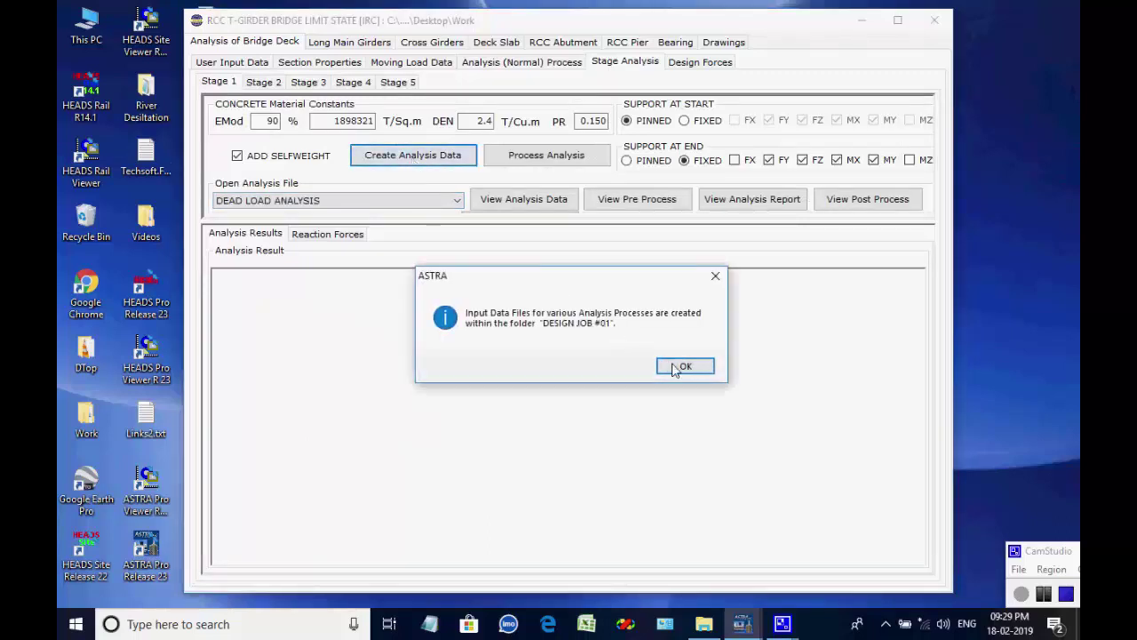
pyautogui.click(678, 366)
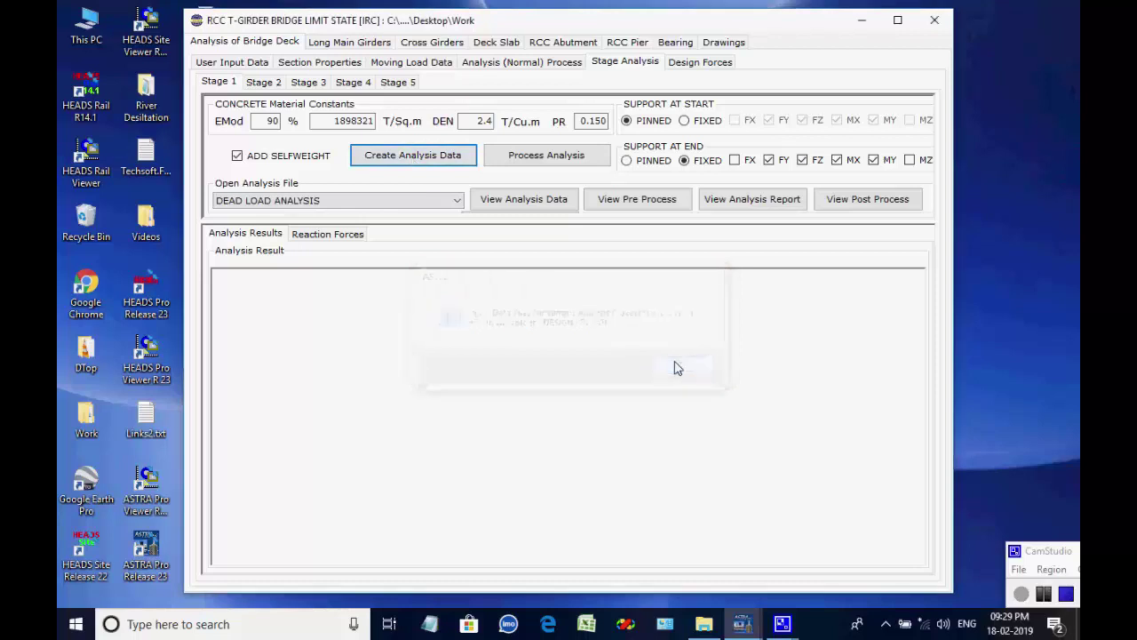
pyautogui.click(459, 201)
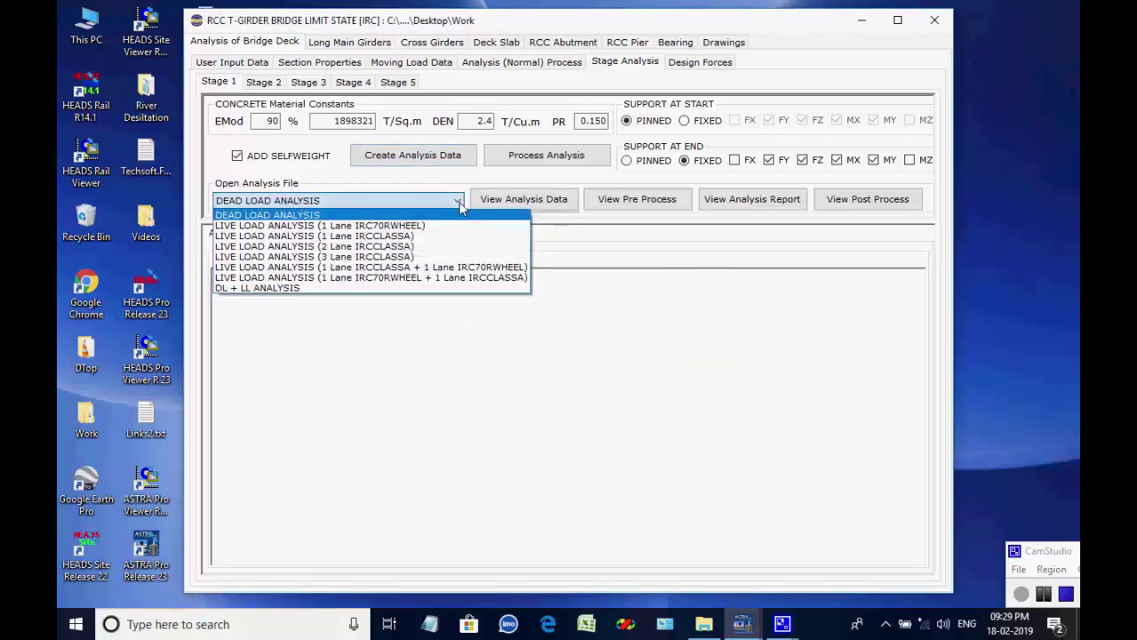
pyautogui.click(459, 202)
# - Start processing the Stage 1 analysis with all load cases included and run the dead load analysis through to its report file
pyautogui.click(518, 163)
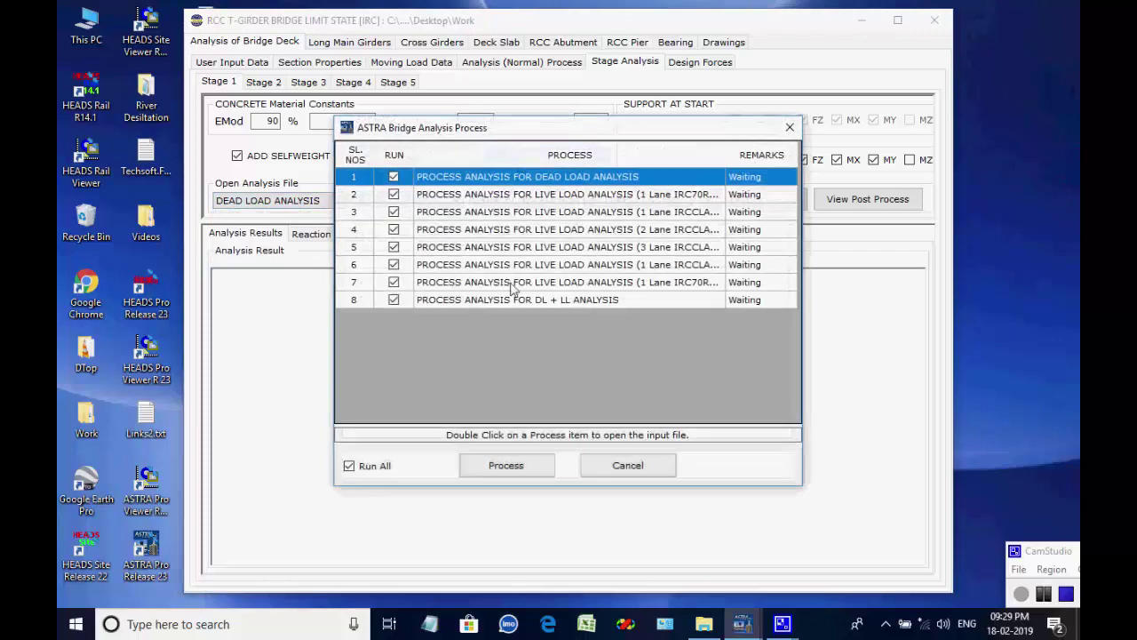
pyautogui.click(506, 466)
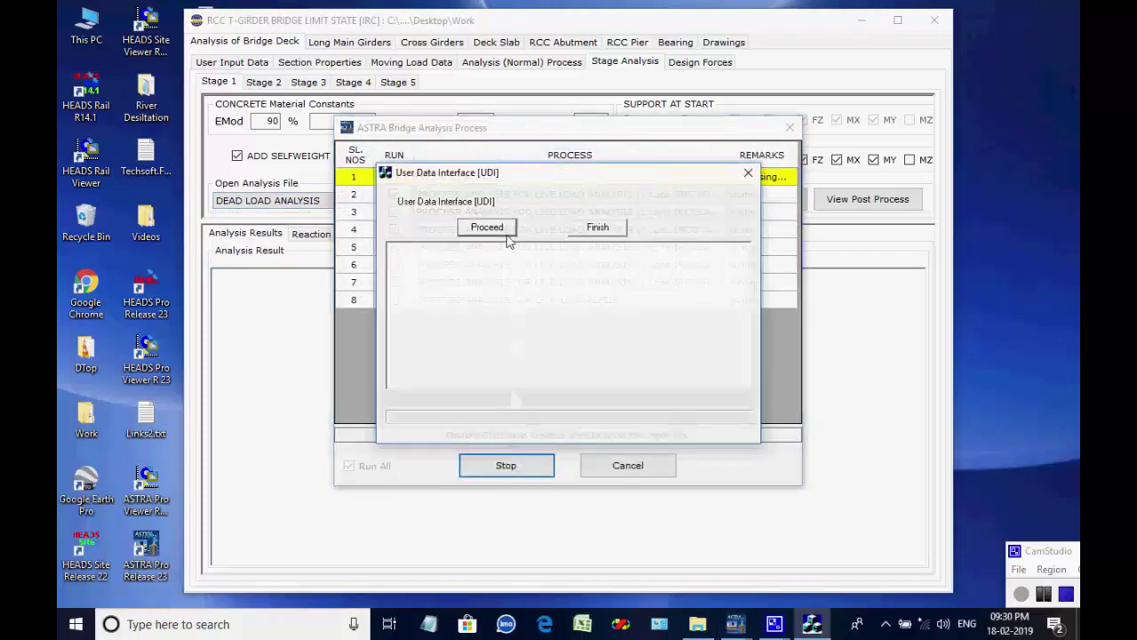
pyautogui.click(502, 229)
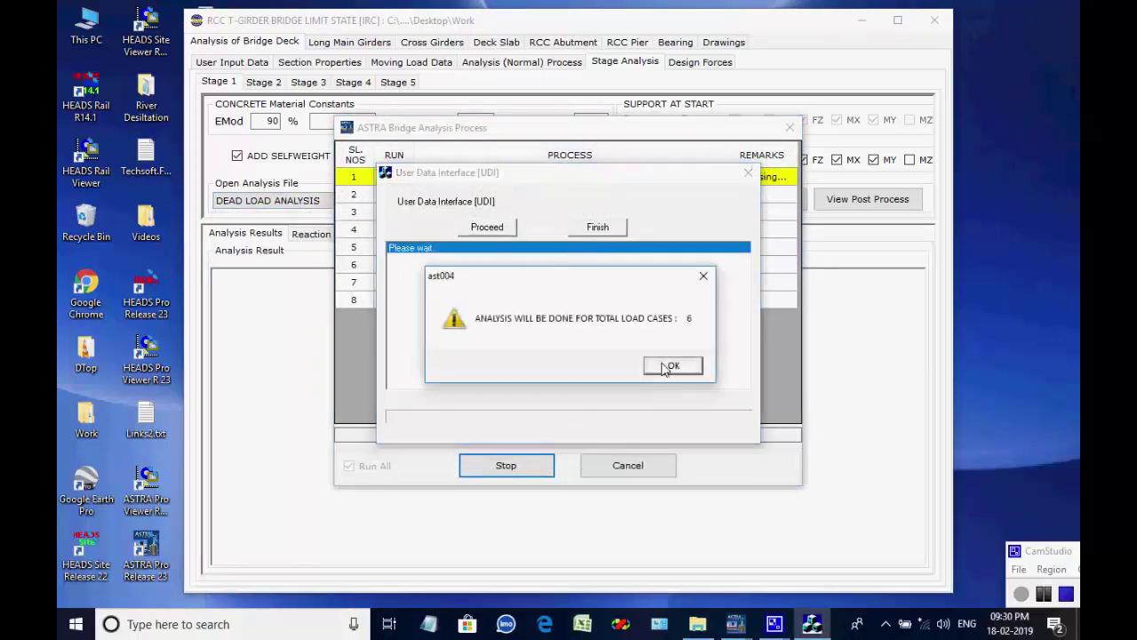
pyautogui.click(668, 365)
pyautogui.click(584, 277)
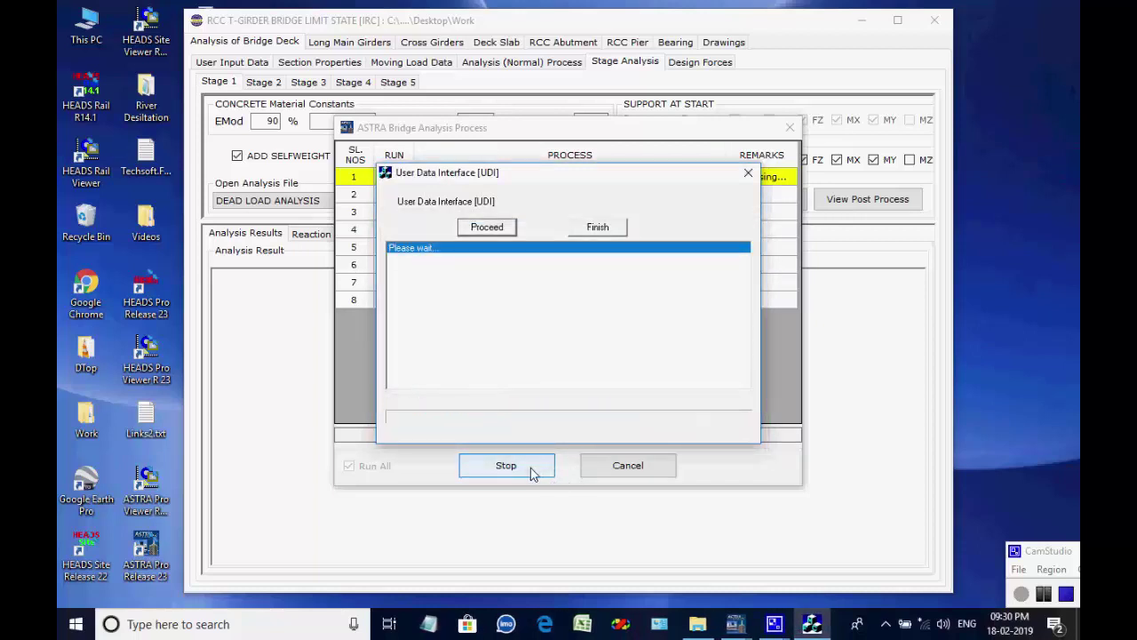
pyautogui.click(691, 374)
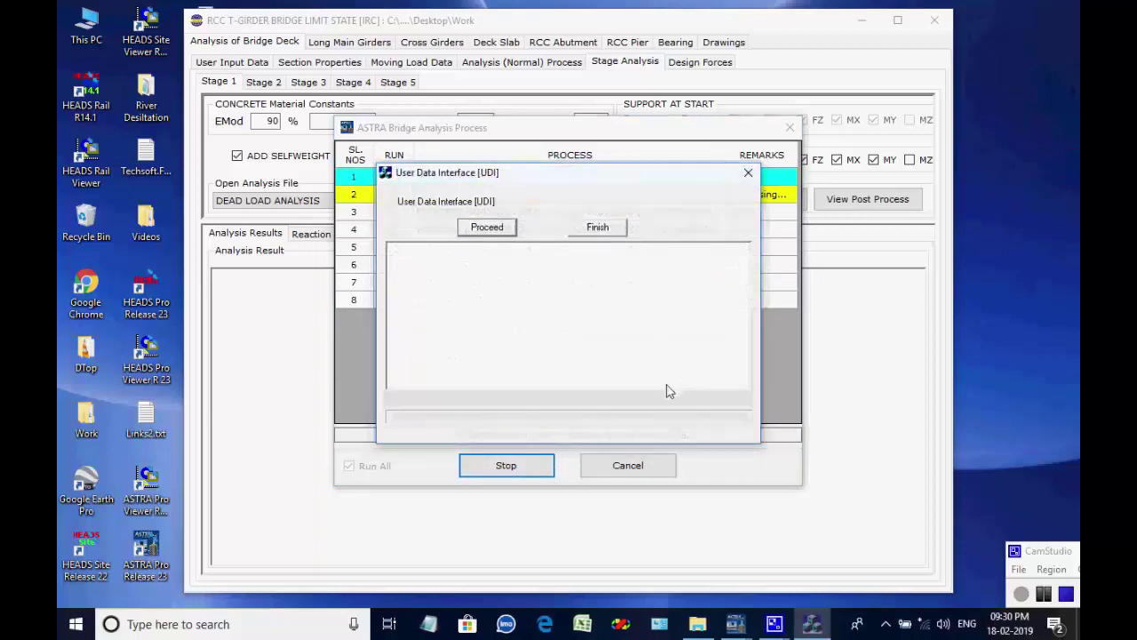
# - Run the remaining Stage 1 live load and DL + LL analyses through to completion and close the SUMMARY_RESULTS_STAGE1.TXT report
pyautogui.click(487, 228)
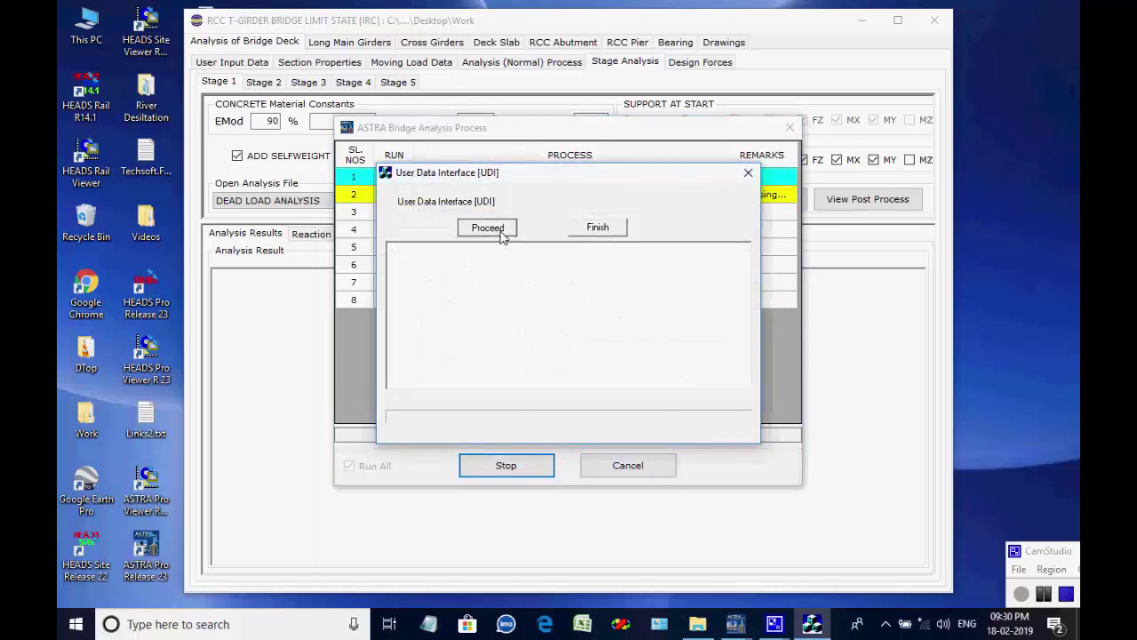
pyautogui.click(691, 365)
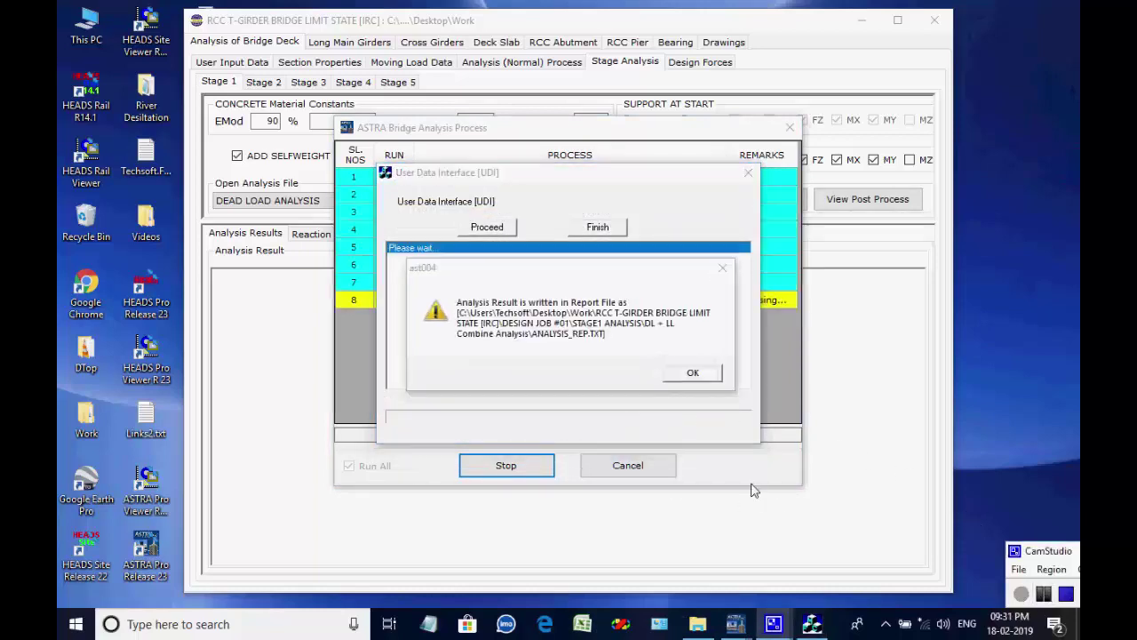
pyautogui.click(691, 374)
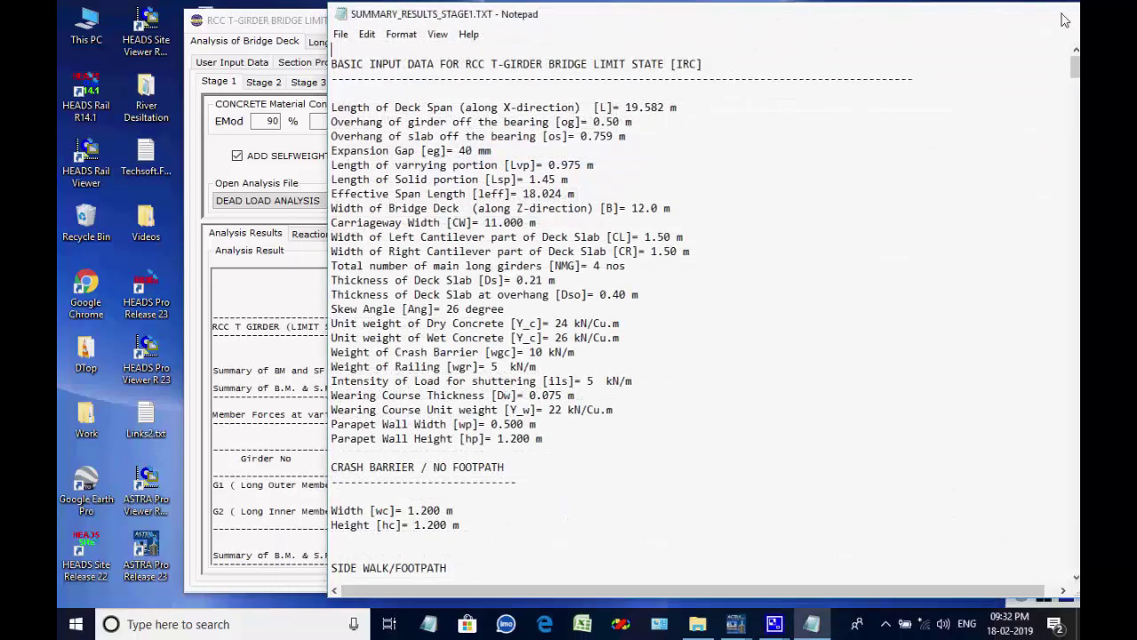
pyautogui.hotkey('alt', 'F4')
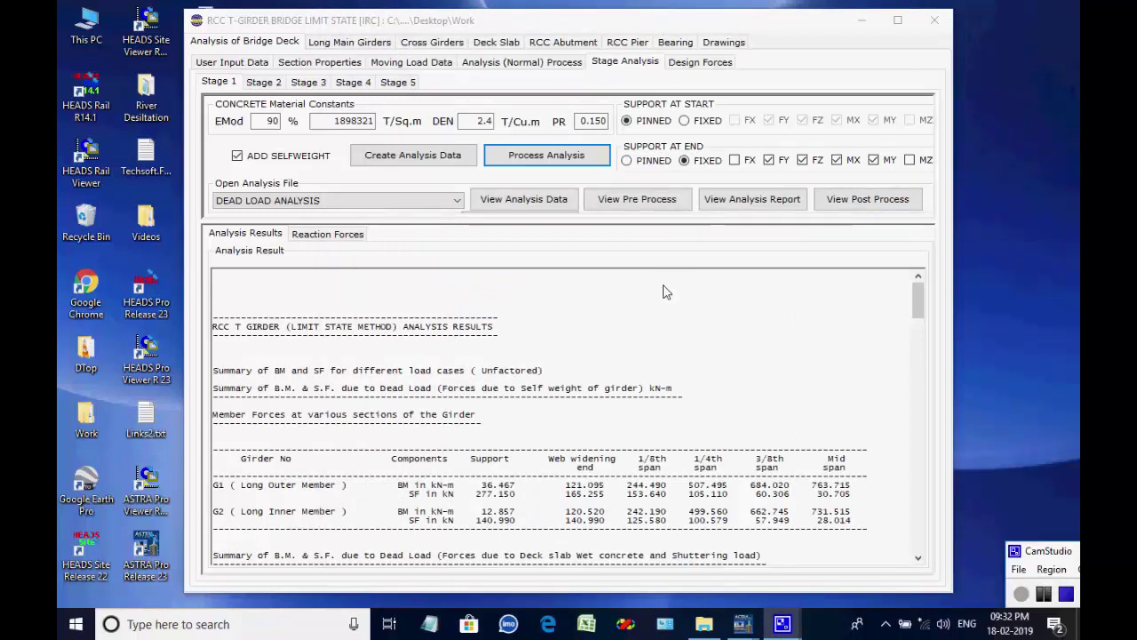
# - Open the Stage 1 analysis report for LIVE LOAD ANALYSIS (3 Lane IRCCLASSA), examine its load data, member forces and maximum support forces, and close it
pyautogui.click(458, 201)
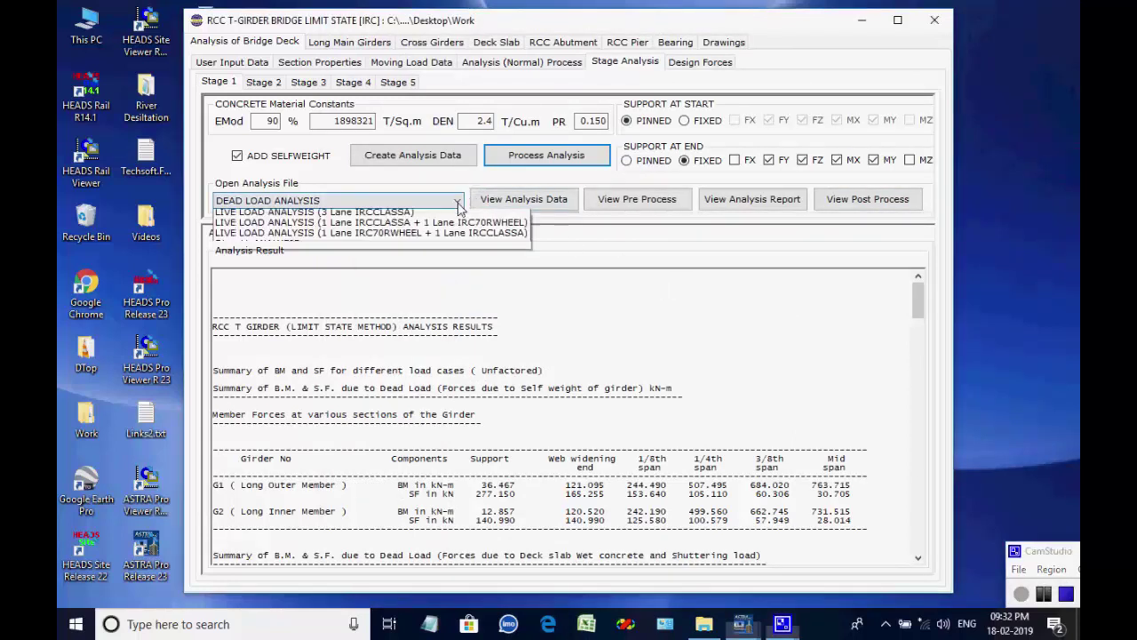
pyautogui.click(438, 257)
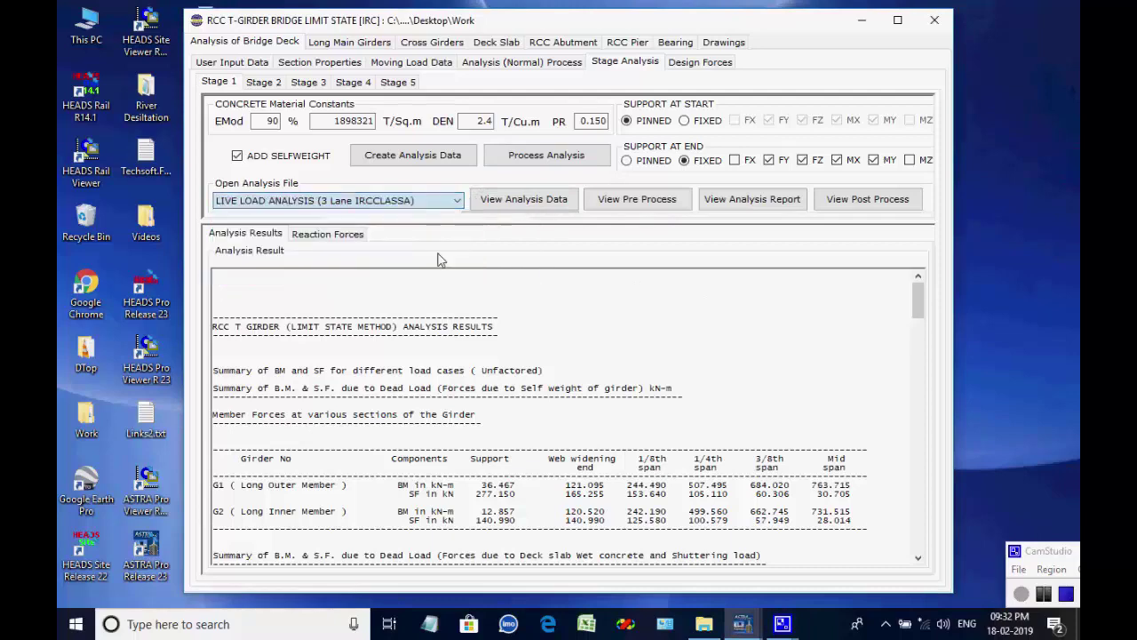
pyautogui.click(730, 207)
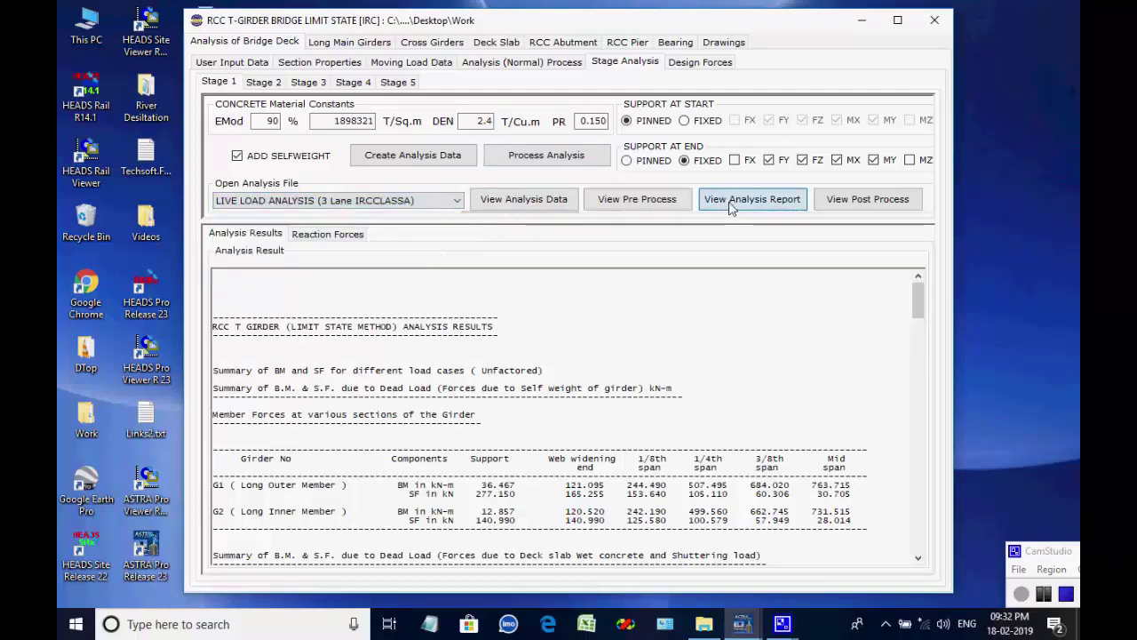
pyautogui.moveTo(1073, 106); pyautogui.dragTo(1073, 96)
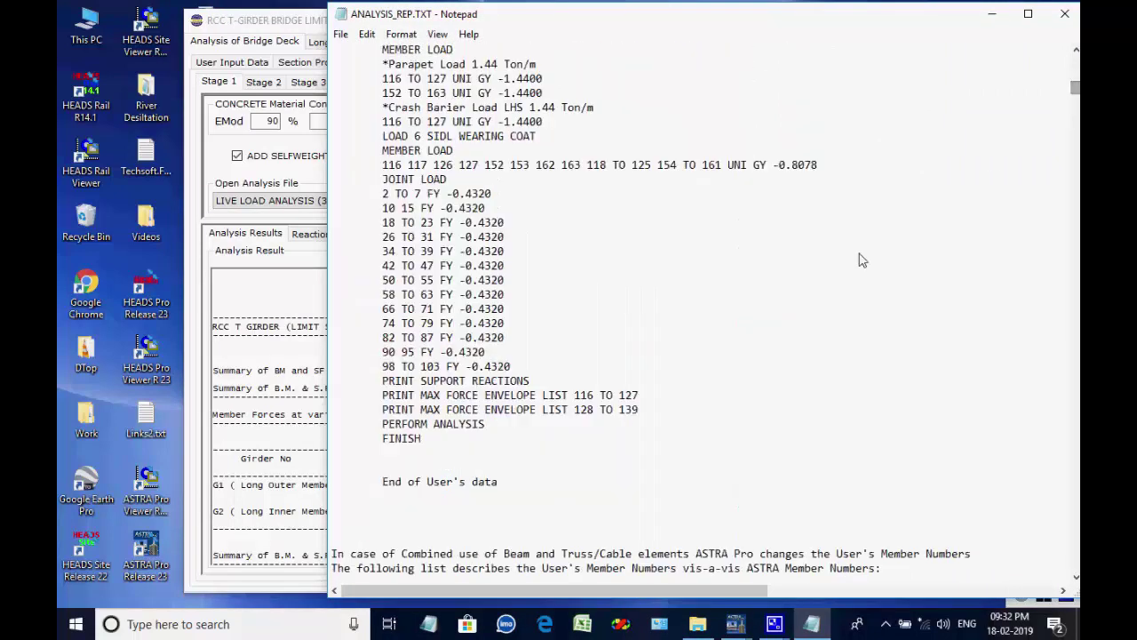
pyautogui.scroll(1, 861, 259)
pyautogui.scroll(-2, 860, 259)
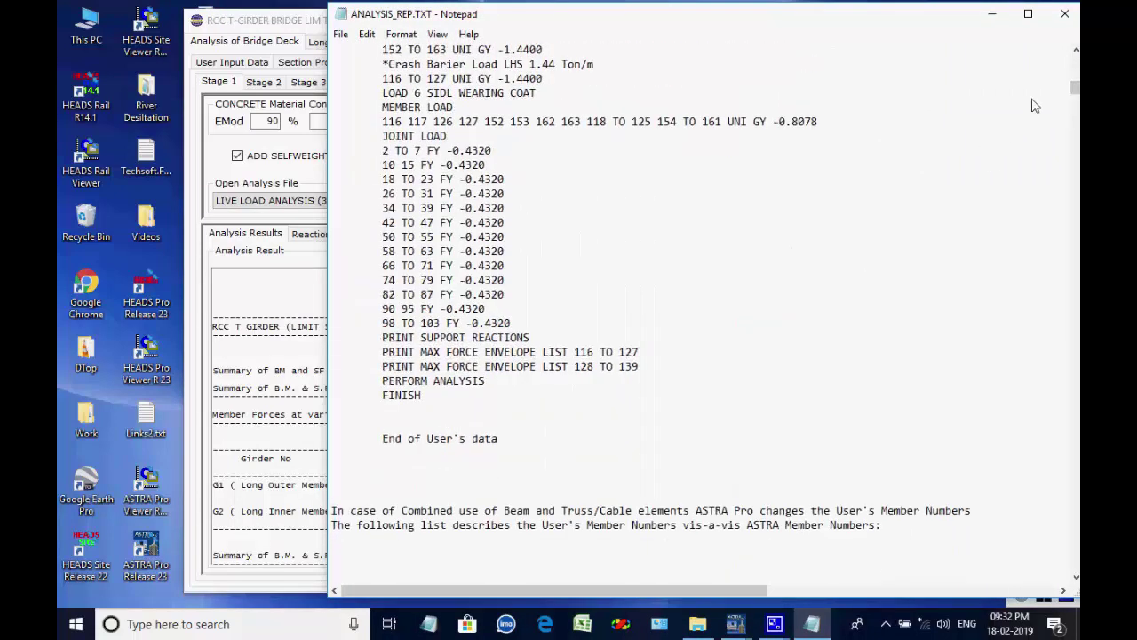
pyautogui.moveTo(1073, 96); pyautogui.dragTo(1073, 562)
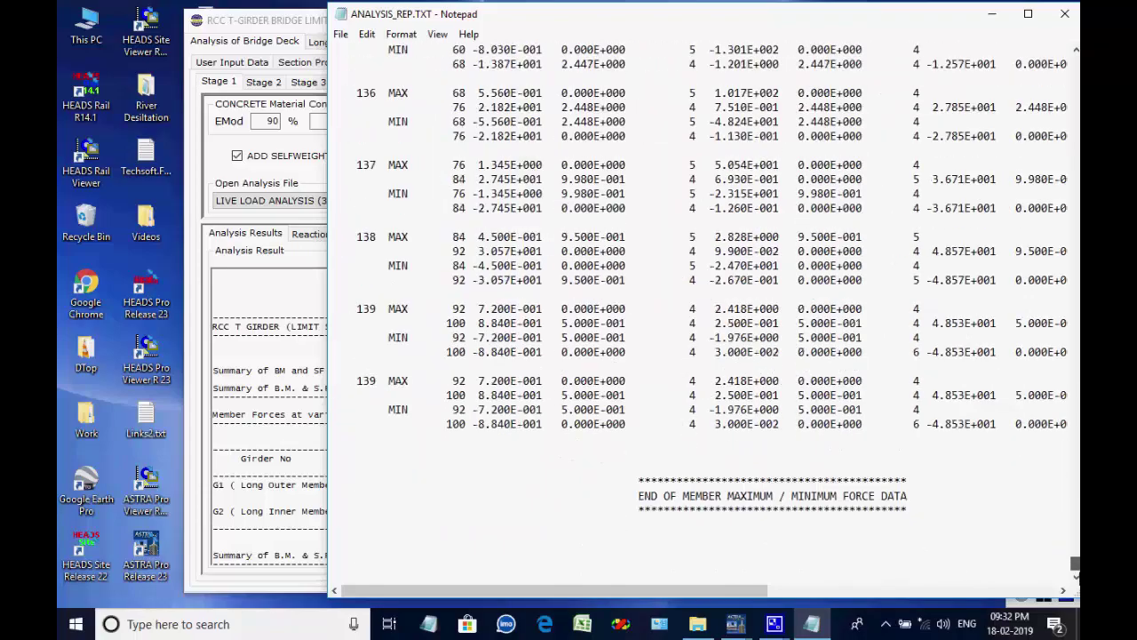
pyautogui.scroll(20, 954, 536)
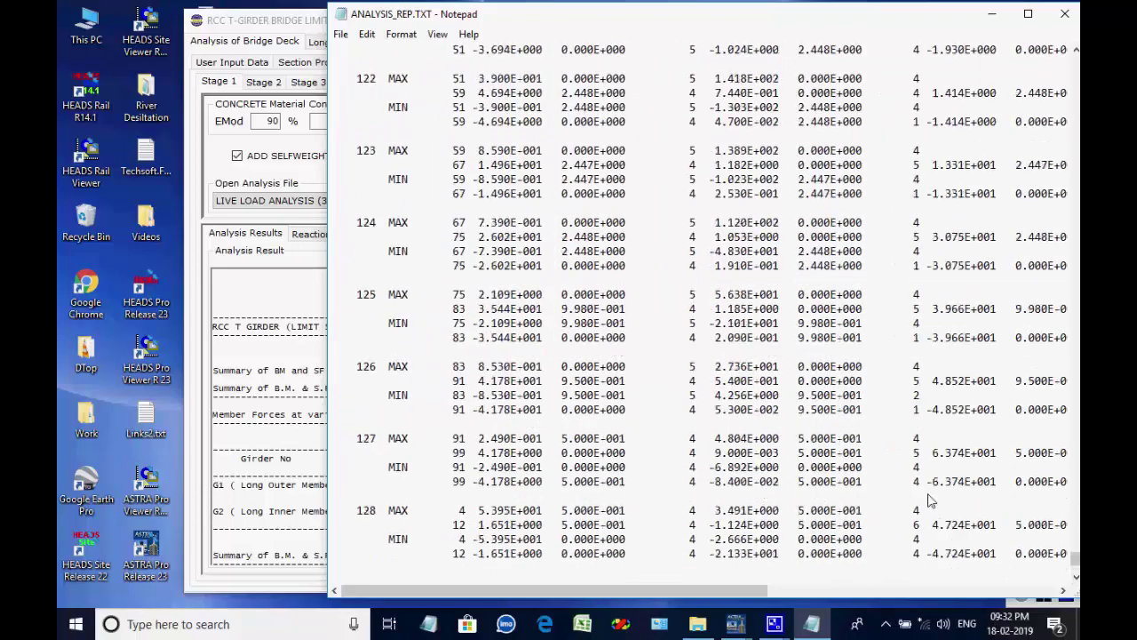
pyautogui.scroll(9, 906, 431)
pyautogui.scroll(1, 910, 420)
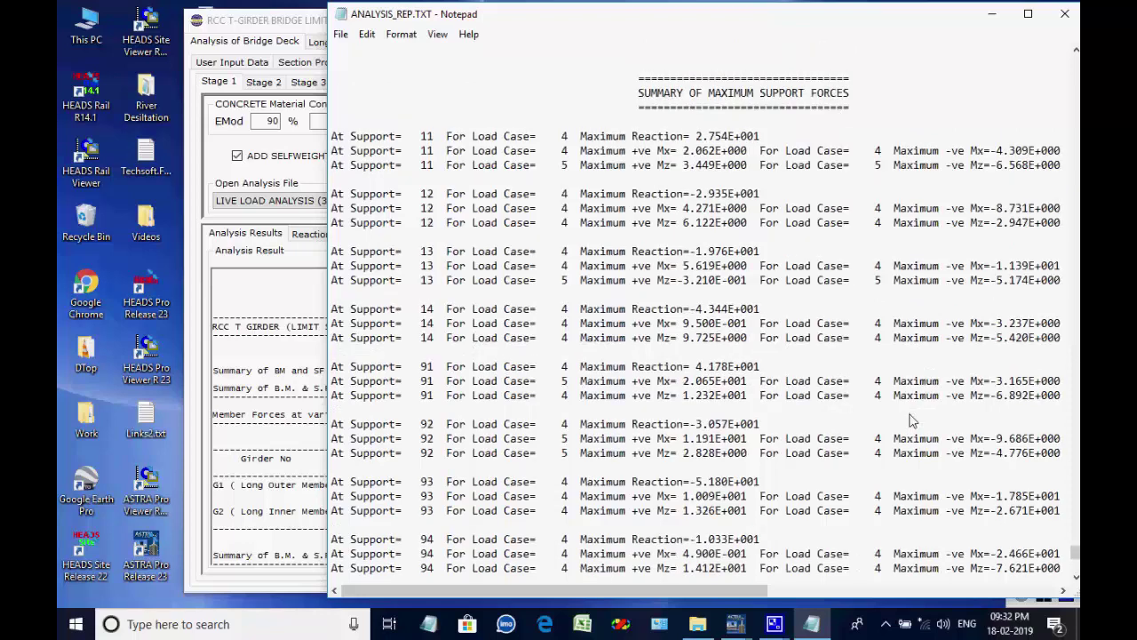
pyautogui.scroll(18, 919, 177)
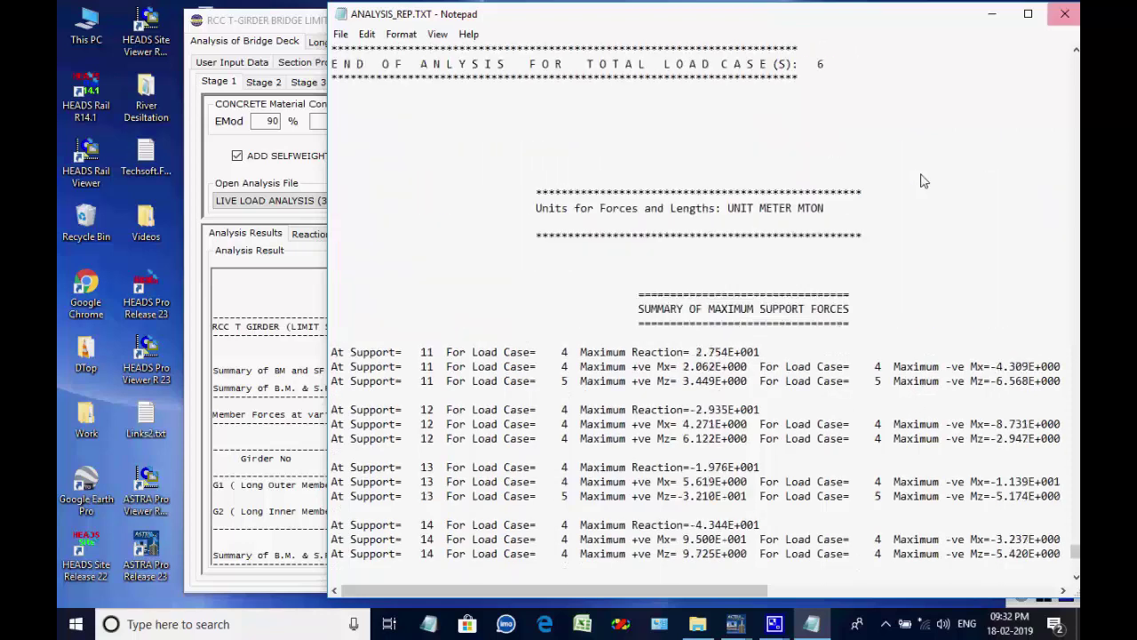
pyautogui.click(1065, 13)
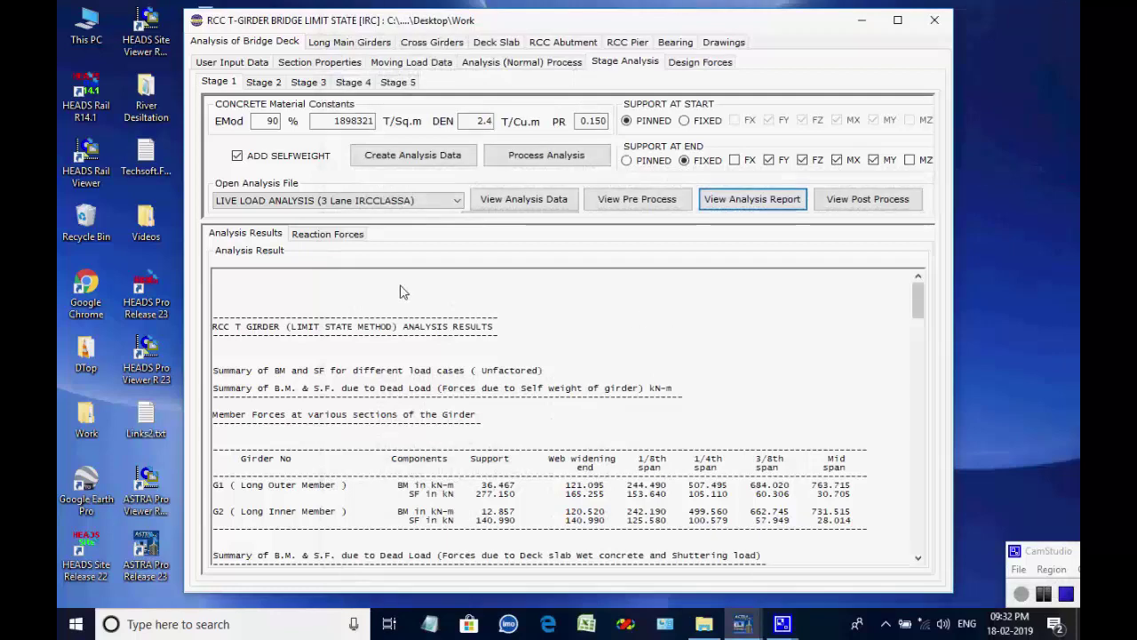
# - Review the Stage 1 reaction forces for the DL, SIDL and LL support reactions, plus the maximum forces
pyautogui.click(345, 238)
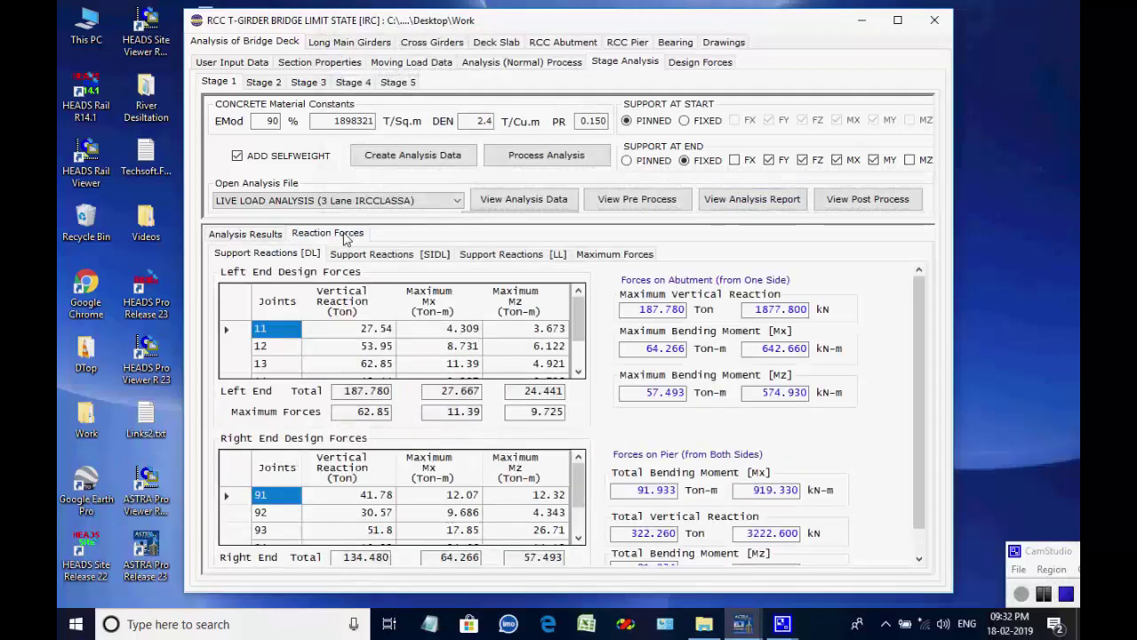
pyautogui.click(342, 255)
pyautogui.click(484, 254)
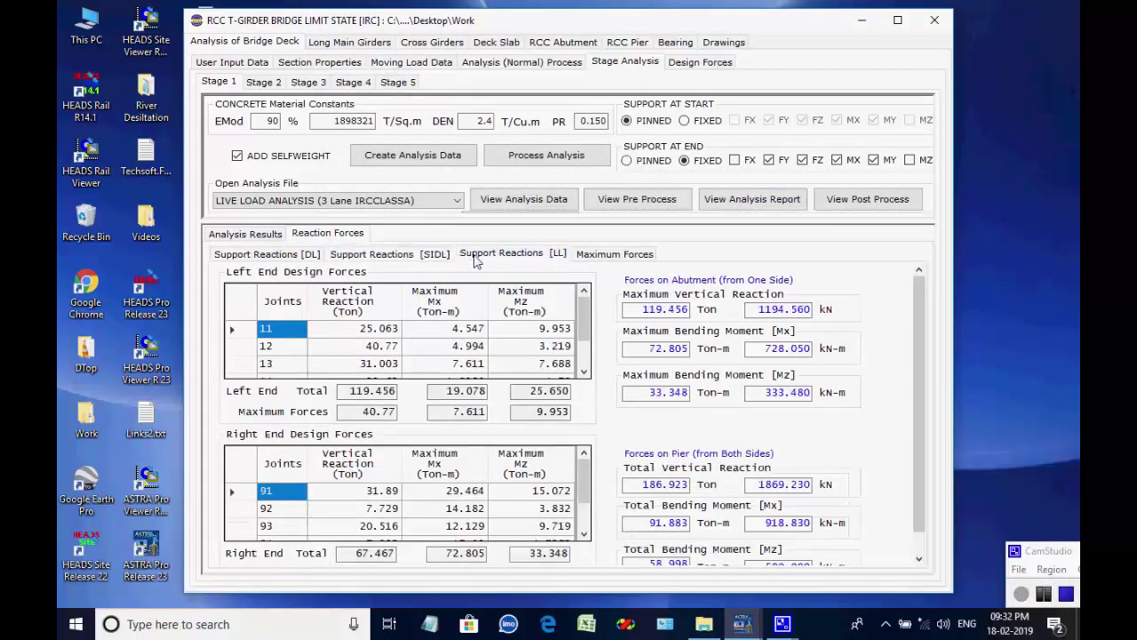
pyautogui.click(593, 256)
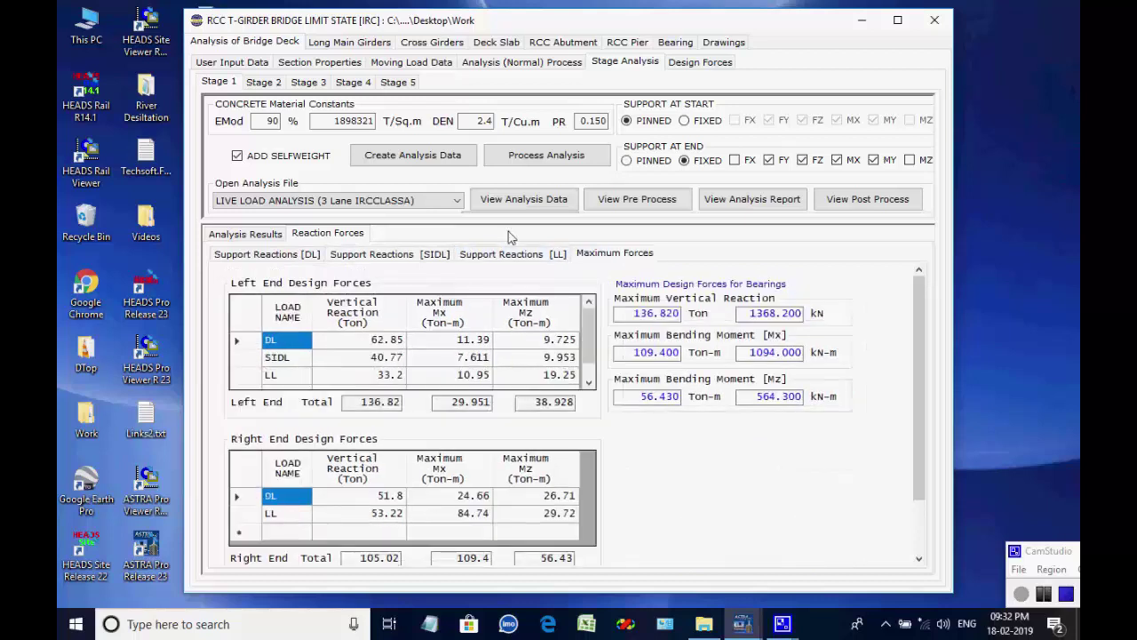
# - Create the Stage 2 analysis data and check its list of dead load, live load and DL + LL analysis files
pyautogui.click(266, 82)
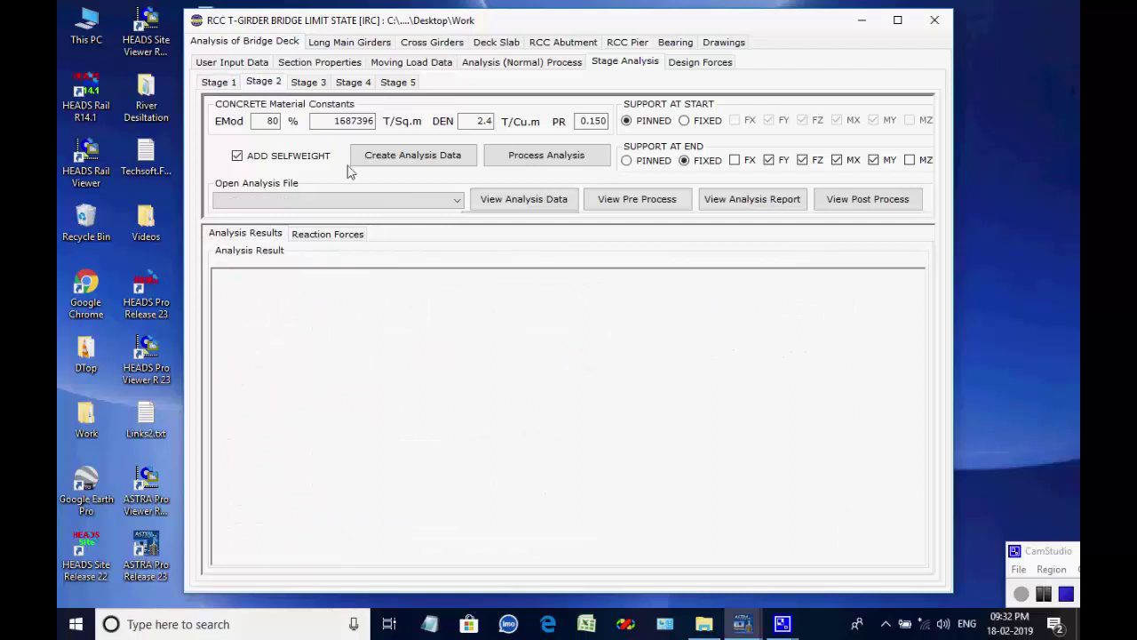
pyautogui.click(393, 155)
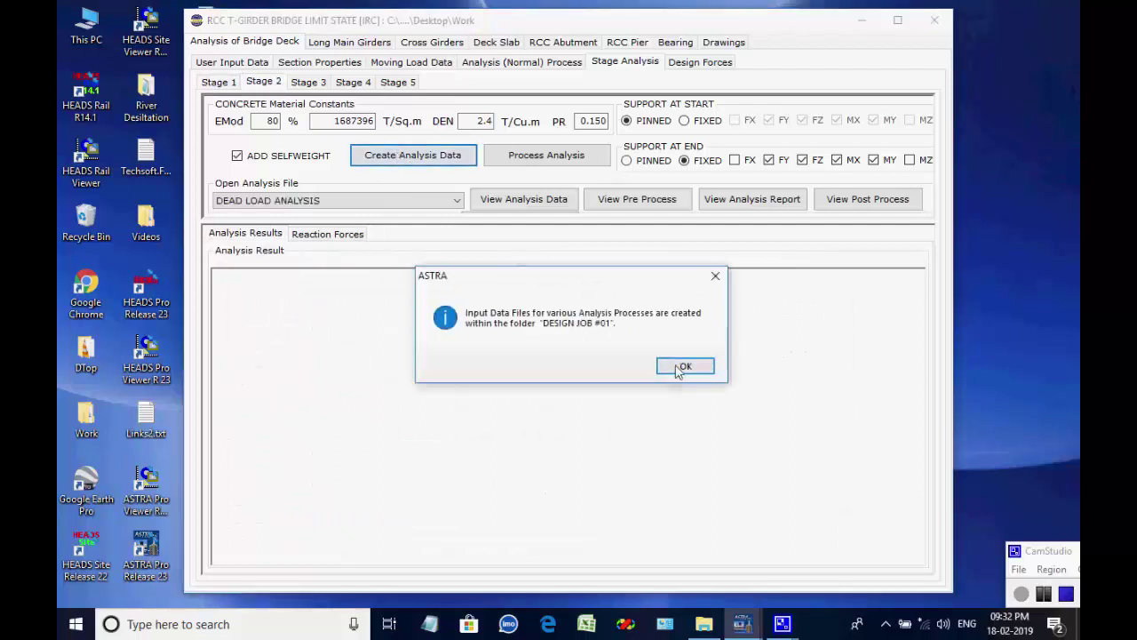
pyautogui.click(680, 368)
pyautogui.click(458, 201)
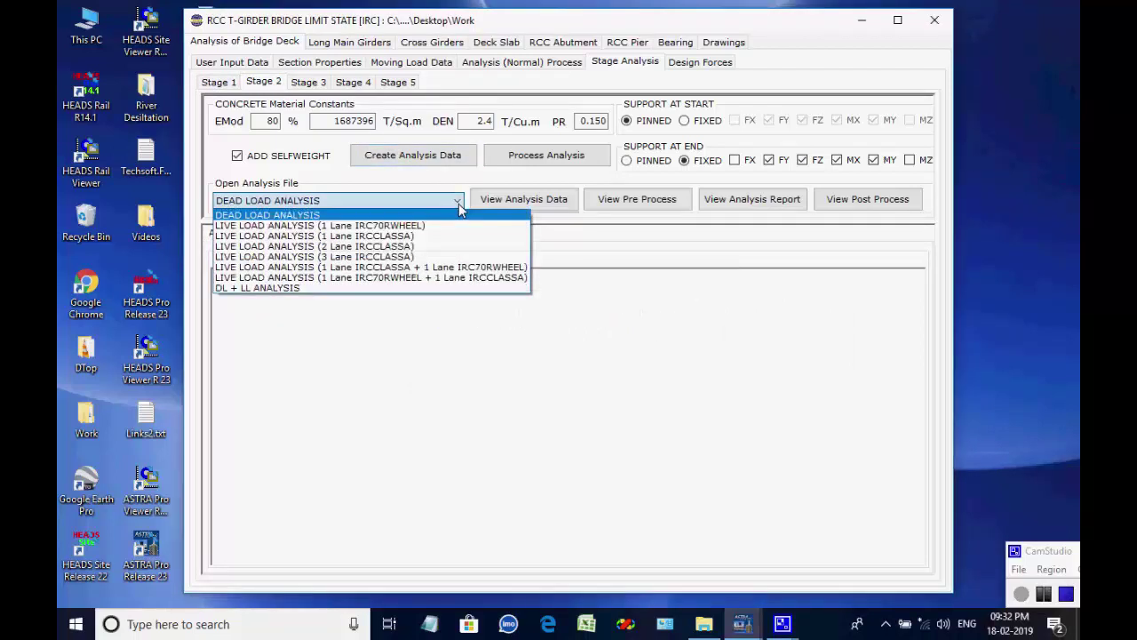
pyautogui.click(460, 204)
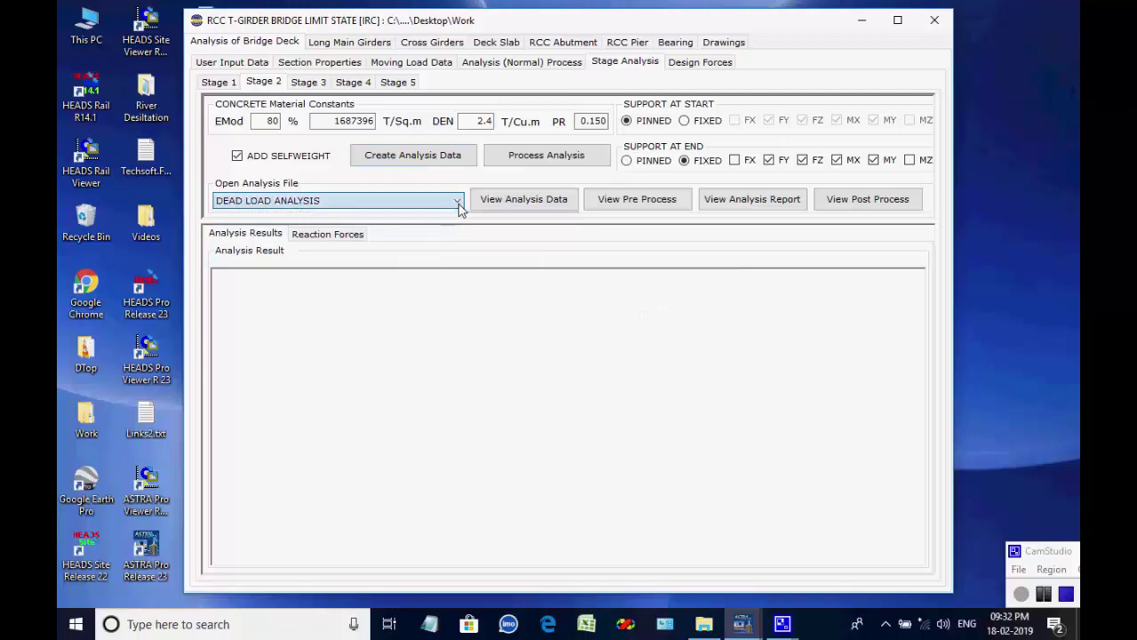
# - Start processing the Stage 2 analysis with all load cases included and run its dead load analysis through to the report file
pyautogui.click(536, 157)
pyautogui.click(497, 467)
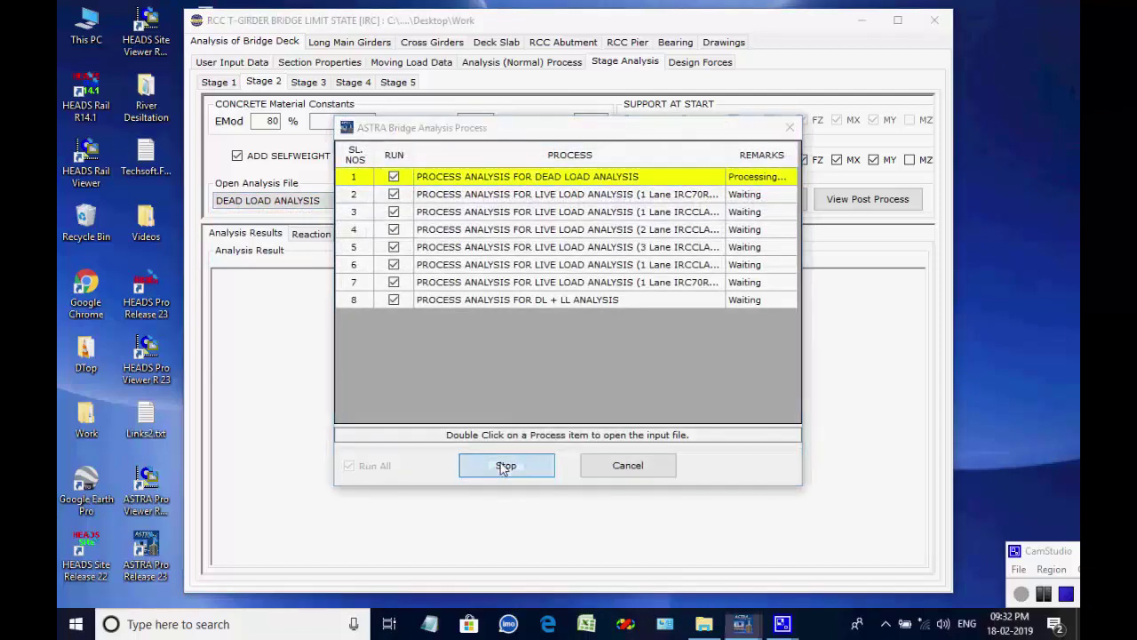
pyautogui.click(490, 230)
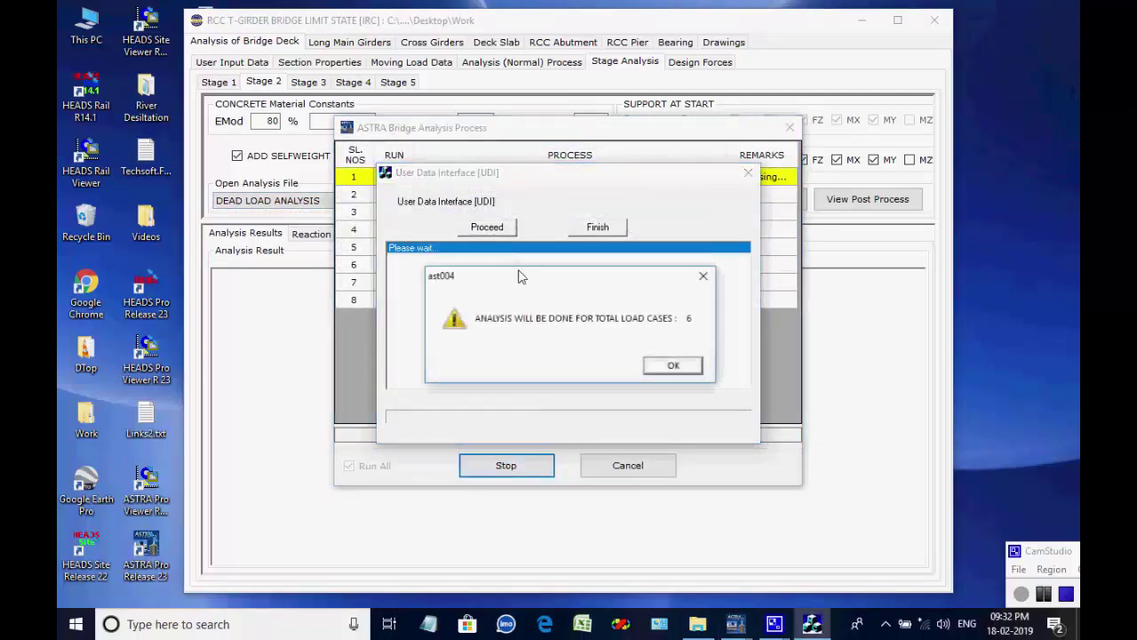
pyautogui.click(653, 368)
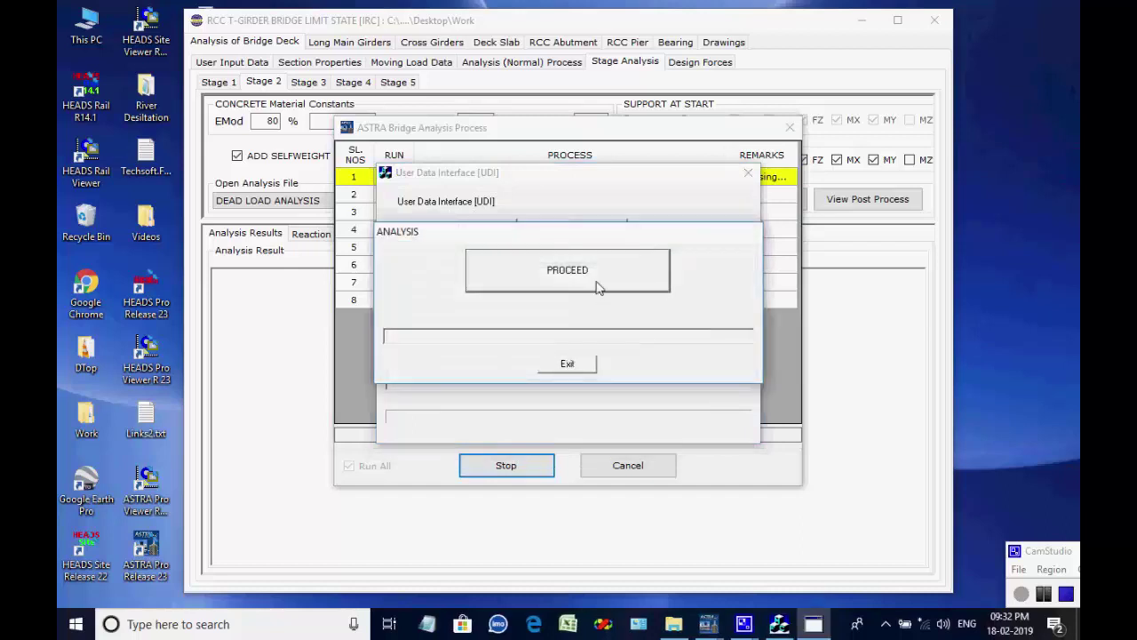
pyautogui.click(597, 288)
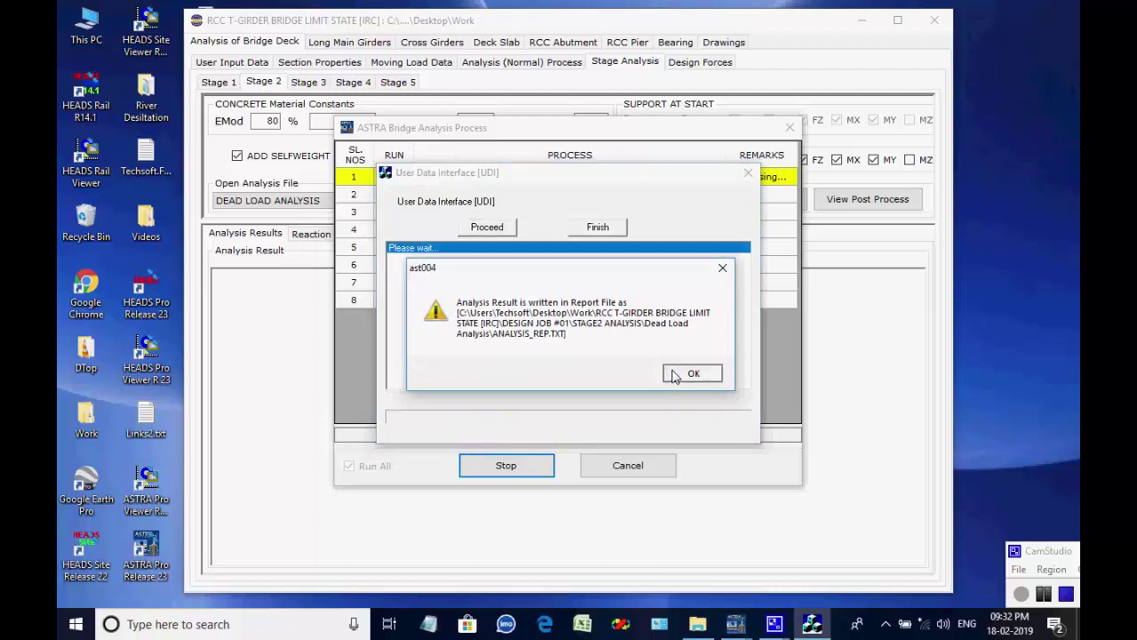
pyautogui.click(674, 374)
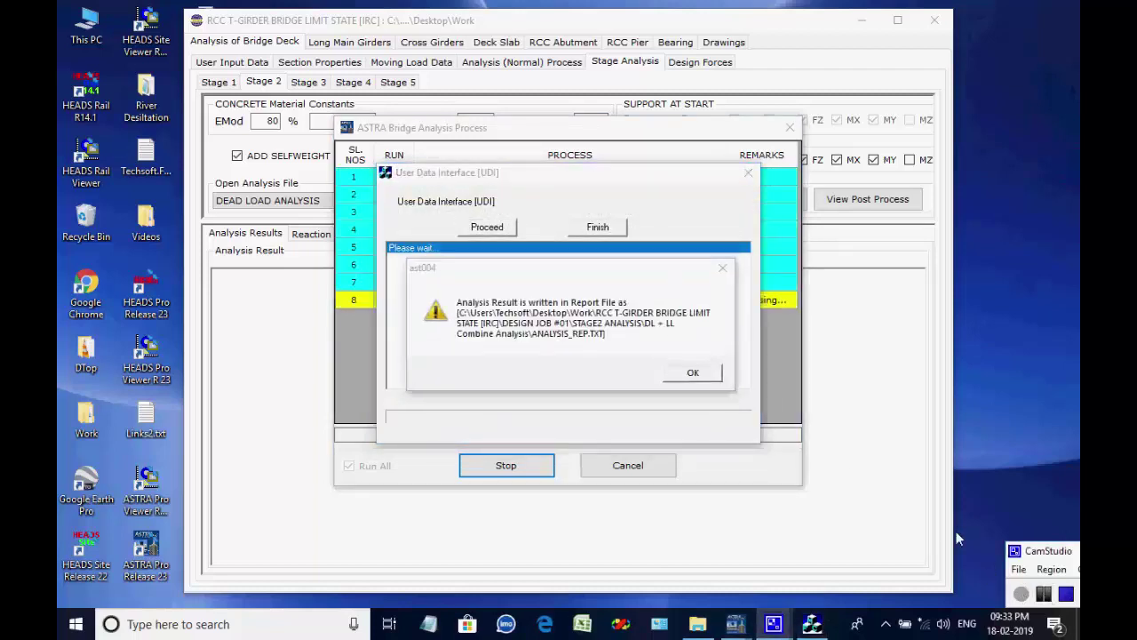
# - Complete the Stage 2 analysis processing and review its DL, SIDL and LL support reactions and maximum forces
pyautogui.click(695, 377)
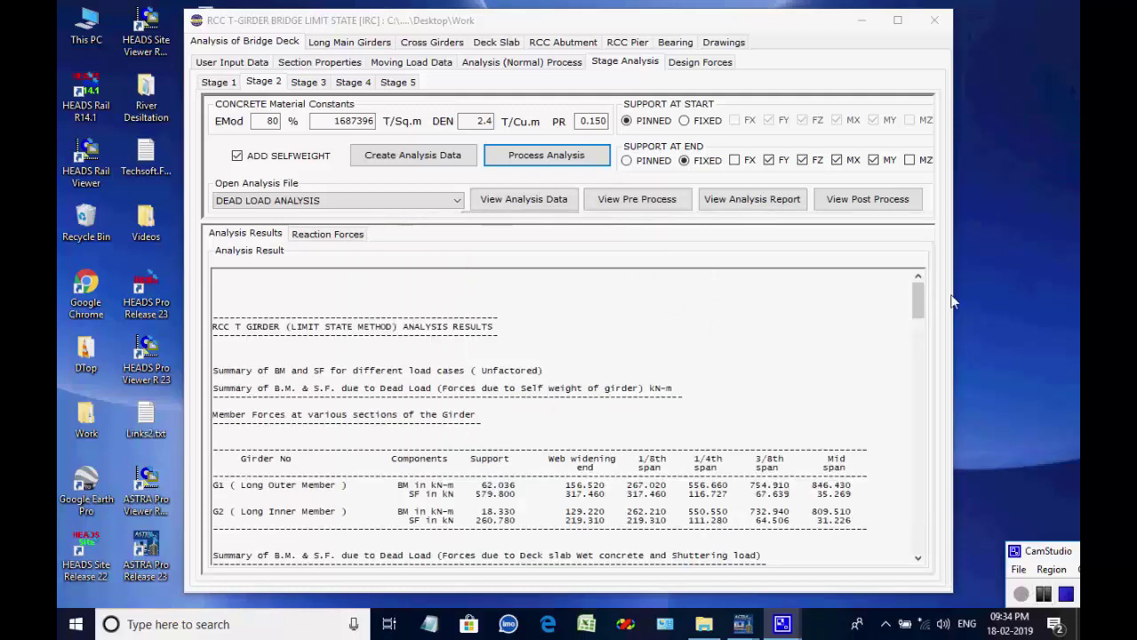
pyautogui.click(1064, 9)
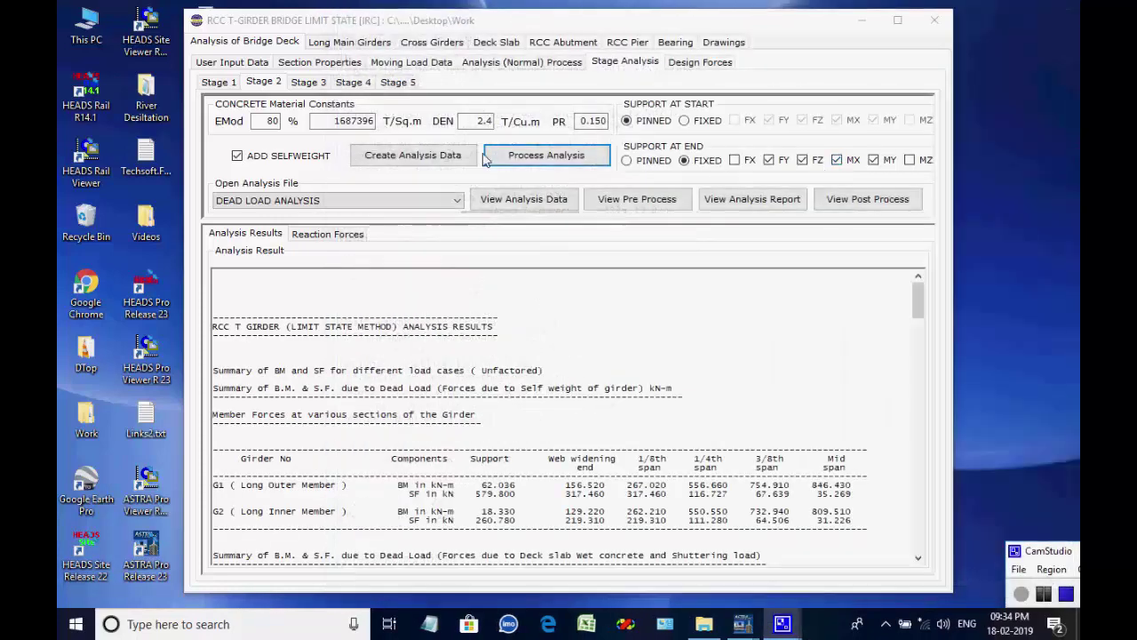
pyautogui.click(325, 237)
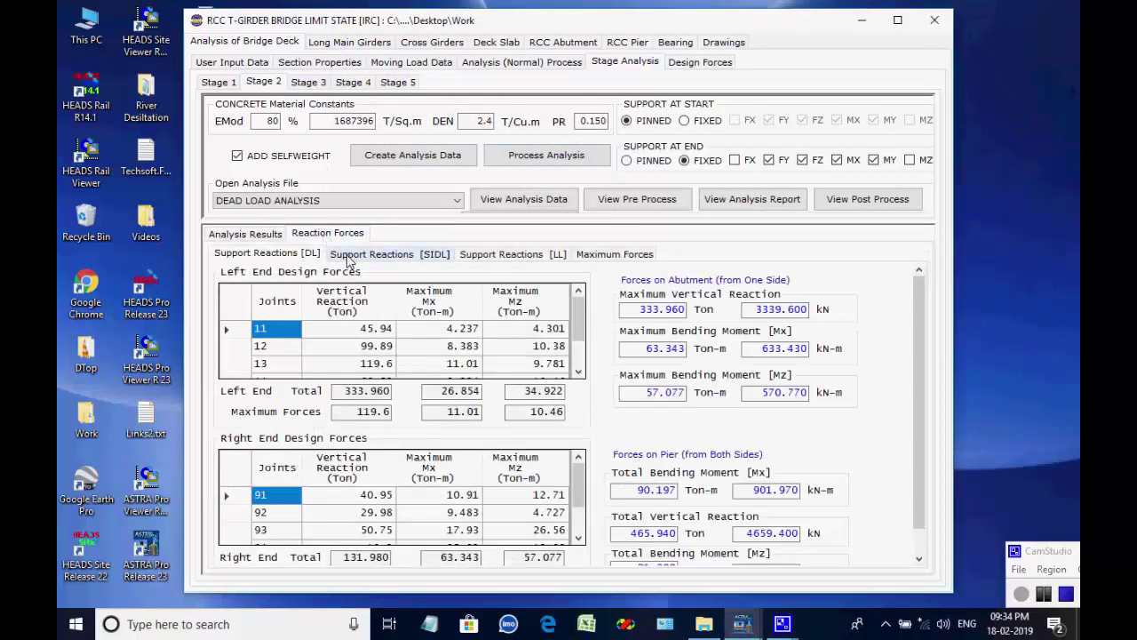
pyautogui.click(349, 255)
pyautogui.click(503, 255)
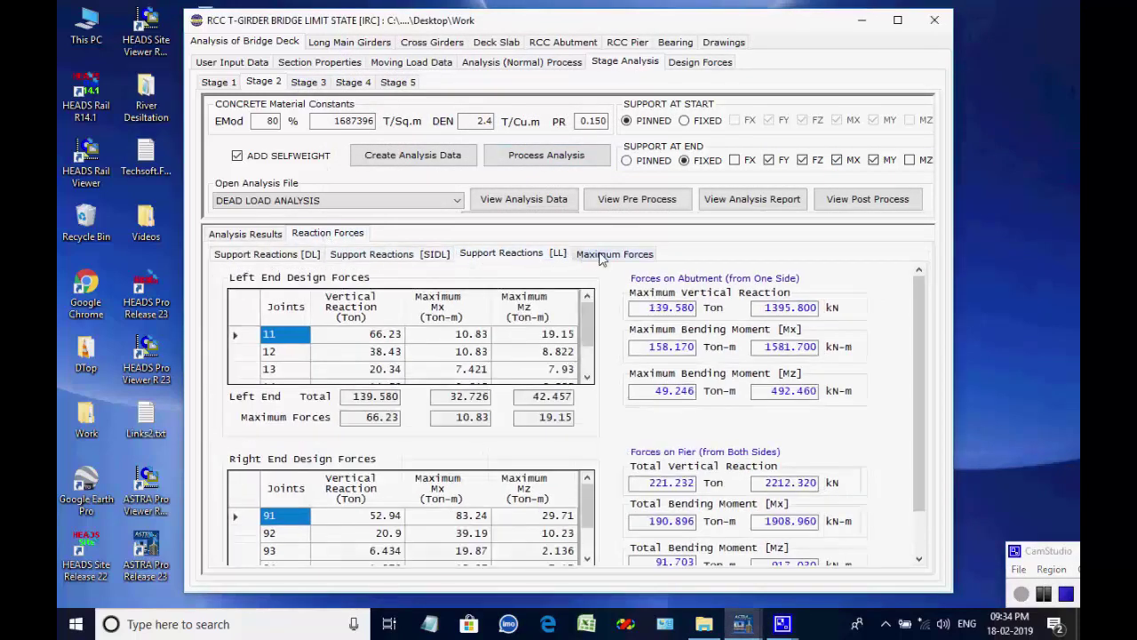
pyautogui.click(601, 256)
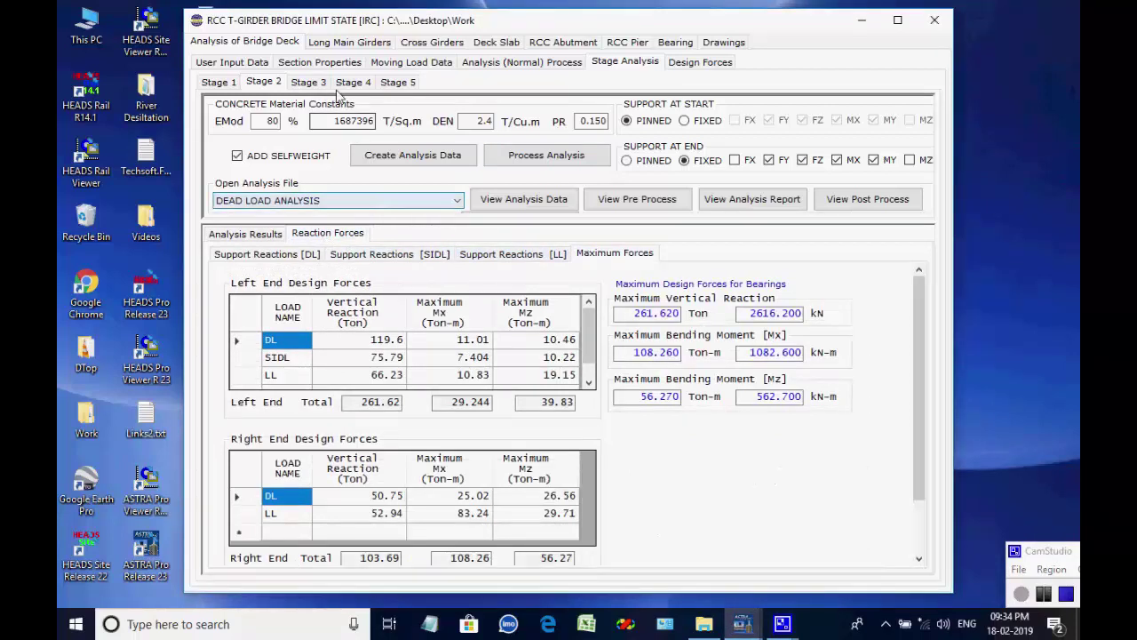
# - Create the Stage 3 analysis data and check its list of dead load, live load and DL + LL analysis files
pyautogui.click(309, 82)
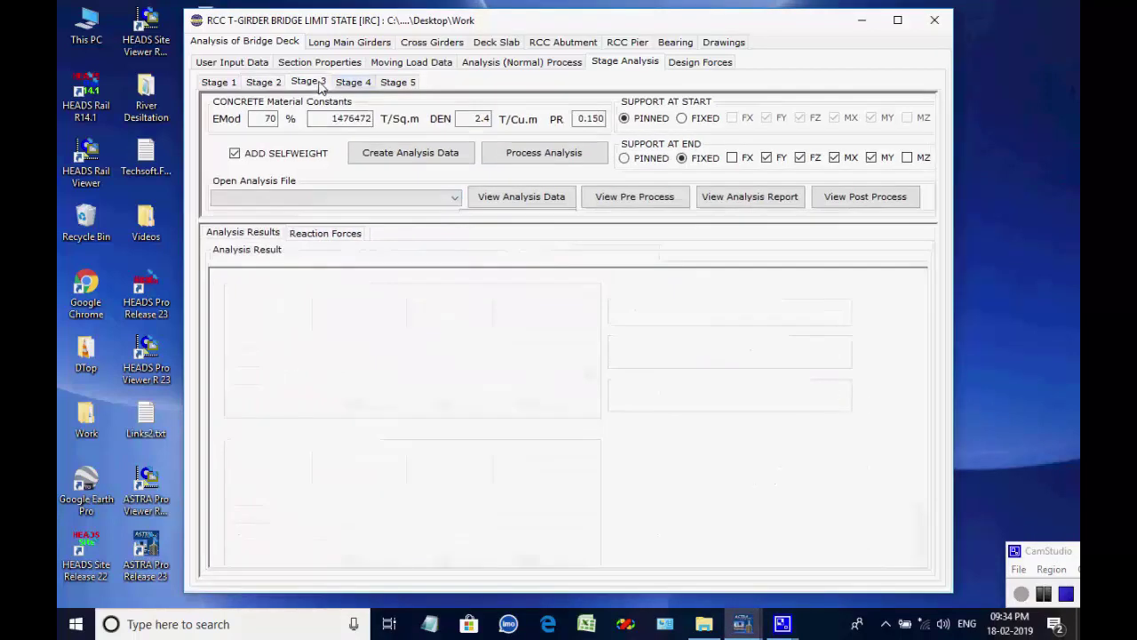
pyautogui.click(396, 156)
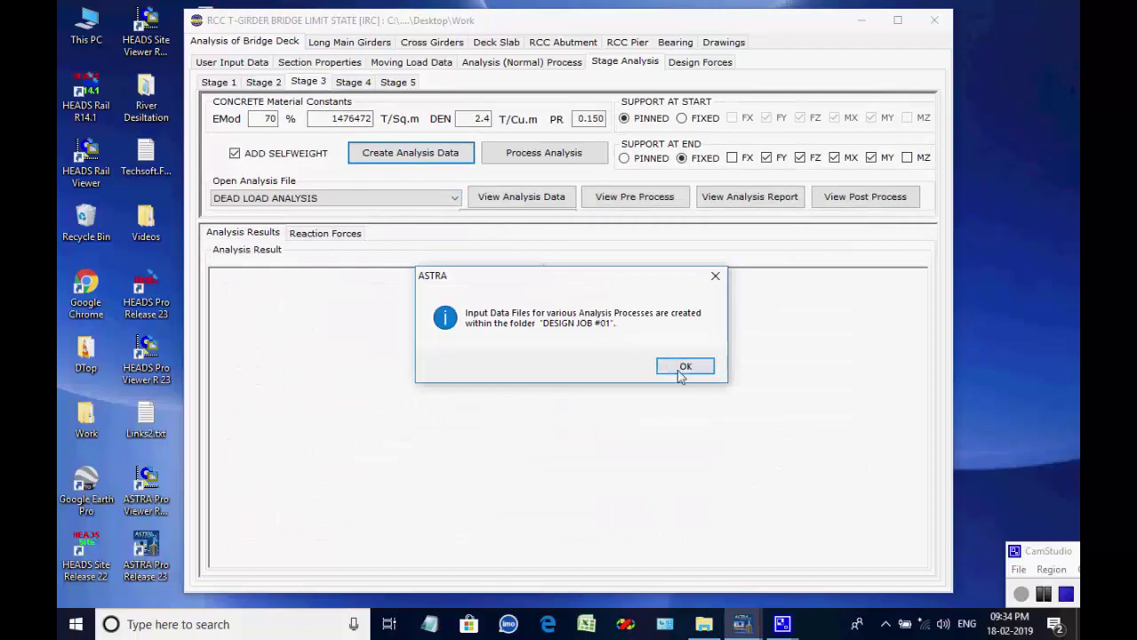
pyautogui.click(681, 369)
pyautogui.click(458, 199)
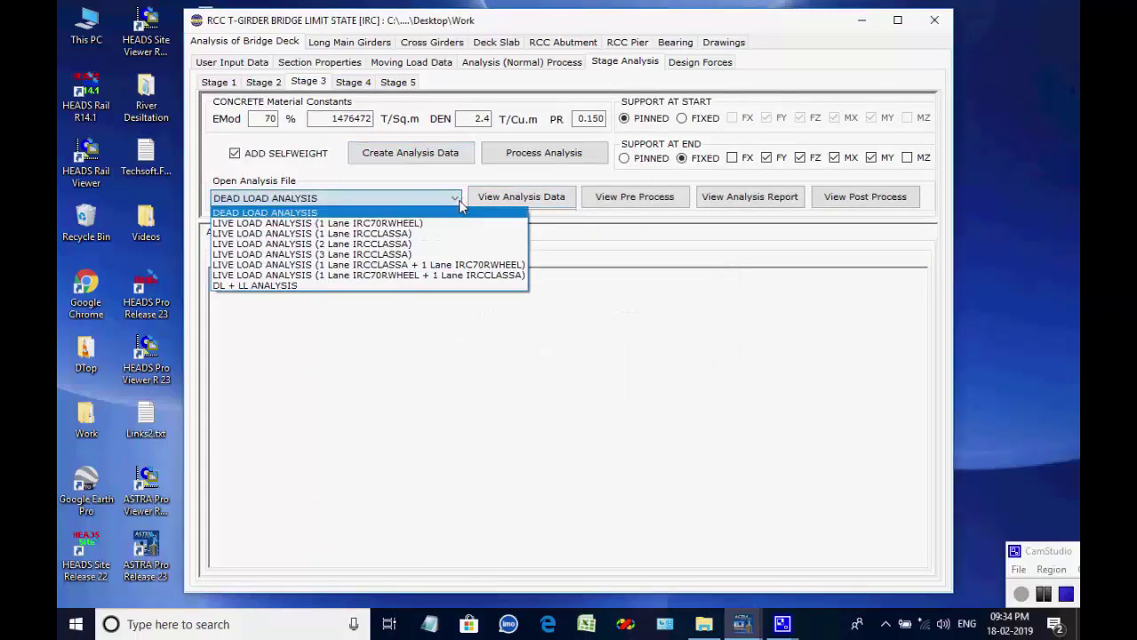
pyautogui.click(459, 200)
# - Start processing the Stage 3 analysis with all load cases included and run its dead load analysis through to the report file
pyautogui.click(520, 154)
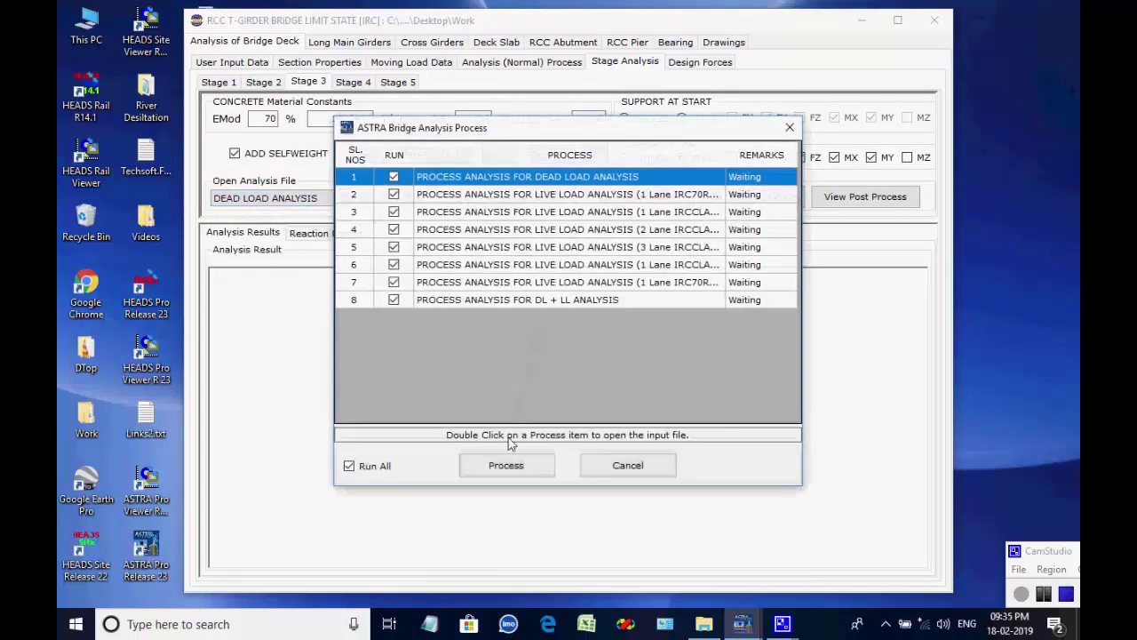
pyautogui.click(507, 464)
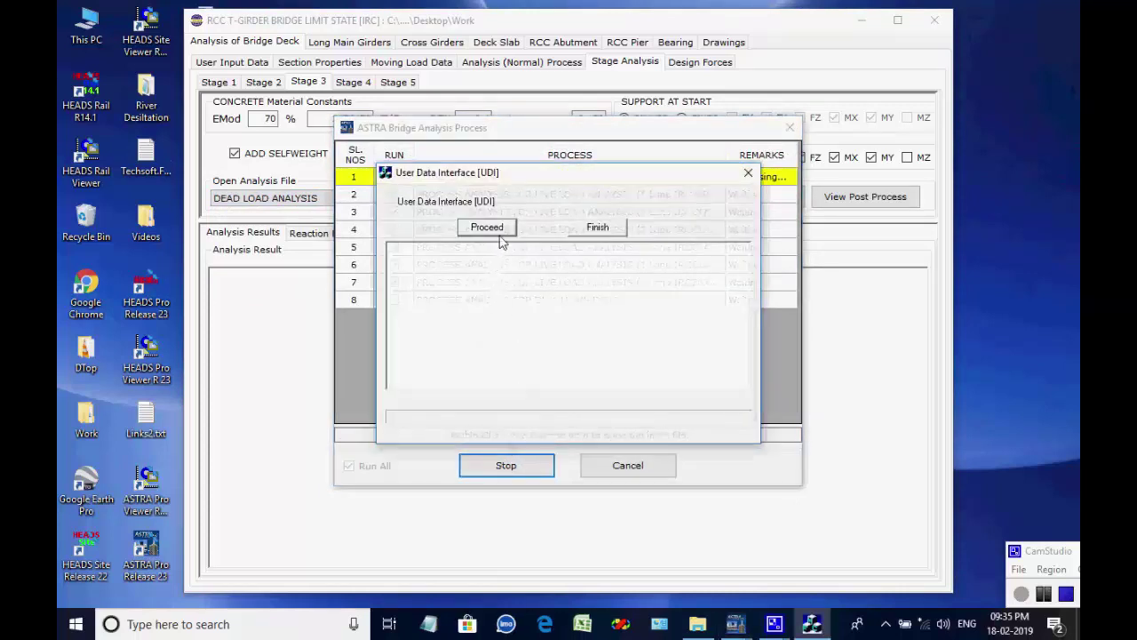
pyautogui.click(500, 228)
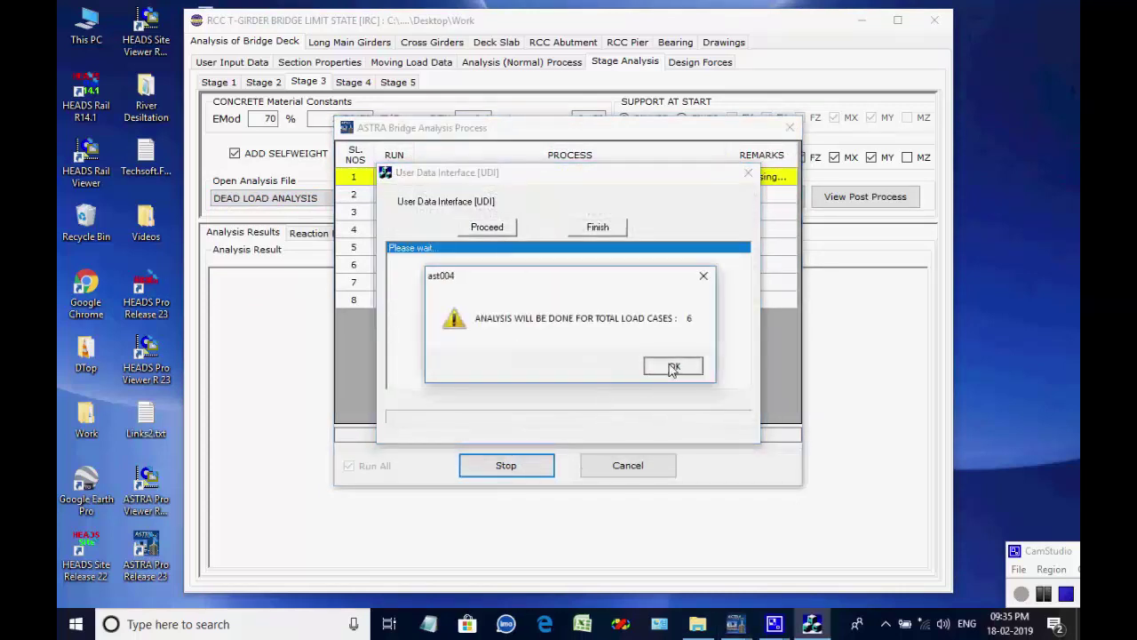
pyautogui.click(673, 367)
pyautogui.click(593, 278)
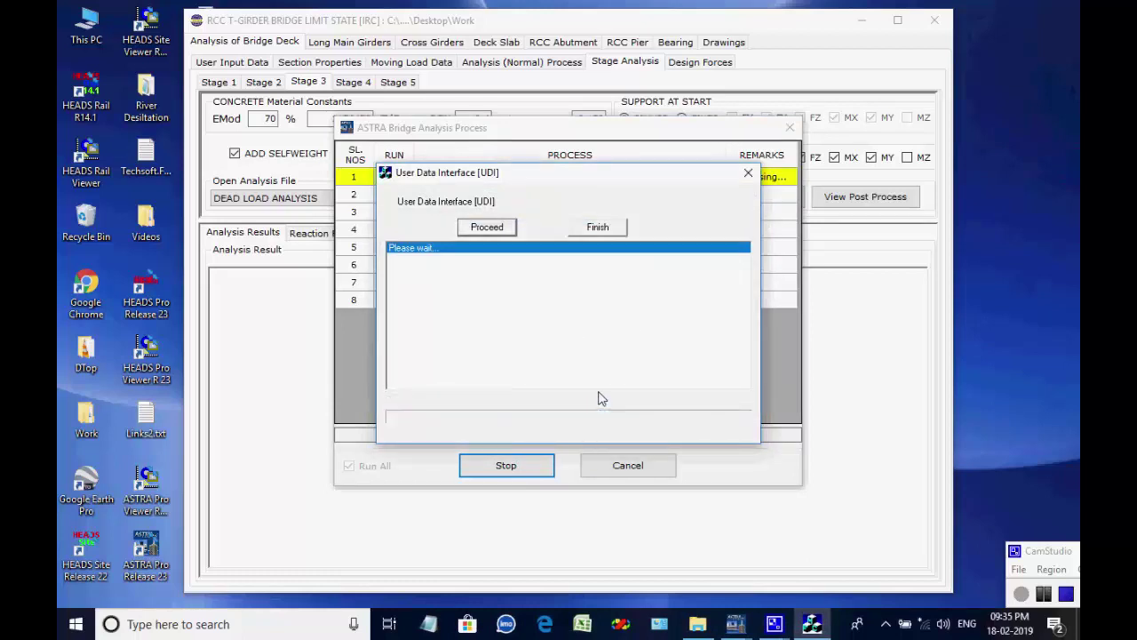
pyautogui.click(682, 375)
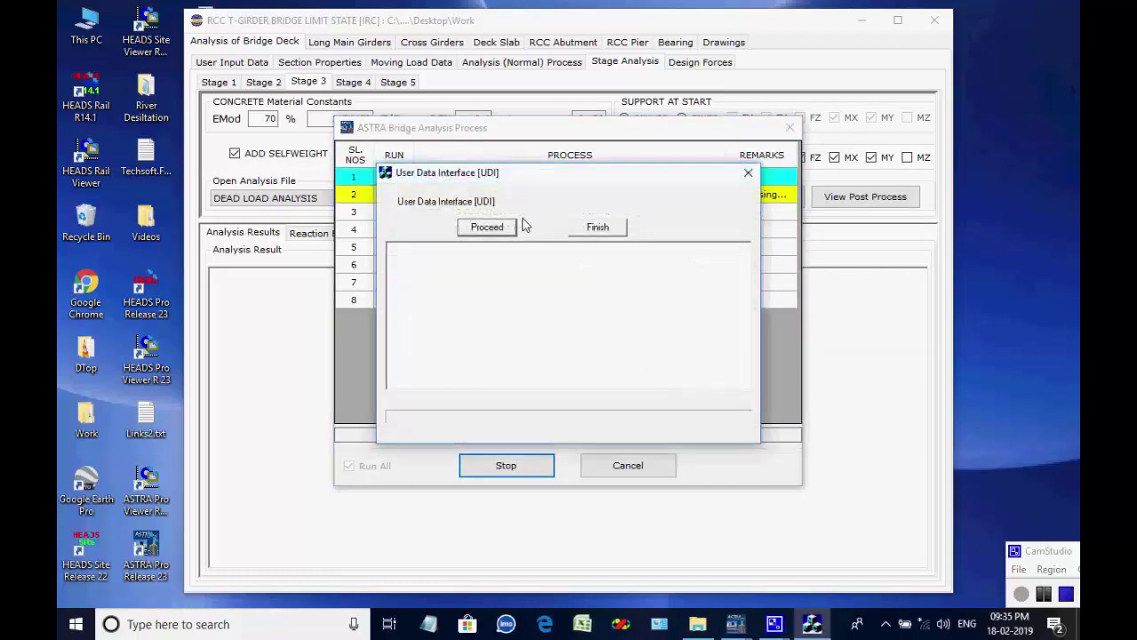
# - Run the remaining Stage 3 live load and DL + LL analyses, then close the results summary and look over the analysis results
pyautogui.click(487, 227)
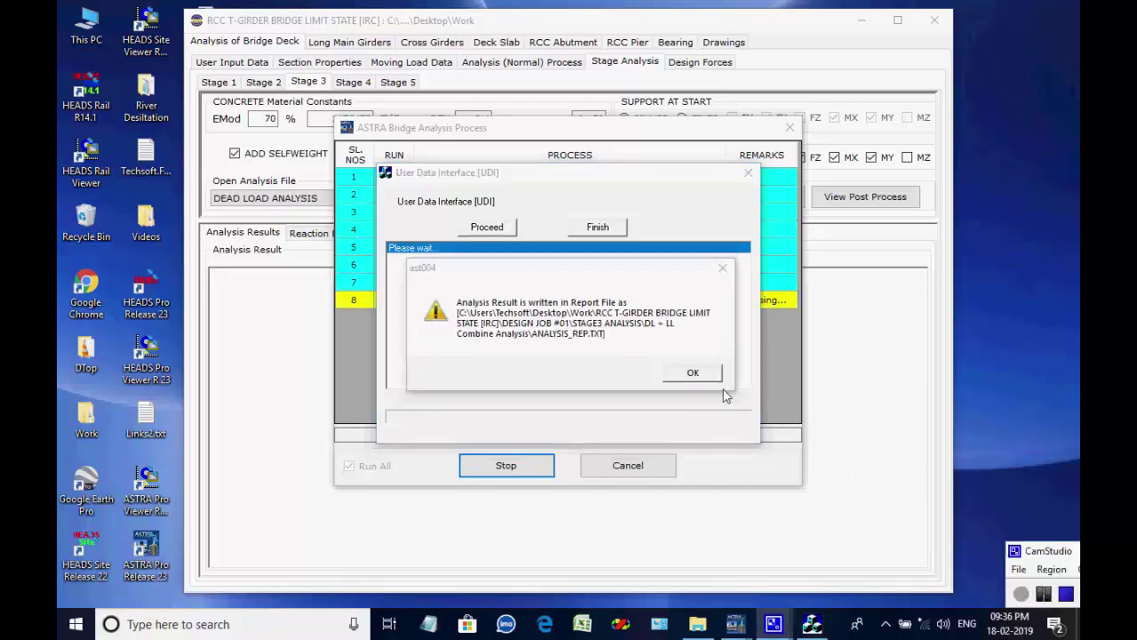
pyautogui.click(694, 374)
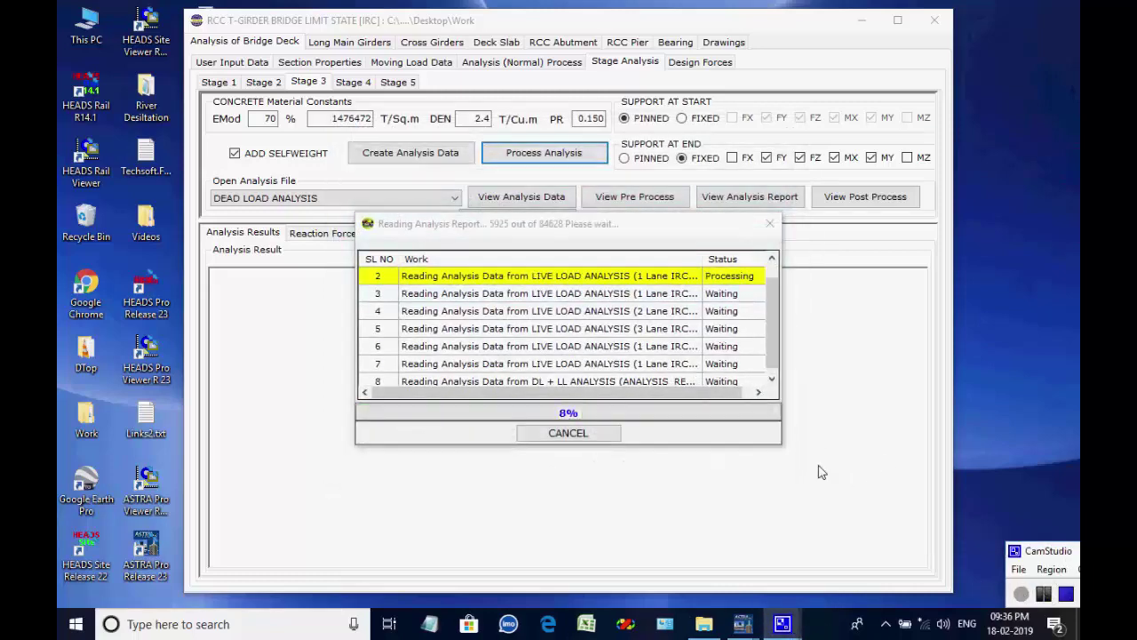
pyautogui.click(1044, 595)
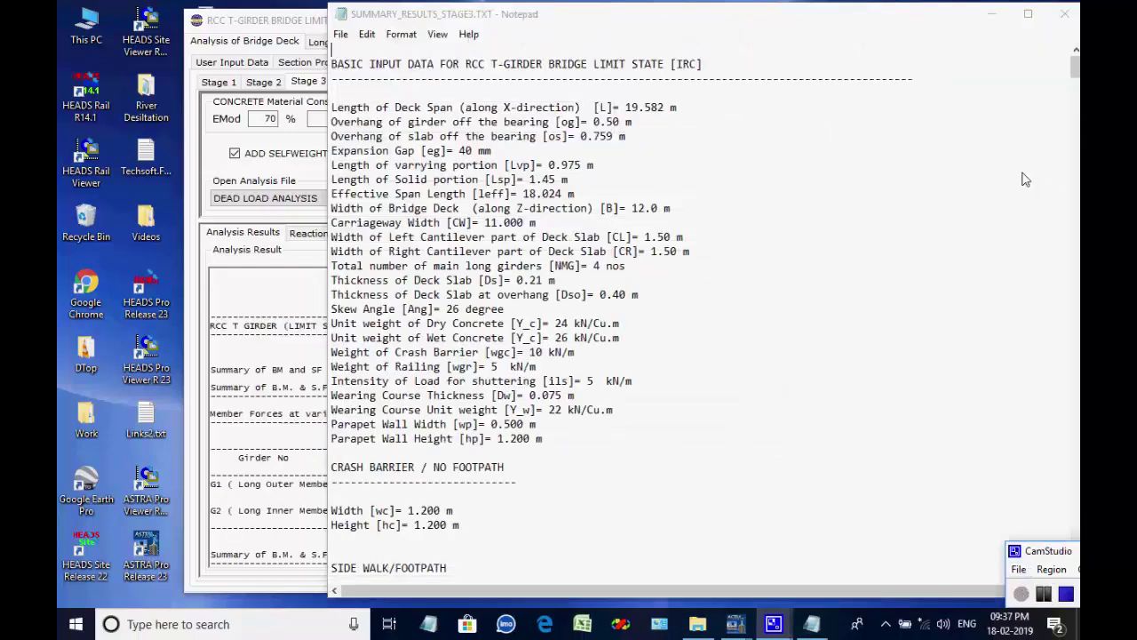
pyautogui.click(1064, 14)
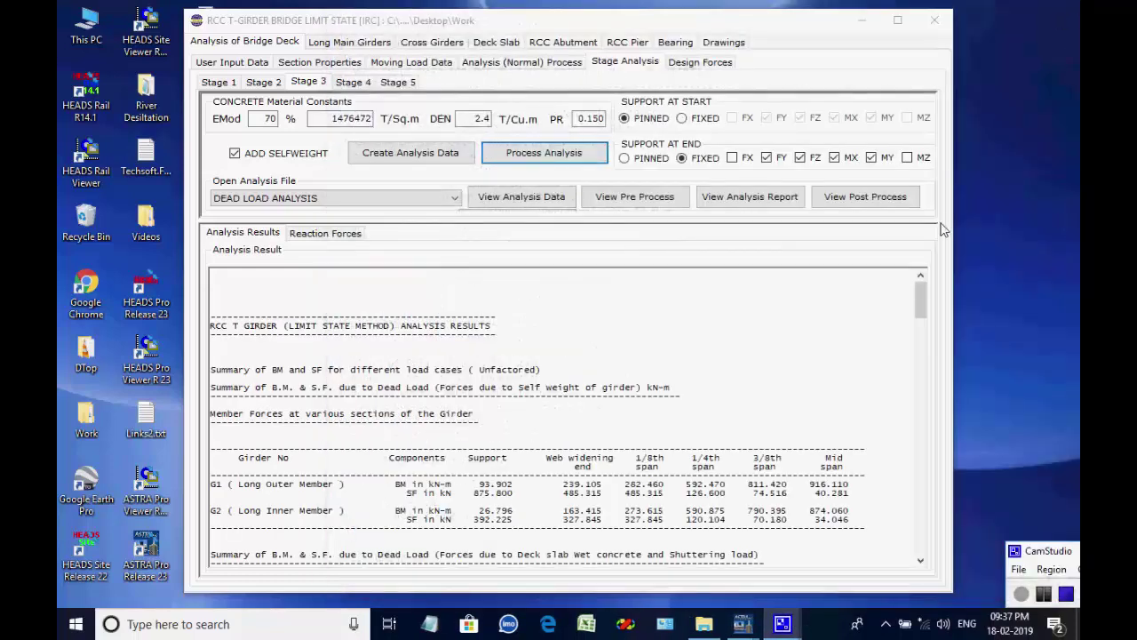
pyautogui.moveTo(920, 294); pyautogui.dragTo(902, 273)
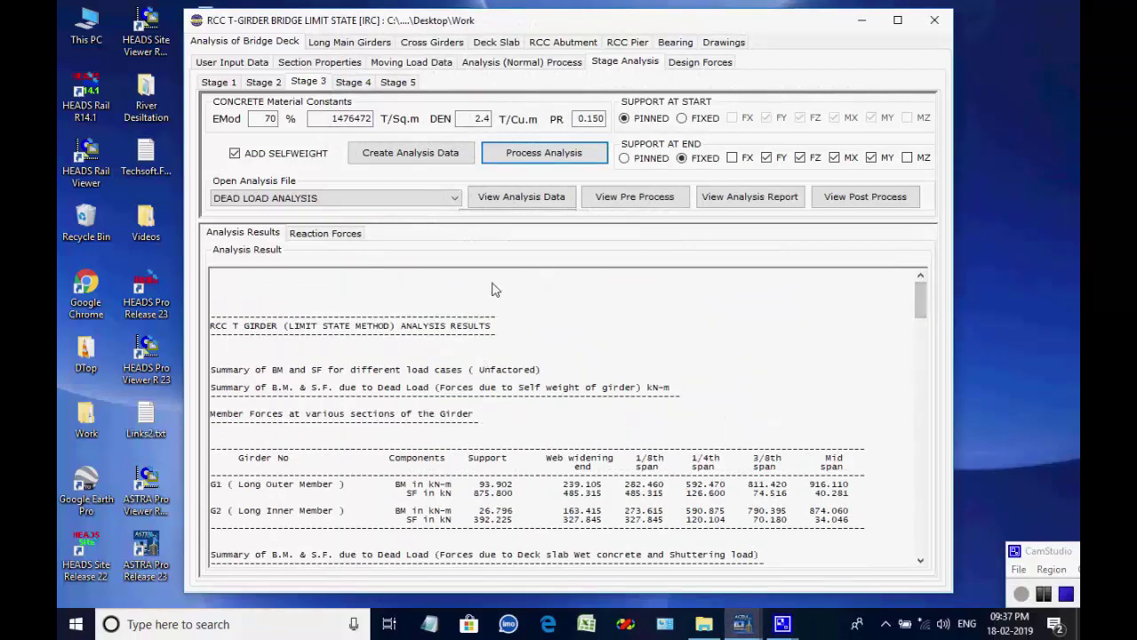
# - Create the Stage 4 analysis data and check its list of analysis files
pyautogui.click(364, 84)
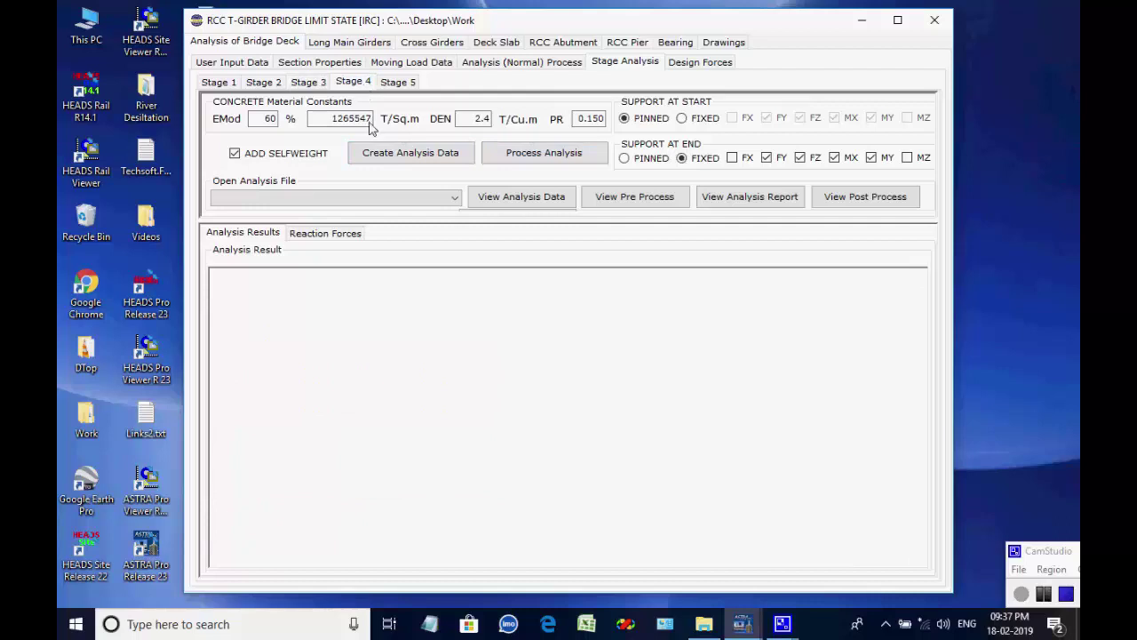
pyautogui.click(393, 158)
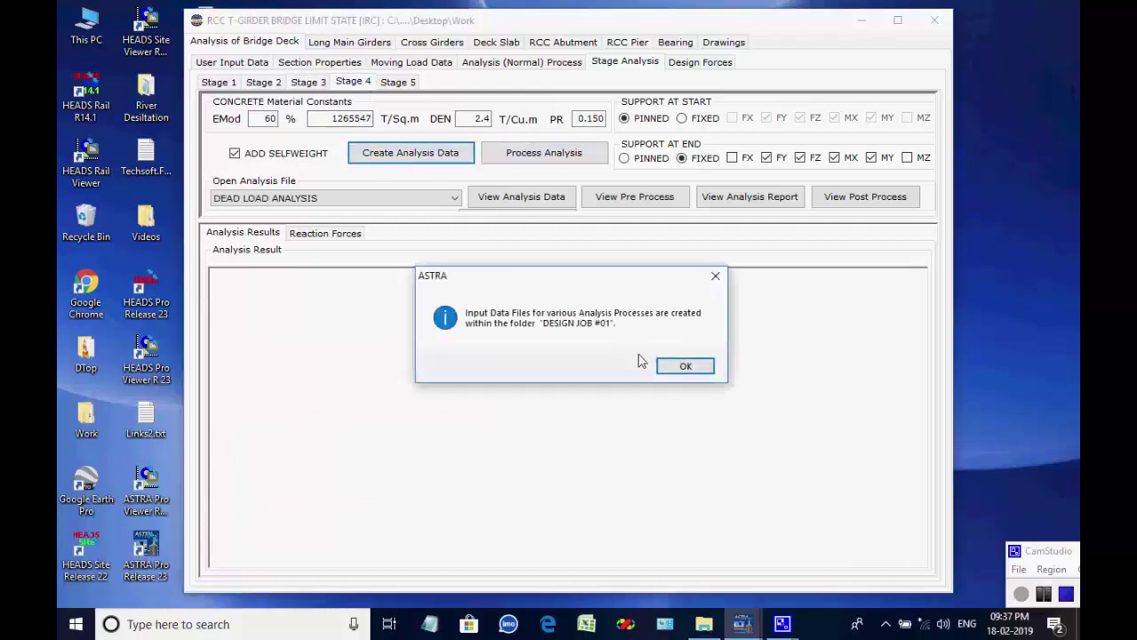
pyautogui.click(678, 365)
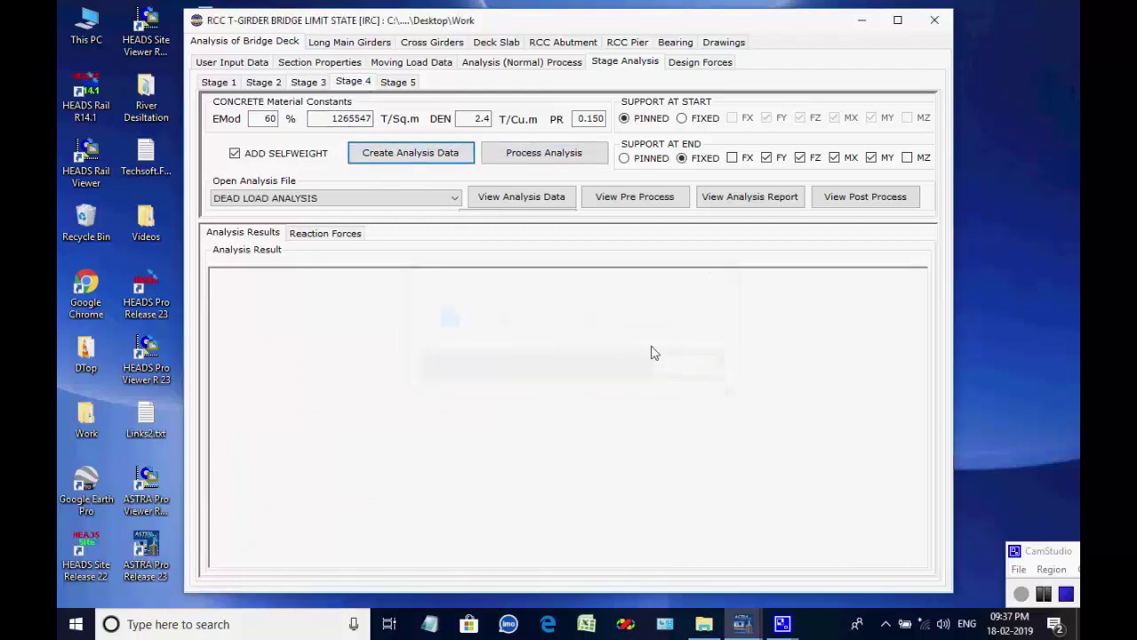
pyautogui.click(454, 201)
pyautogui.click(453, 201)
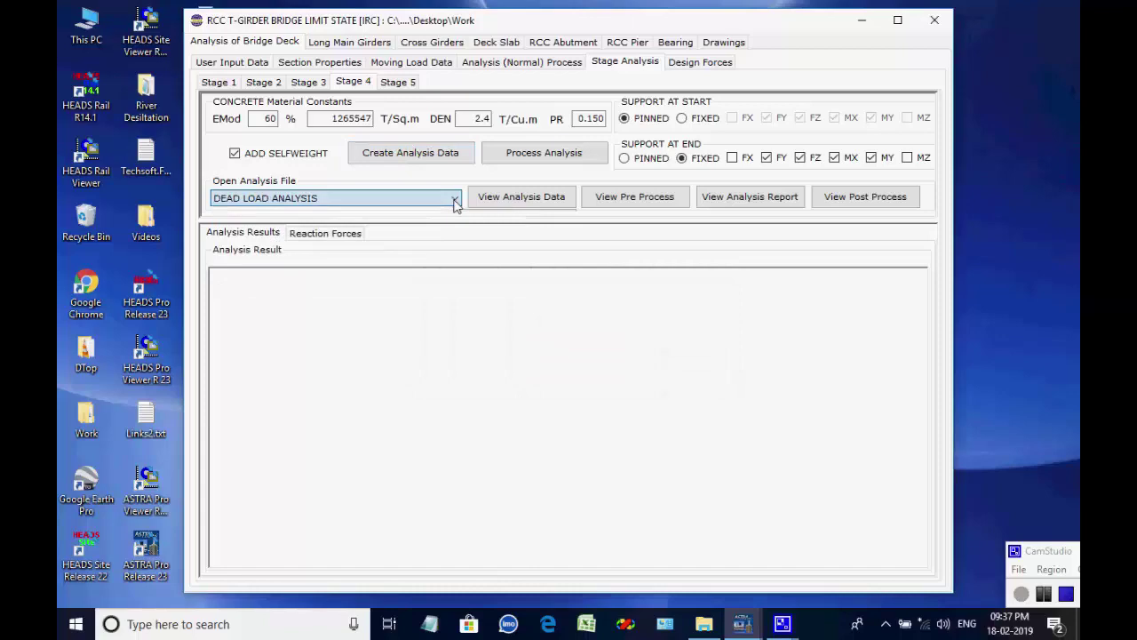
# - Start processing the Stage 4 analysis with all load cases included and run its dead load analysis through to the report file
pyautogui.click(519, 157)
pyautogui.click(499, 469)
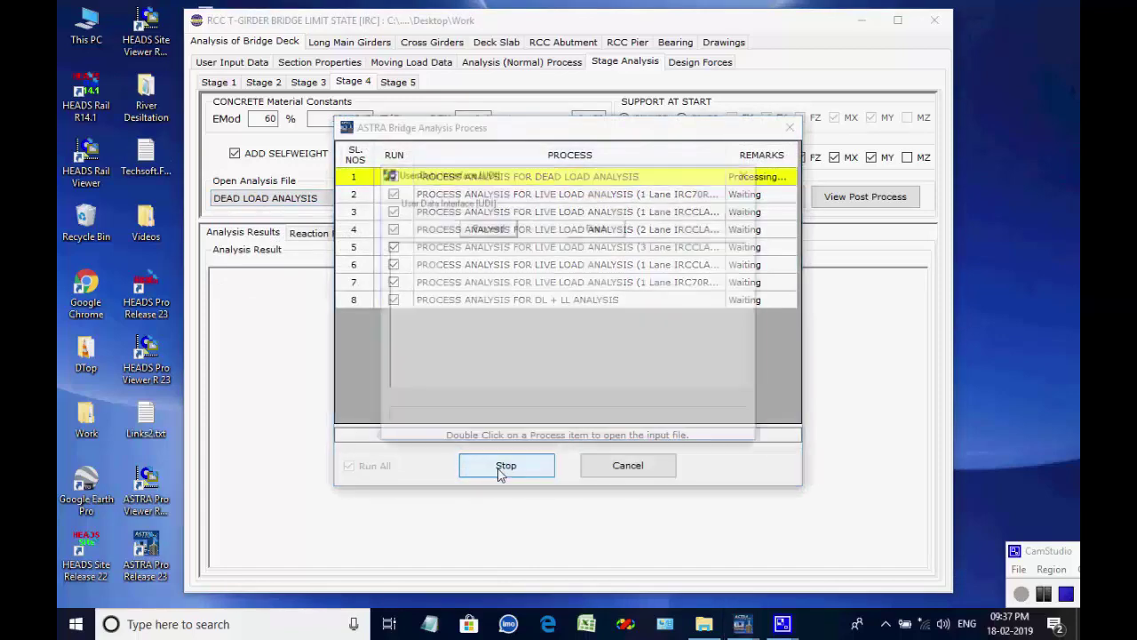
pyautogui.click(509, 229)
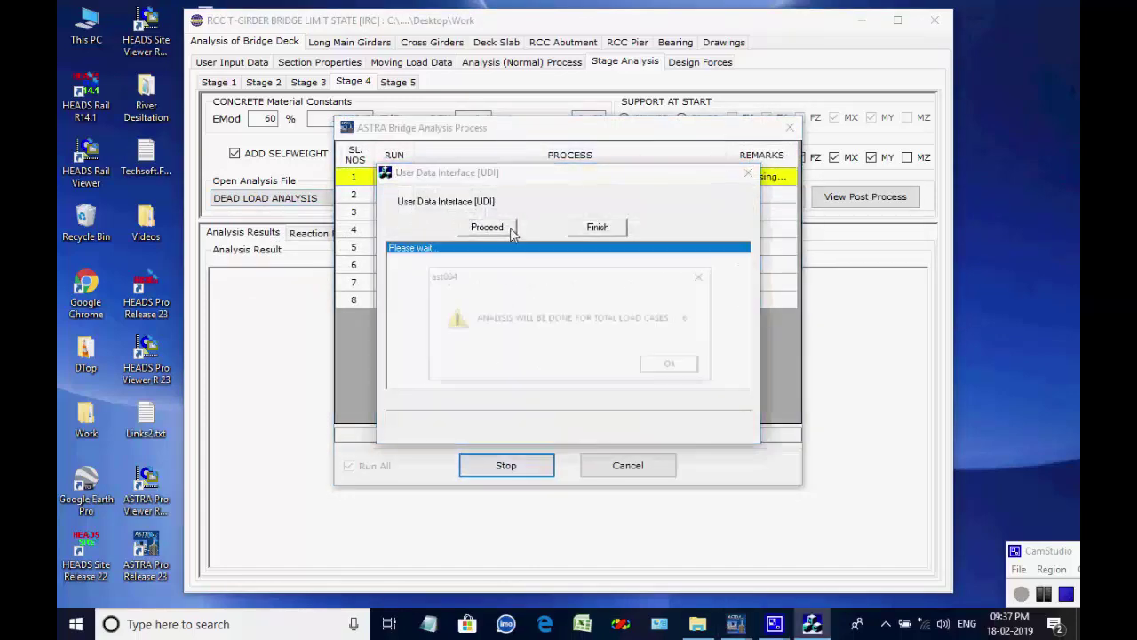
pyautogui.click(668, 362)
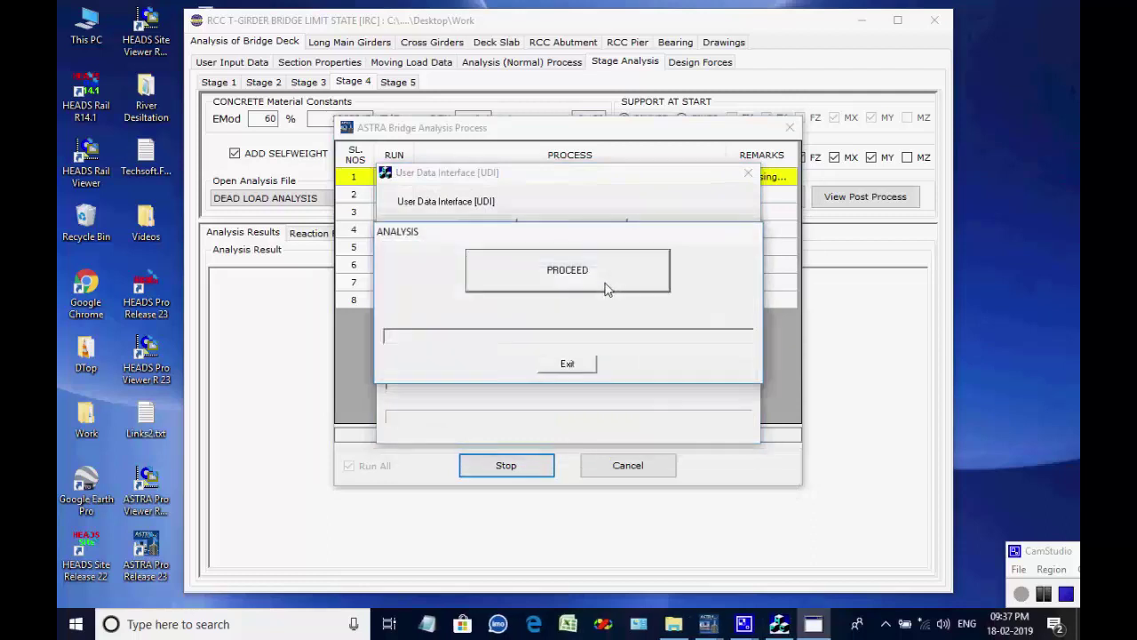
pyautogui.click(605, 289)
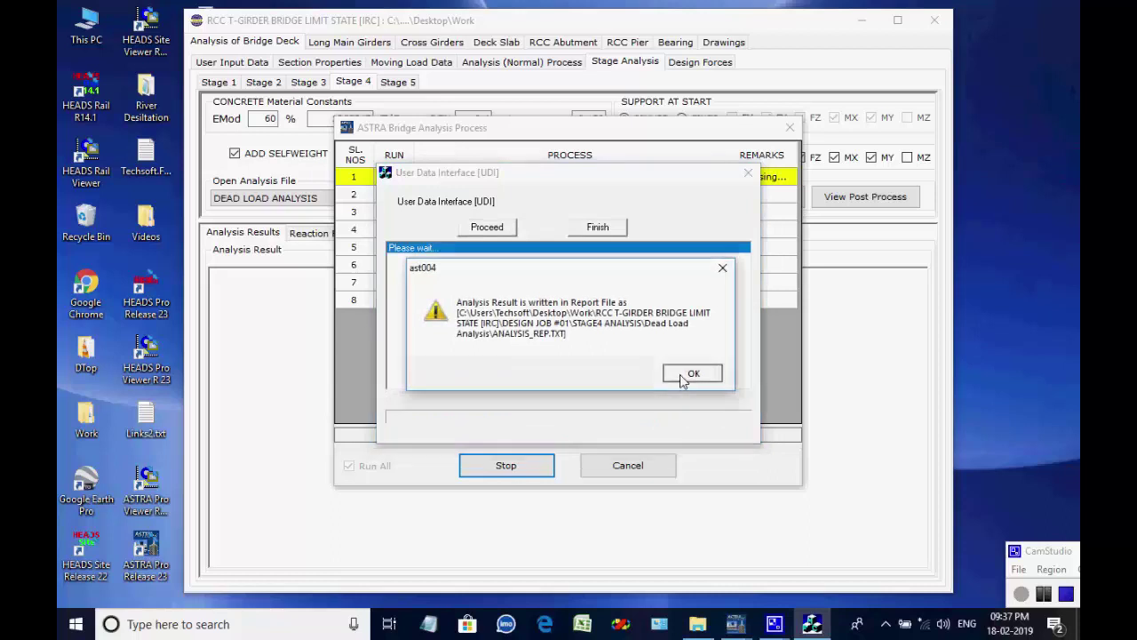
pyautogui.click(691, 374)
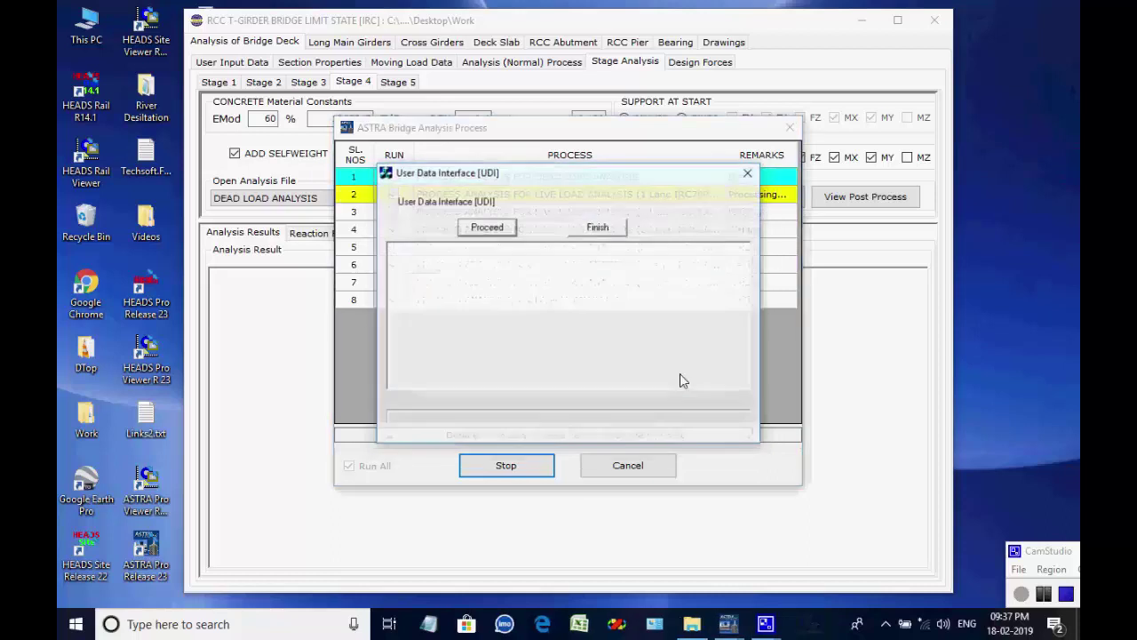
# - Run the remaining Stage 4 live load and DL + LL analyses, then close the results summary and look over the analysis results
pyautogui.click(511, 230)
pyautogui.press('Return')
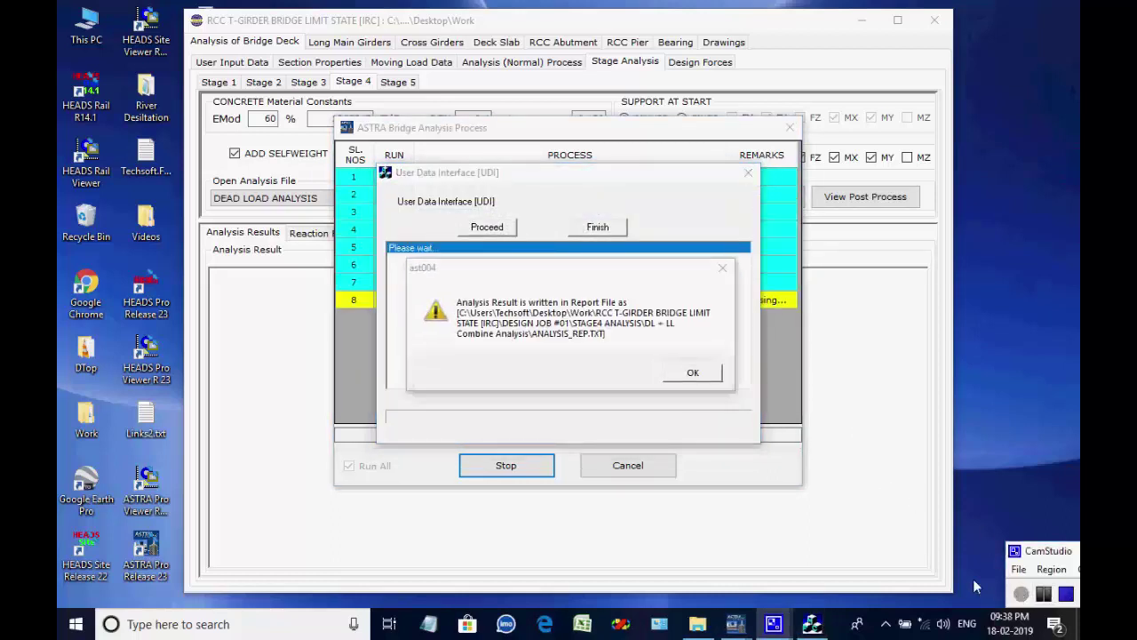
pyautogui.click(691, 374)
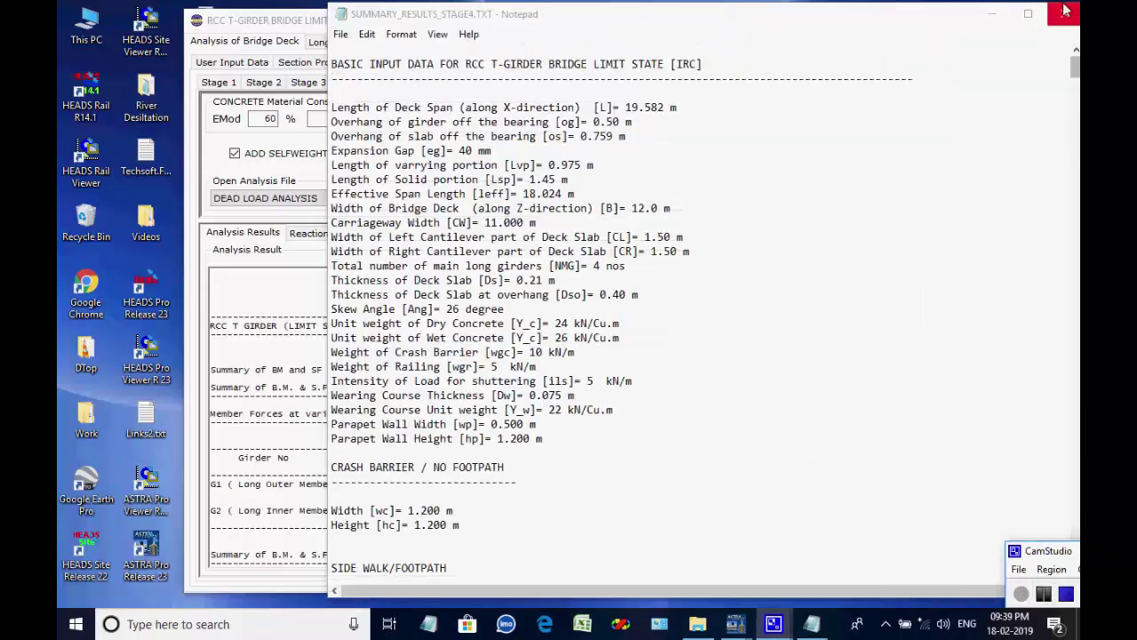
pyautogui.click(1066, 16)
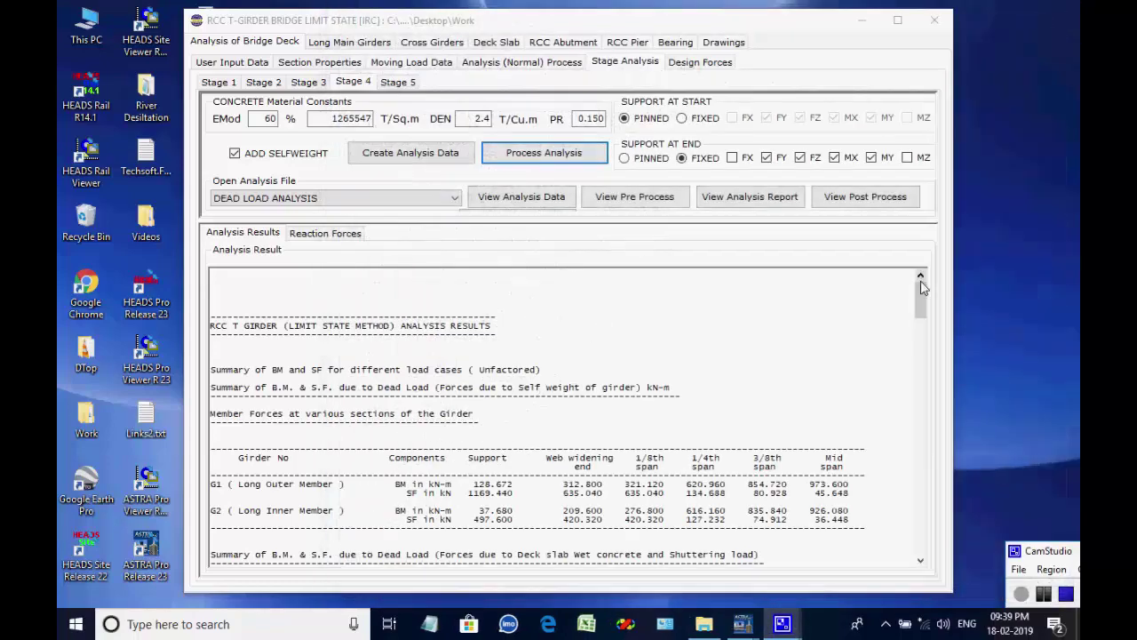
pyautogui.moveTo(922, 302); pyautogui.dragTo(605, 286)
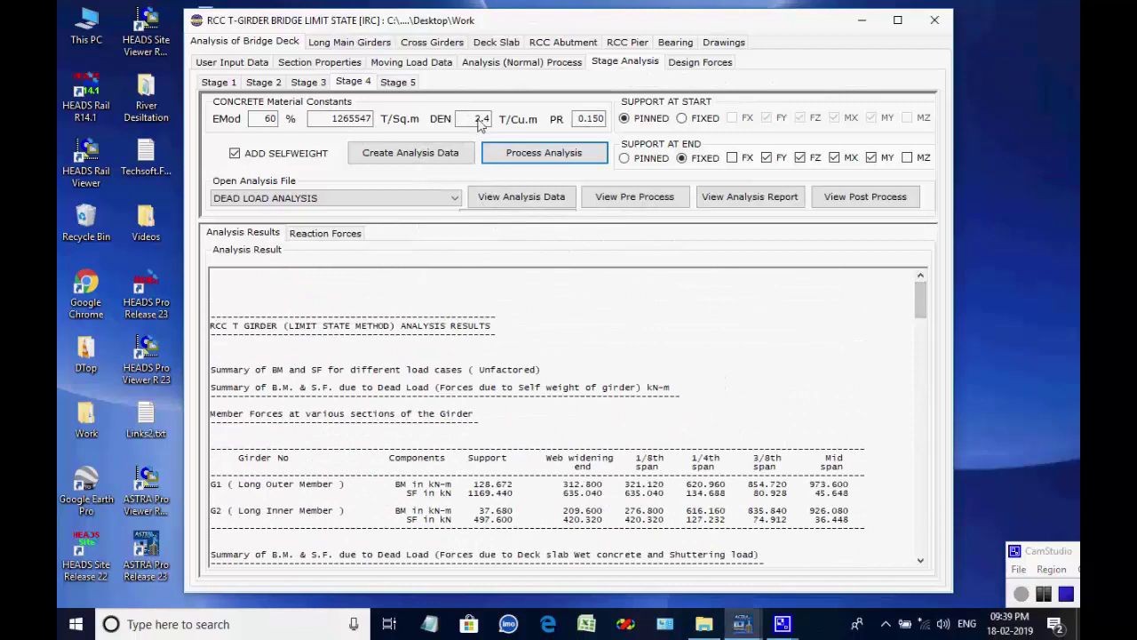
# - Create the Stage 5 analysis data and check its list of analysis files
pyautogui.click(397, 83)
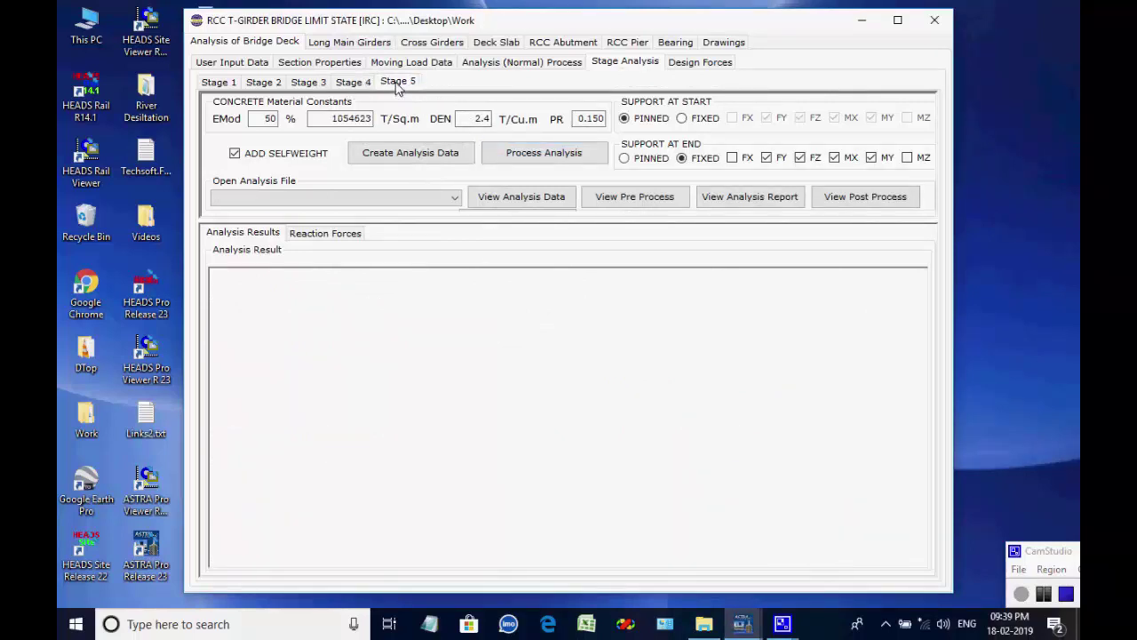
pyautogui.click(407, 155)
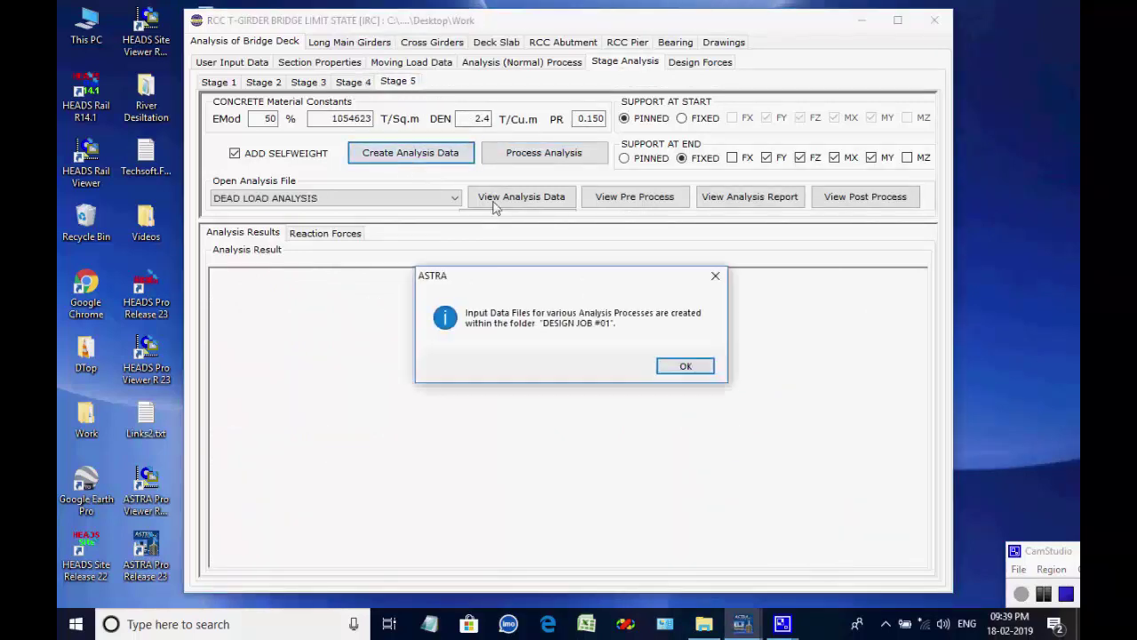
pyautogui.click(672, 367)
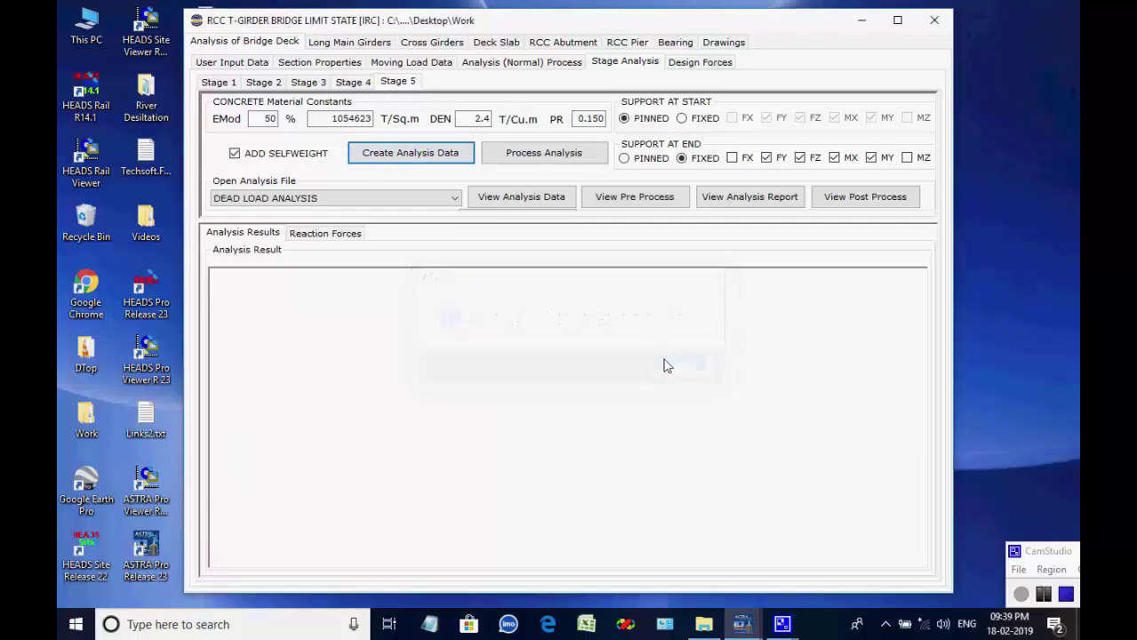
pyautogui.click(457, 200)
pyautogui.click(456, 200)
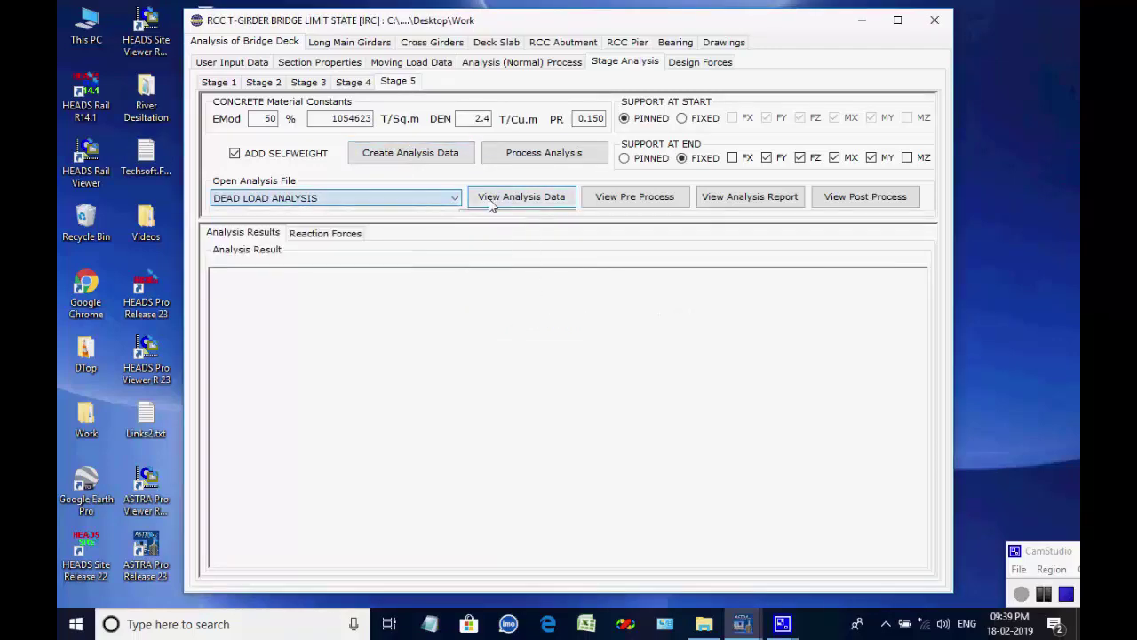
# - Start processing the Stage 5 analysis with all load cases included and run its dead load analysis through to the report file
pyautogui.click(522, 155)
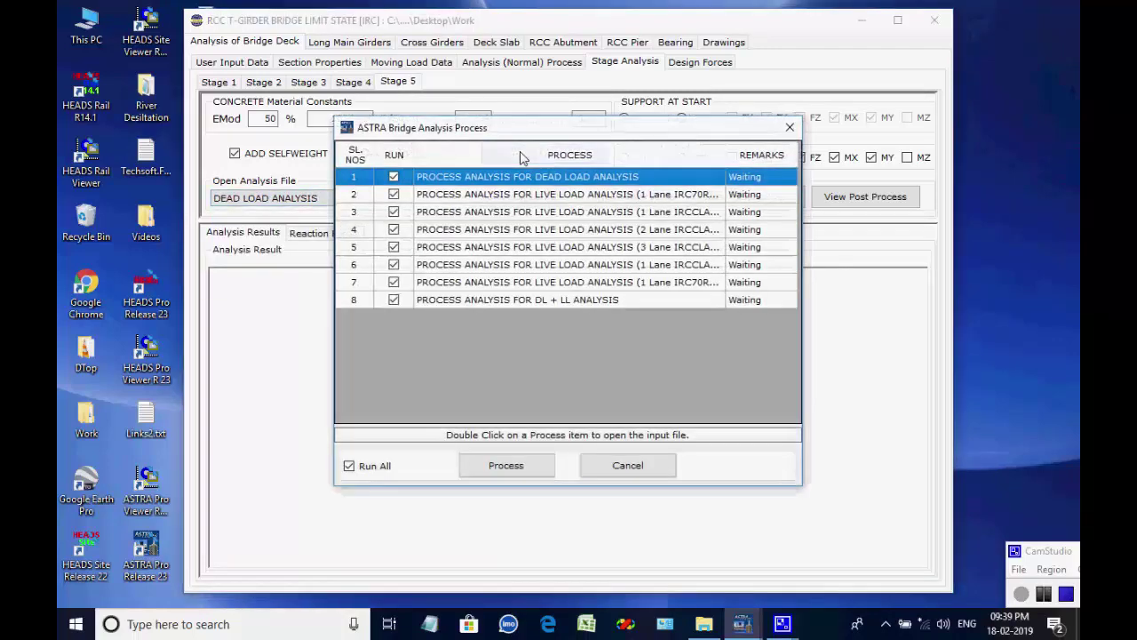
pyautogui.click(507, 466)
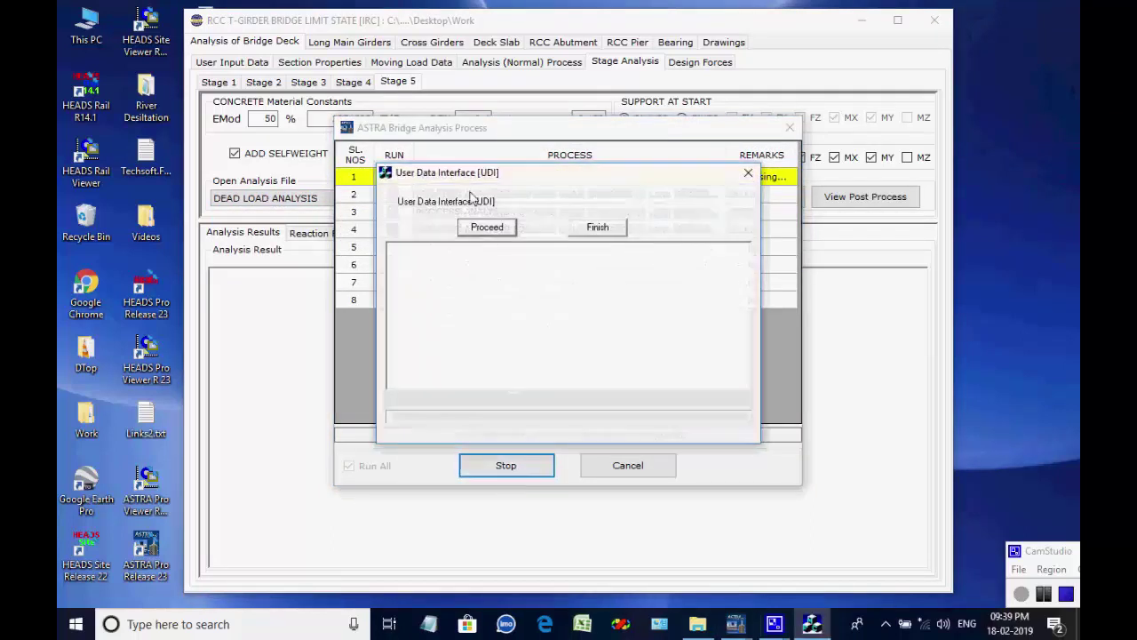
pyautogui.click(482, 228)
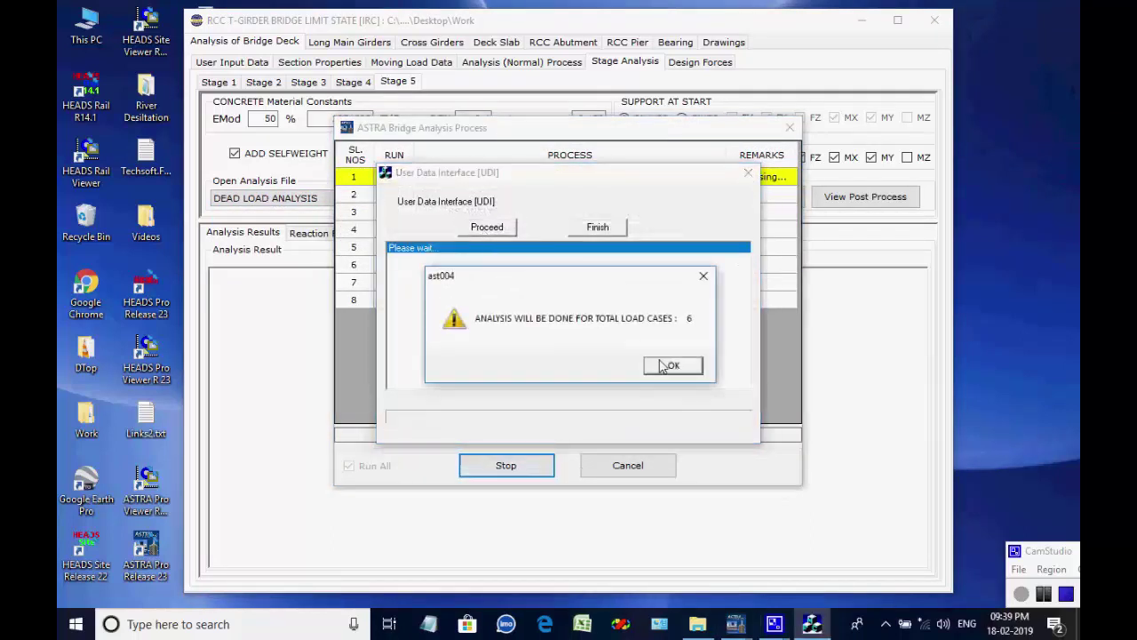
pyautogui.click(668, 365)
pyautogui.click(605, 292)
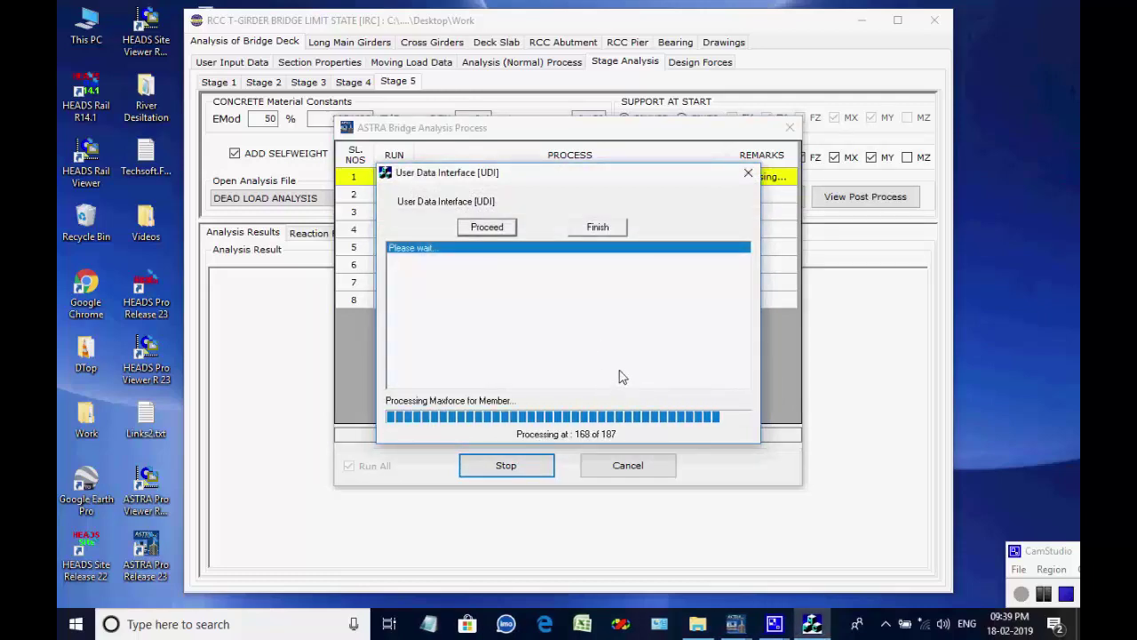
pyautogui.click(681, 377)
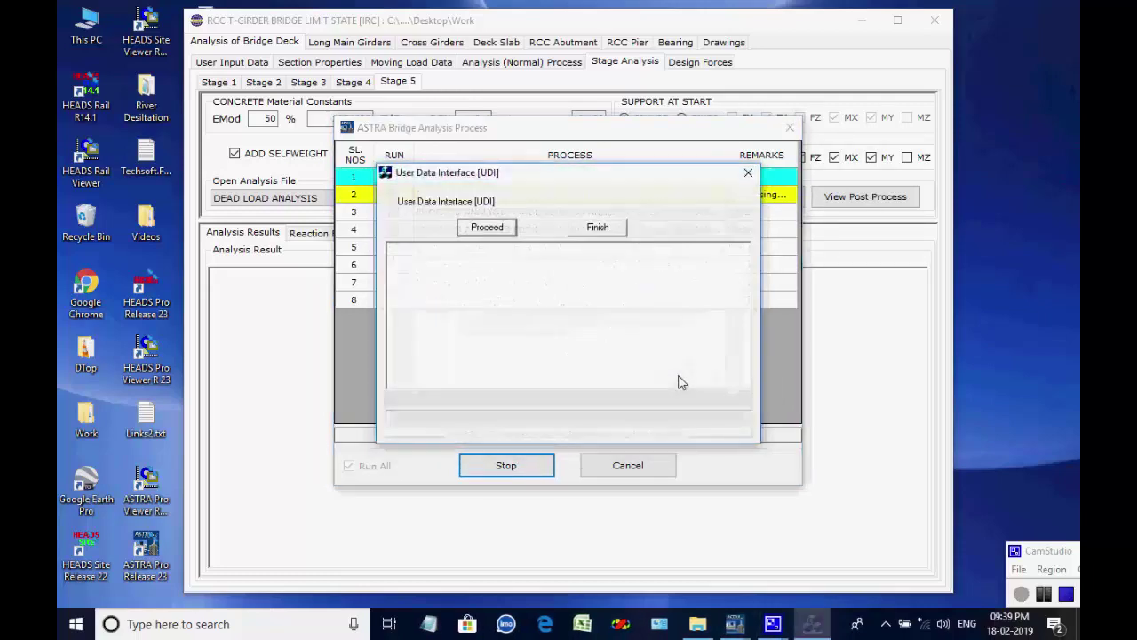
# - Run the remaining Stage 5 live load and DL + LL analyses, close the results summary and look over the analysis results
pyautogui.click(506, 230)
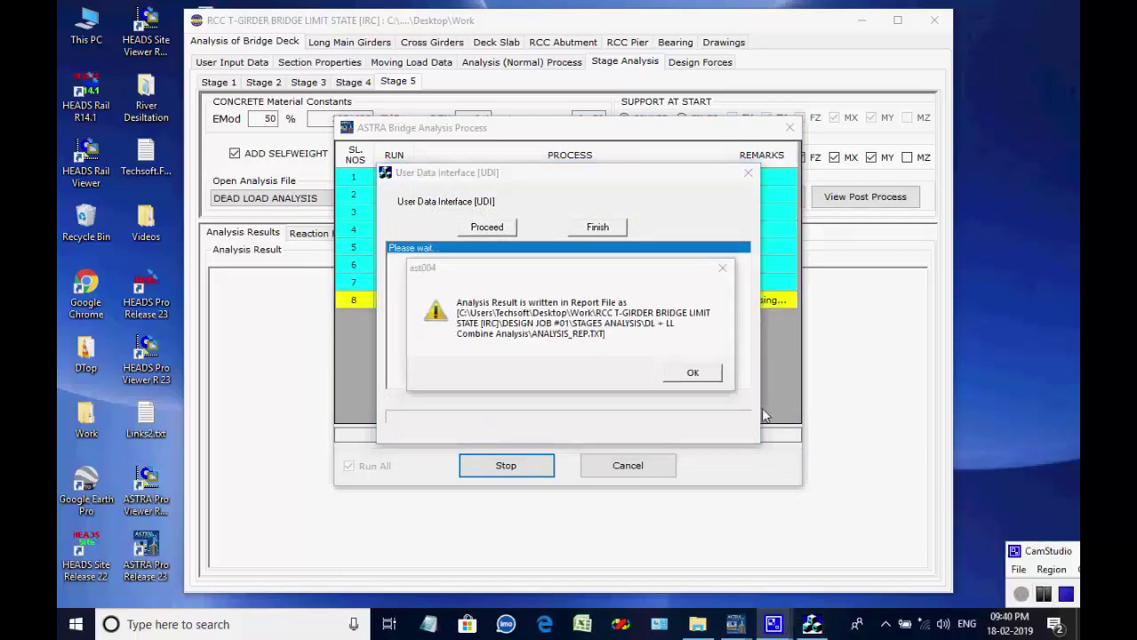
pyautogui.click(709, 382)
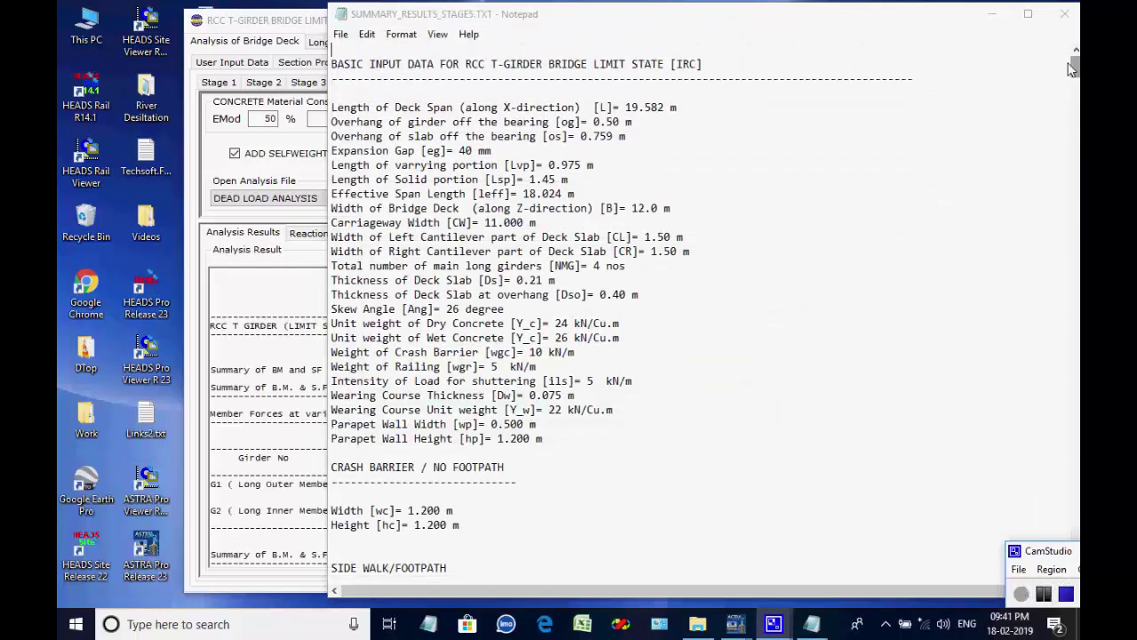
pyautogui.click(1064, 14)
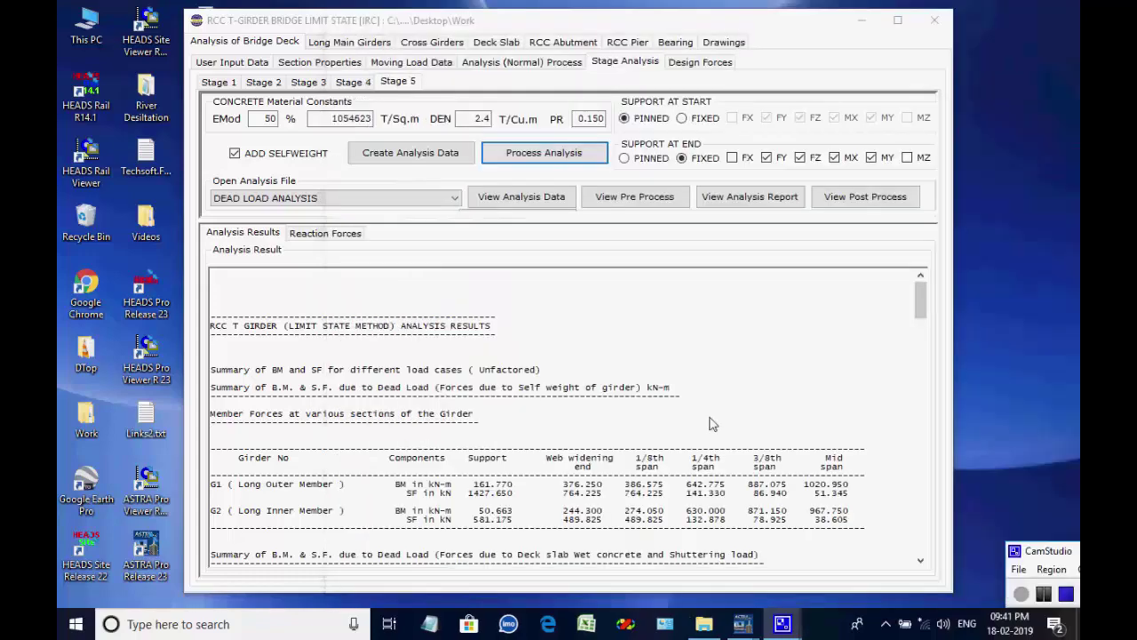
pyautogui.moveTo(920, 299)
pyautogui.mouseDown()
pyautogui.moveTo(920, 562)
pyautogui.moveTo(920, 293)
pyautogui.mouseUp()
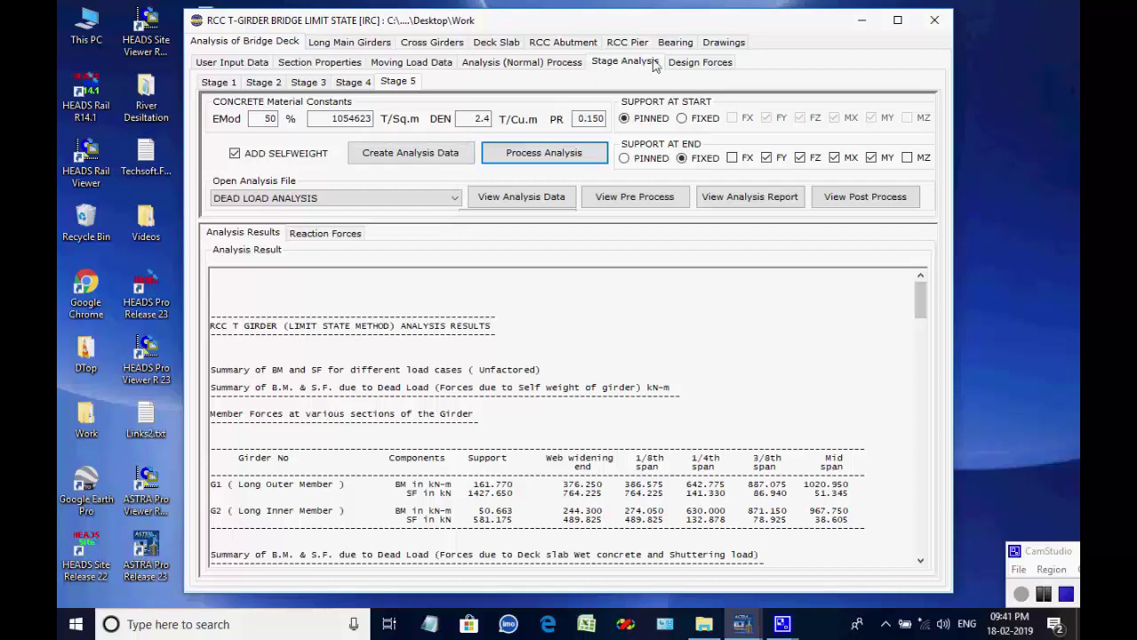
# - Load the design forces for the NORMAL analysis stage and view its support reaction forces
pyautogui.click(688, 62)
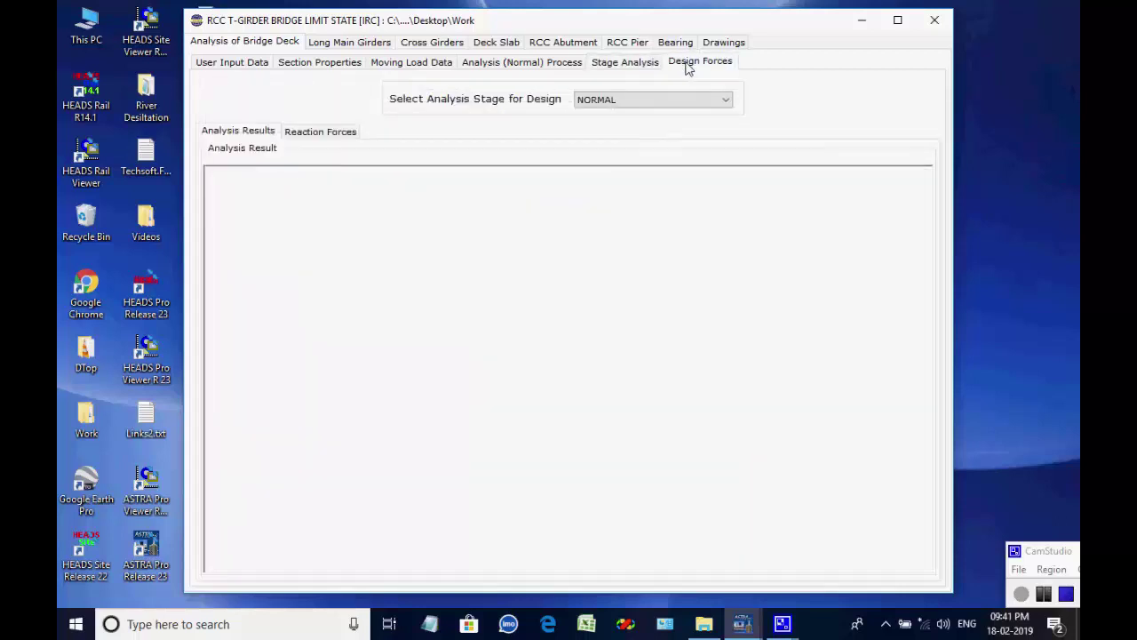
pyautogui.click(727, 100)
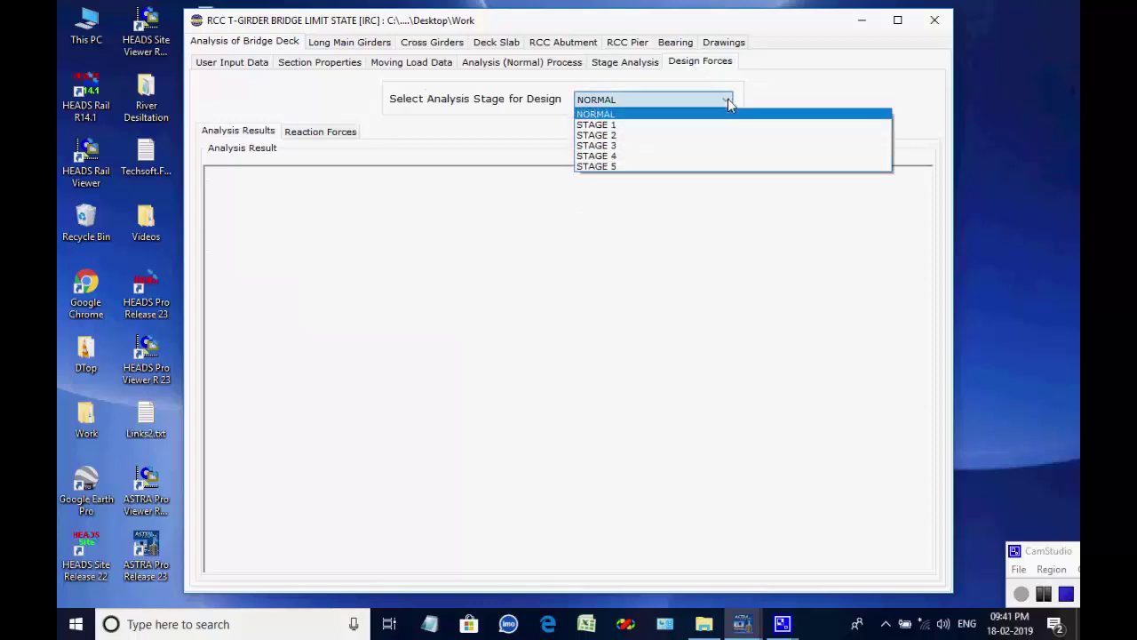
pyautogui.click(649, 115)
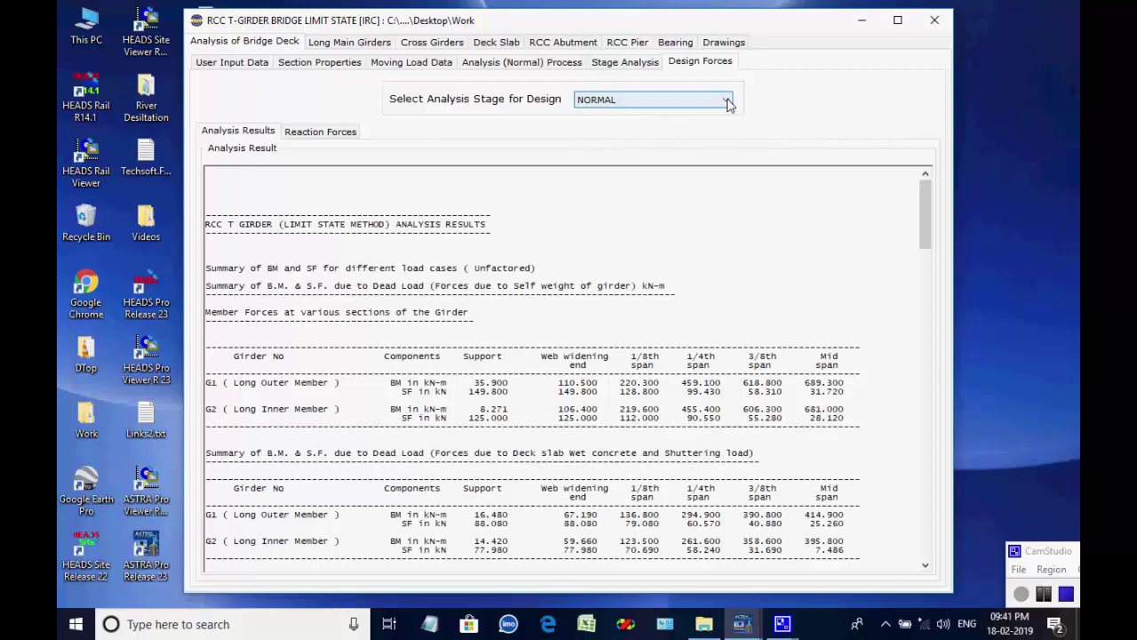
pyautogui.click(326, 134)
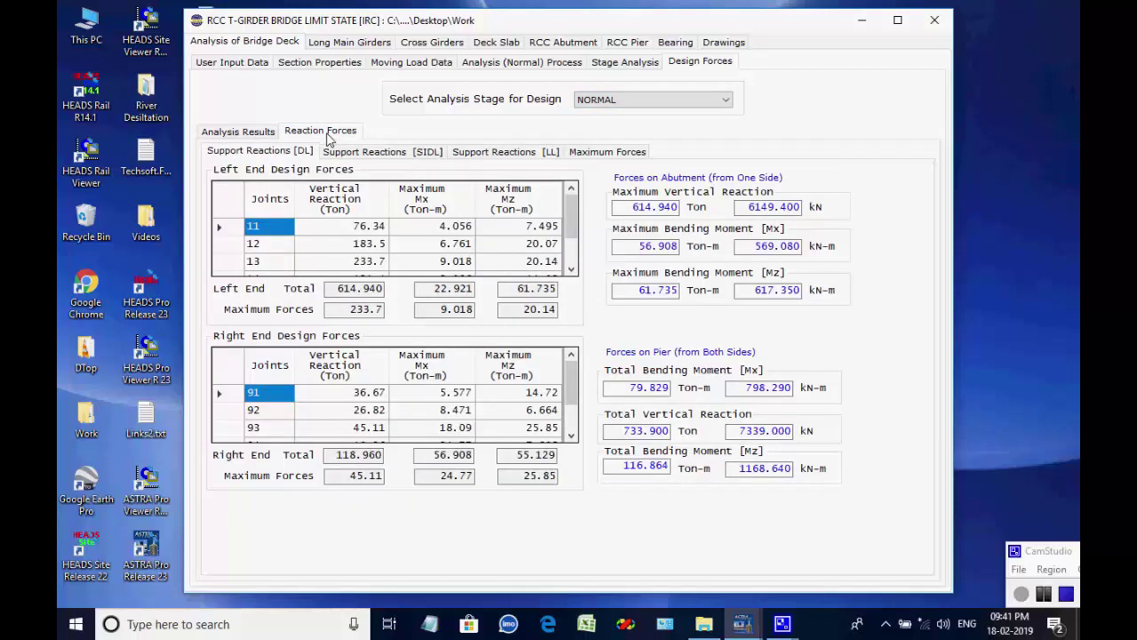
# - Compare the dead load support reactions for Stages 1, 2 and 3, leaving STAGE 2 selected as the analysis stage for design
pyautogui.click(725, 99)
pyautogui.click(701, 125)
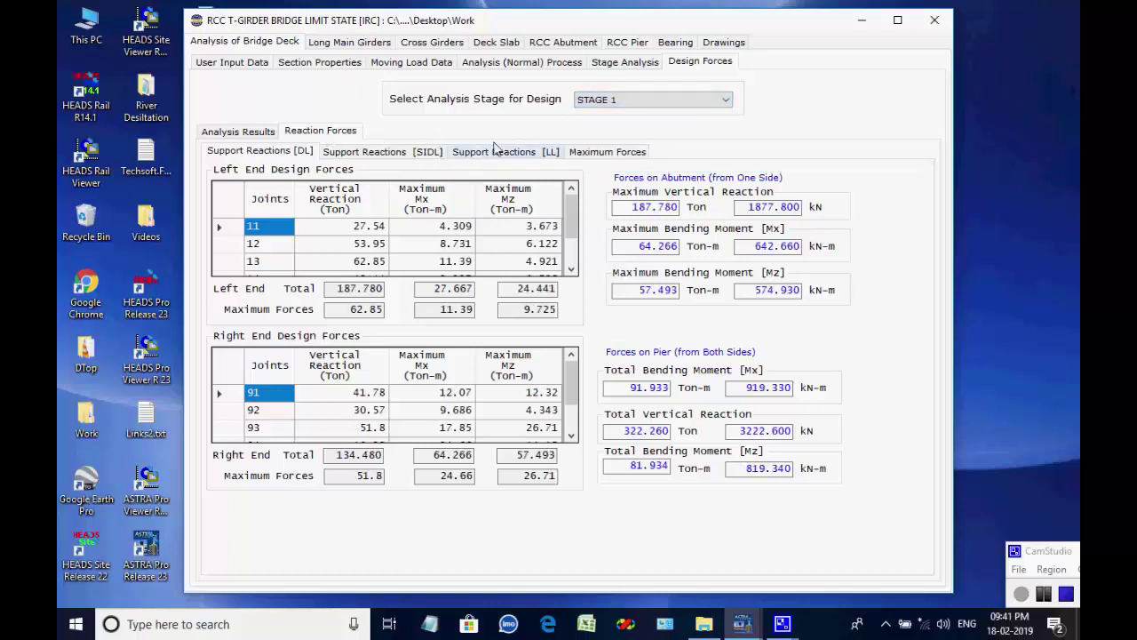
pyautogui.click(725, 100)
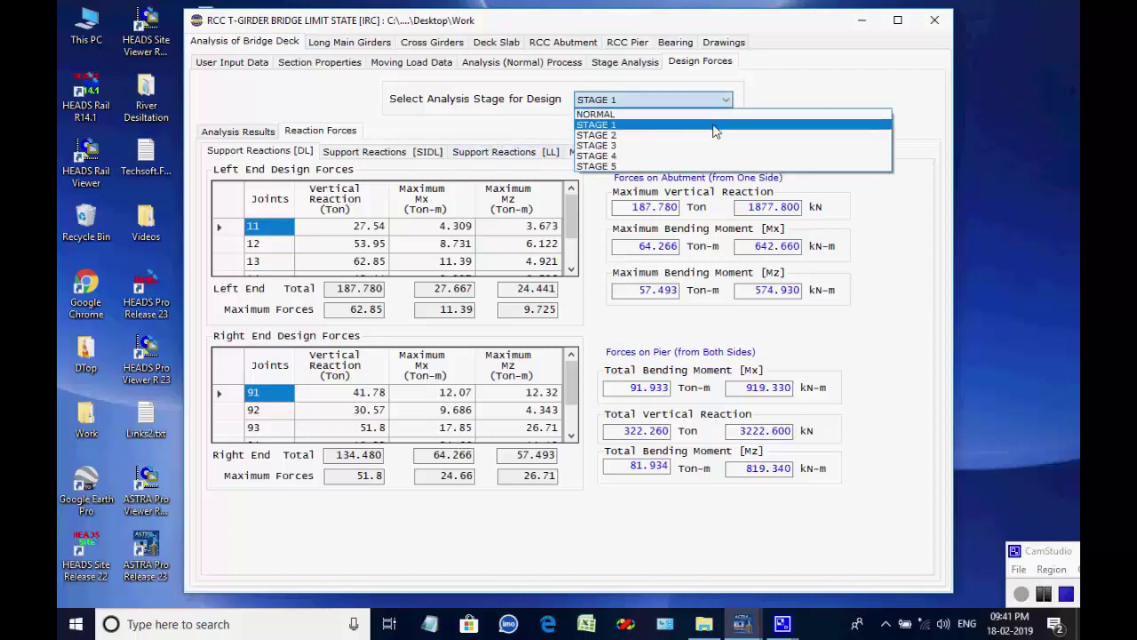
pyautogui.click(711, 135)
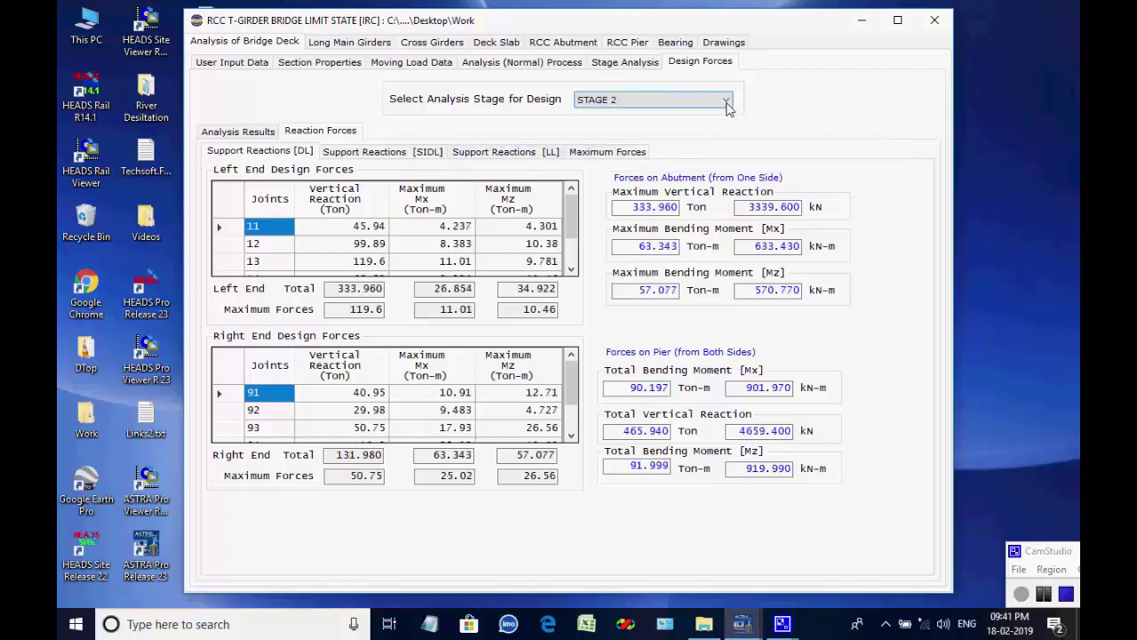
pyautogui.click(725, 101)
pyautogui.click(711, 145)
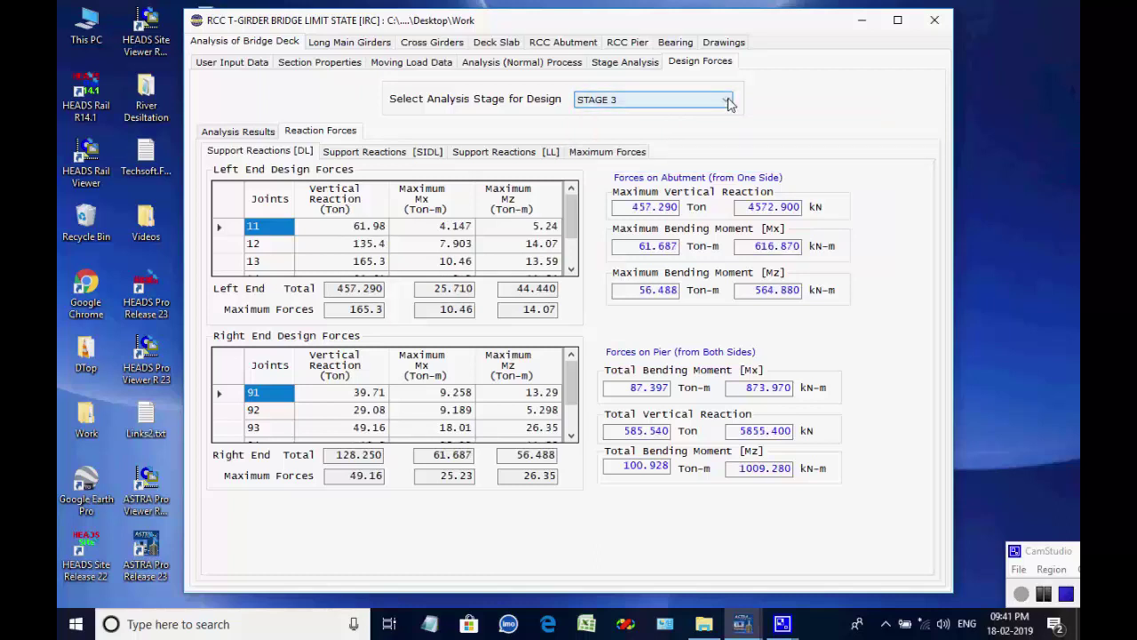
pyautogui.click(727, 101)
pyautogui.click(699, 135)
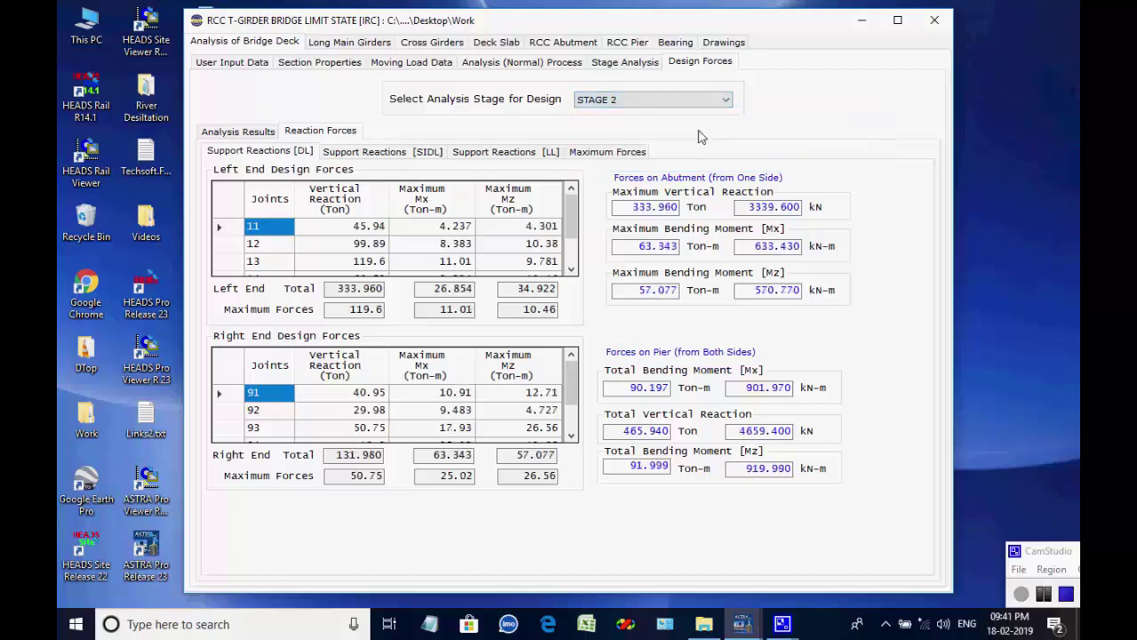
# - Process a new design for the long main girders and view the input sheet of the resulting design workbook
pyautogui.click(373, 44)
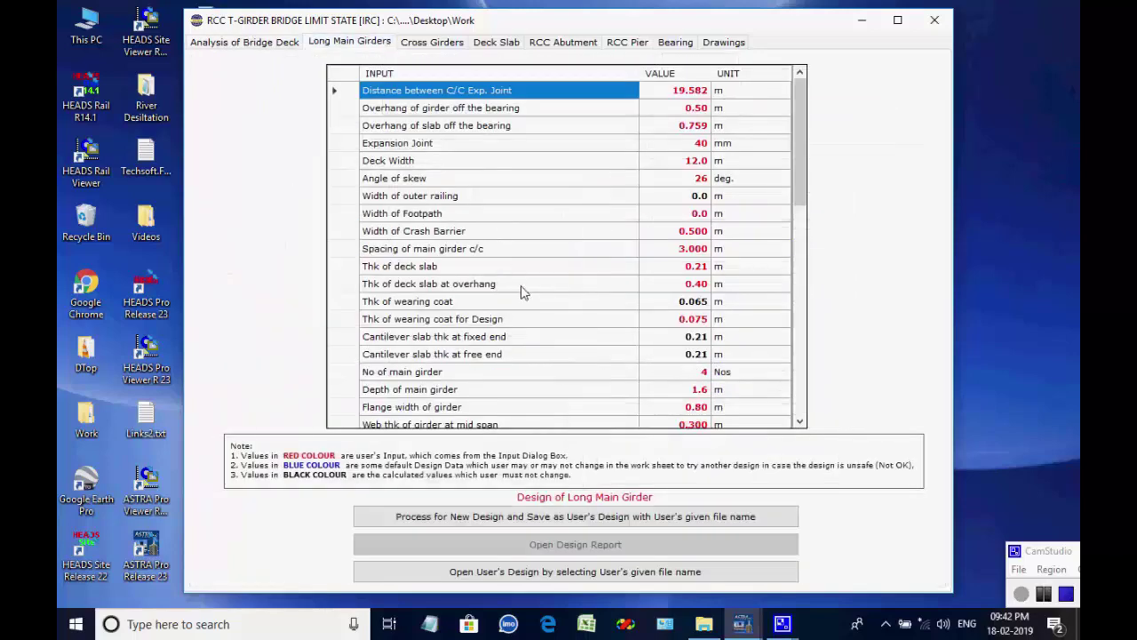
pyautogui.click(555, 522)
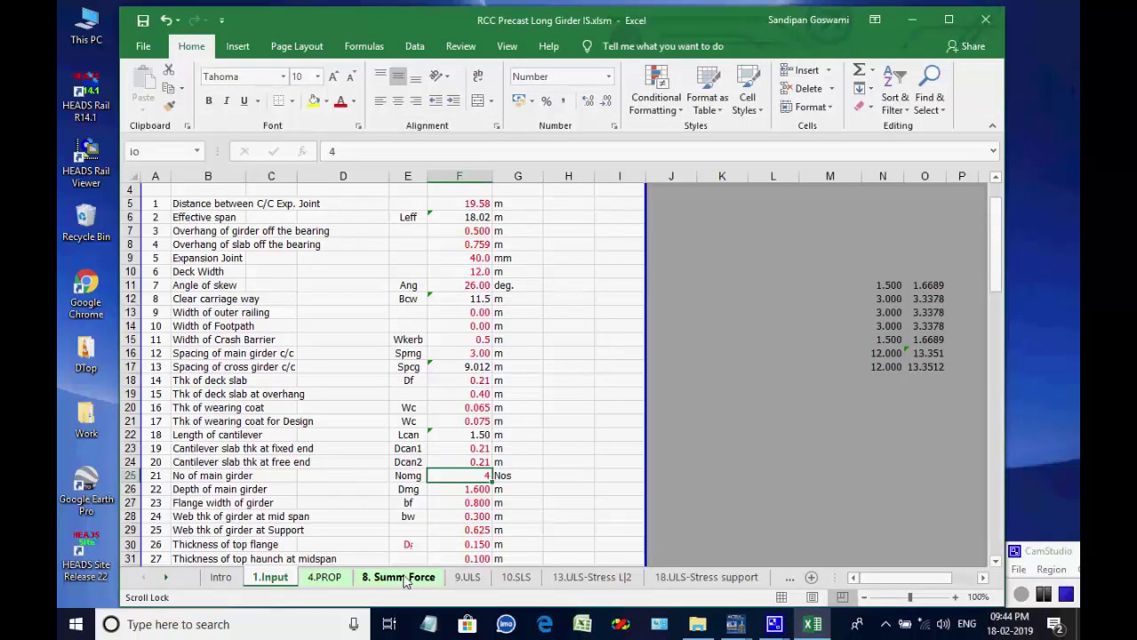
pyautogui.scroll(1, 481, 476)
# - Review the girder workbook's section properties, force summary, ULS, SLS and stress check sheets, and close the workbook
pyautogui.click(323, 577)
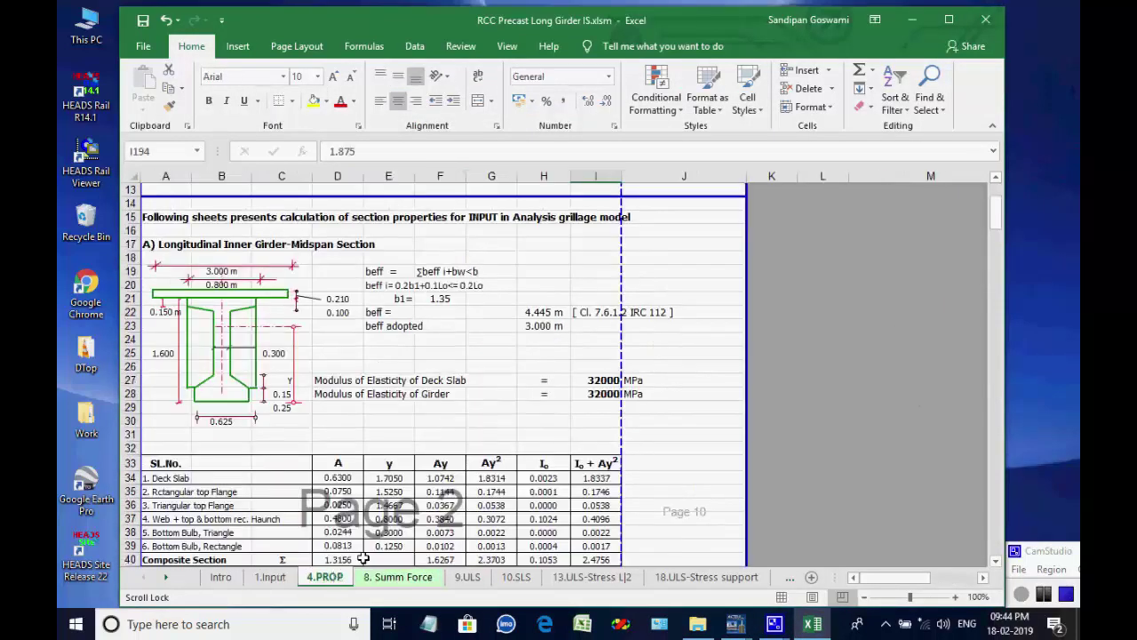
pyautogui.click(401, 578)
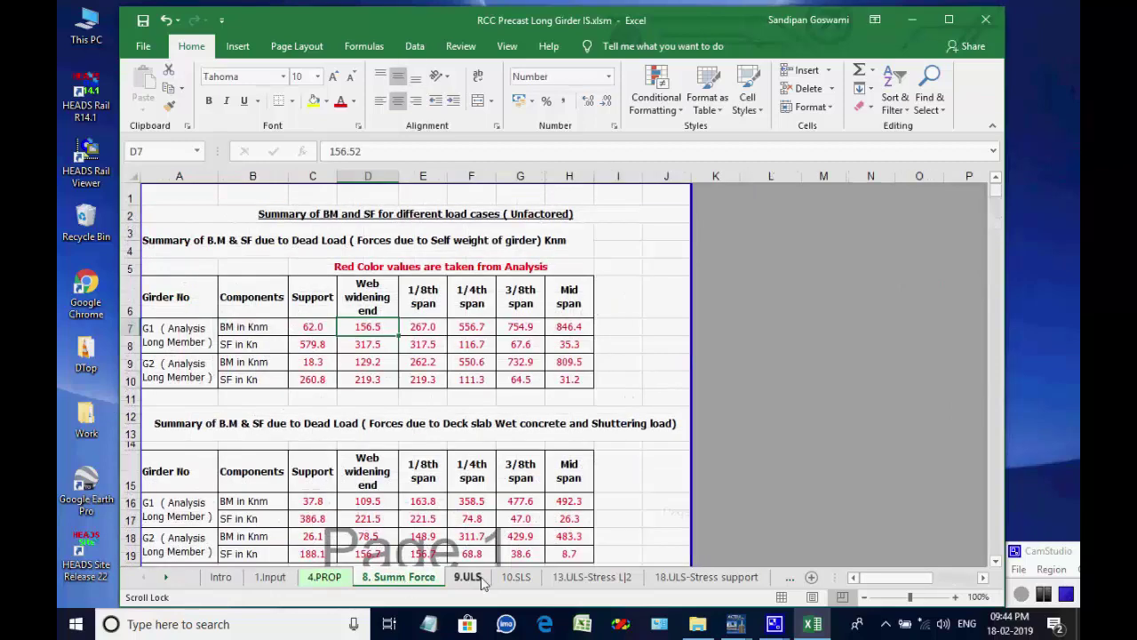
pyautogui.click(468, 577)
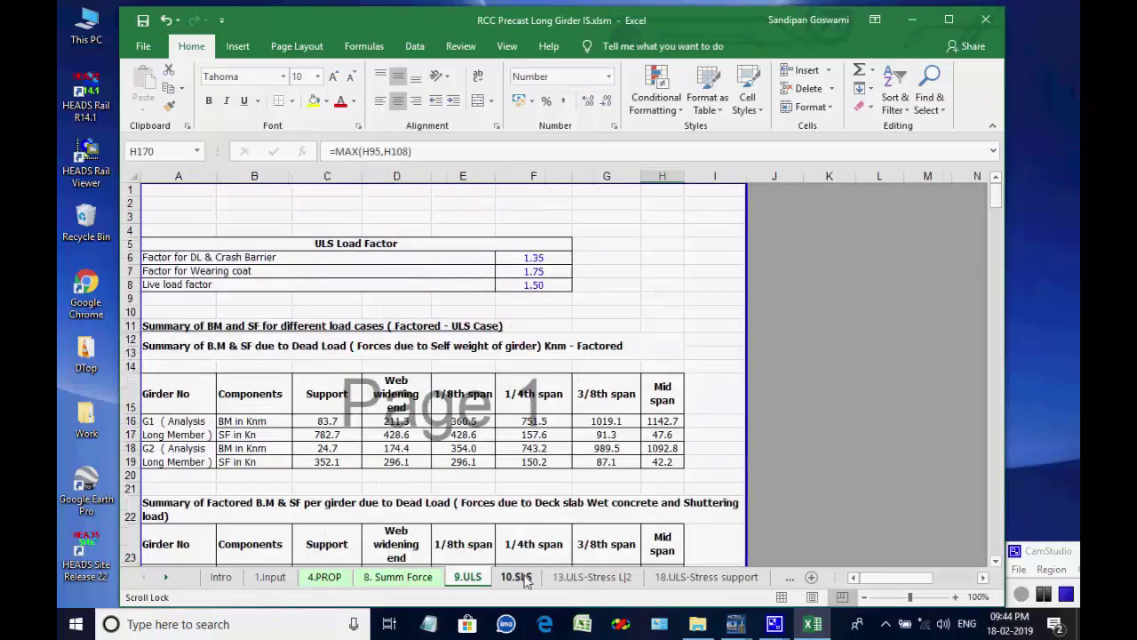
pyautogui.click(524, 579)
pyautogui.click(606, 580)
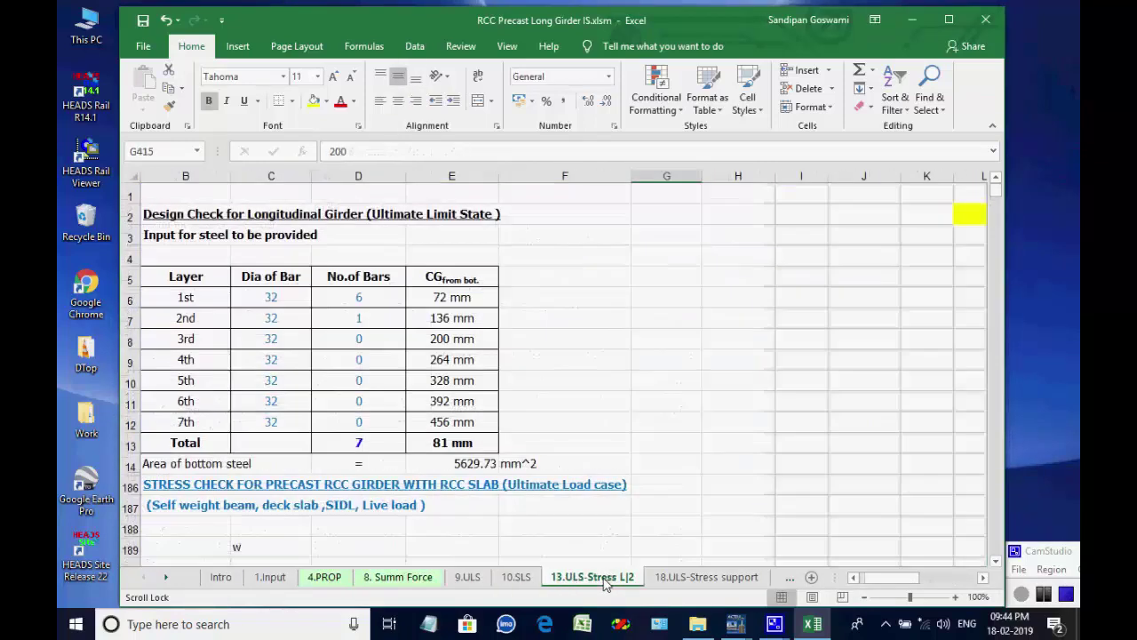
pyautogui.click(702, 578)
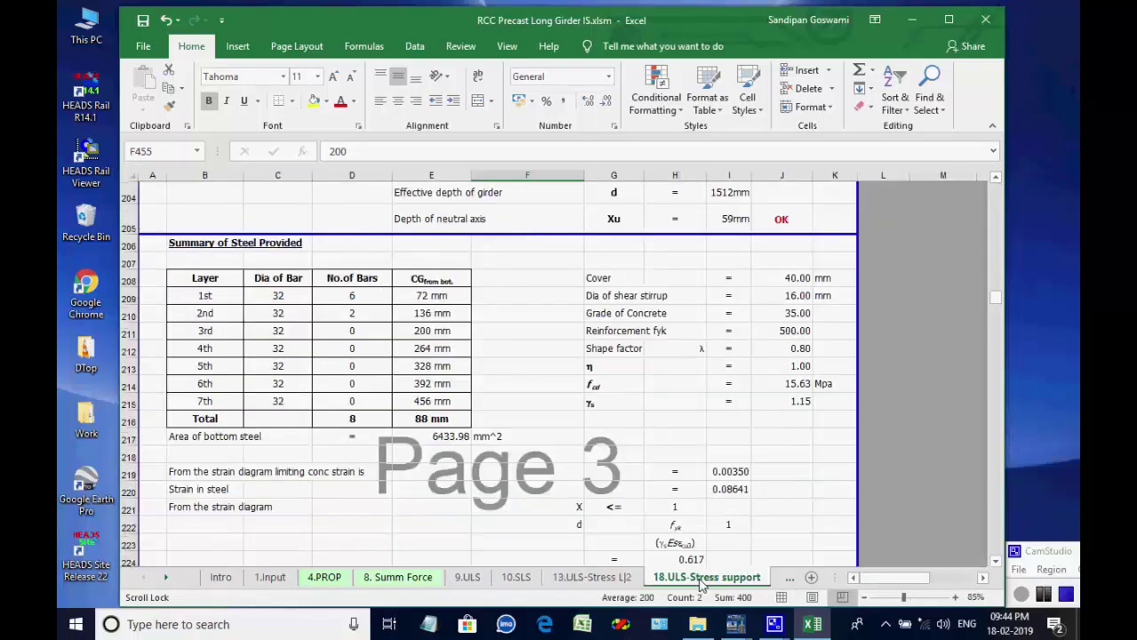
pyautogui.click(167, 578)
pyautogui.click(167, 578)
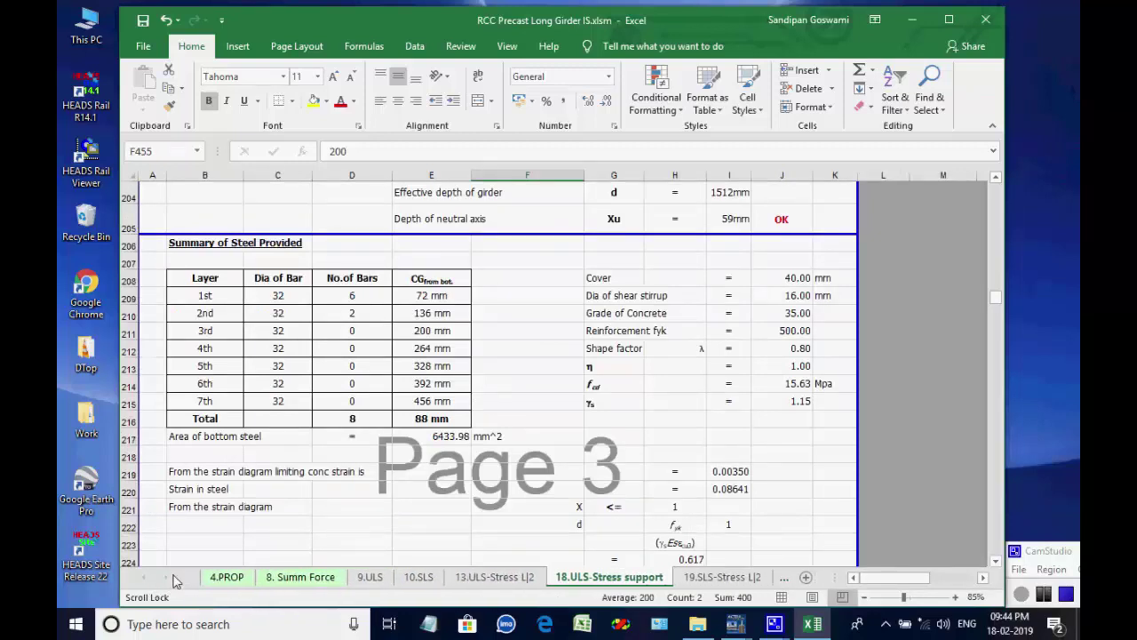
pyautogui.click(724, 579)
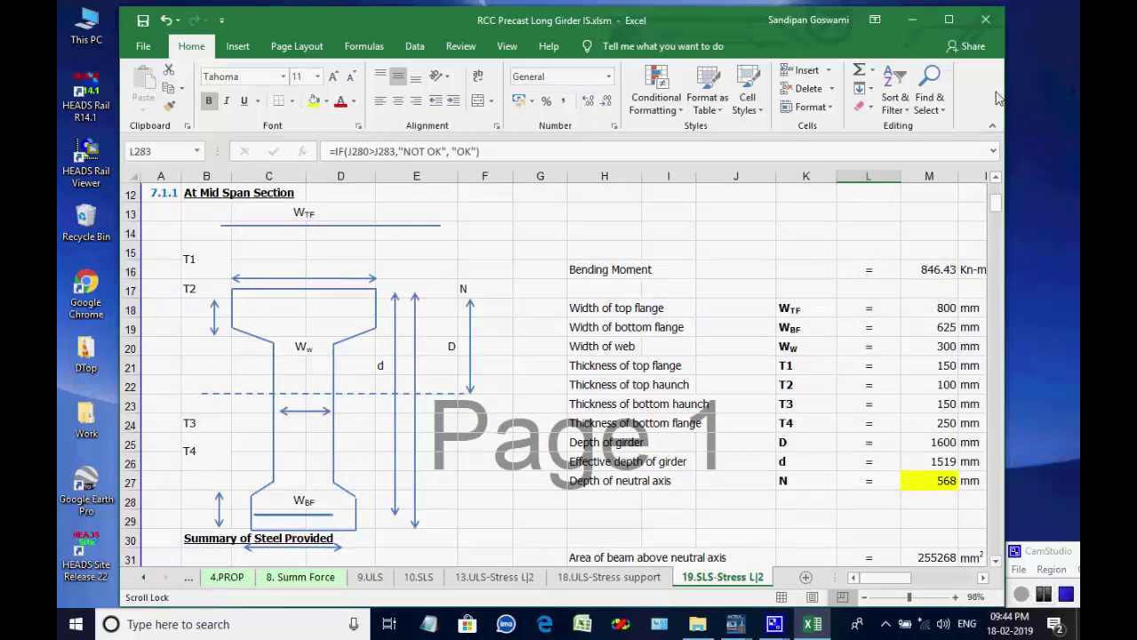
pyautogui.click(986, 18)
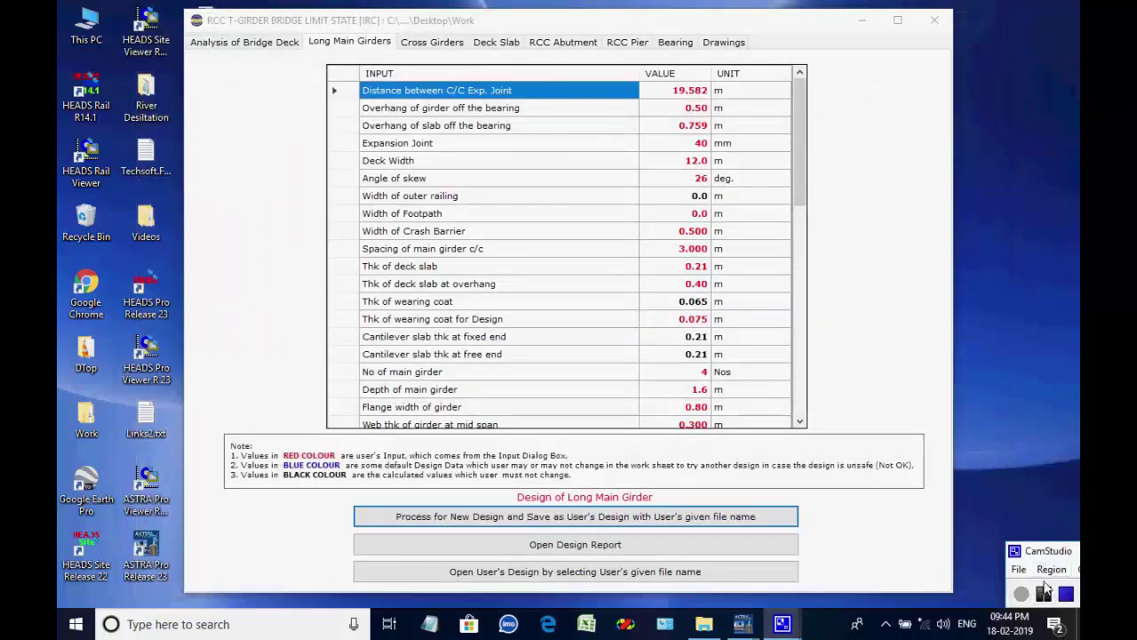
# - Process a new design for the cross girders using the listed diaphragm and moment inputs
pyautogui.click(424, 44)
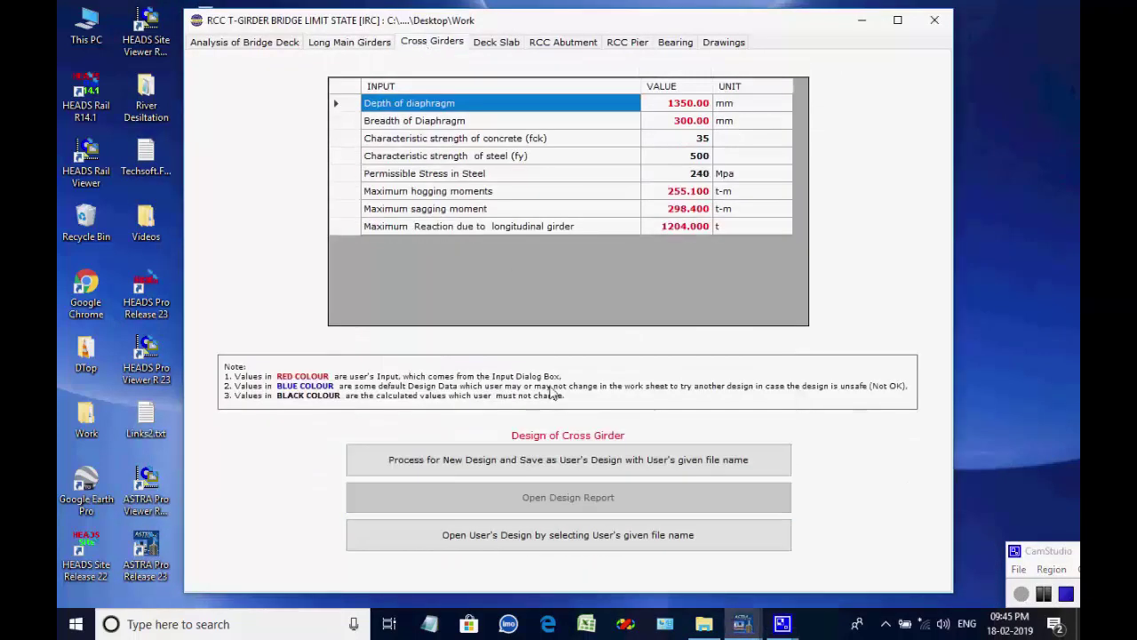
pyautogui.click(514, 463)
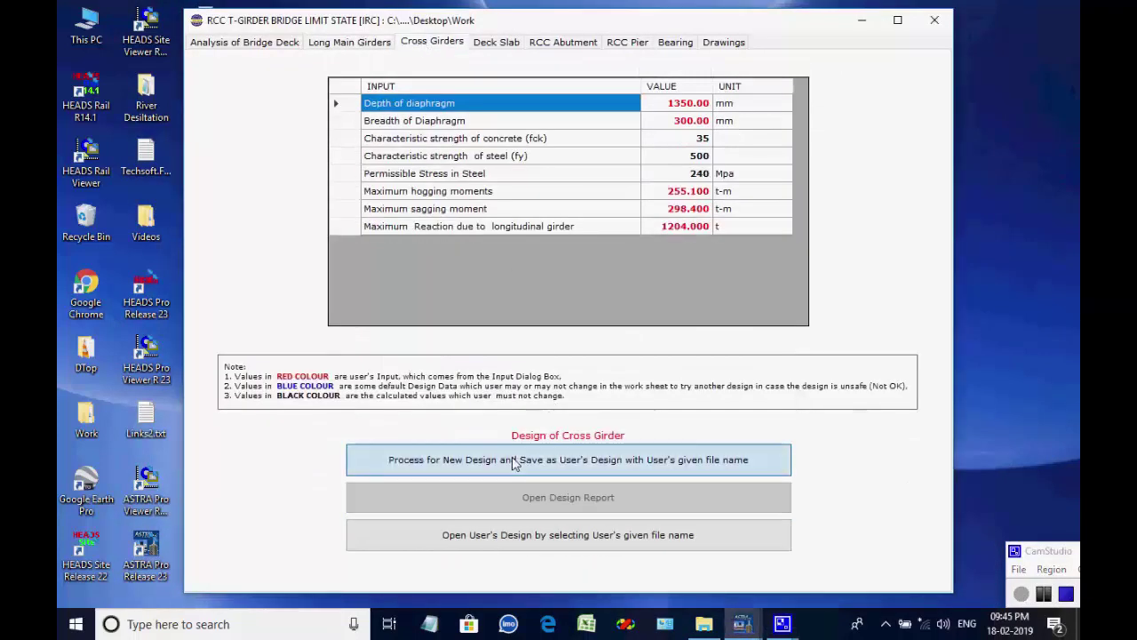
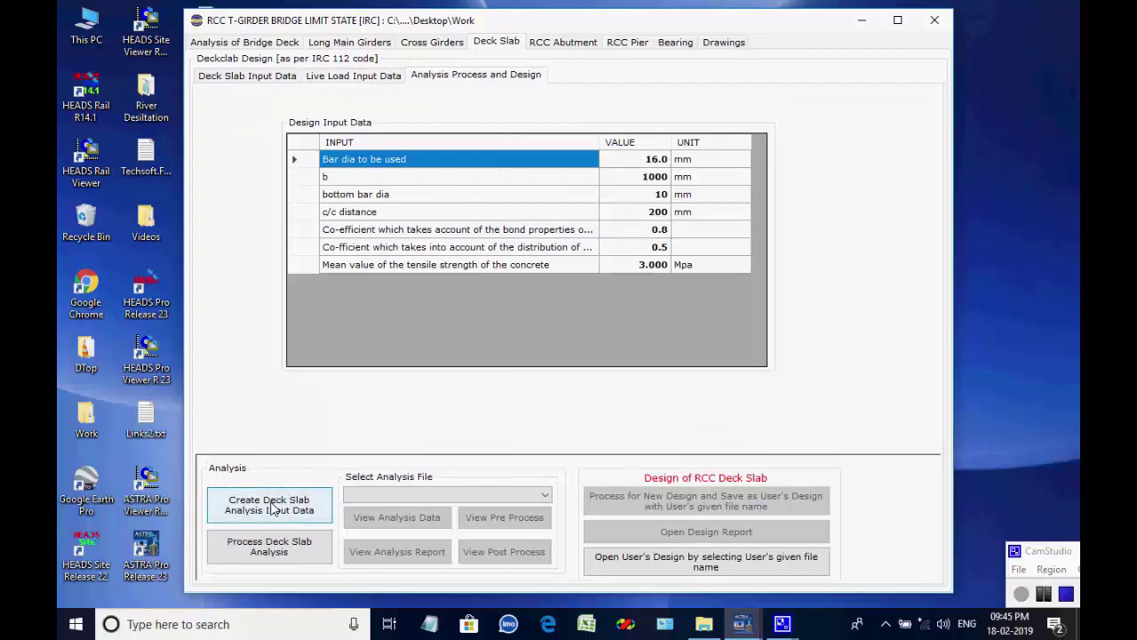
# - Create the deck slab analysis input data and process all six live load analyses and the dead load analysis
pyautogui.click(274, 508)
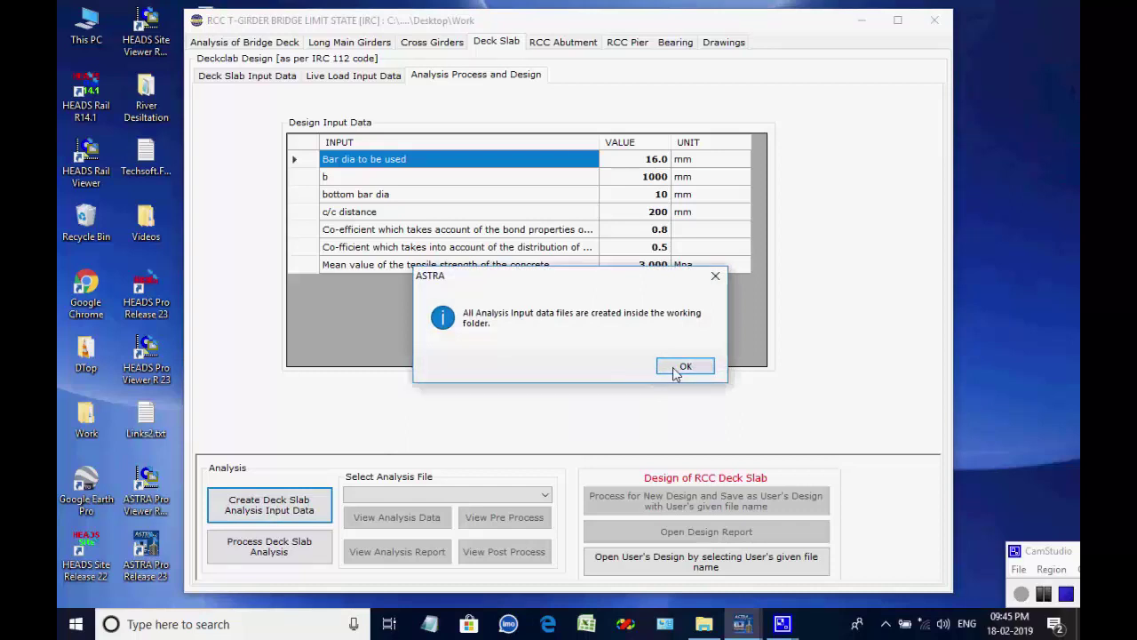
pyautogui.click(677, 368)
pyautogui.click(294, 550)
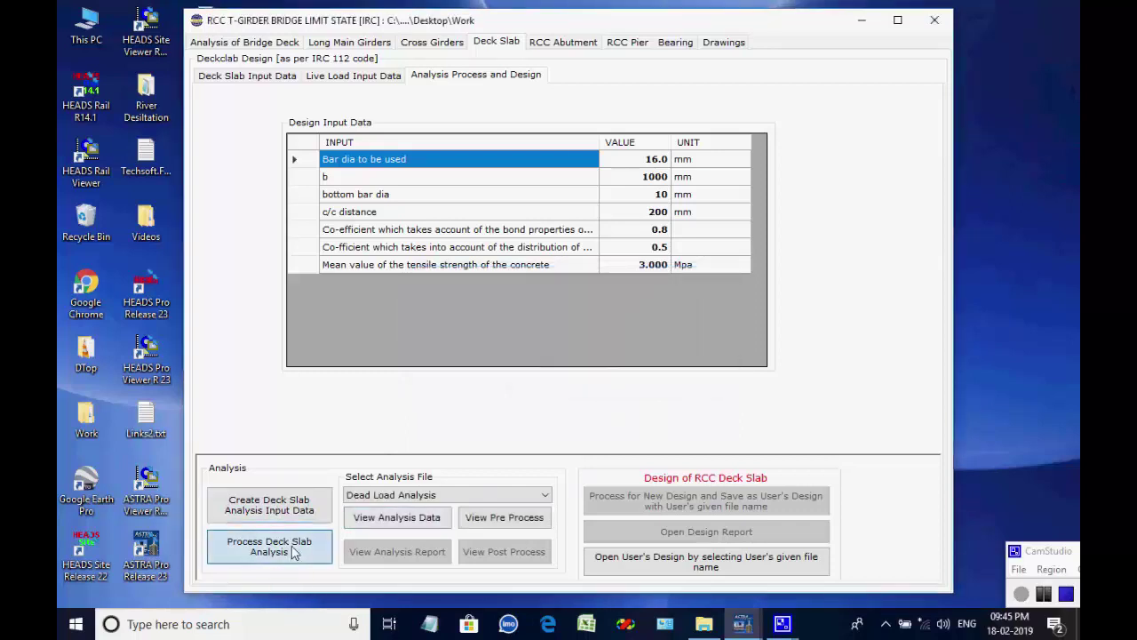
pyautogui.click(493, 469)
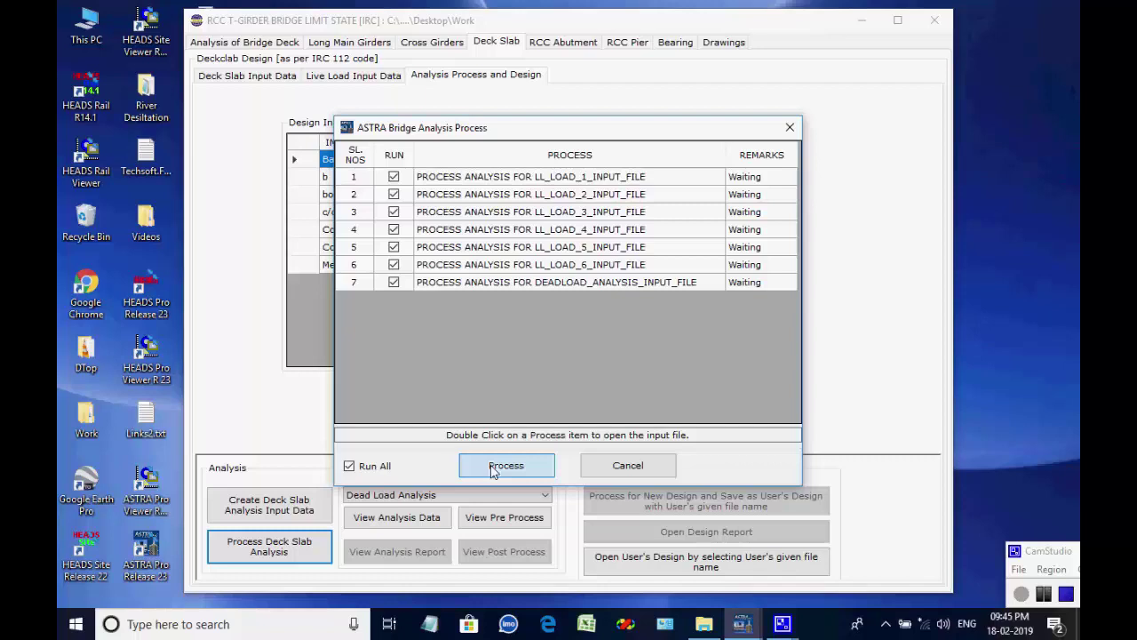
pyautogui.click(493, 469)
pyautogui.click(485, 228)
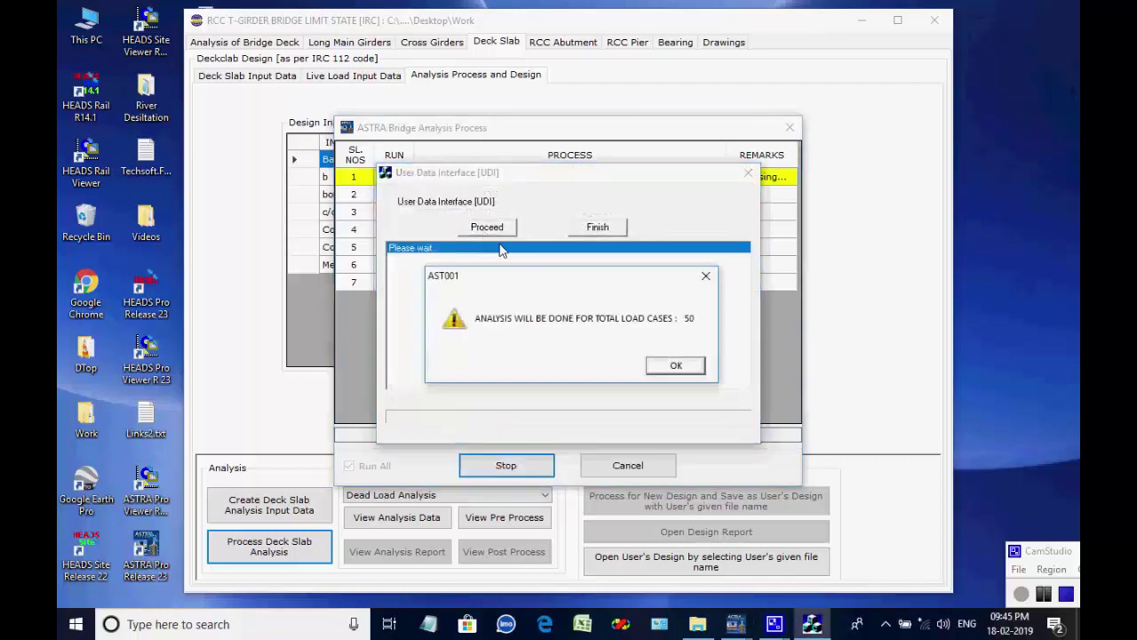
pyautogui.click(670, 365)
pyautogui.click(611, 287)
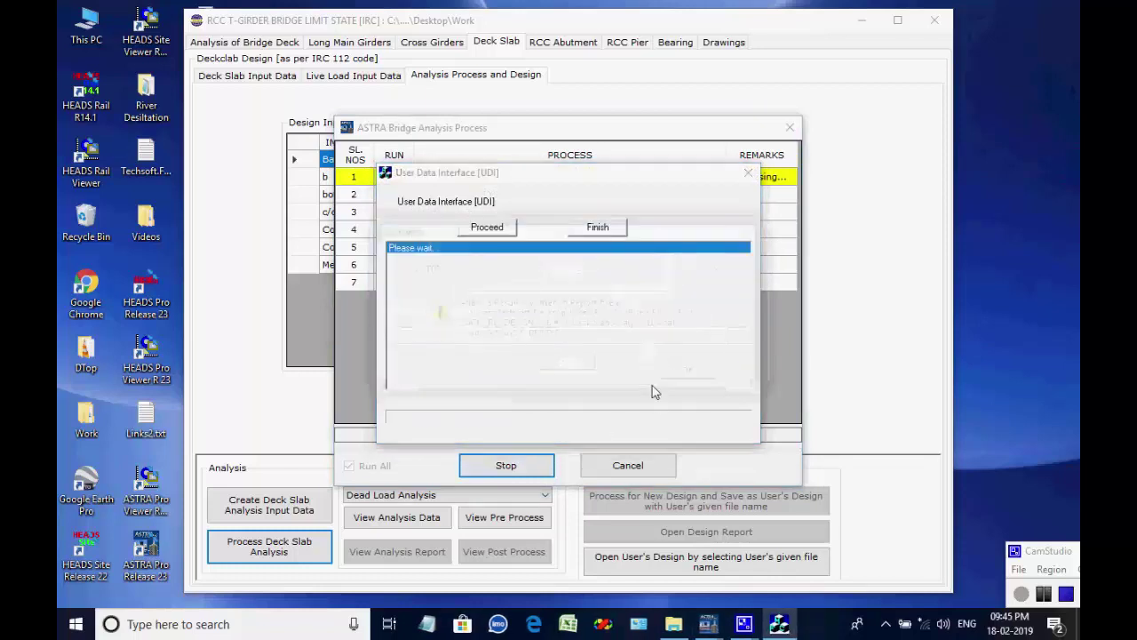
pyautogui.click(693, 374)
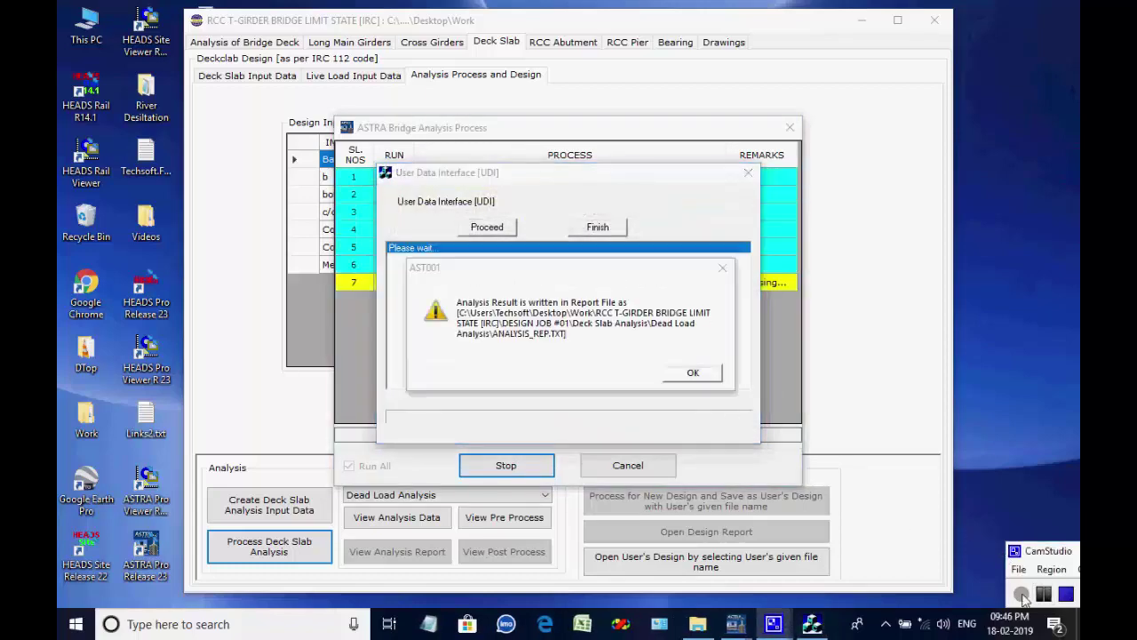
pyautogui.click(689, 374)
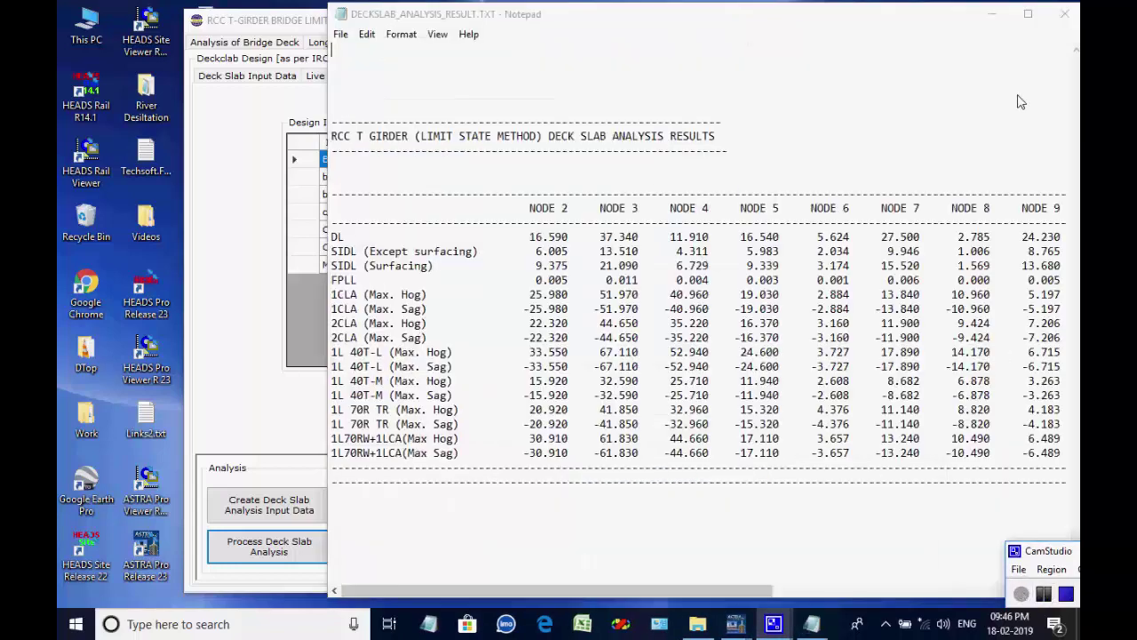
# - Check the node-wise deck slab analysis results and process a new RCC deck slab design with the listed inputs
pyautogui.moveTo(926, 18); pyautogui.dragTo(696, 22)
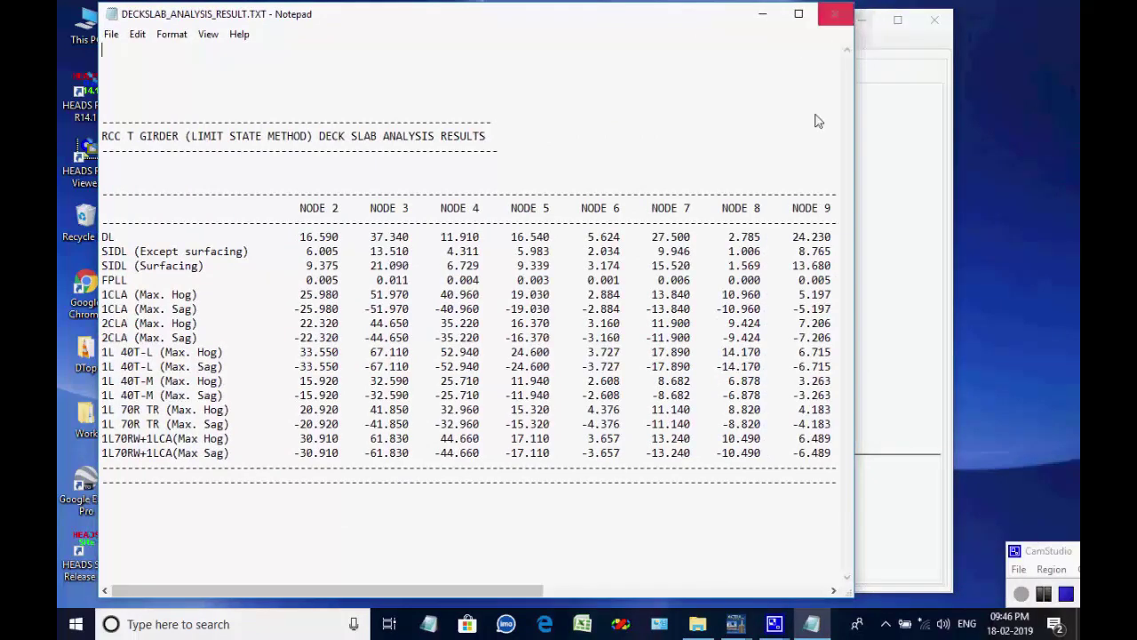
pyautogui.moveTo(477, 589); pyautogui.dragTo(386, 574)
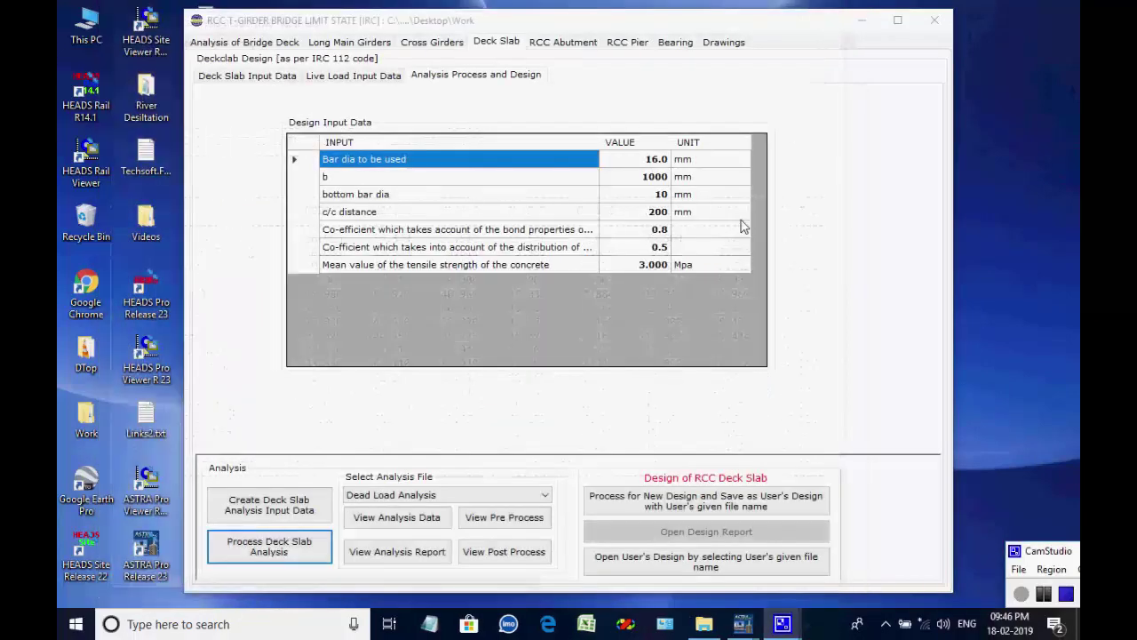
pyautogui.click(737, 508)
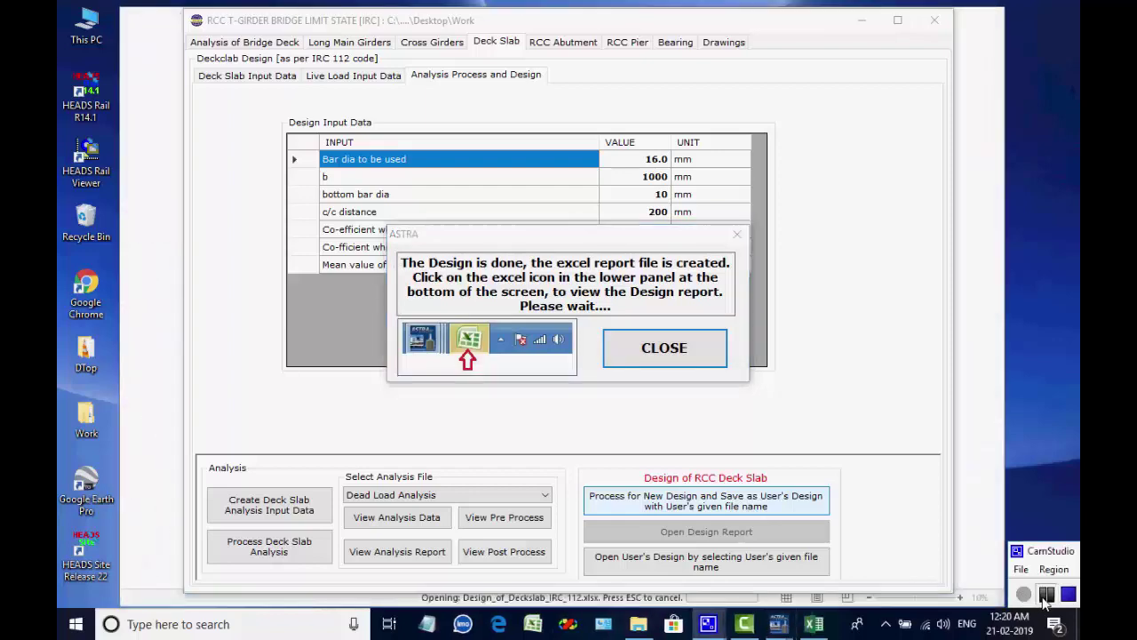
# - Review the basic design data on the input sheet of the deck slab design workbook
pyautogui.scroll(-5, 865, 461)
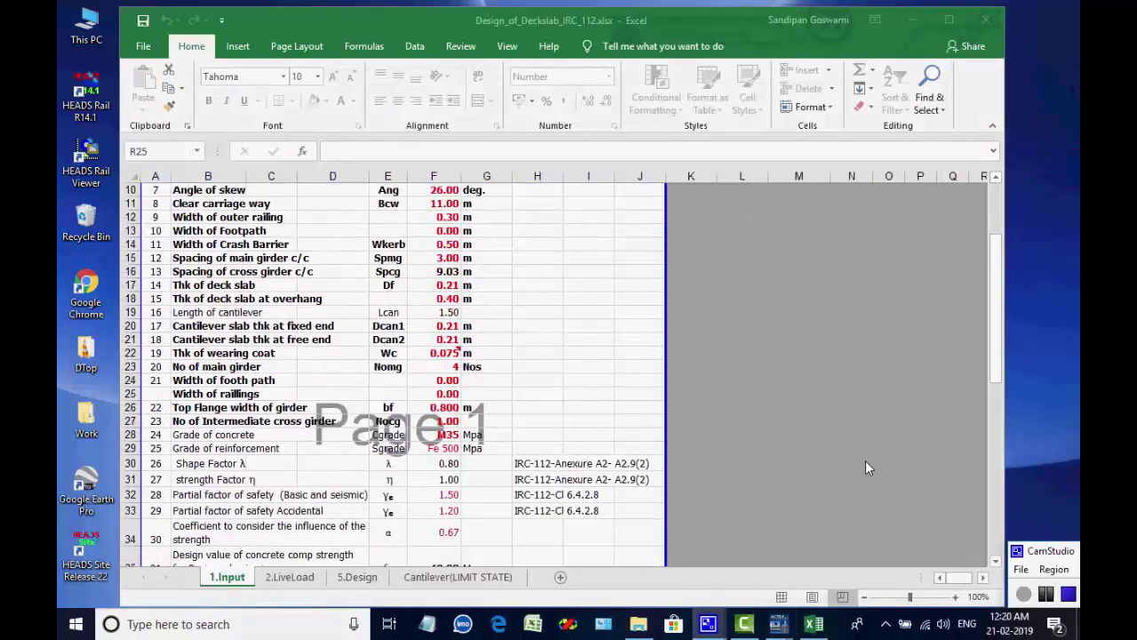
pyautogui.scroll(-5, 865, 460)
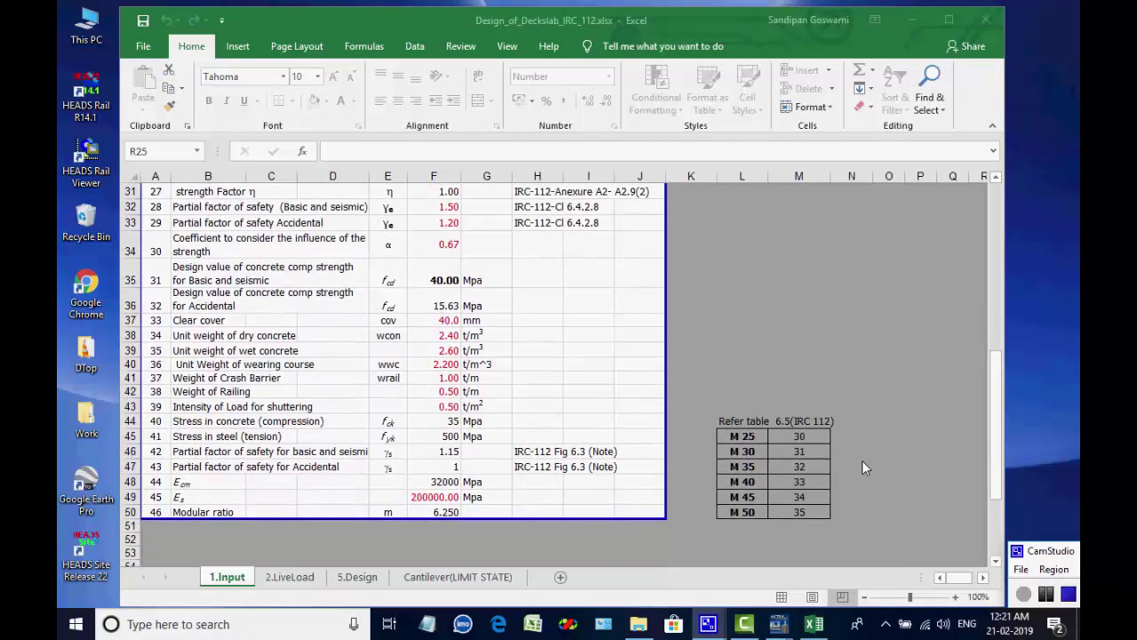
pyautogui.scroll(10, 861, 460)
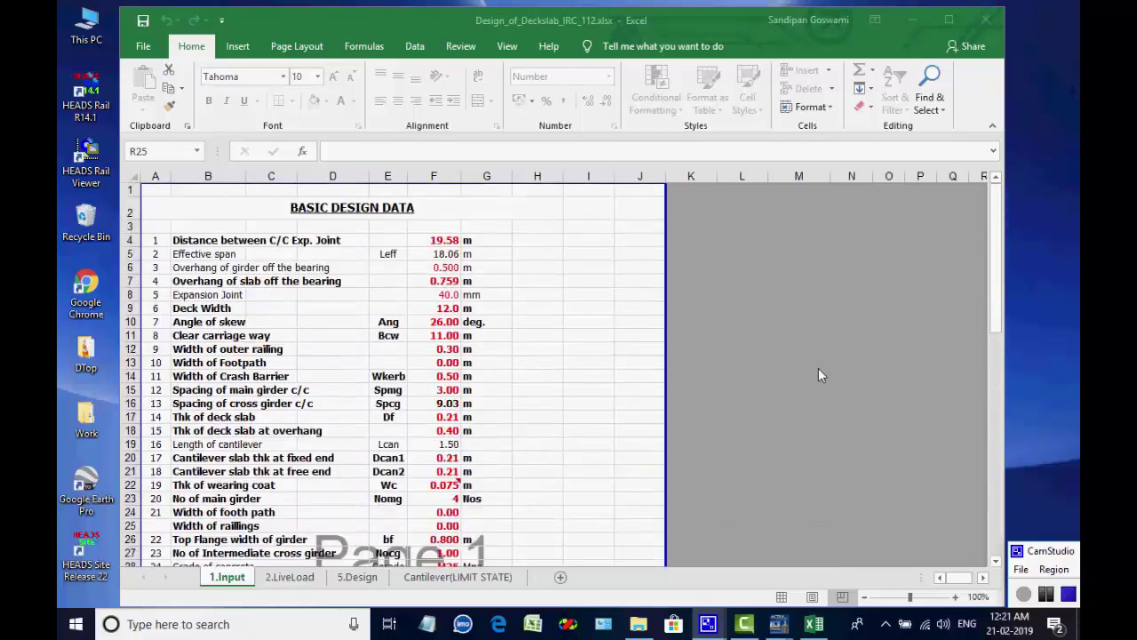
# - Examine the effective width live load calculations for each transverse analysis on the deck slab workbook's live load sheet
pyautogui.click(300, 579)
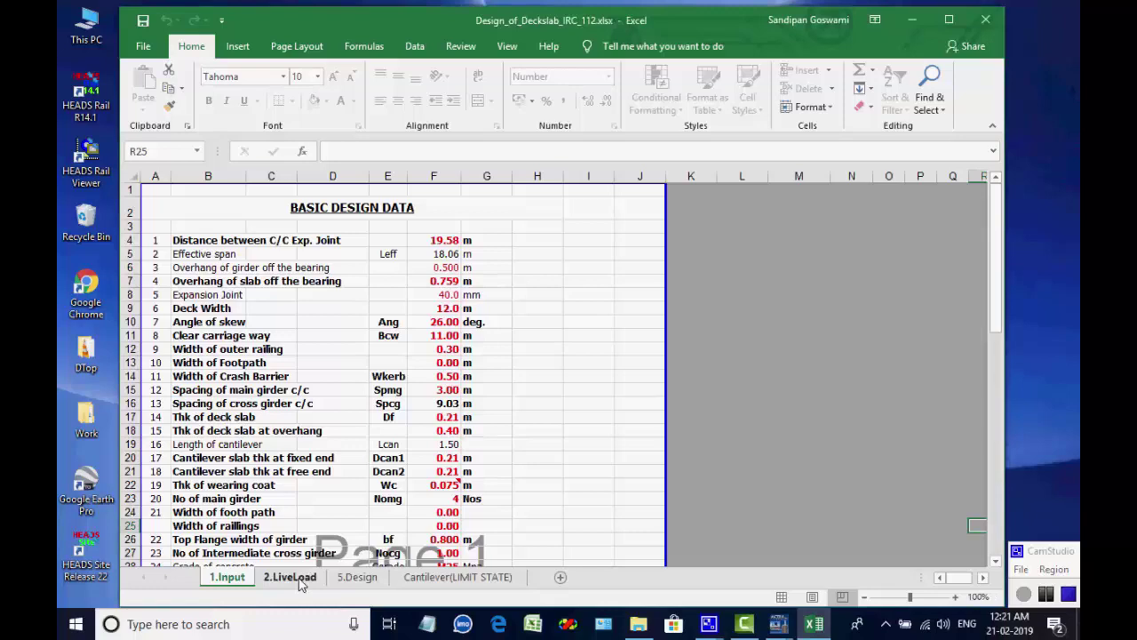
pyautogui.click(301, 578)
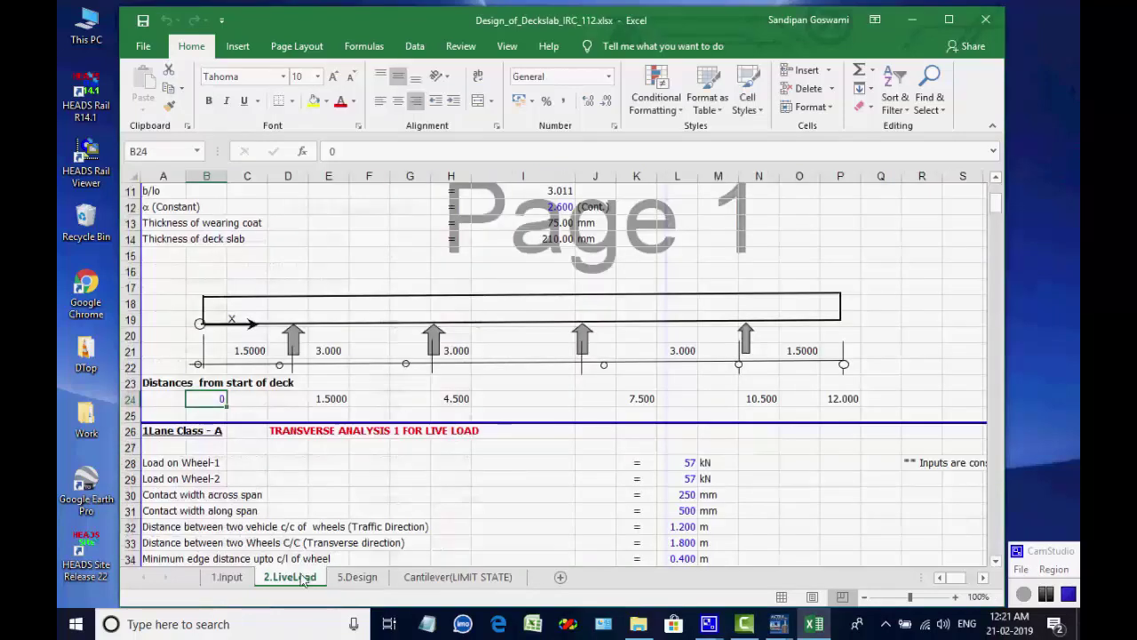
pyautogui.scroll(3, 445, 463)
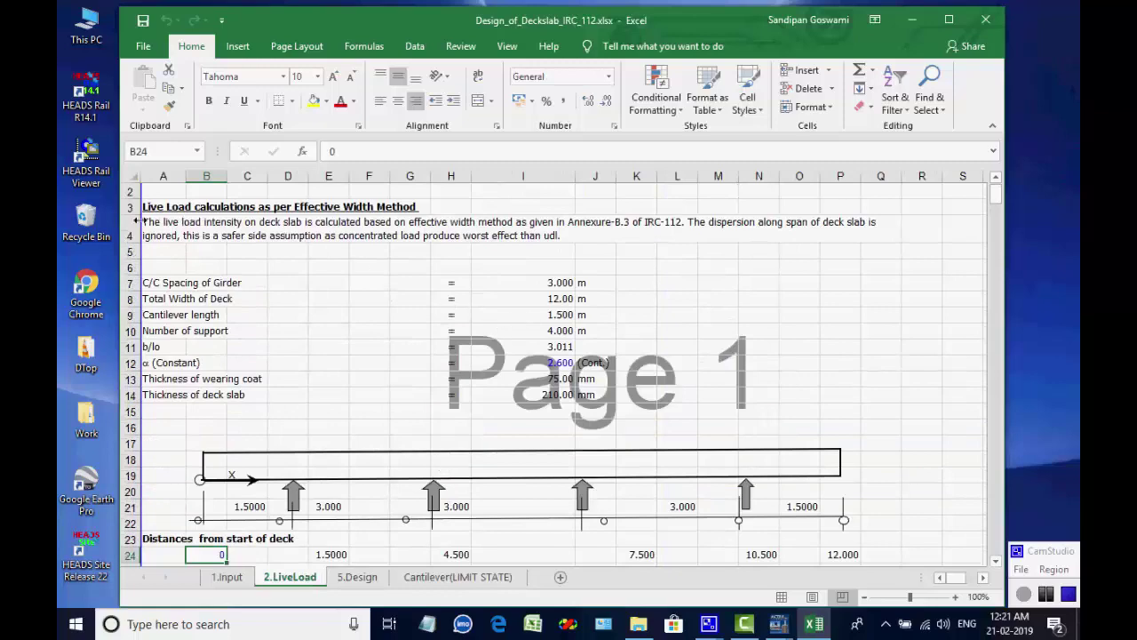
pyautogui.scroll(-2, 409, 380)
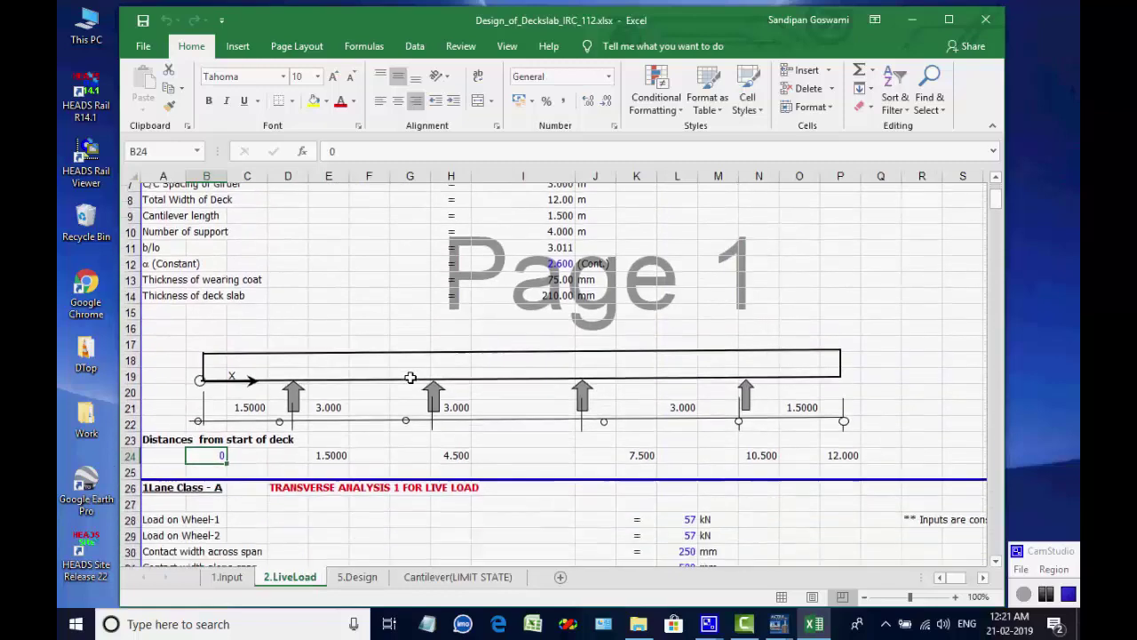
pyautogui.scroll(-13, 410, 377)
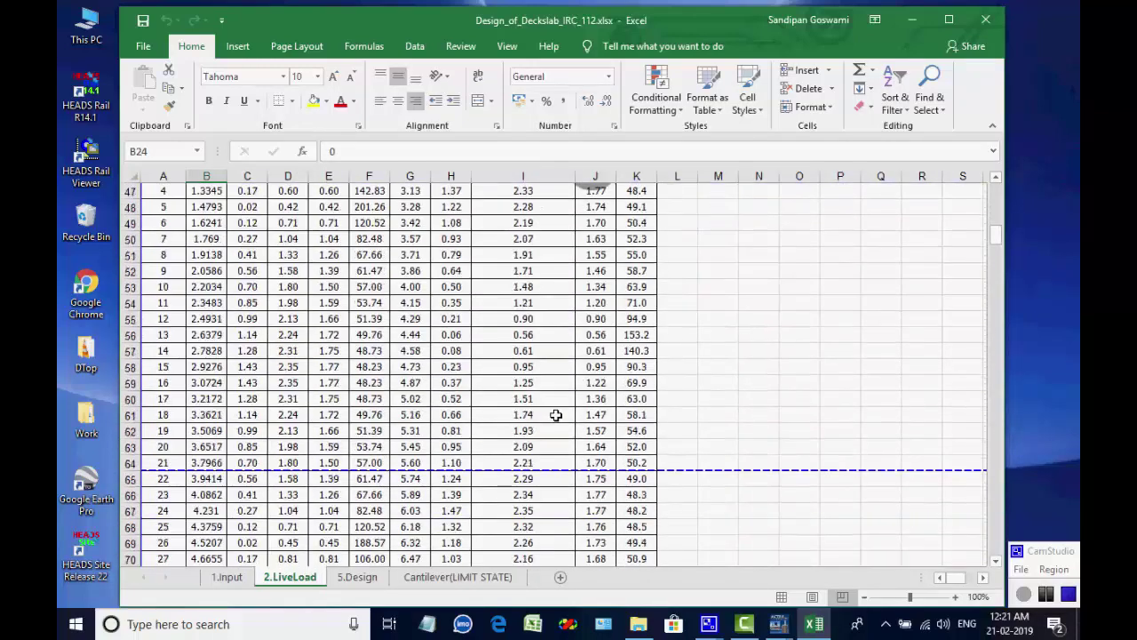
pyautogui.scroll(-17, 556, 415)
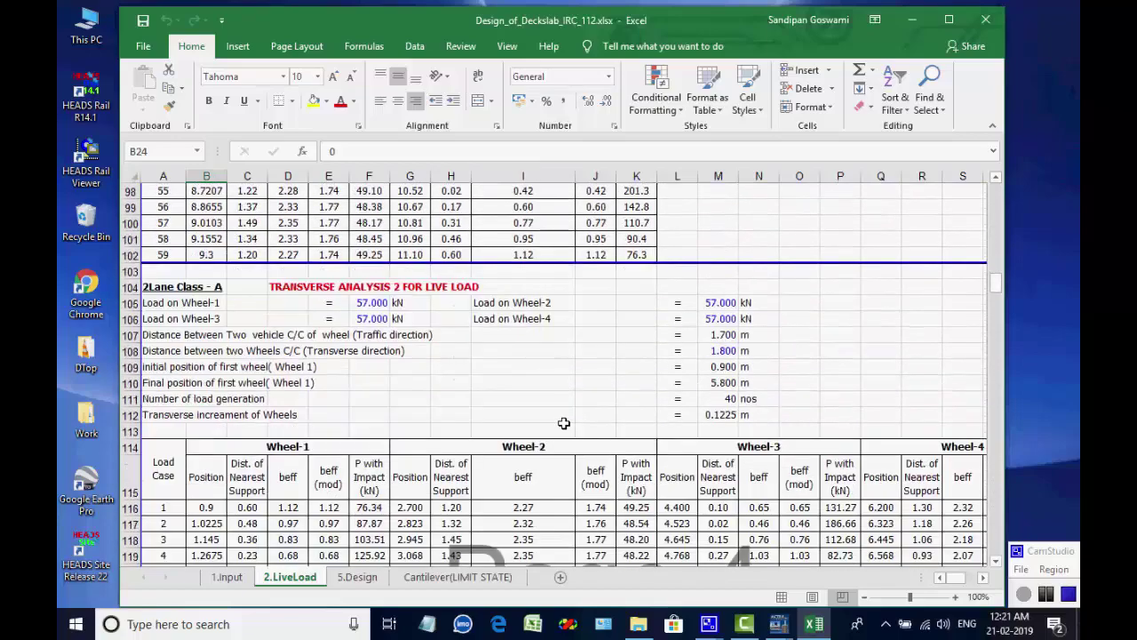
pyautogui.scroll(-13, 564, 423)
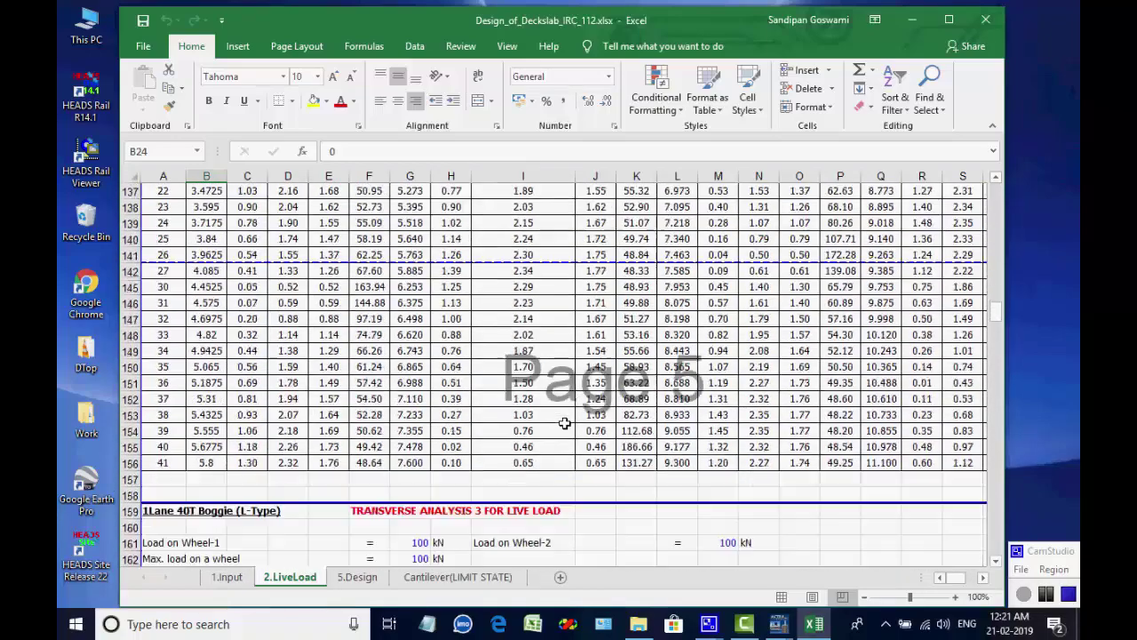
pyautogui.scroll(-20, 564, 423)
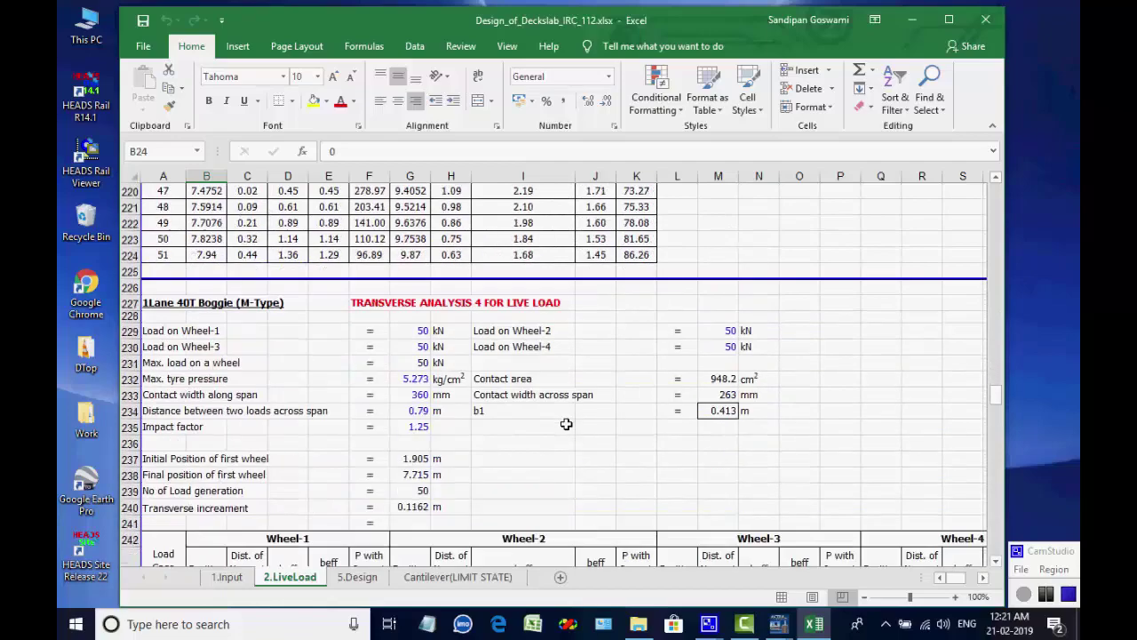
pyautogui.scroll(-13, 569, 425)
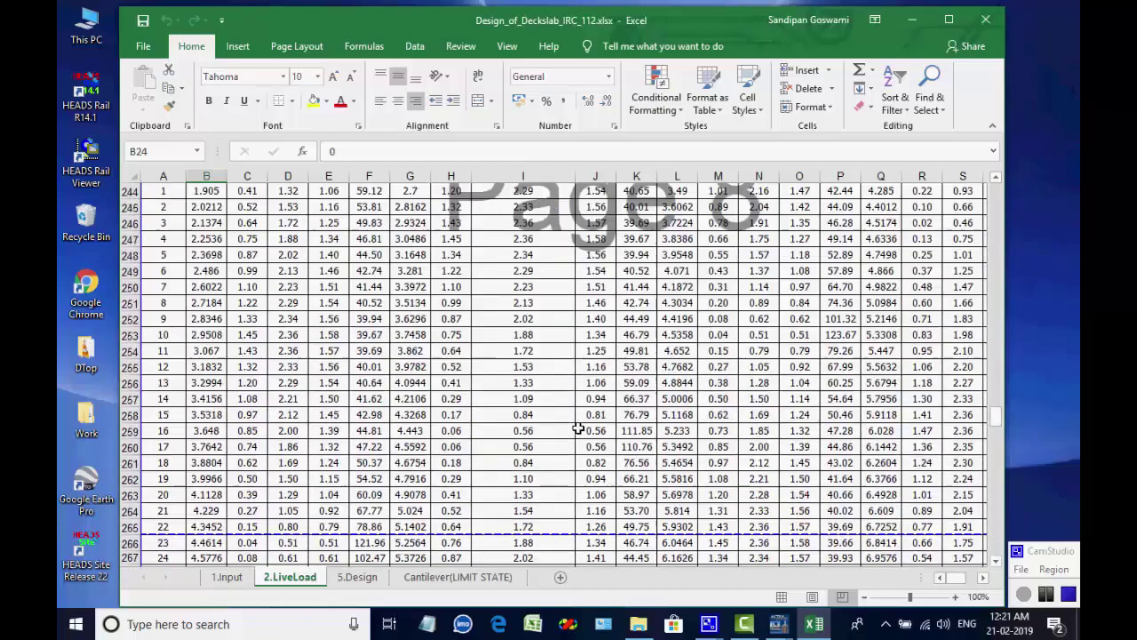
pyautogui.scroll(-15, 577, 429)
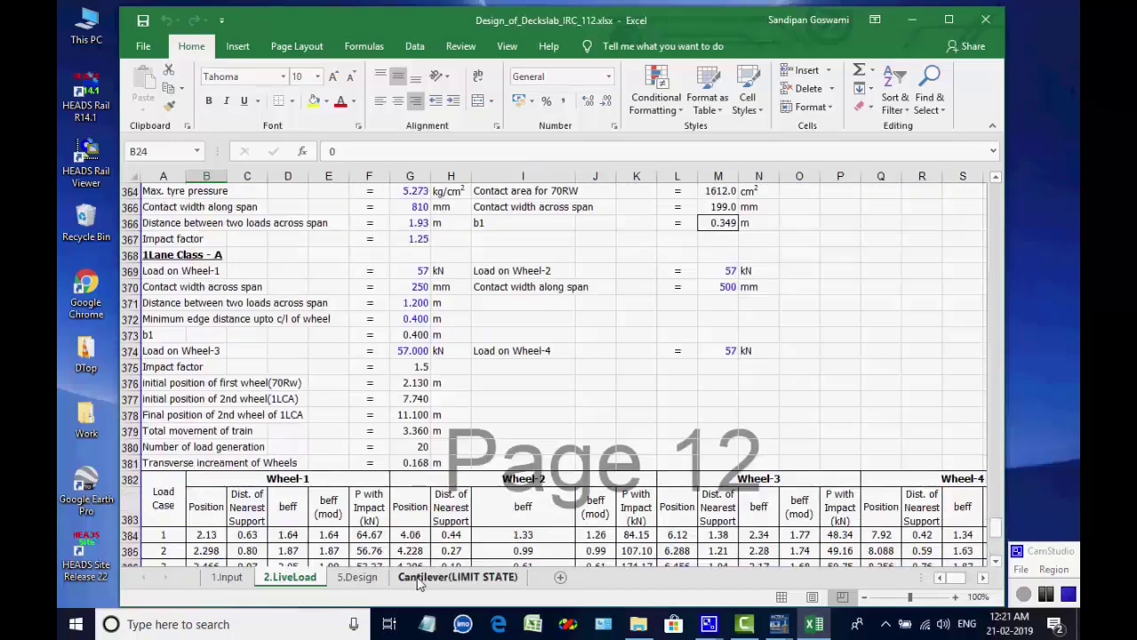
# - Review the deck slab design sheet's analysis models, bending moment summary, reinforcement checks and crack width formulas
pyautogui.click(357, 577)
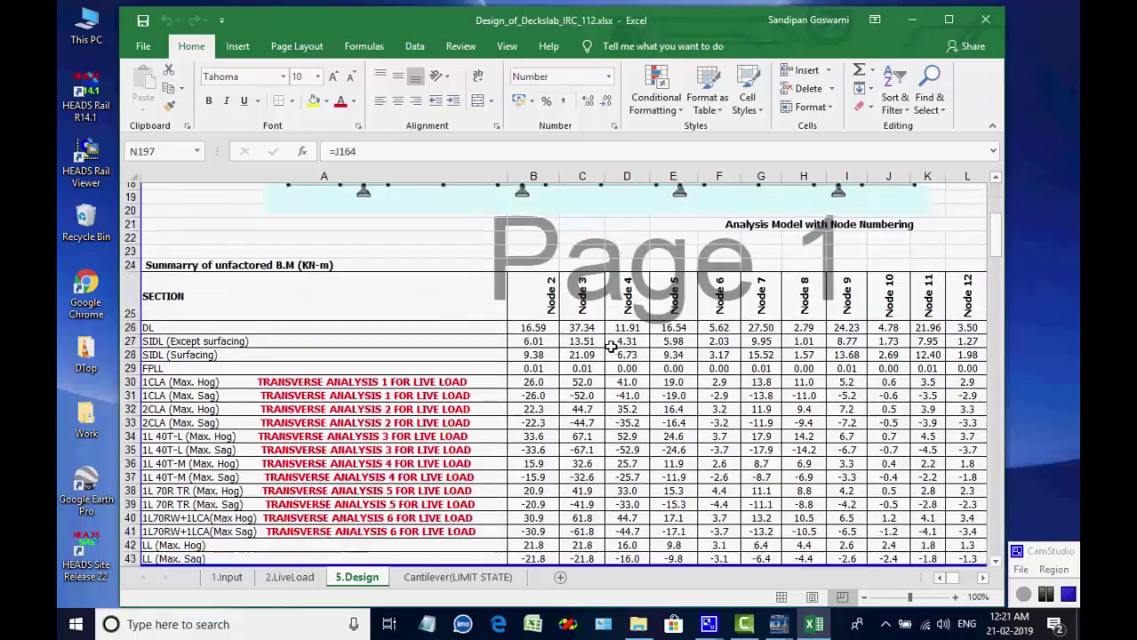
pyautogui.scroll(-20, 611, 347)
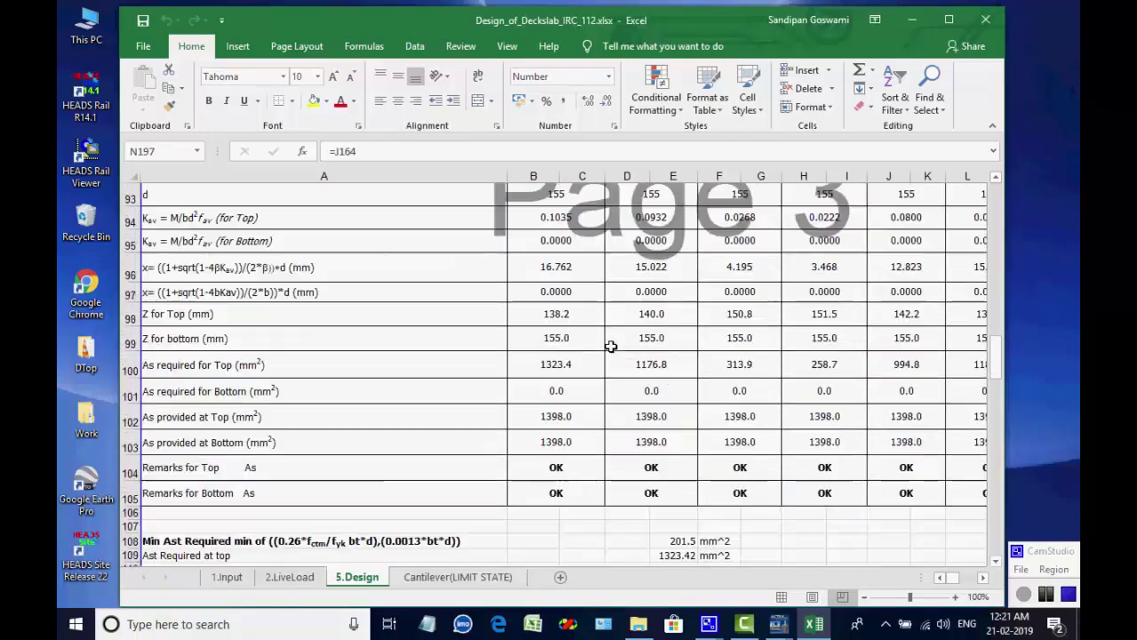
pyautogui.scroll(-16, 611, 347)
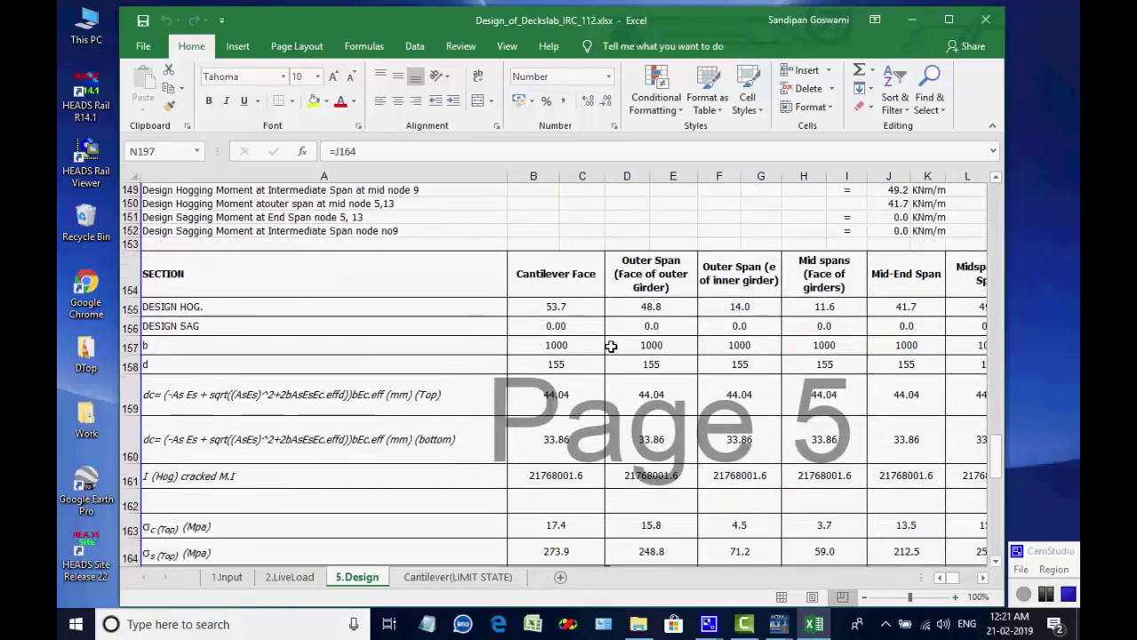
pyautogui.scroll(-10, 611, 347)
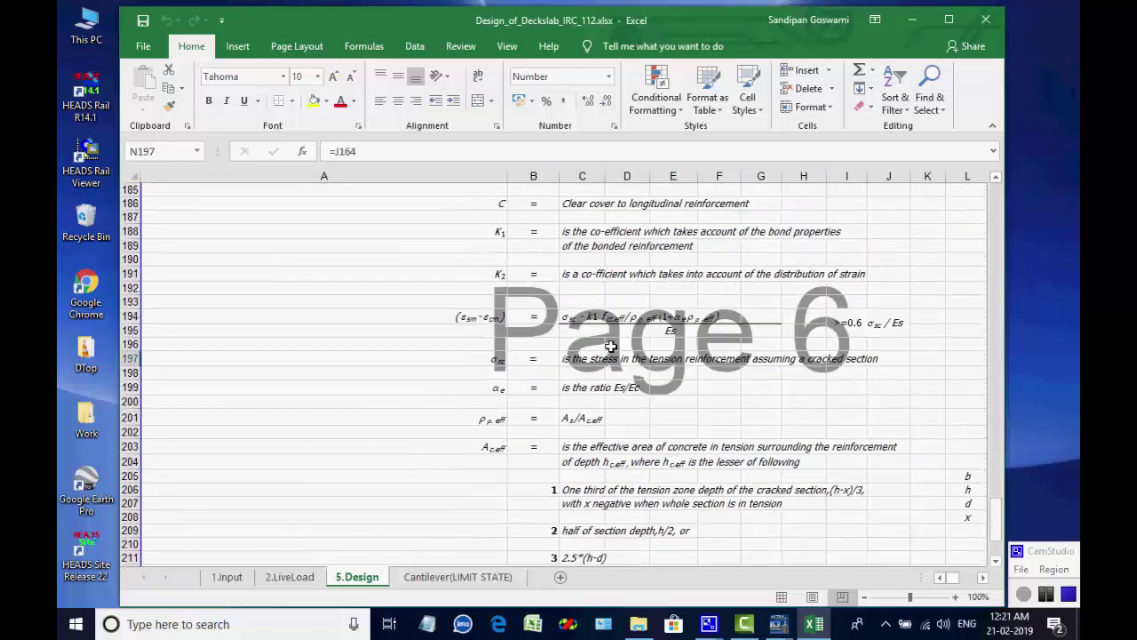
pyautogui.scroll(20, 612, 347)
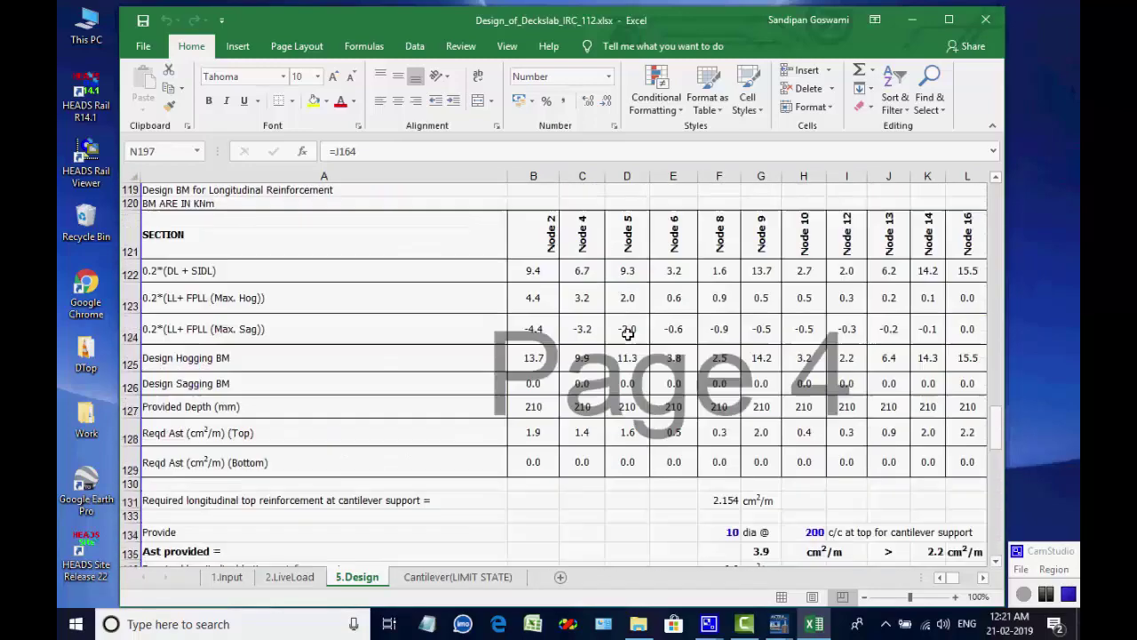
pyautogui.scroll(17, 636, 320)
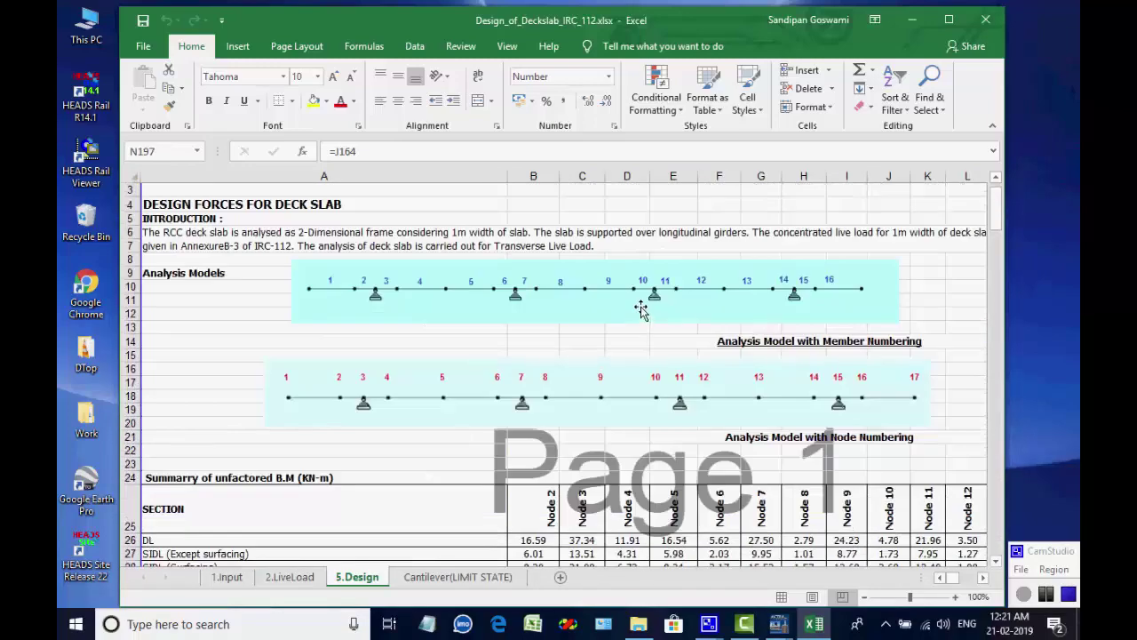
# - Review the limit state design of the transverse cantilever slab and close the deck slab workbook
pyautogui.click(431, 582)
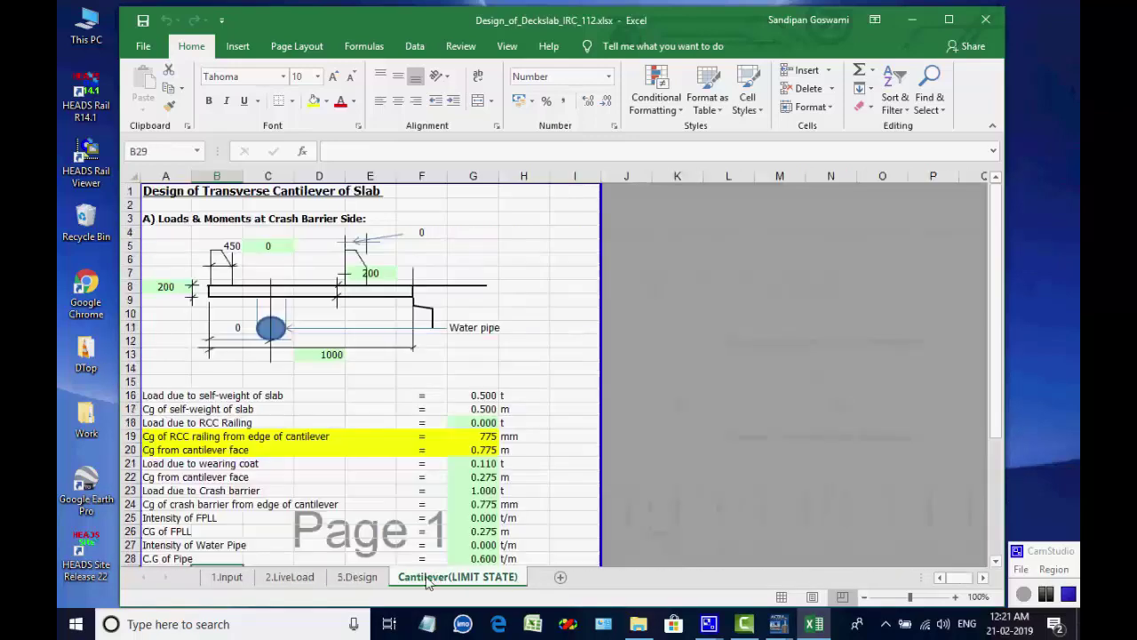
pyautogui.scroll(-18, 567, 343)
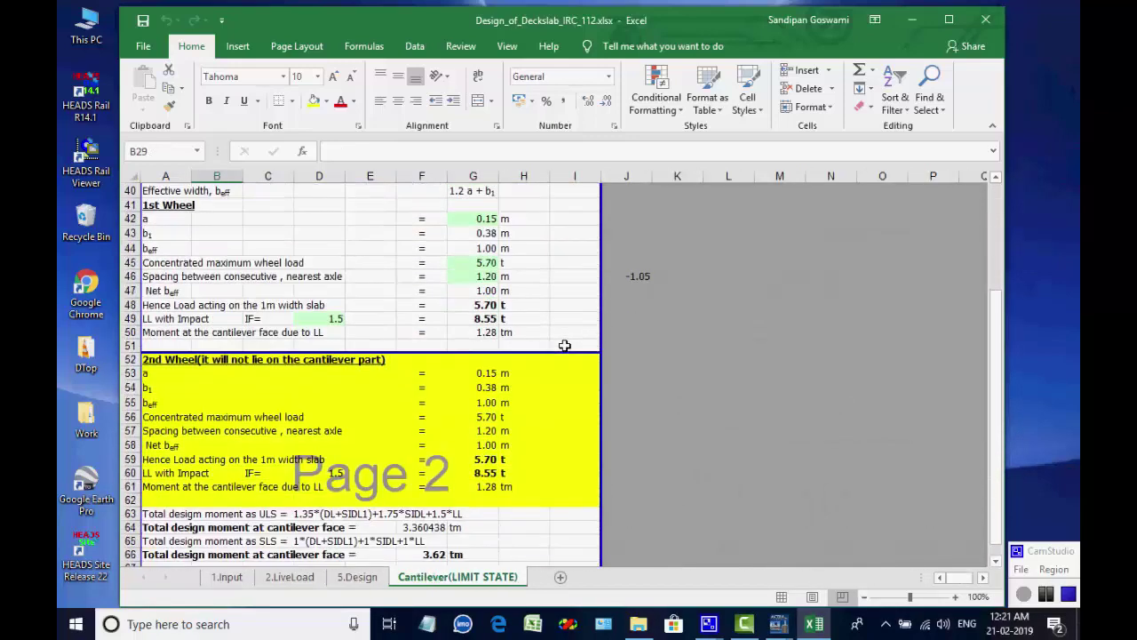
pyautogui.scroll(-1, 565, 345)
pyautogui.scroll(19, 563, 348)
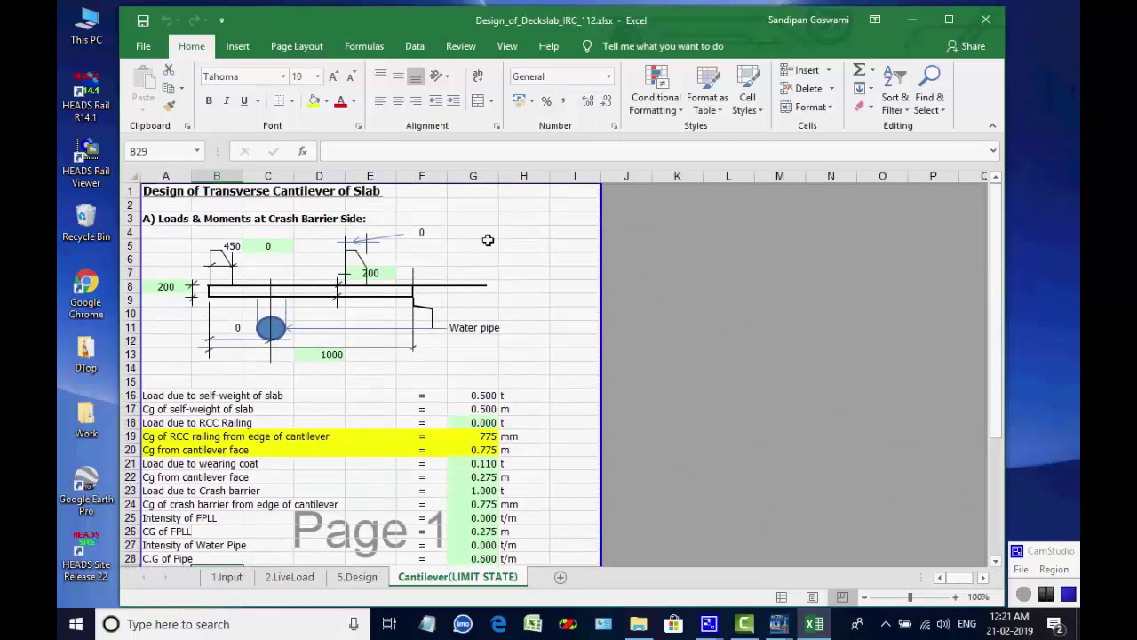
pyautogui.click(986, 20)
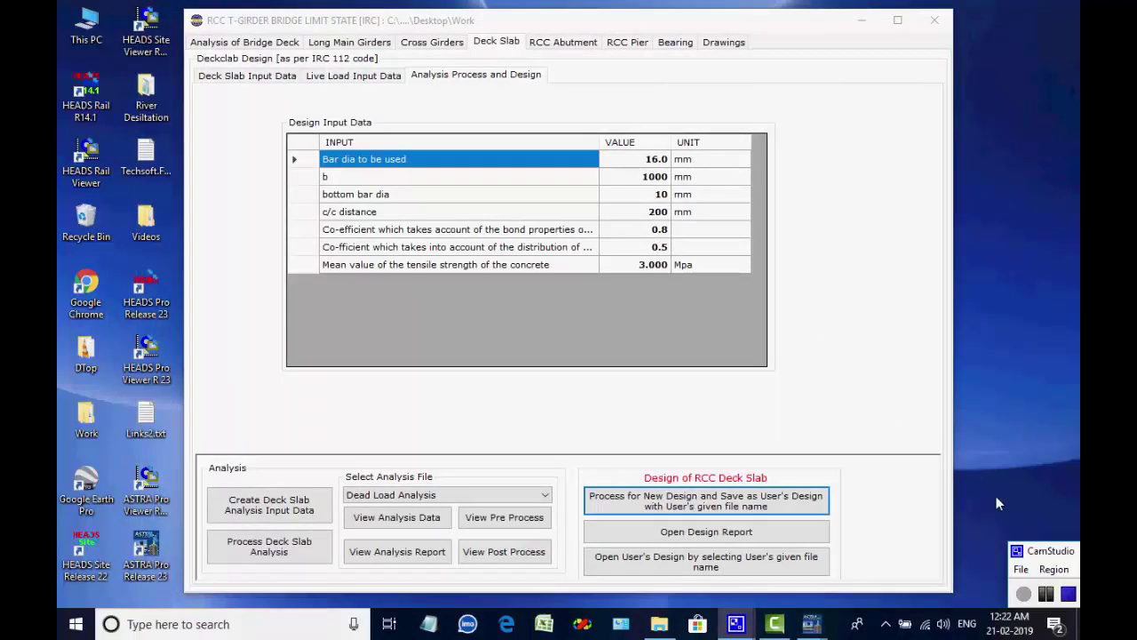
pyautogui.click(1069, 594)
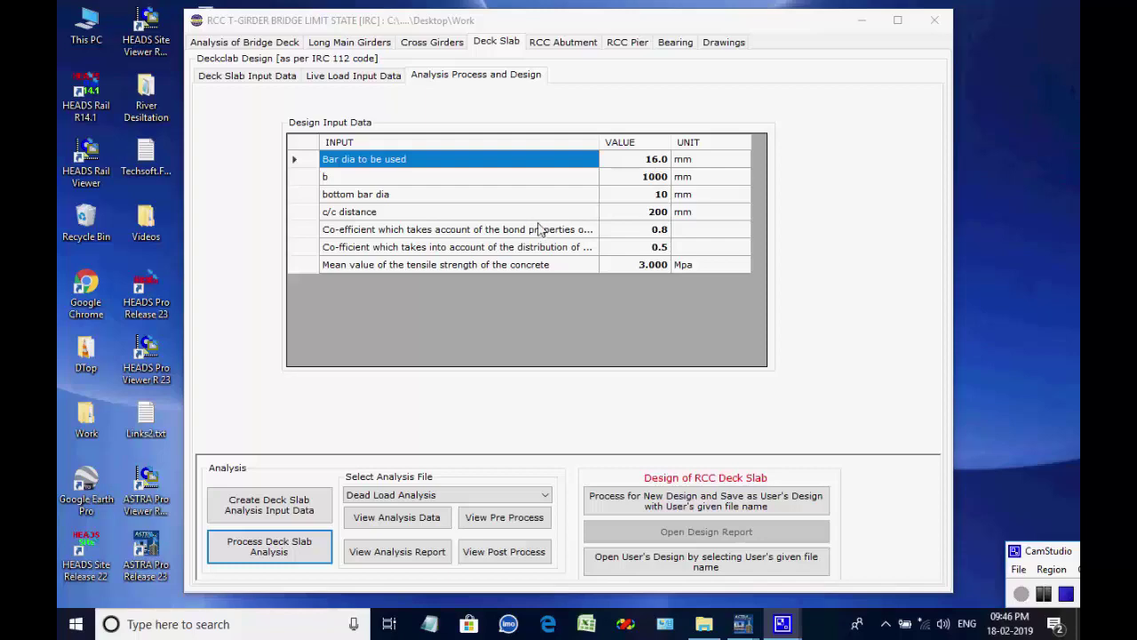
# - Process a new RCC abutment design with pile foundation in LSM and switch to its generated Excel design report
pyautogui.click(576, 43)
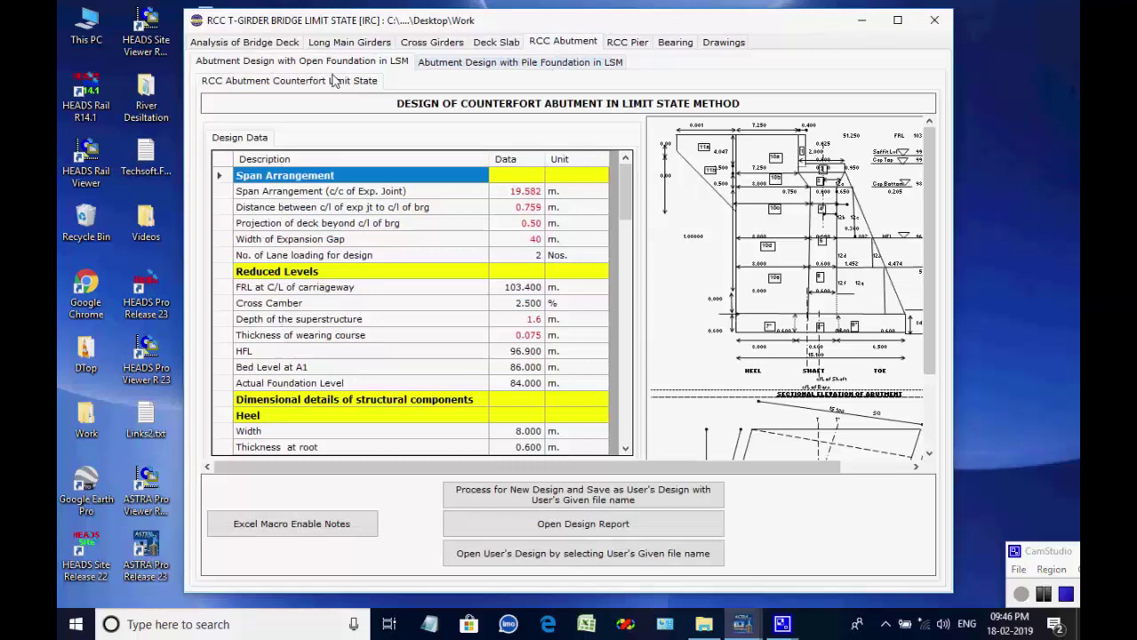
pyautogui.click(490, 64)
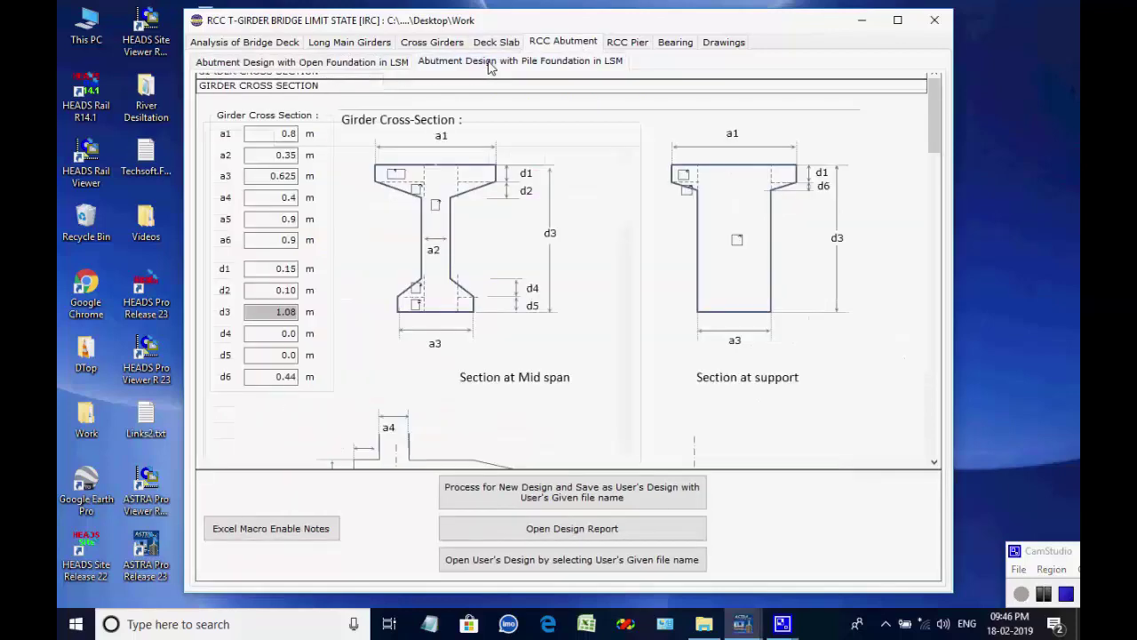
pyautogui.click(551, 496)
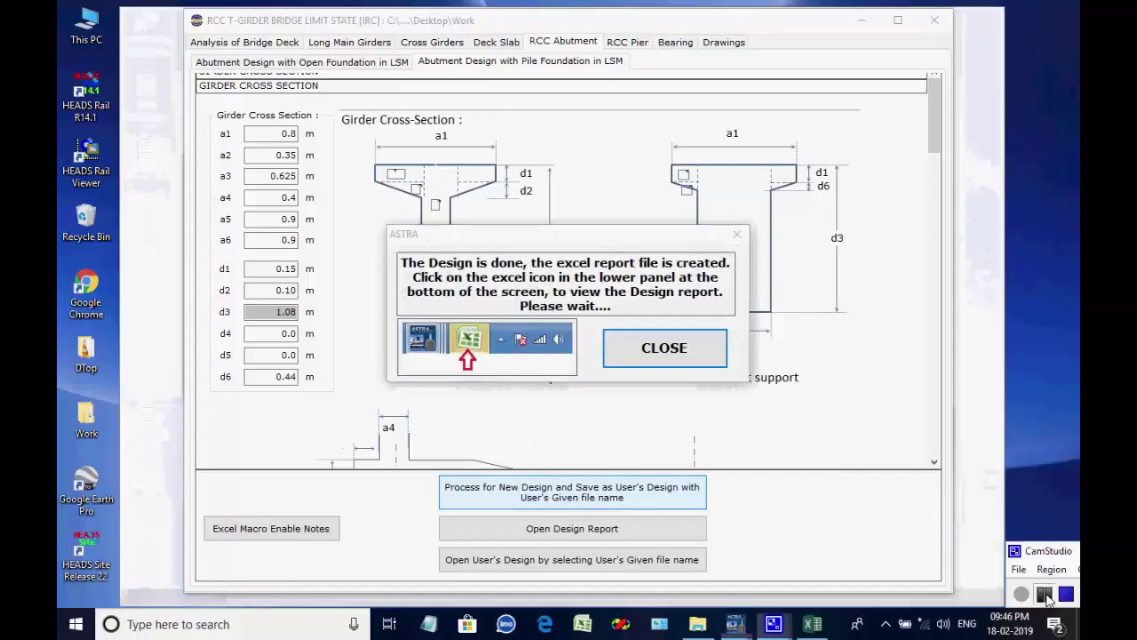
pyautogui.moveTo(935, 118)
pyautogui.mouseDown()
pyautogui.moveTo(918, 370)
pyautogui.moveTo(929, 397)
pyautogui.moveTo(954, 88)
pyautogui.mouseUp()
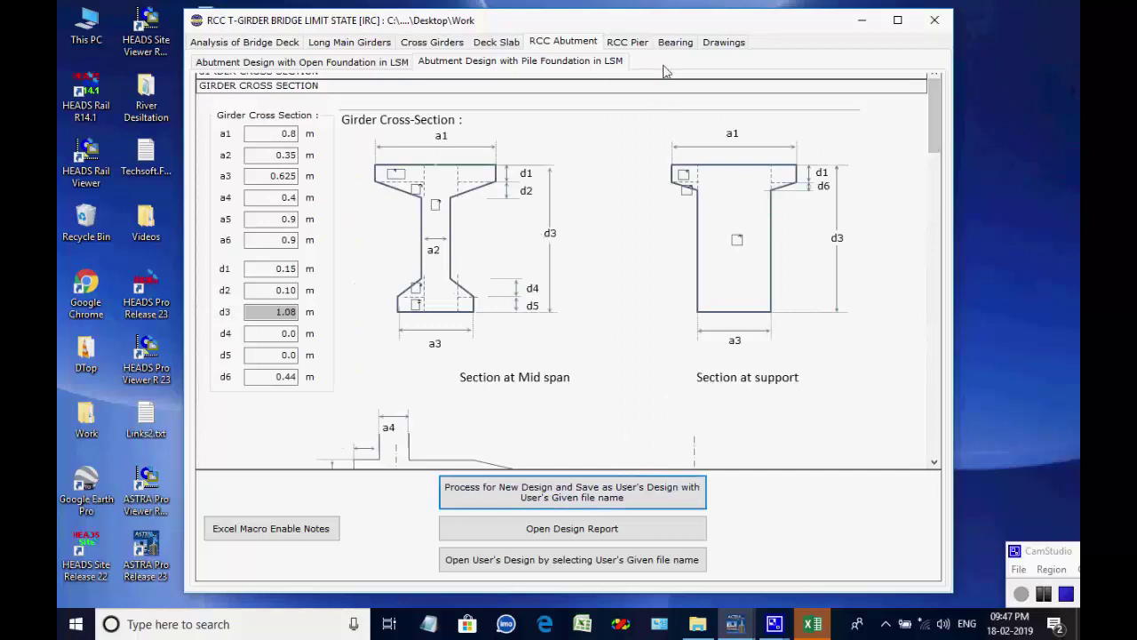
pyautogui.click(809, 625)
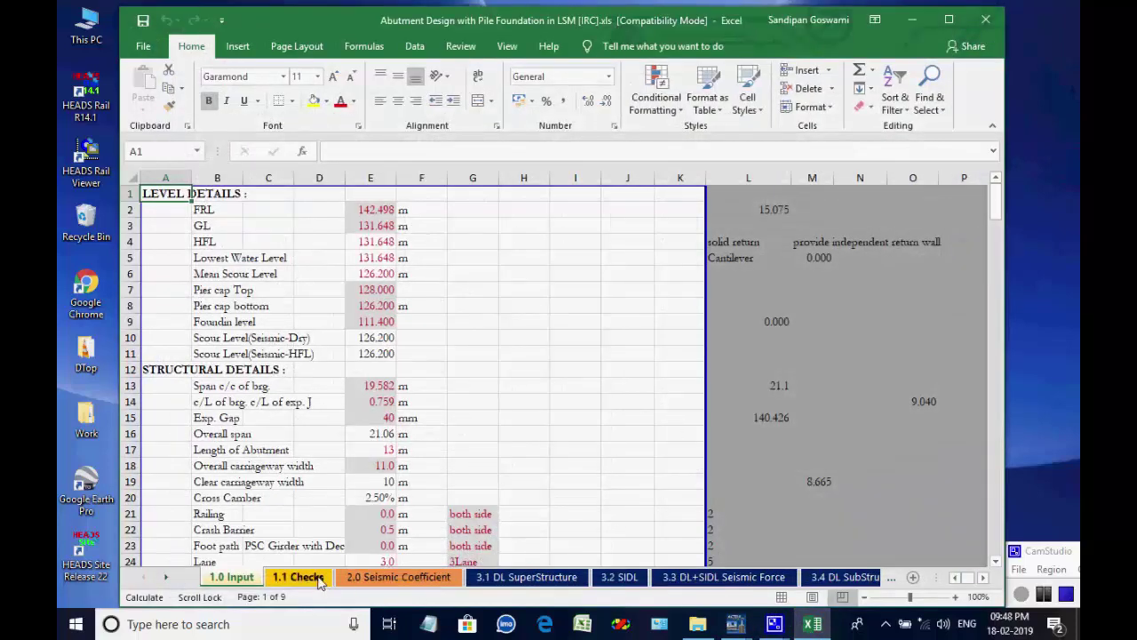
# - Review the seismic coefficient, superstructure dead load, SIDL and DL+SIDL seismic force sheets of the abutment design workbook
pyautogui.click(374, 577)
pyautogui.click(514, 578)
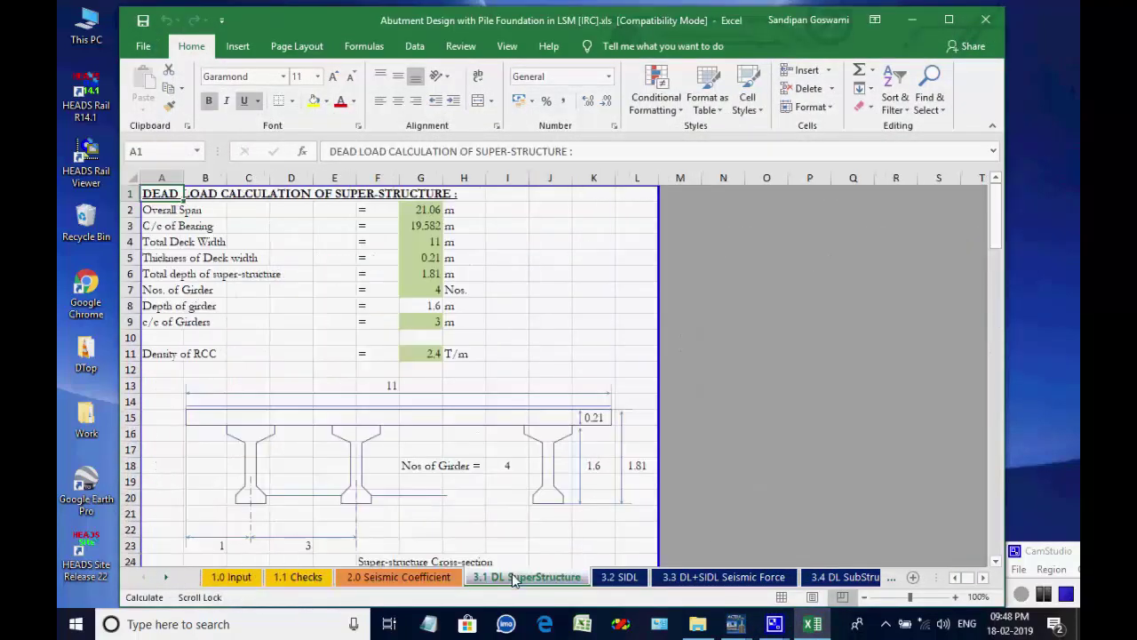
pyautogui.click(615, 578)
pyautogui.click(711, 578)
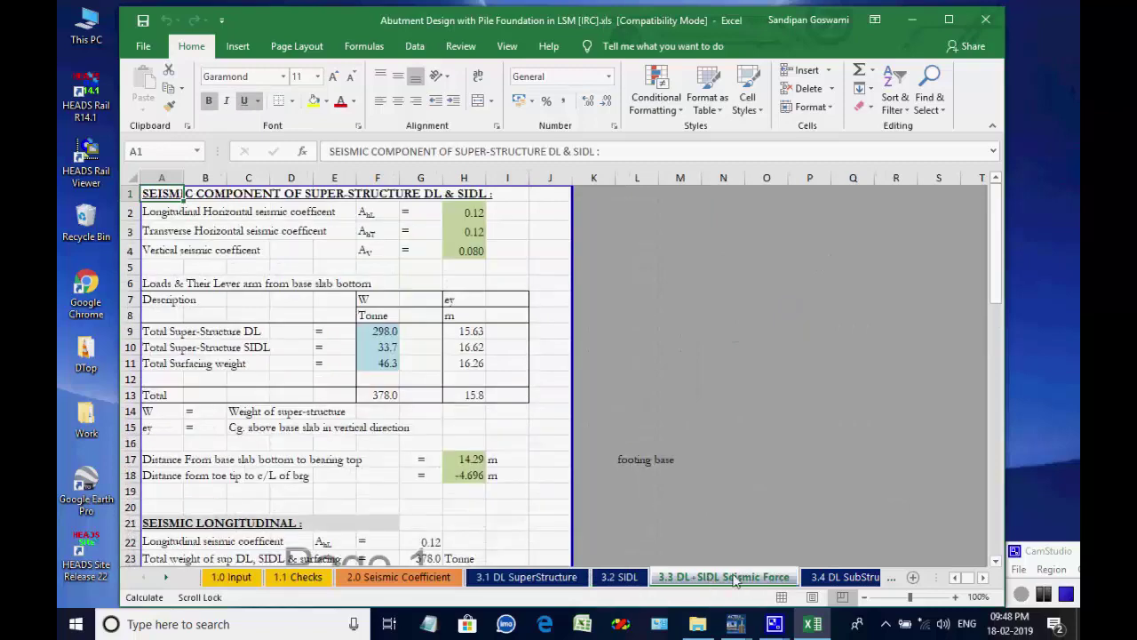
# - Examine the abutment section sketch and the substructure self-weight calculation on the 3.4 DL SubStructure sheet
pyautogui.click(840, 577)
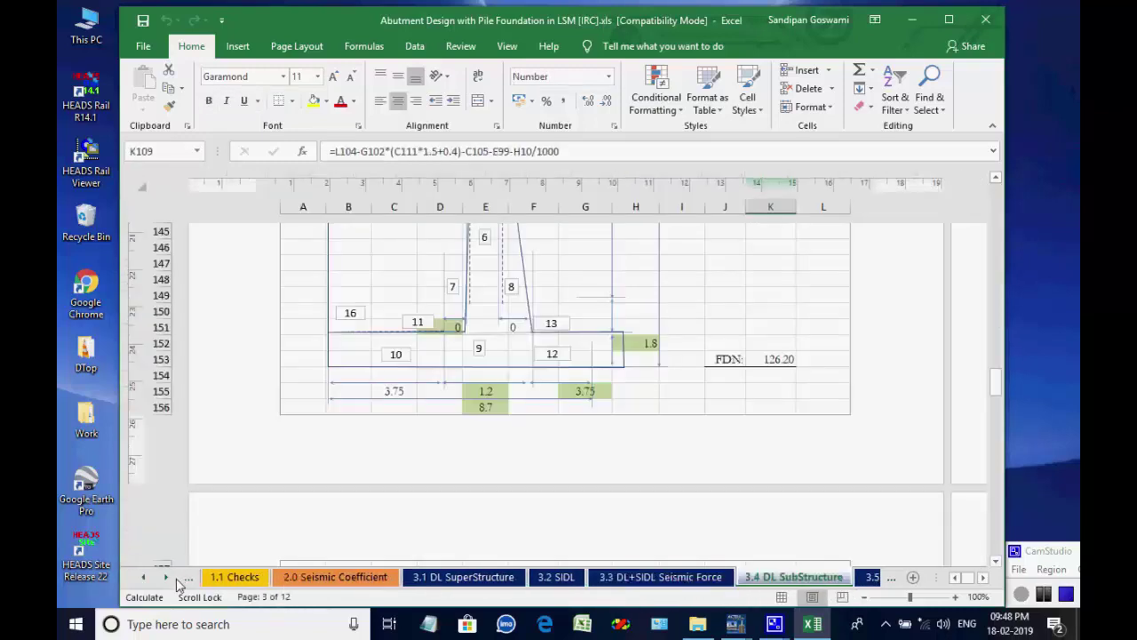
pyautogui.scroll(5, 542, 357)
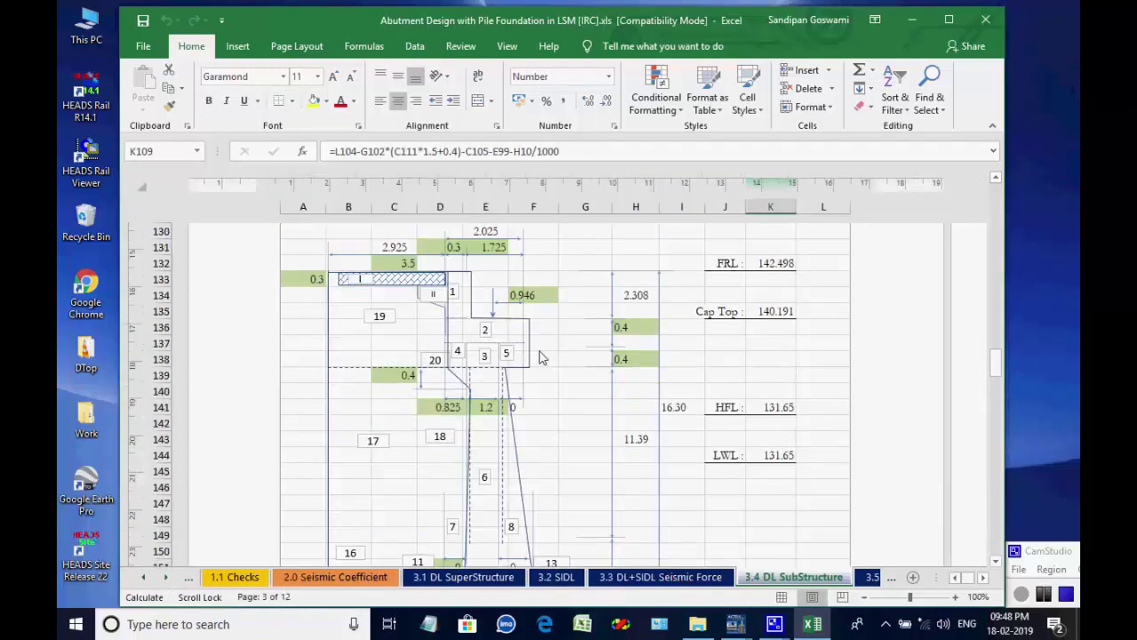
pyautogui.scroll(-15, 542, 357)
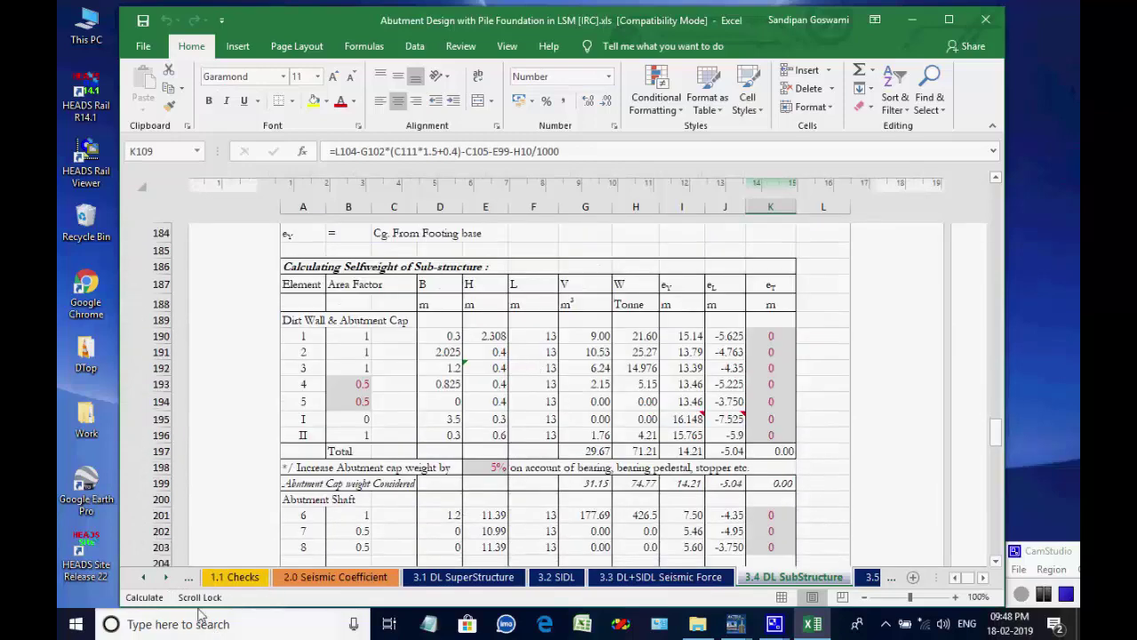
# - Bring the further worksheets into reach and view the 3.5 DL SubStructure Seismic sheet
pyautogui.click(165, 578)
pyautogui.click(165, 577)
pyautogui.click(165, 578)
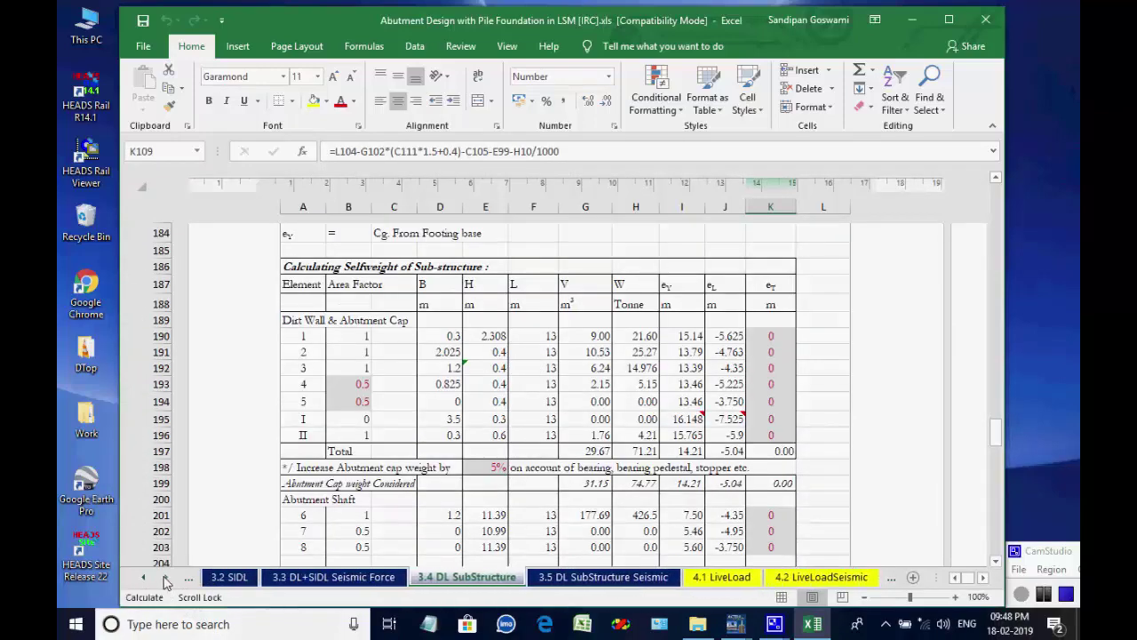
pyautogui.click(165, 578)
pyautogui.click(165, 578)
pyautogui.click(166, 577)
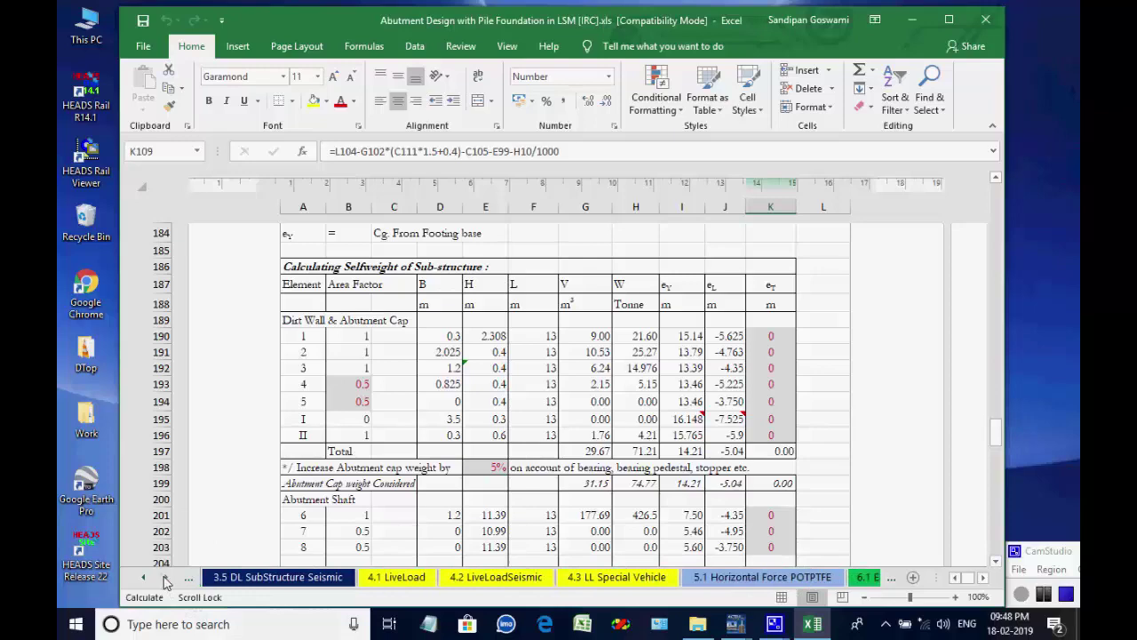
pyautogui.click(240, 577)
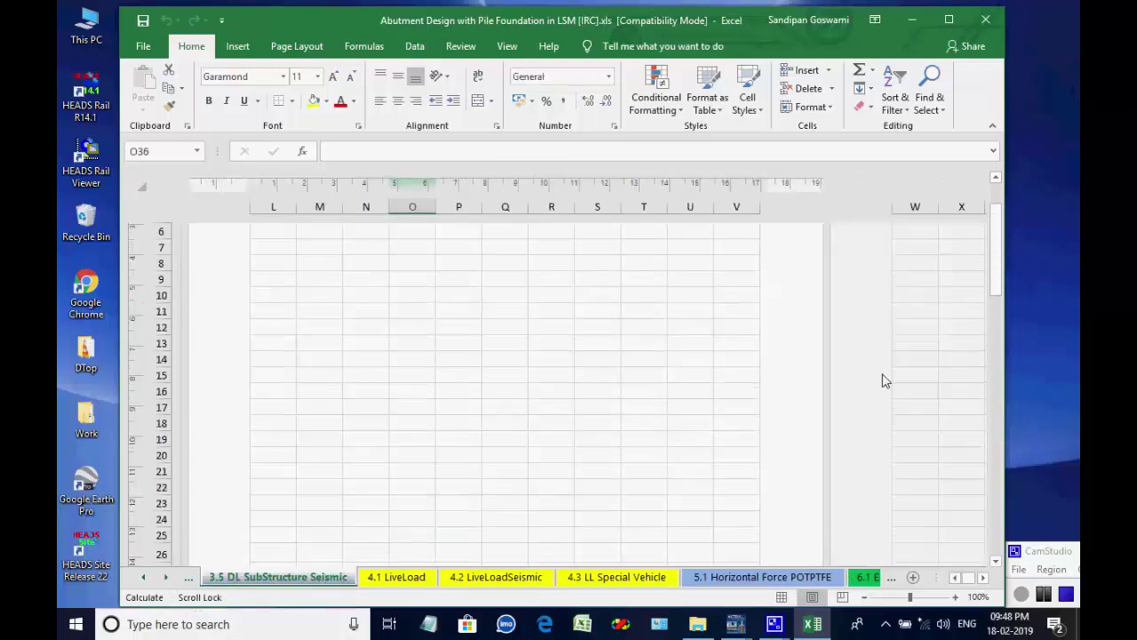
# - Review the live load reactions, live load seismic component, special vehicle load and 5.1 horizontal force sheets
pyautogui.click(407, 578)
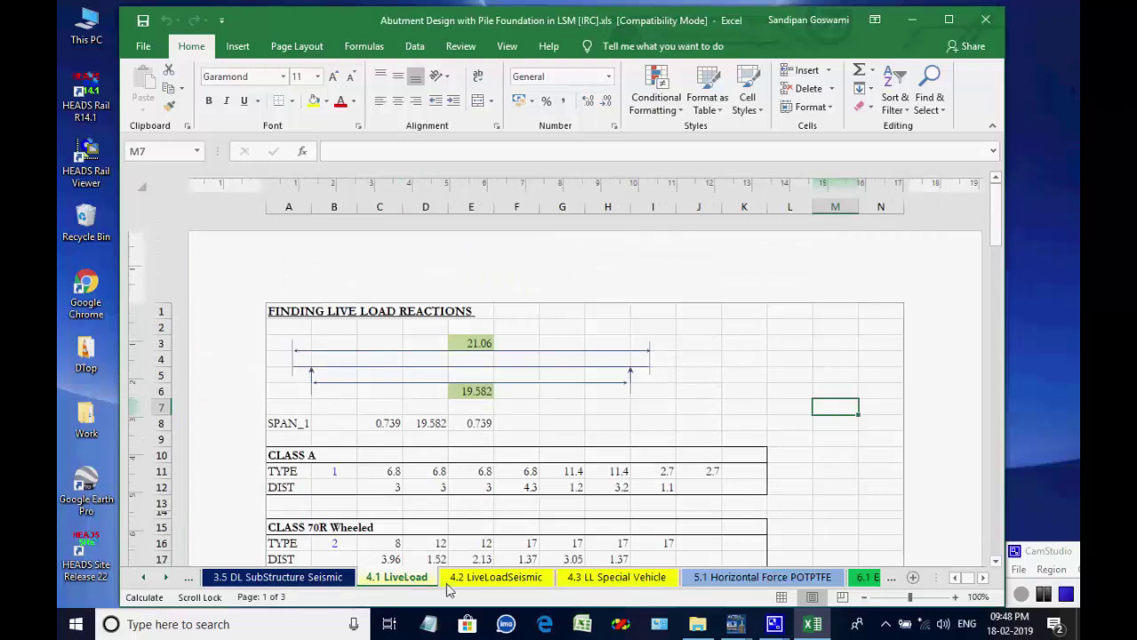
pyautogui.click(450, 583)
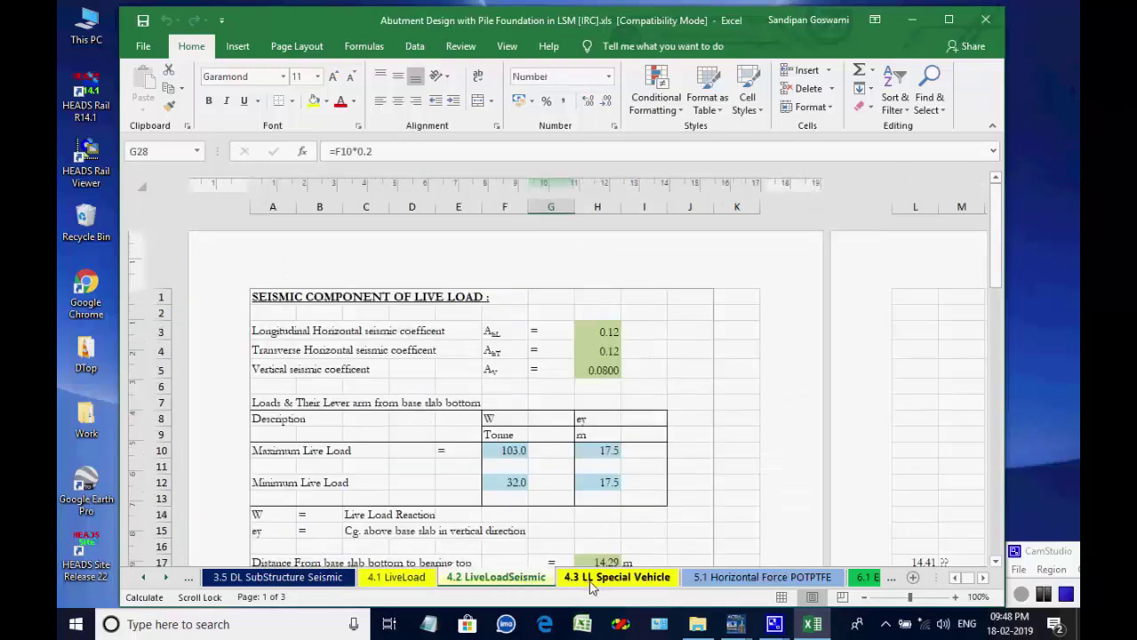
pyautogui.click(591, 587)
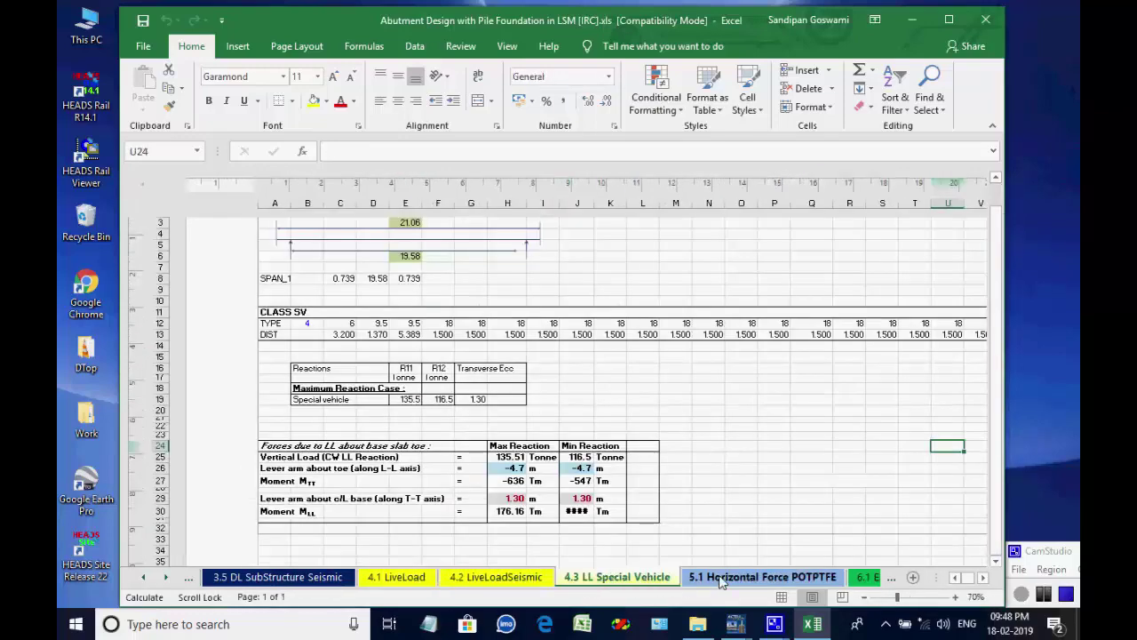
pyautogui.click(780, 580)
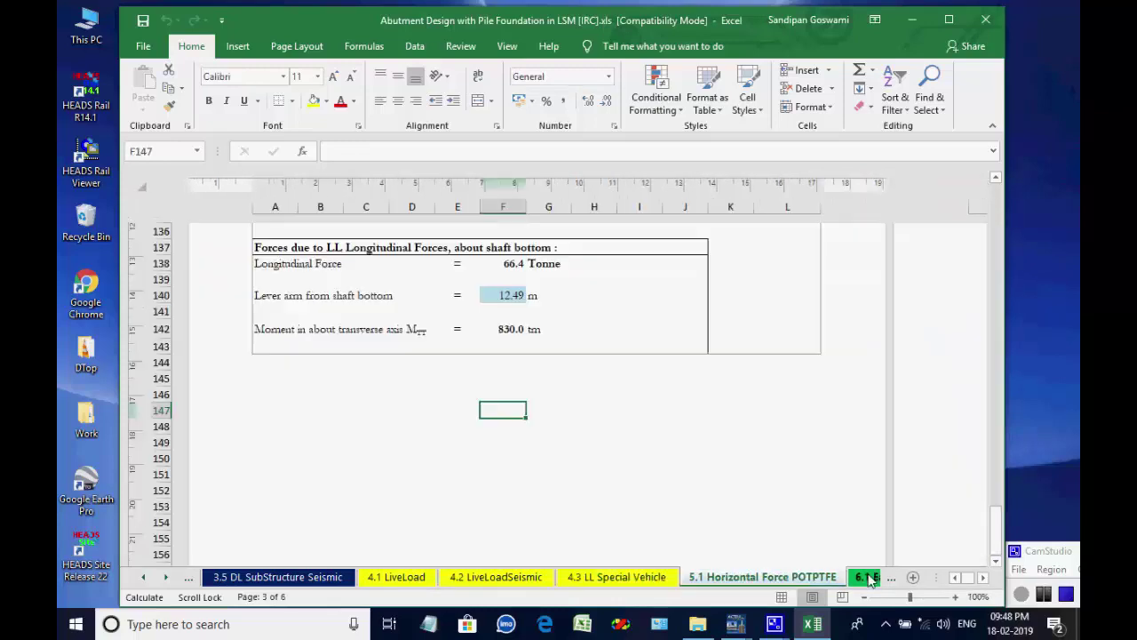
# - Examine the active earth pressure calculation for overturning and sliding, including its pressure diagrams, on the 6.1 EarthPressure sheet
pyautogui.click(870, 578)
pyautogui.scroll(-4, 622, 386)
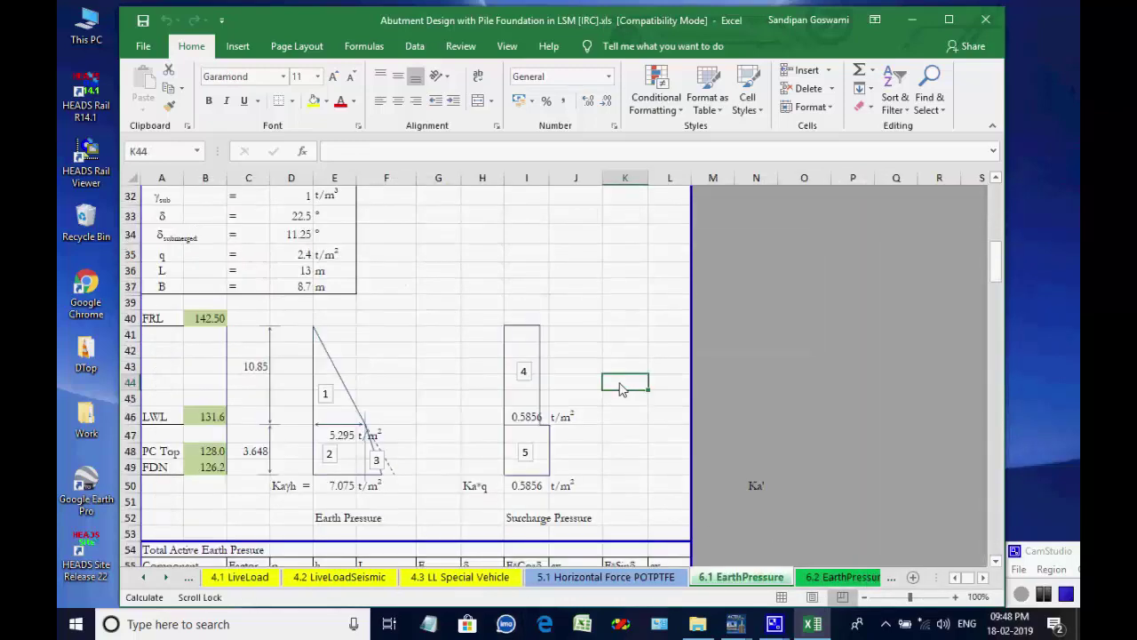
pyautogui.scroll(-3, 622, 385)
pyautogui.scroll(14, 622, 385)
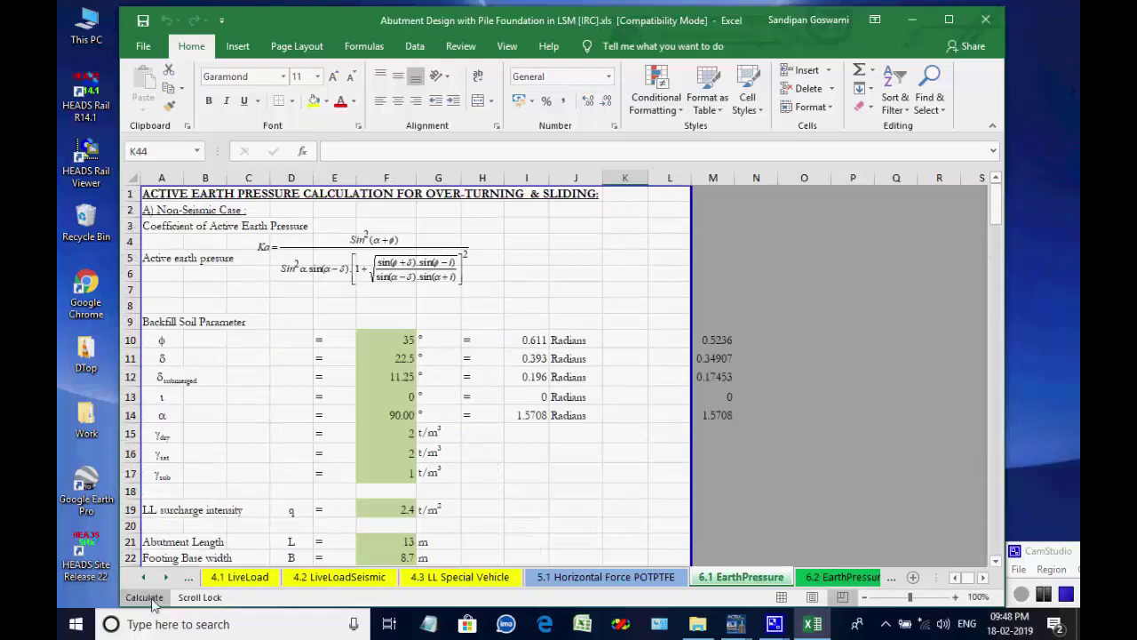
# - Move on through the workbook to check the 6.2 EarthPressure Seismic and 7.1 Fluid Pressure sheets
pyautogui.click(165, 576)
pyautogui.click(166, 577)
pyautogui.click(165, 577)
pyautogui.click(165, 576)
pyautogui.click(165, 577)
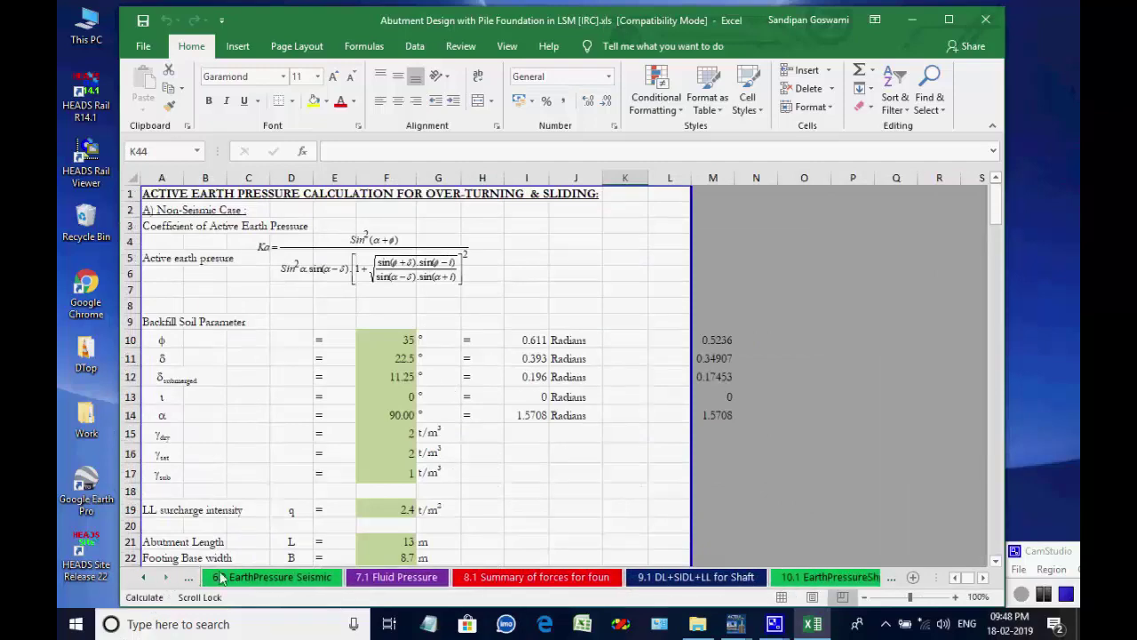
pyautogui.click(222, 578)
pyautogui.click(409, 578)
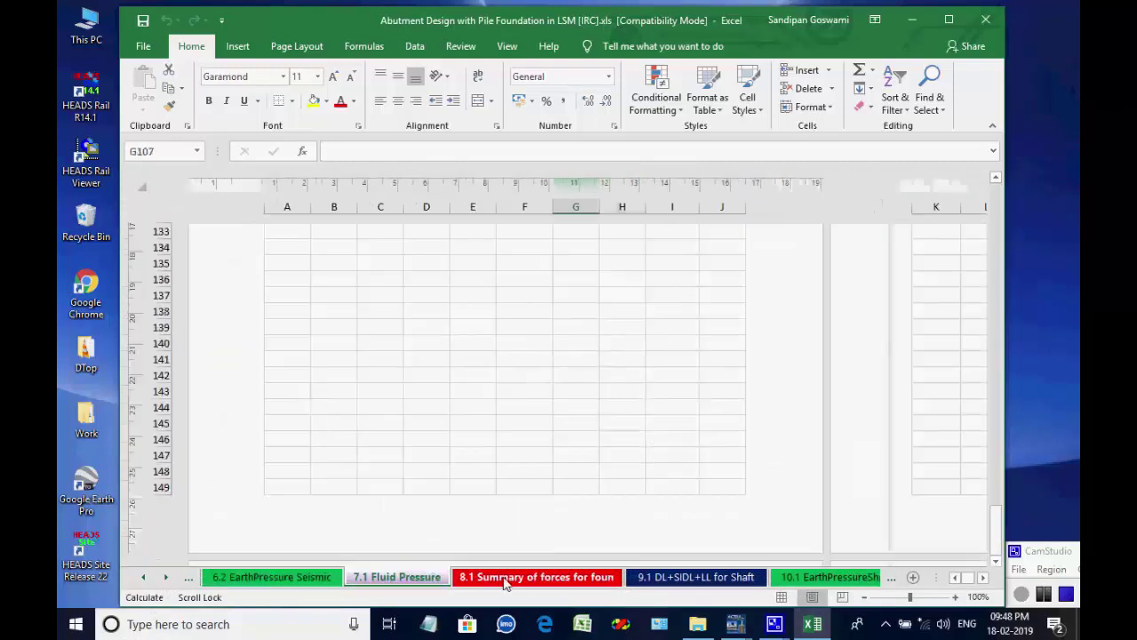
# - Review the summary of forces about the toe for the foundation from its beginning on sheet 8.1
pyautogui.click(505, 578)
pyautogui.scroll(10, 672, 521)
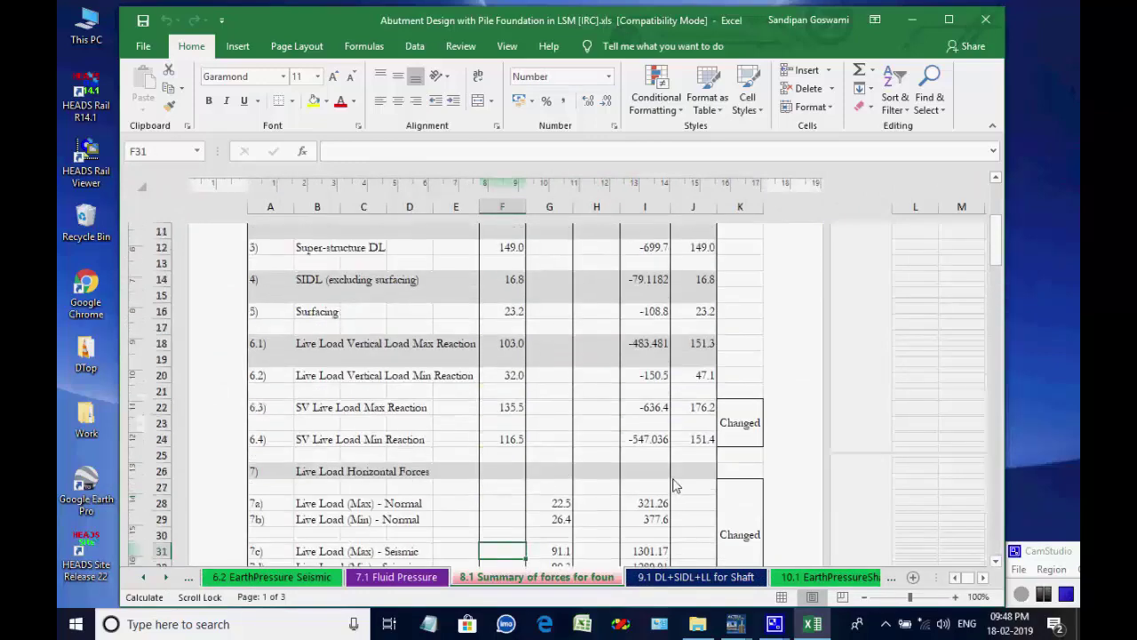
pyautogui.scroll(4, 673, 485)
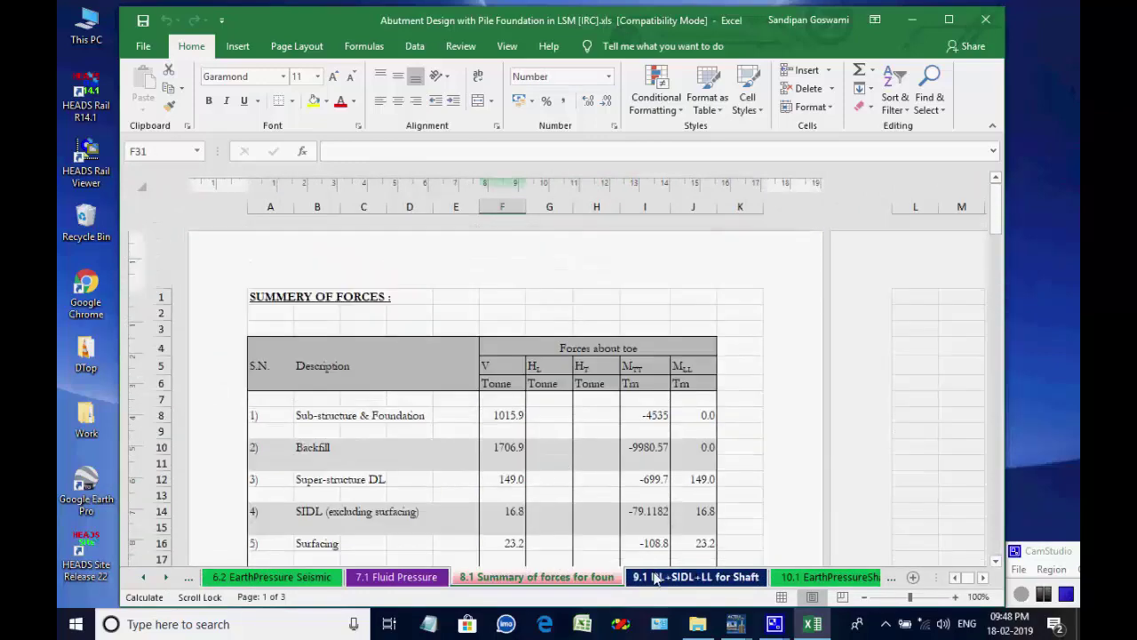
# - Examine the earth pressure calculation for shaft design on the 10.1 EarthPressureShaft sheet up to its start
pyautogui.click(798, 582)
pyautogui.click(819, 577)
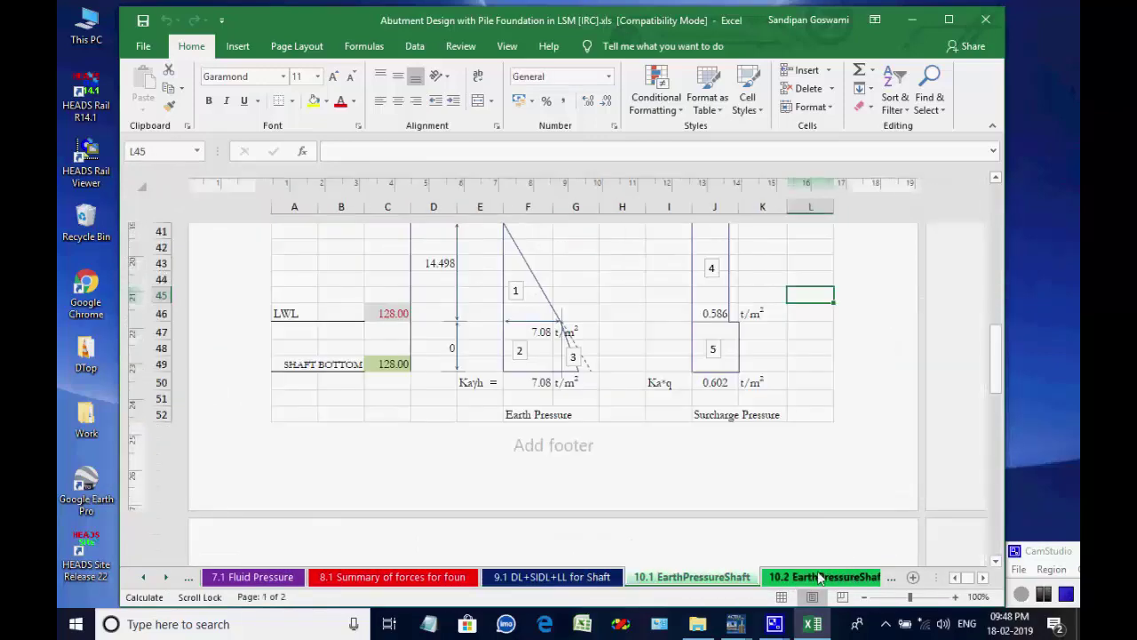
pyautogui.scroll(3, 813, 492)
pyautogui.scroll(10, 812, 492)
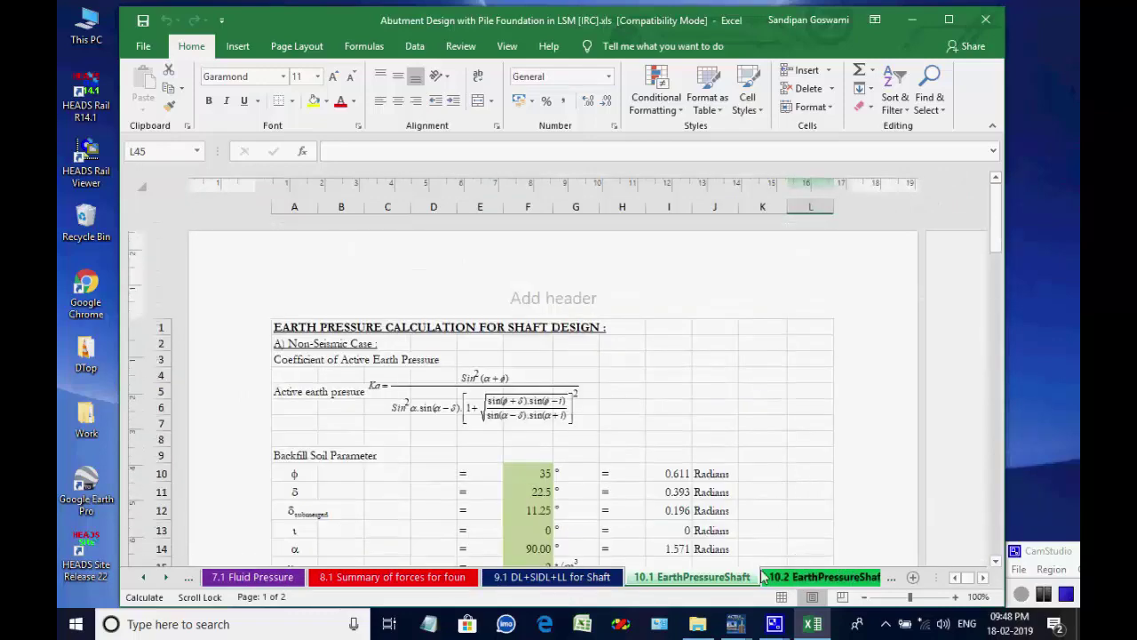
# - Review the shaft's dynamic earth pressure, fluid pressure and summary of forces on sheets 10.2, 11.1 and 12.0
pyautogui.click(167, 579)
pyautogui.click(167, 578)
pyautogui.click(167, 578)
pyautogui.click(167, 579)
pyautogui.click(267, 578)
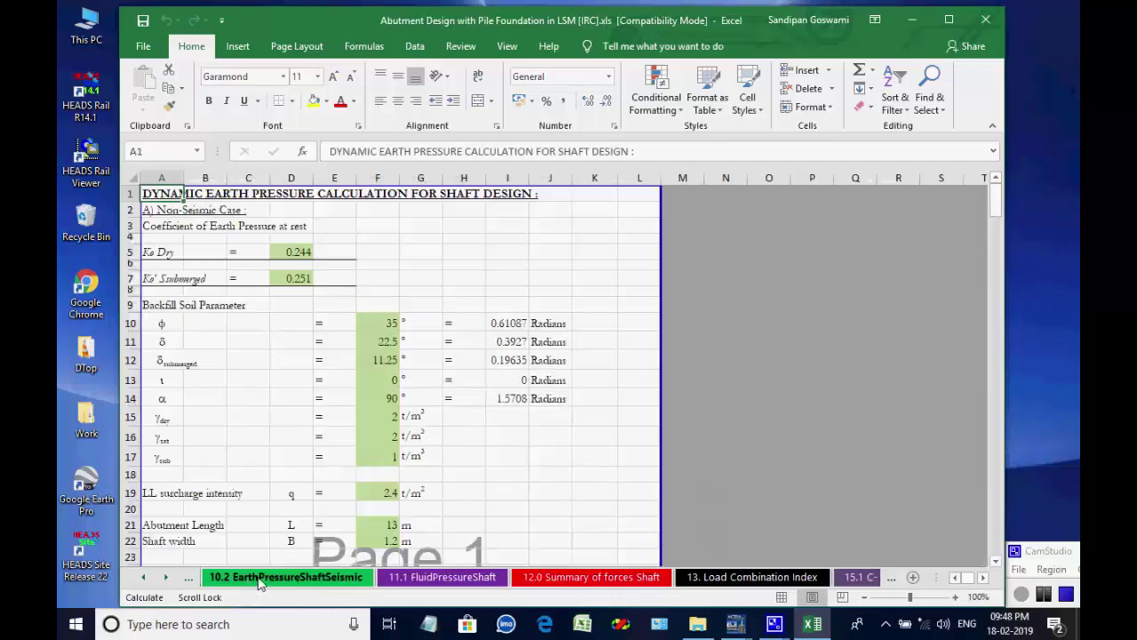
pyautogui.click(427, 579)
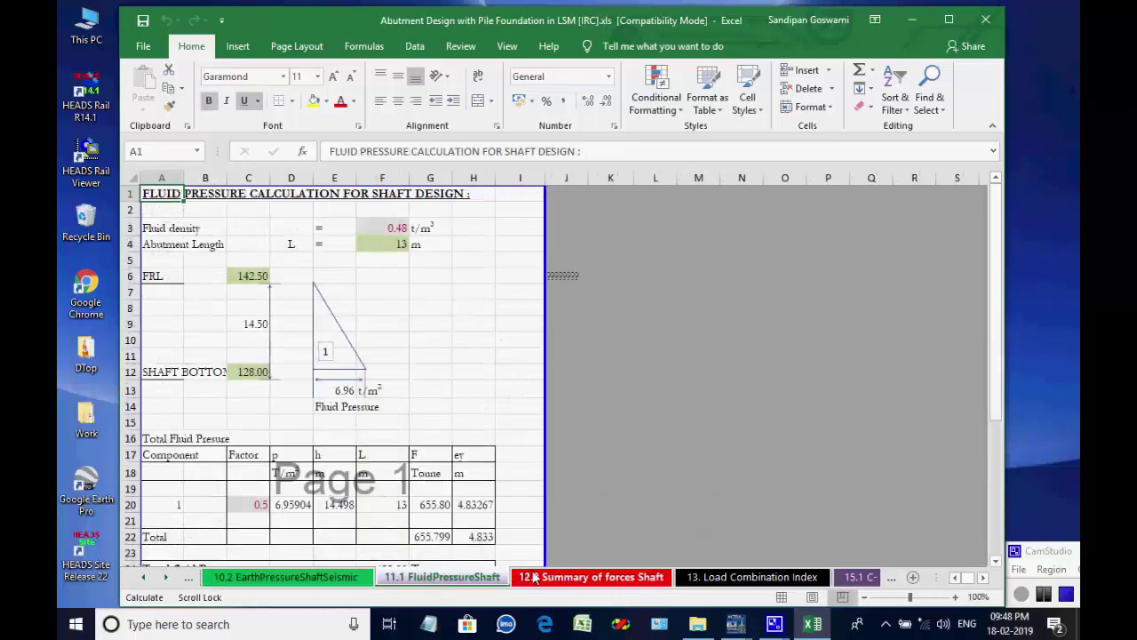
pyautogui.click(522, 577)
# - Review the load combination definitions and the pile foundation's vertical capacity combinations and check on sheets 13, 15.1 and 15.2
pyautogui.click(756, 577)
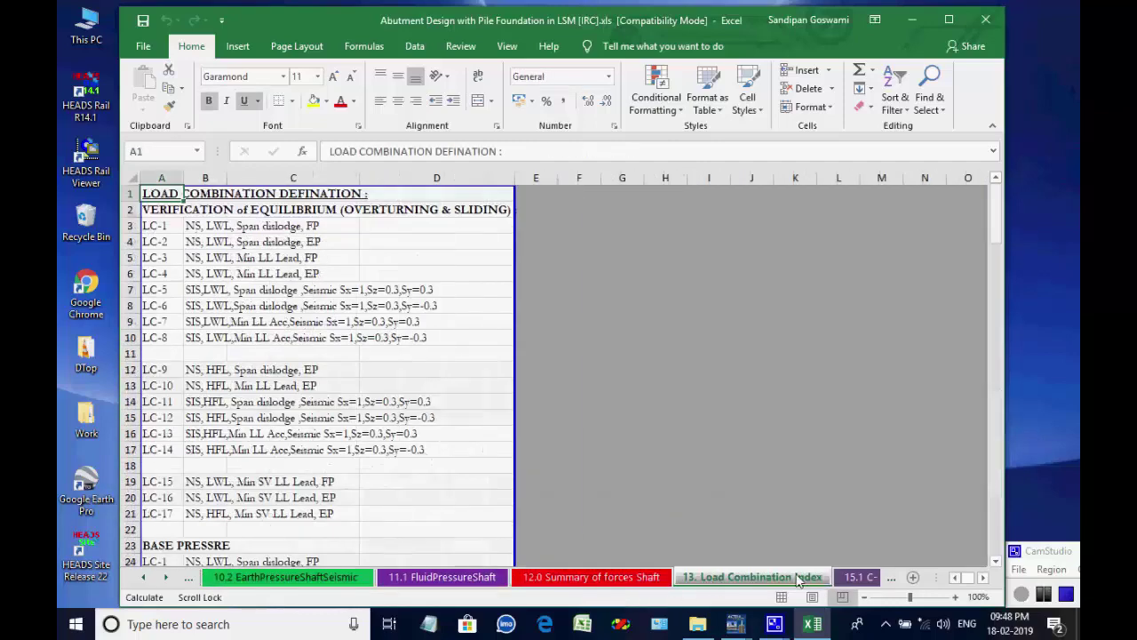
pyautogui.click(855, 577)
pyautogui.click(826, 578)
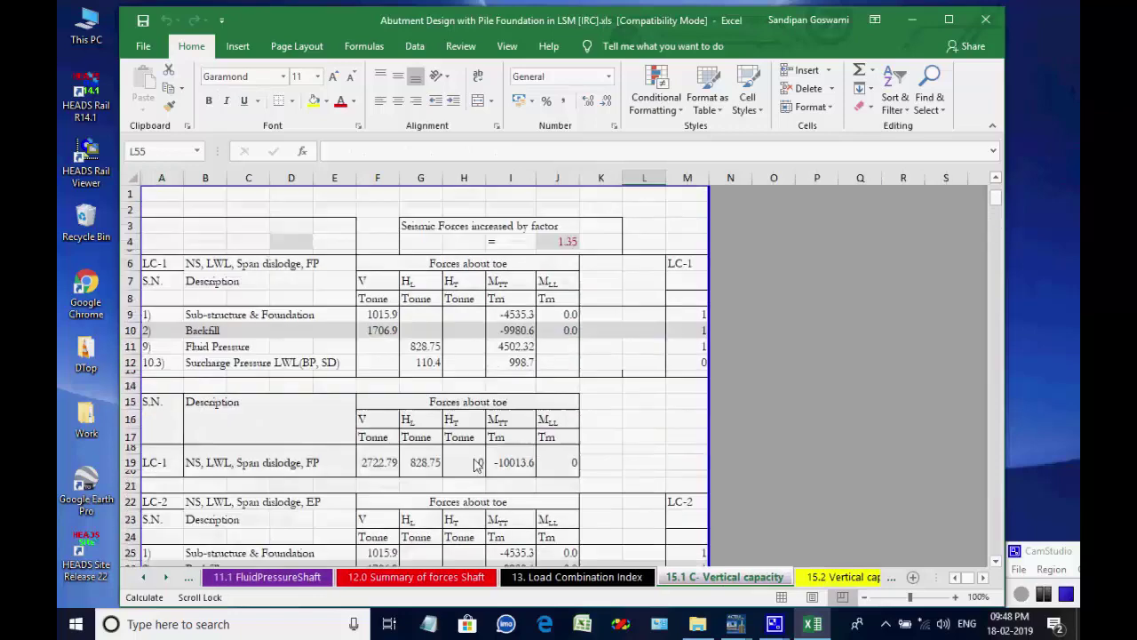
pyautogui.click(840, 576)
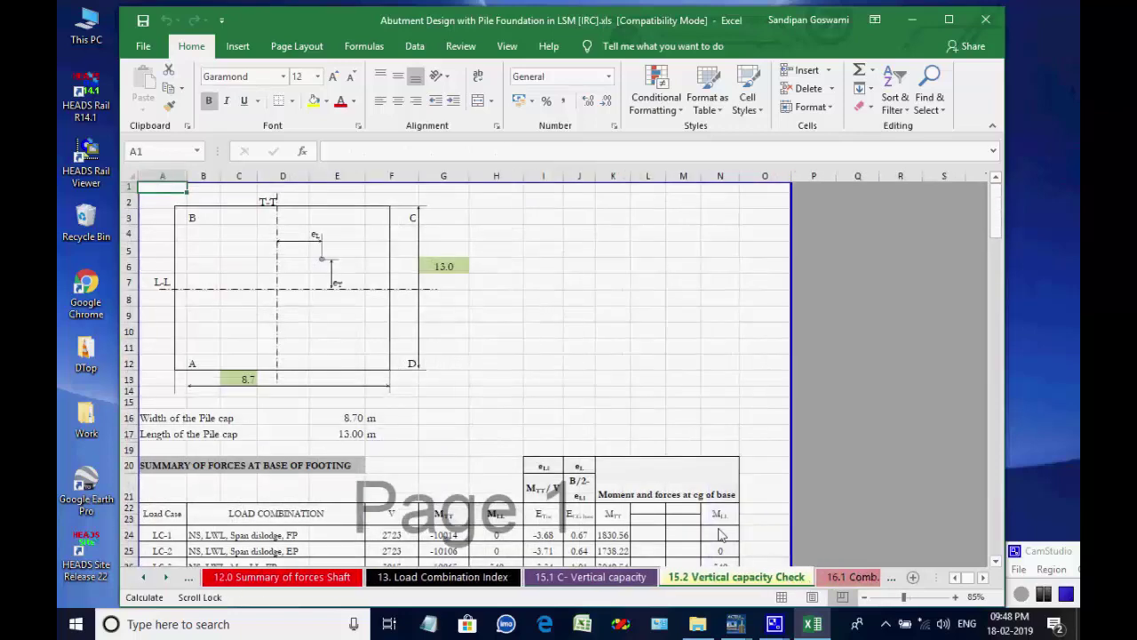
# - Review the ULS load combinations for pile design and the pile cap's longitudinal bending design on sheets 16.2 and 16.4D_PC_L
pyautogui.click(839, 577)
pyautogui.click(840, 579)
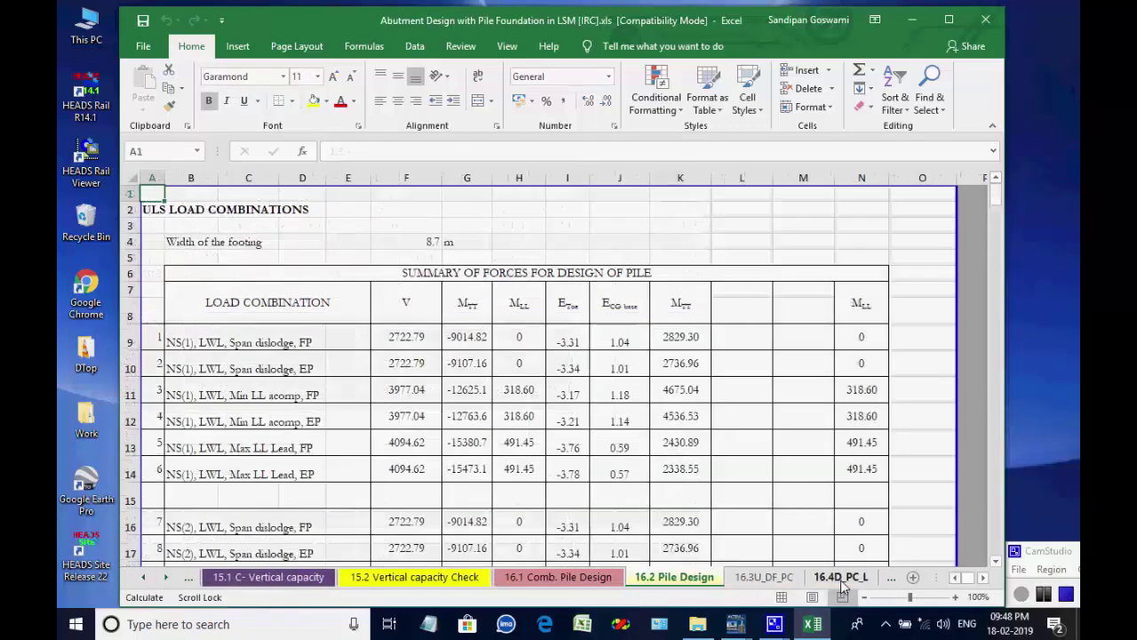
pyautogui.click(841, 578)
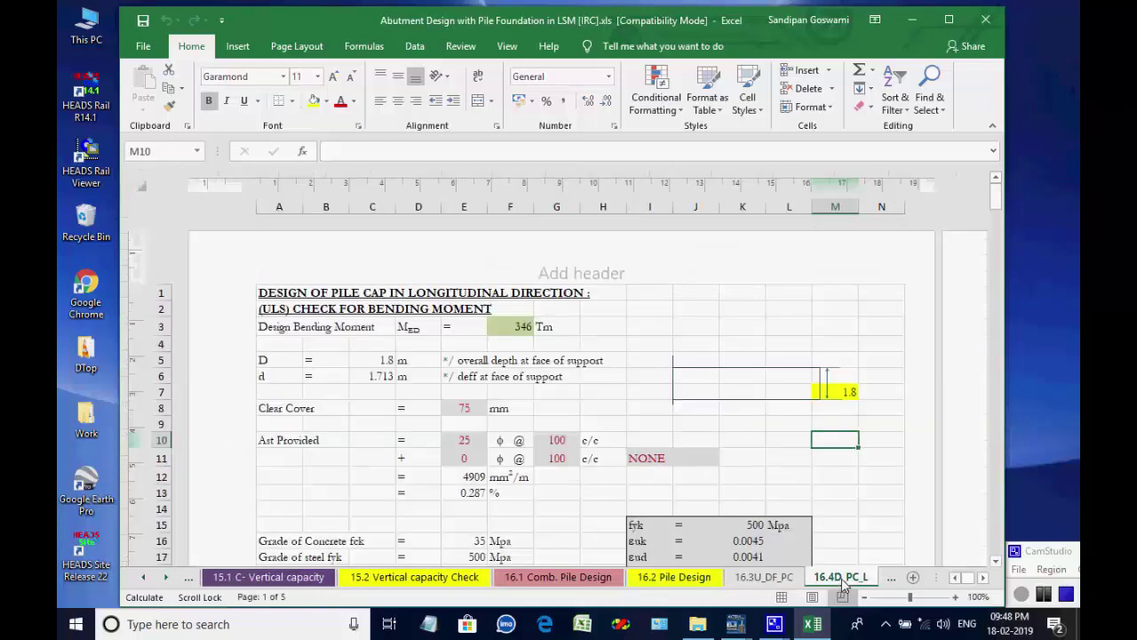
# - Advance to the 16.5 P Shear sheet and examine the shear check at the face of the pile
pyautogui.click(165, 577)
pyautogui.click(165, 577)
pyautogui.click(166, 578)
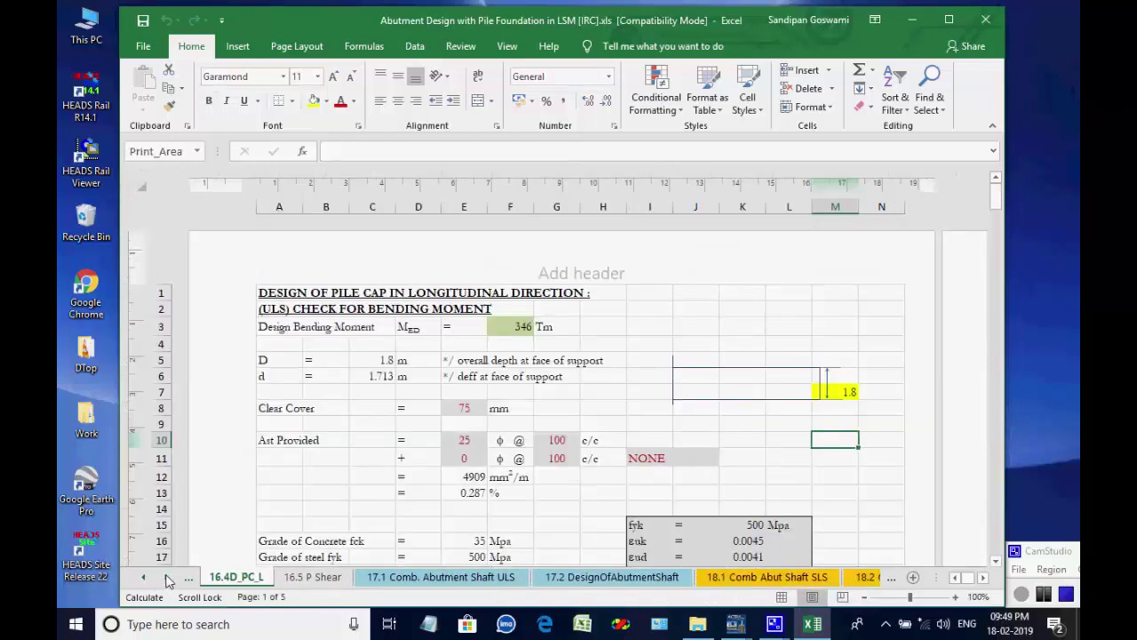
pyautogui.click(166, 578)
pyautogui.click(237, 578)
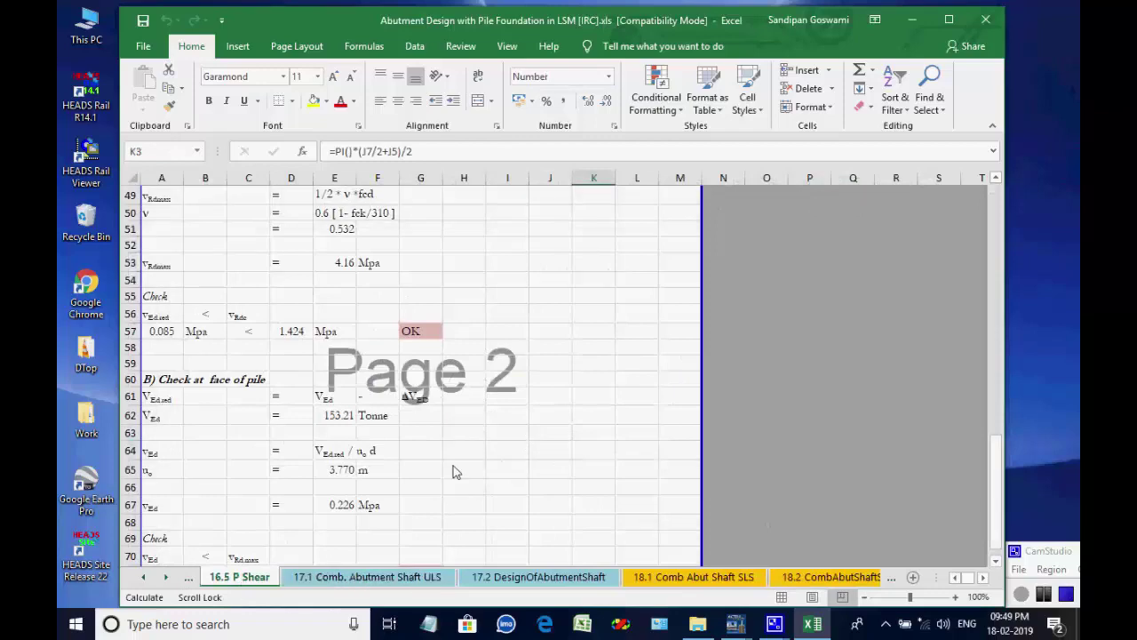
# - Review the earlier punching shear calculations on 16.5 P Shear and the abutment shaft's ULS load combinations on sheet 17.1
pyautogui.scroll(15, 452, 470)
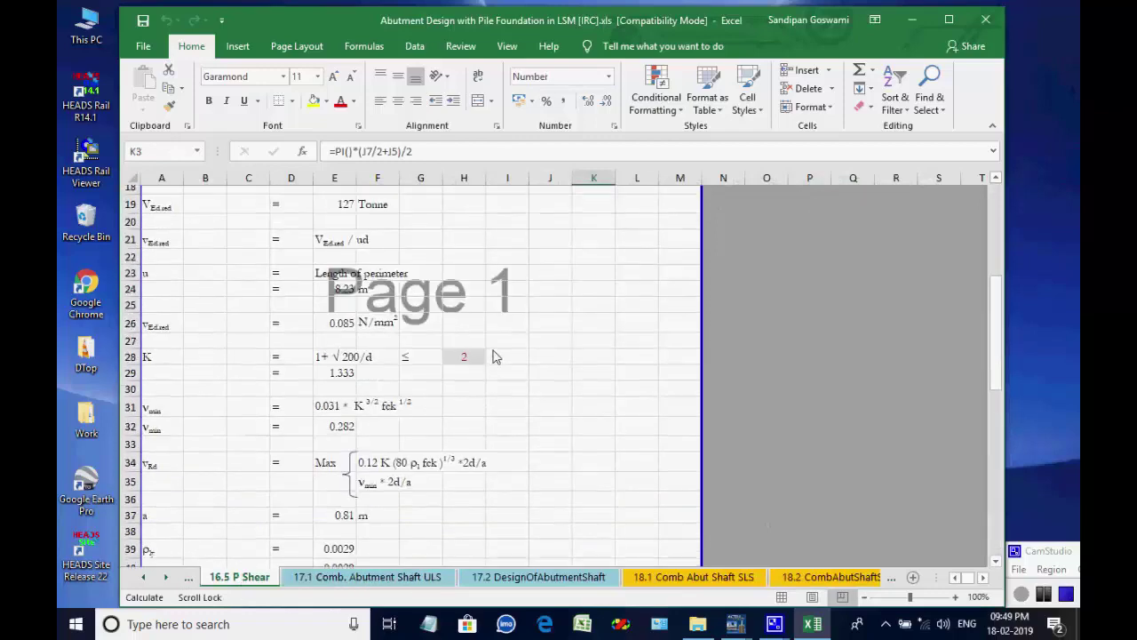
pyautogui.click(405, 579)
pyautogui.scroll(15, 493, 459)
pyautogui.scroll(20, 493, 459)
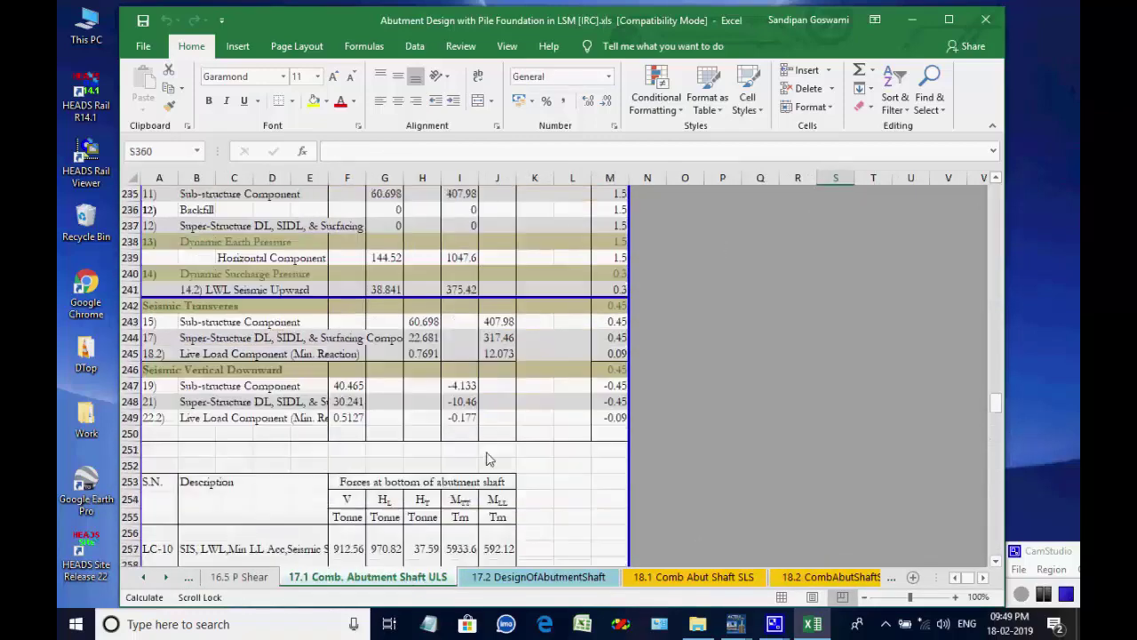
pyautogui.moveTo(994, 384); pyautogui.dragTo(998, 181)
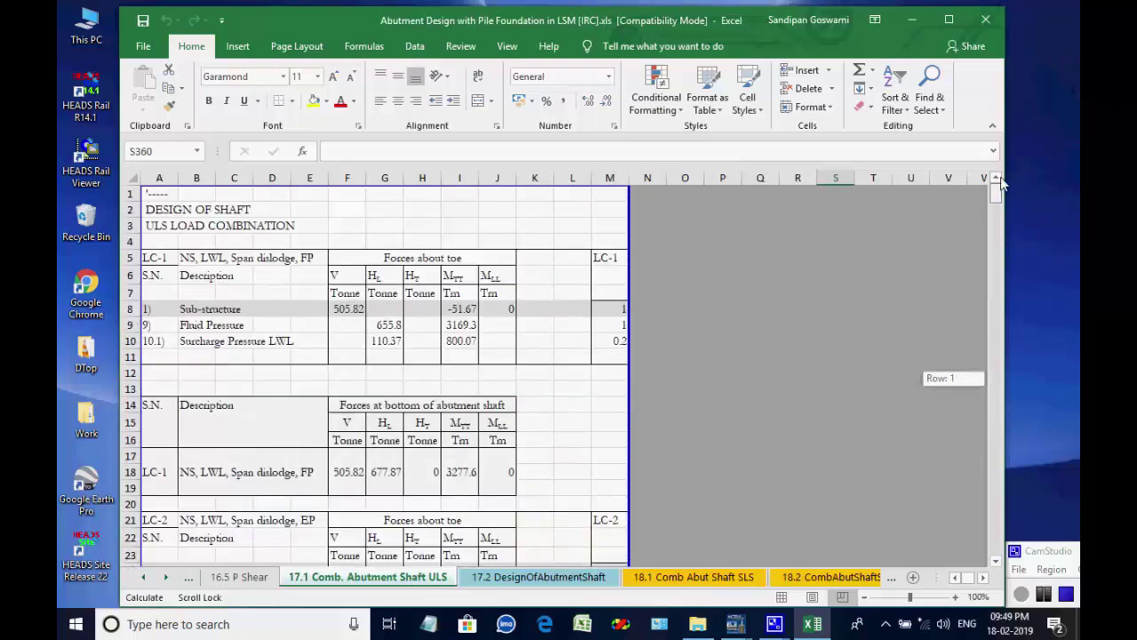
# - Review the abutment shaft's ULS check, SLS load combinations and SLS summary on sheets 17.2, 18.1 and 18.2
pyautogui.click(538, 577)
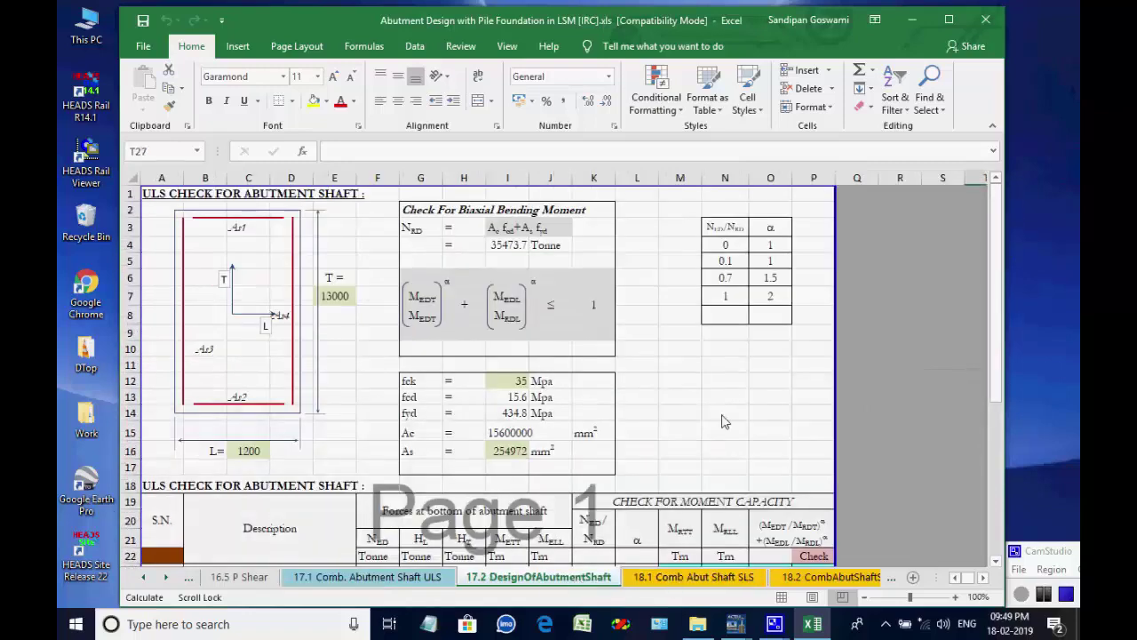
pyautogui.click(711, 576)
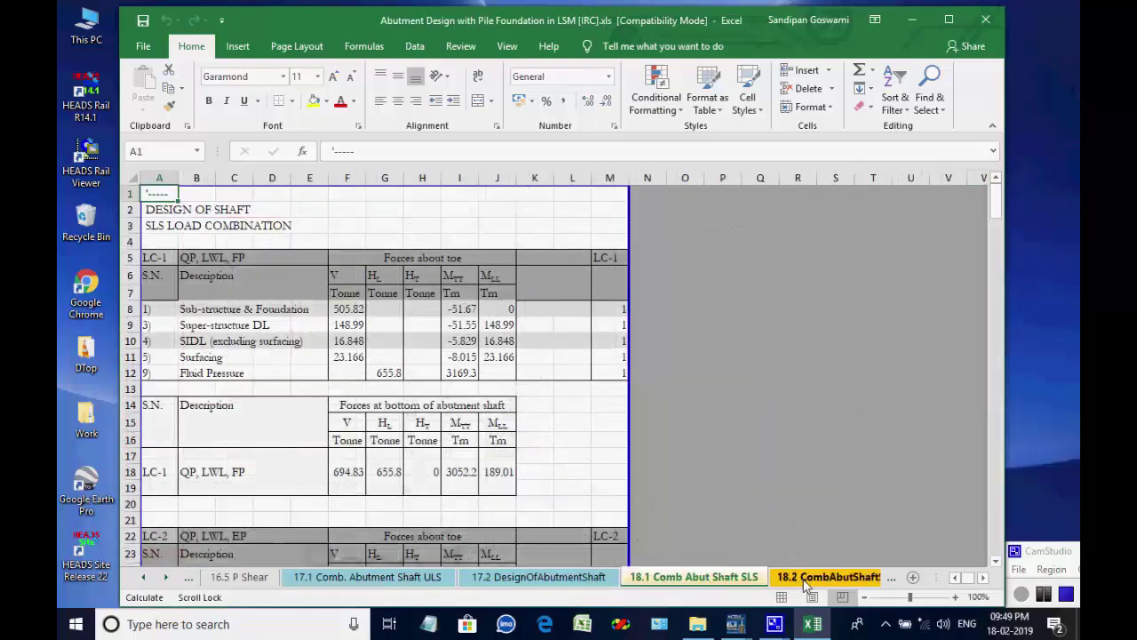
pyautogui.click(804, 579)
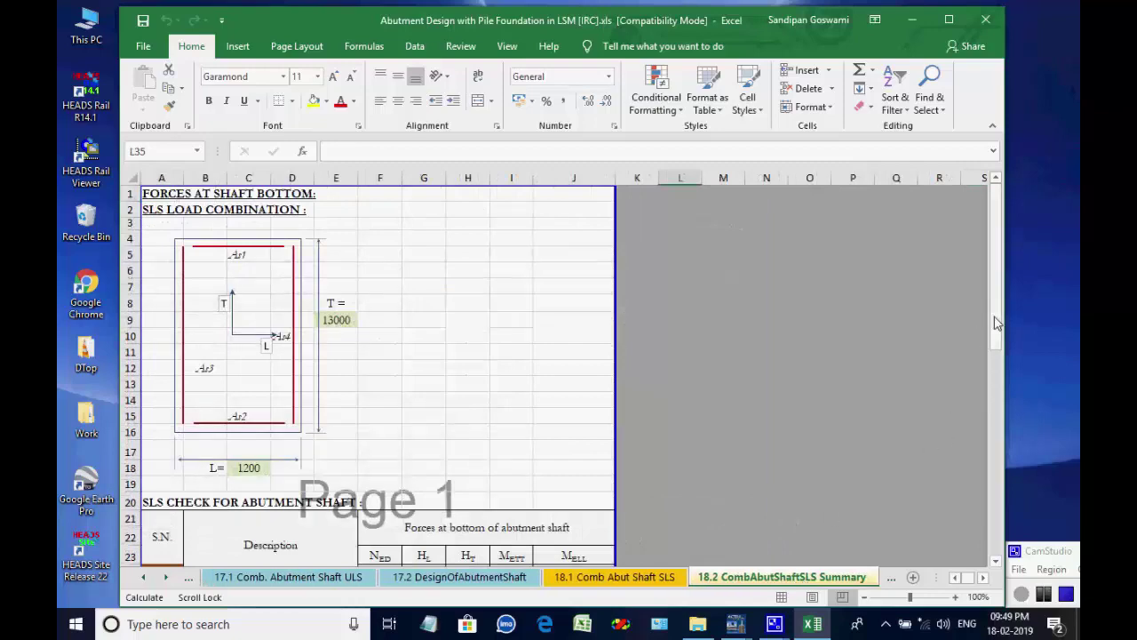
pyautogui.moveTo(996, 324); pyautogui.dragTo(996, 320)
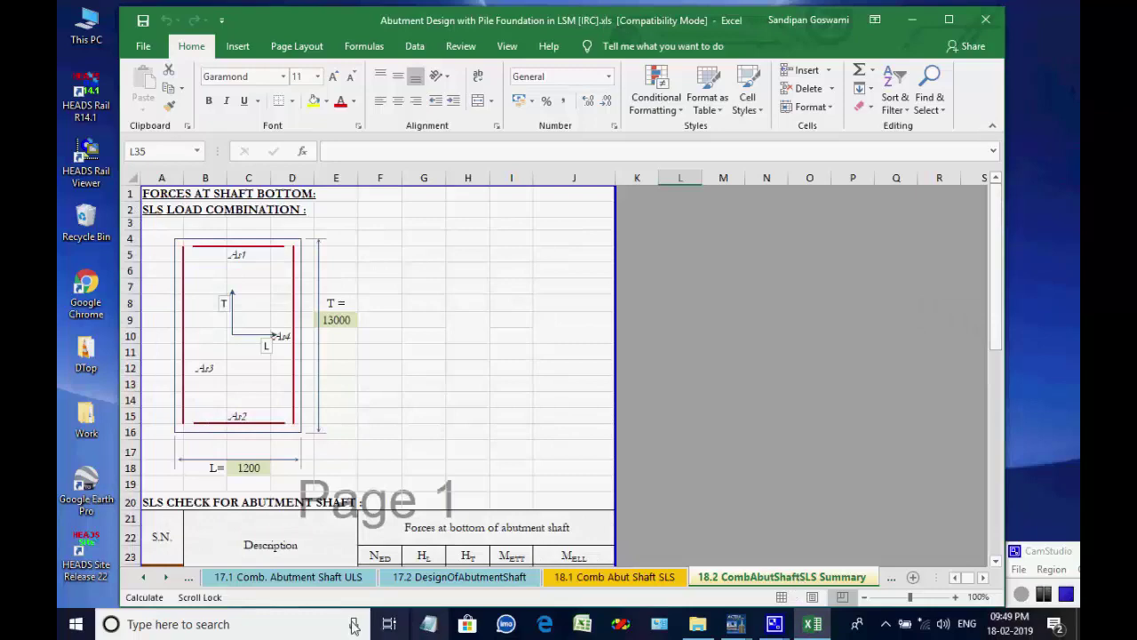
# - Review the shaft's second-order check, the dirt wall design and the abutment confinement calculation on sheets 19.1, 20.1 and 19.2
pyautogui.click(168, 576)
pyautogui.click(167, 576)
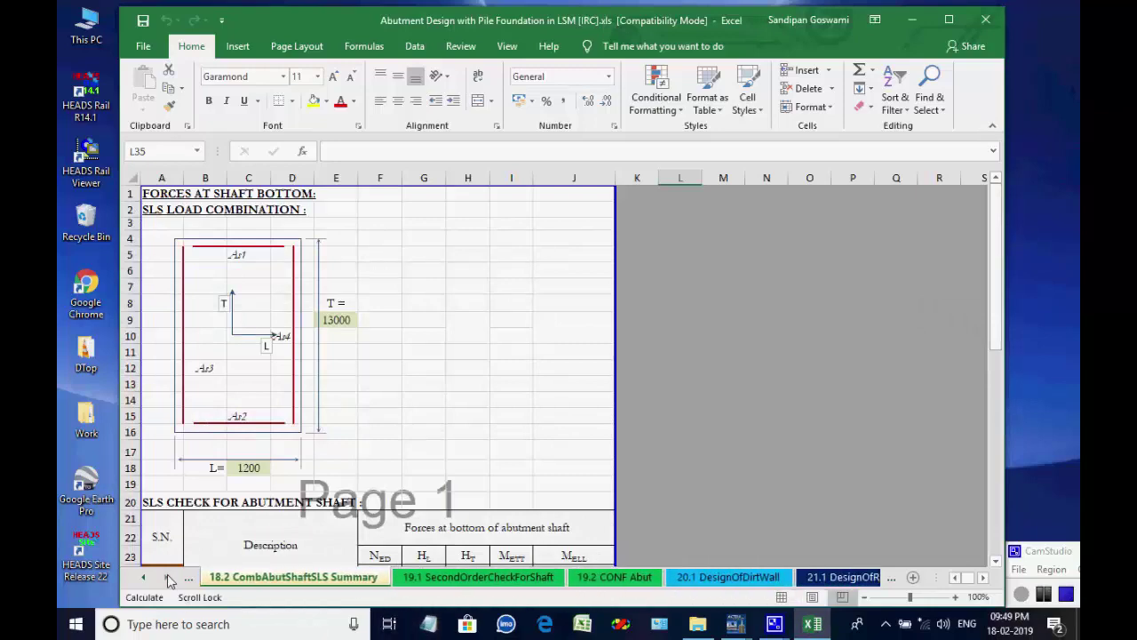
pyautogui.click(167, 576)
pyautogui.click(253, 579)
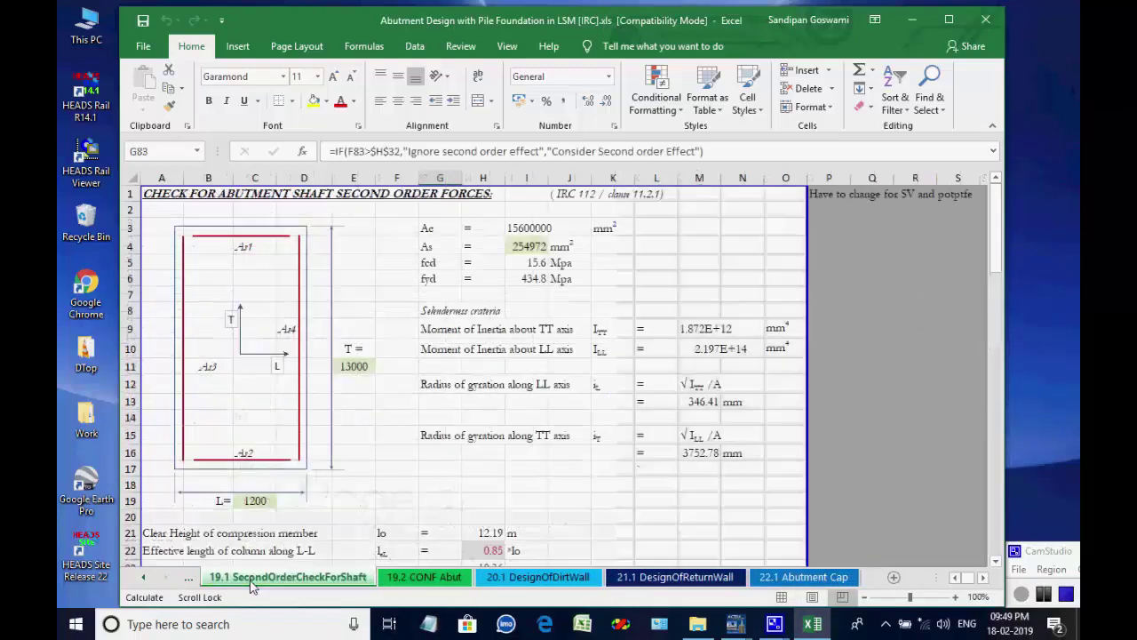
pyautogui.click(423, 575)
pyautogui.click(536, 577)
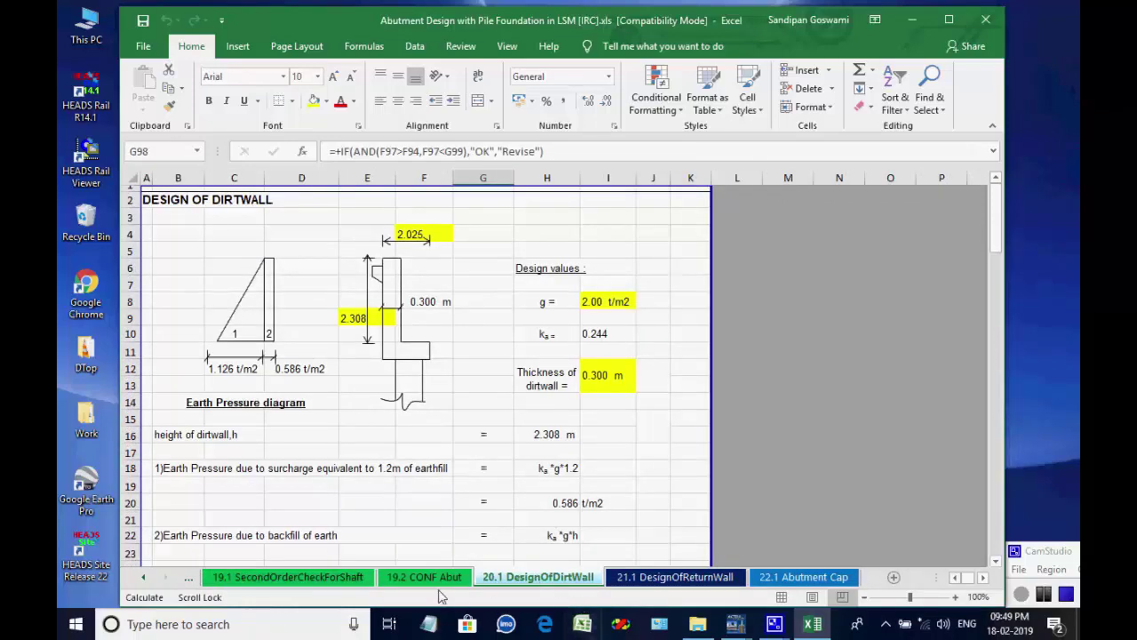
pyautogui.click(440, 577)
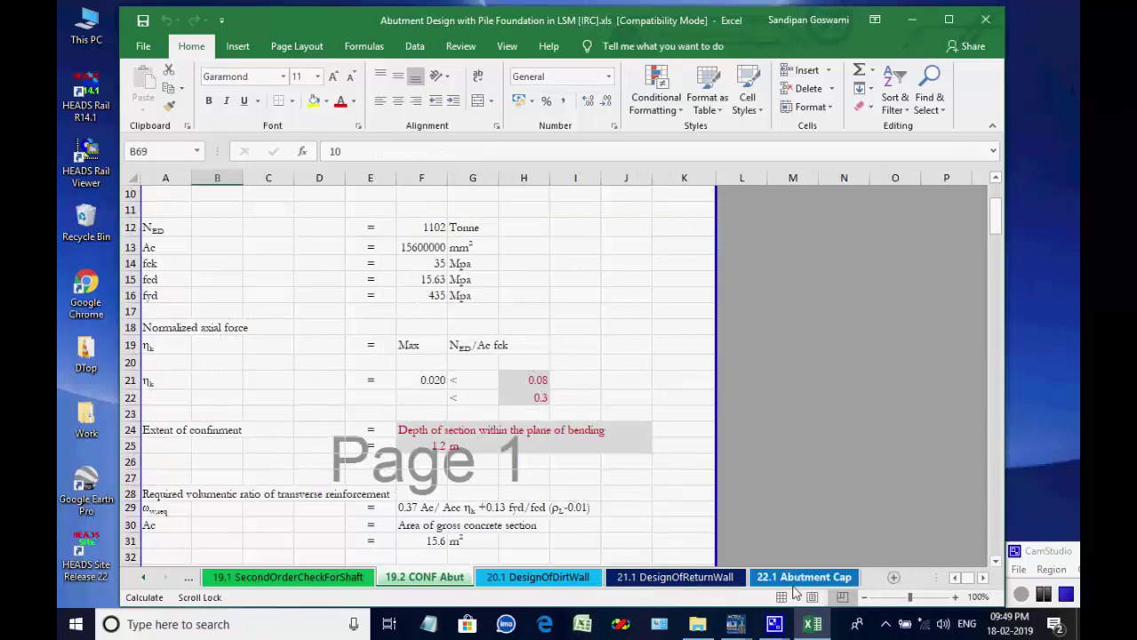
# - Examine the end return wall's design, reinforcement and shear check on the 21.1 DesignOfReturnWall sheet
pyautogui.click(702, 577)
pyautogui.scroll(5, 771, 399)
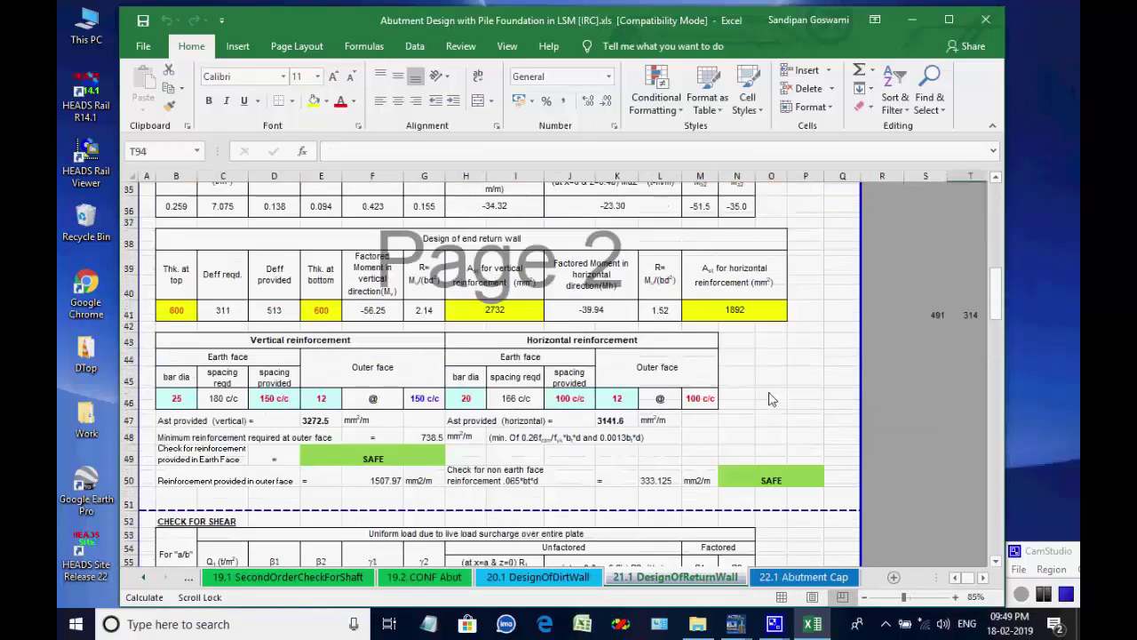
pyautogui.scroll(-15, 772, 399)
pyautogui.scroll(7, 748, 413)
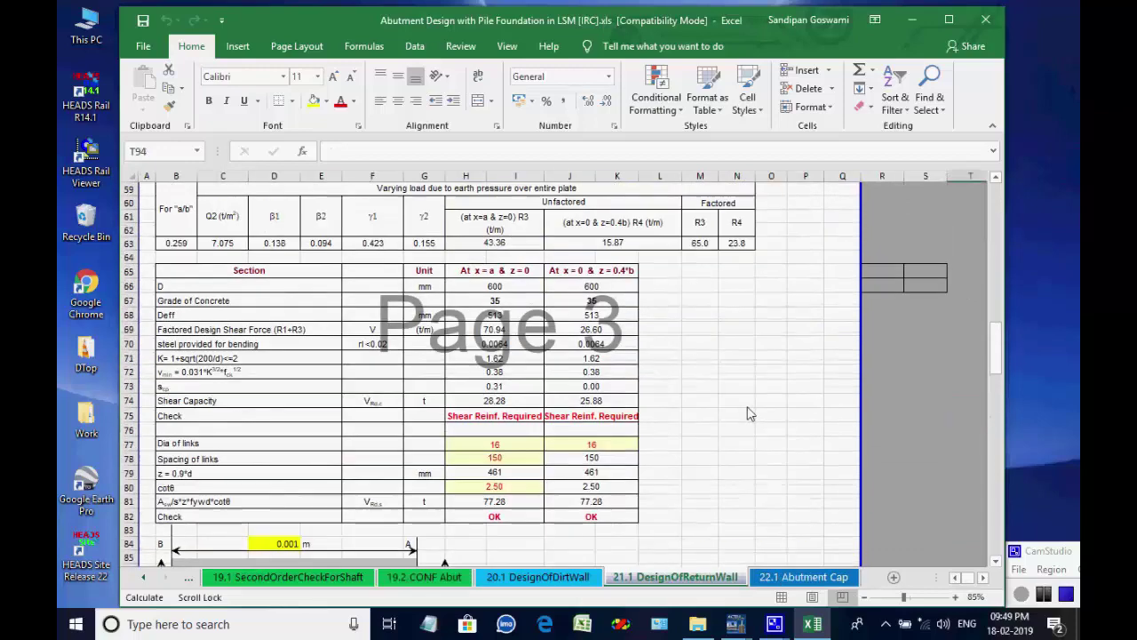
pyautogui.scroll(18, 748, 413)
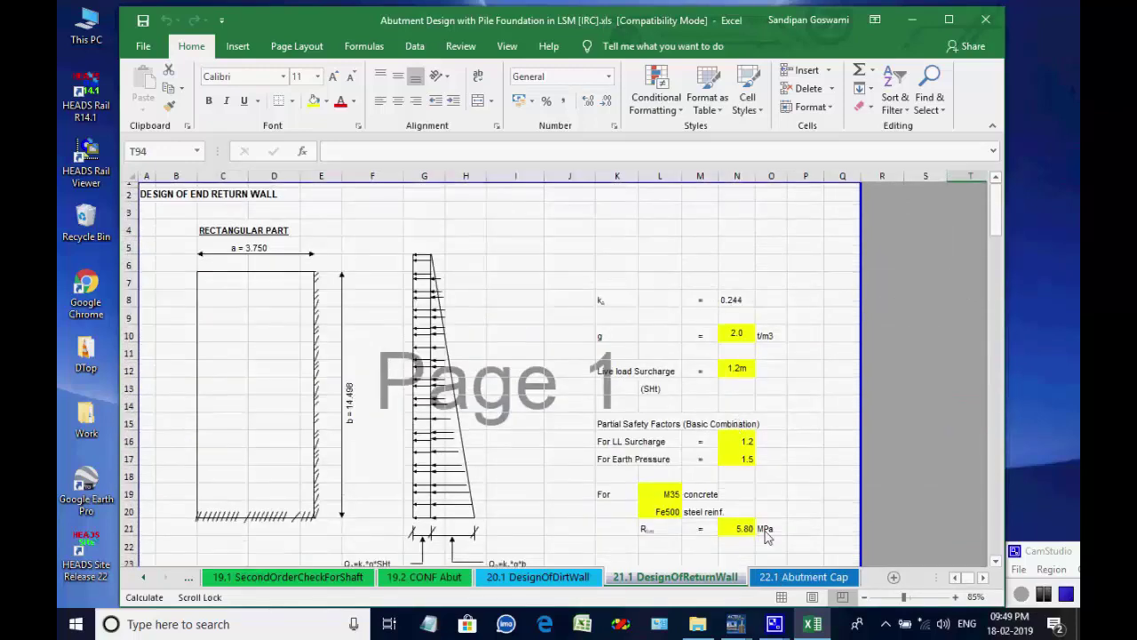
# - Review the abutment cap design on sheet 22.1 and close the abutment design workbook
pyautogui.click(812, 583)
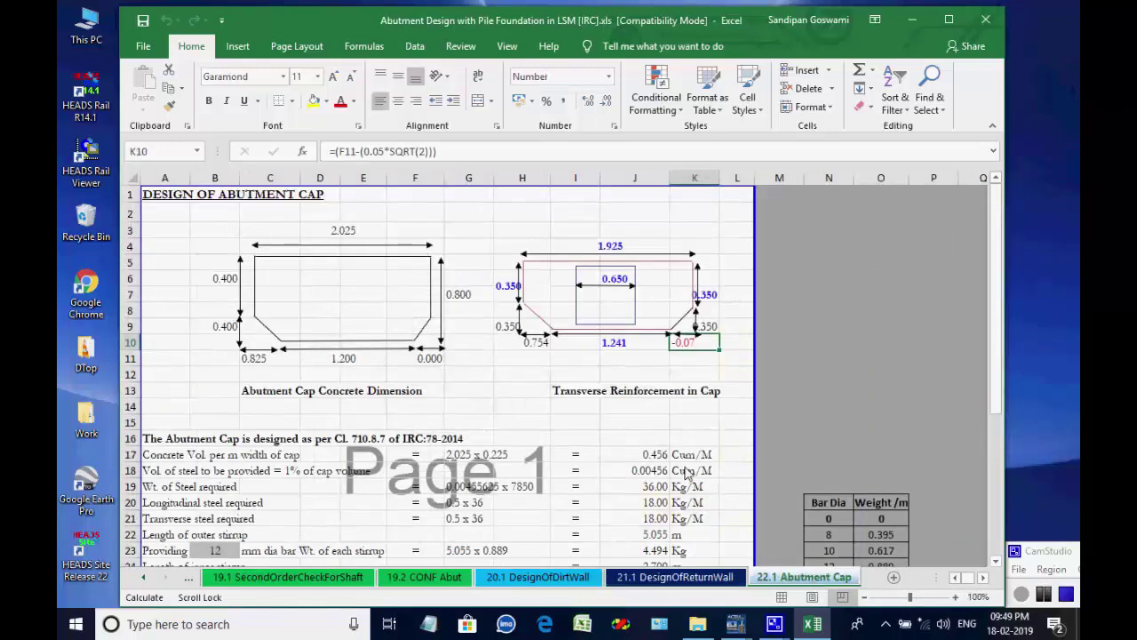
pyautogui.scroll(-15, 681, 469)
pyautogui.scroll(15, 685, 469)
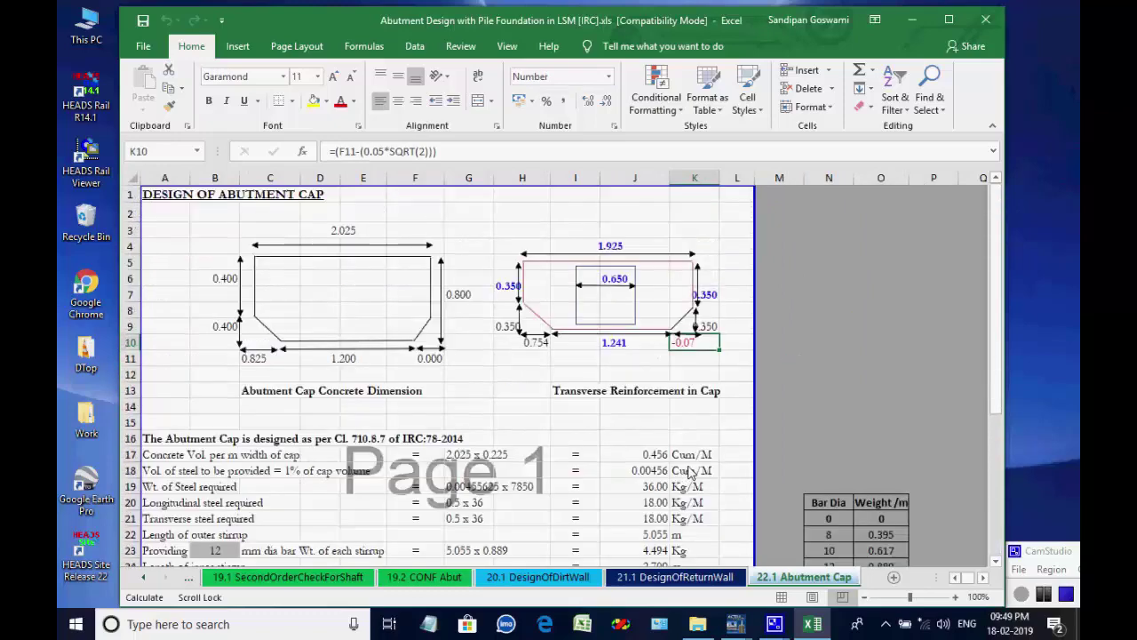
pyautogui.click(986, 19)
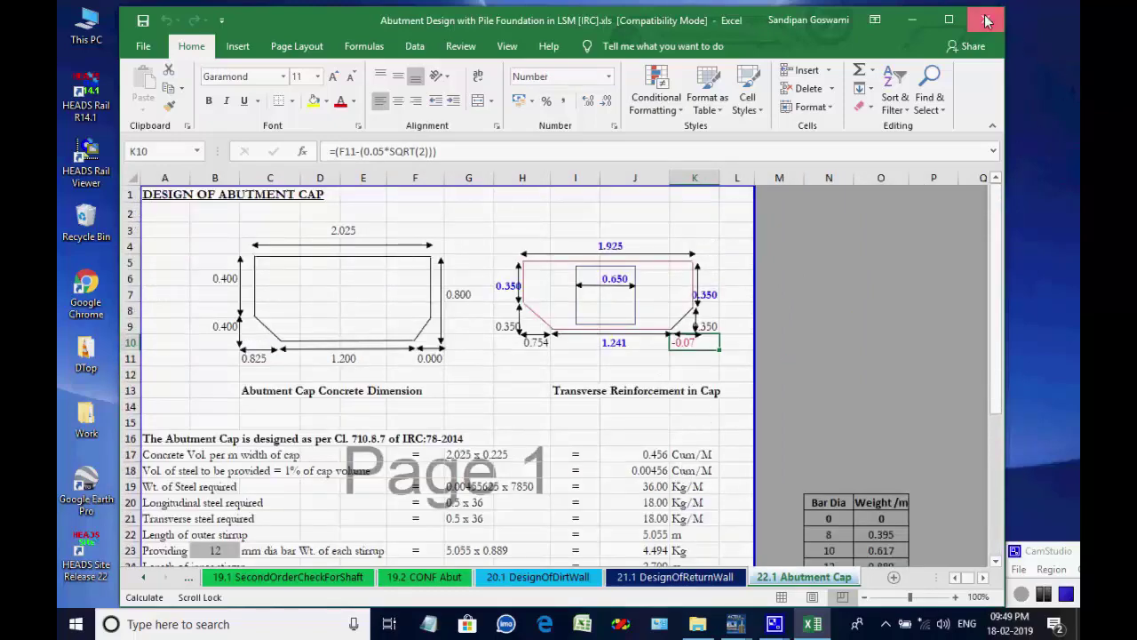
# - Process a new limit state RCC pier design with pile foundation using the existing input data
pyautogui.click(631, 43)
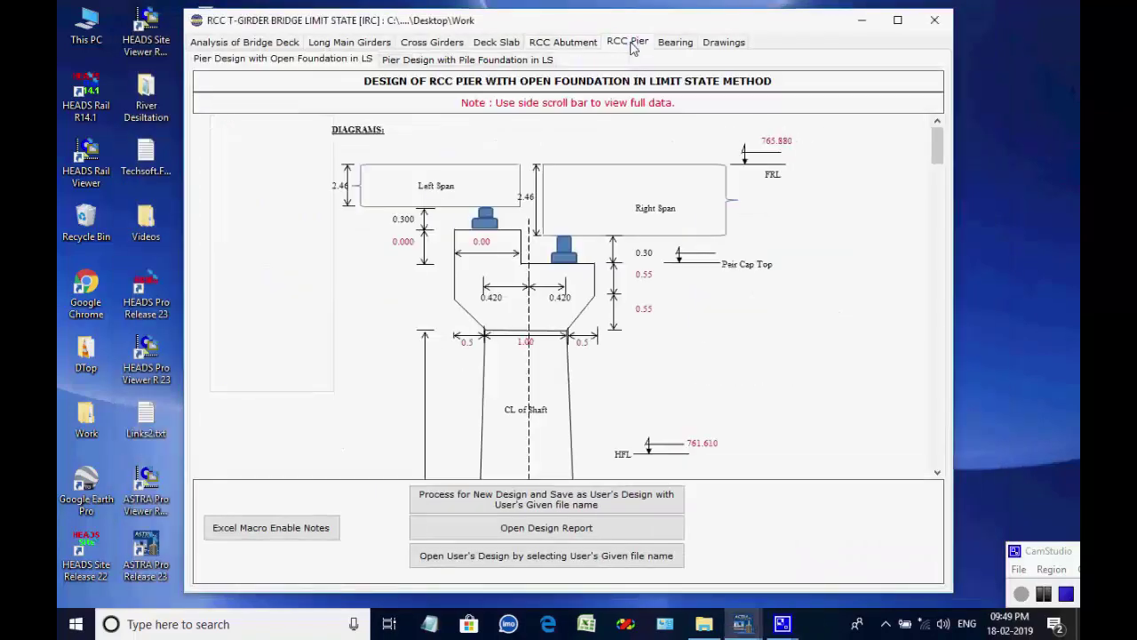
pyautogui.click(474, 60)
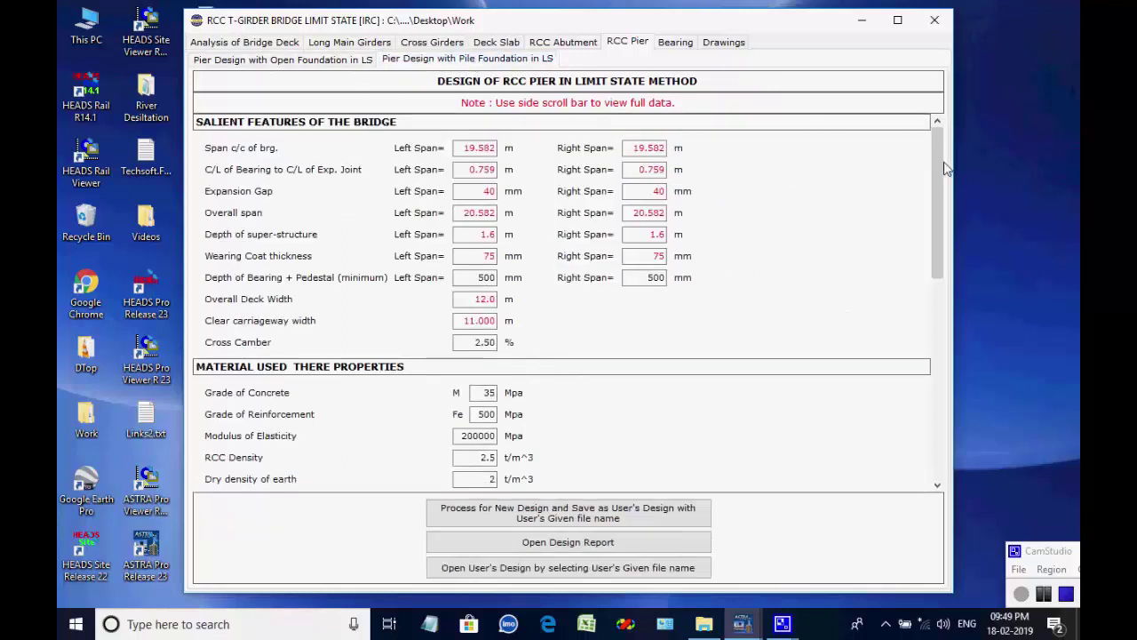
pyautogui.moveTo(937, 157); pyautogui.dragTo(933, 209)
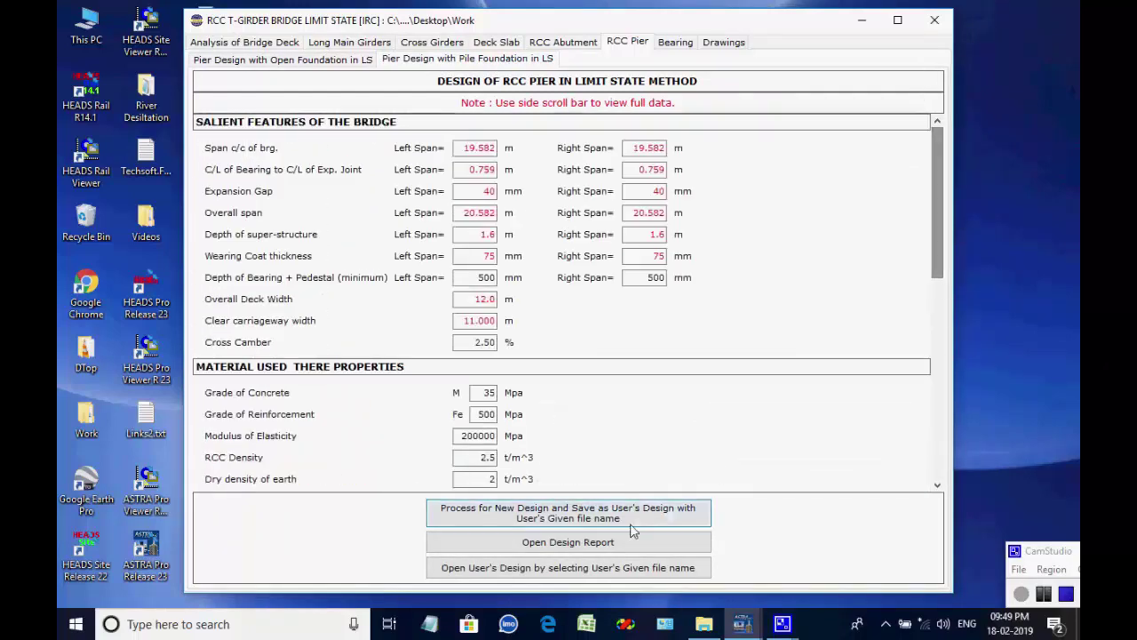
pyautogui.click(582, 516)
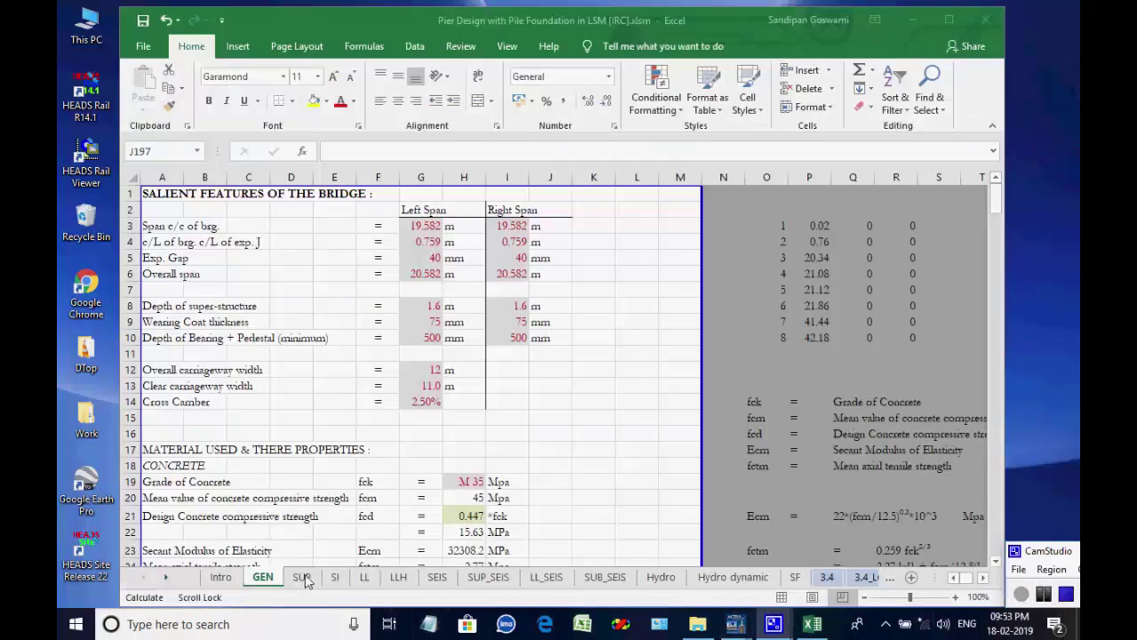
# - Review the pier's superstructure dead load and live load reactions on the SUP, SI, LL and LLH sheets
pyautogui.click(303, 578)
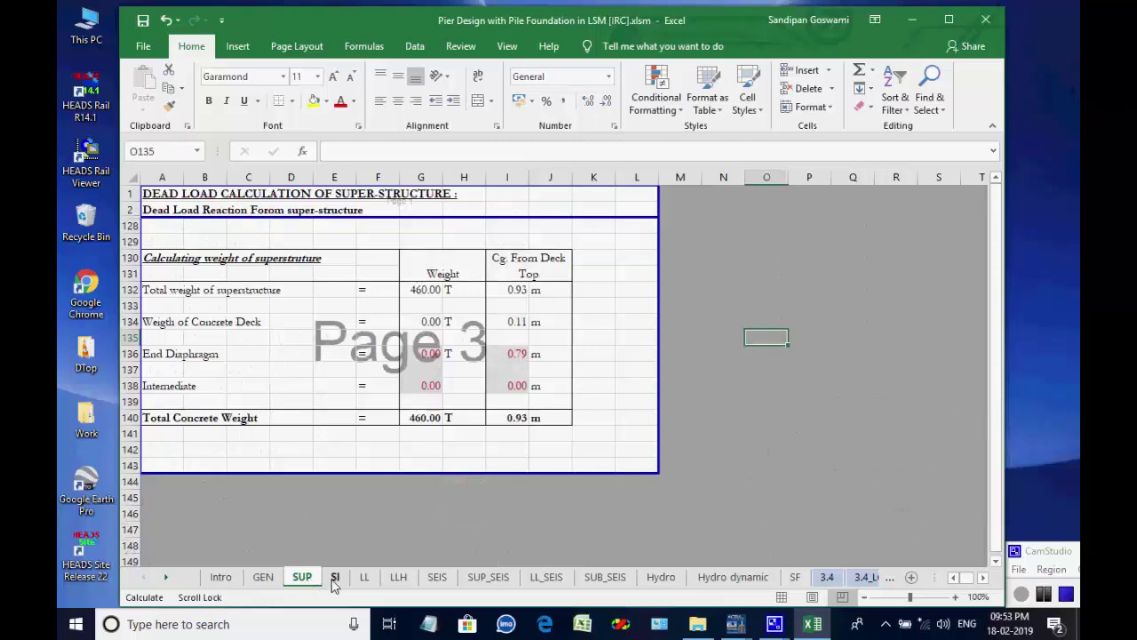
pyautogui.click(334, 579)
pyautogui.click(364, 578)
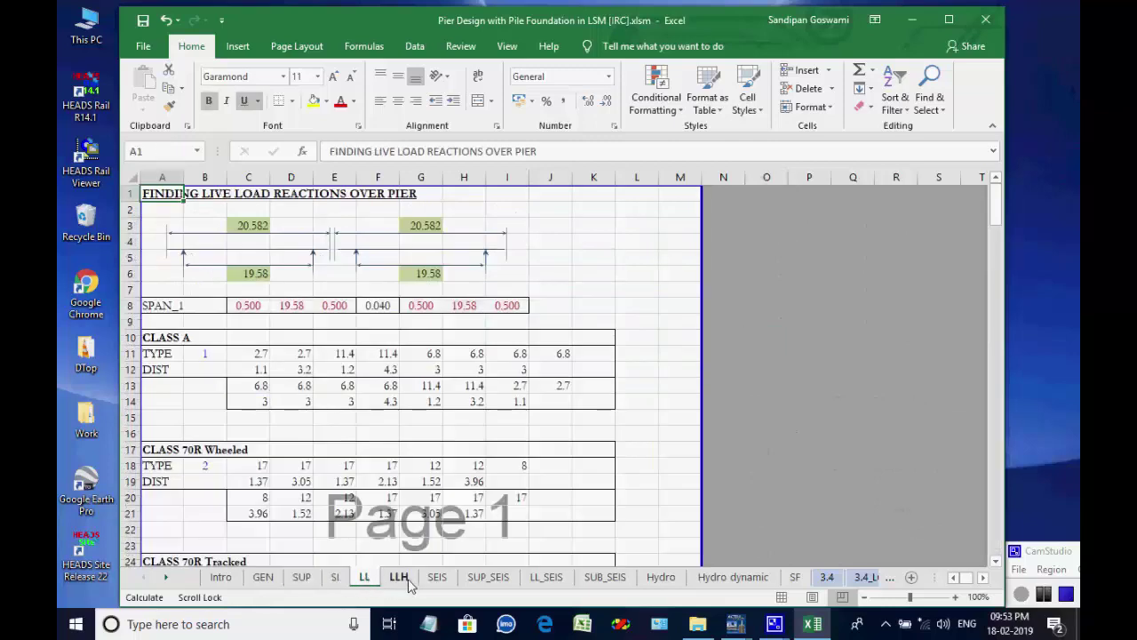
pyautogui.click(399, 577)
# - Review the pier's seismic force calculations on the SEIS, SUP_SEIS, LL_SEIS and SUB_SEIS sheets
pyautogui.click(437, 582)
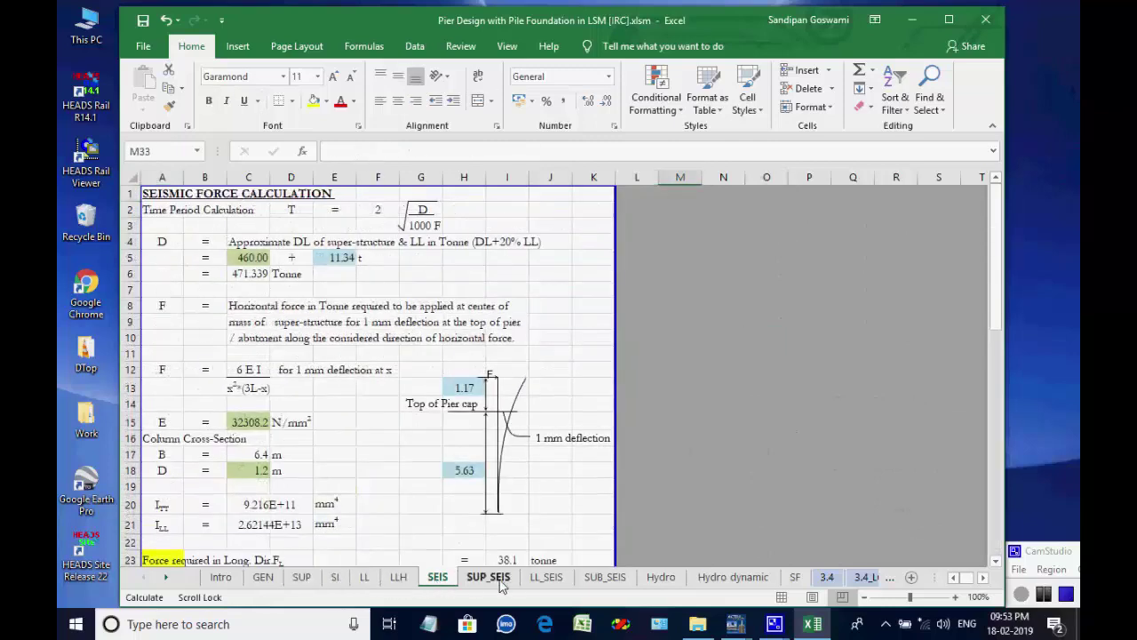
pyautogui.click(495, 582)
pyautogui.click(548, 578)
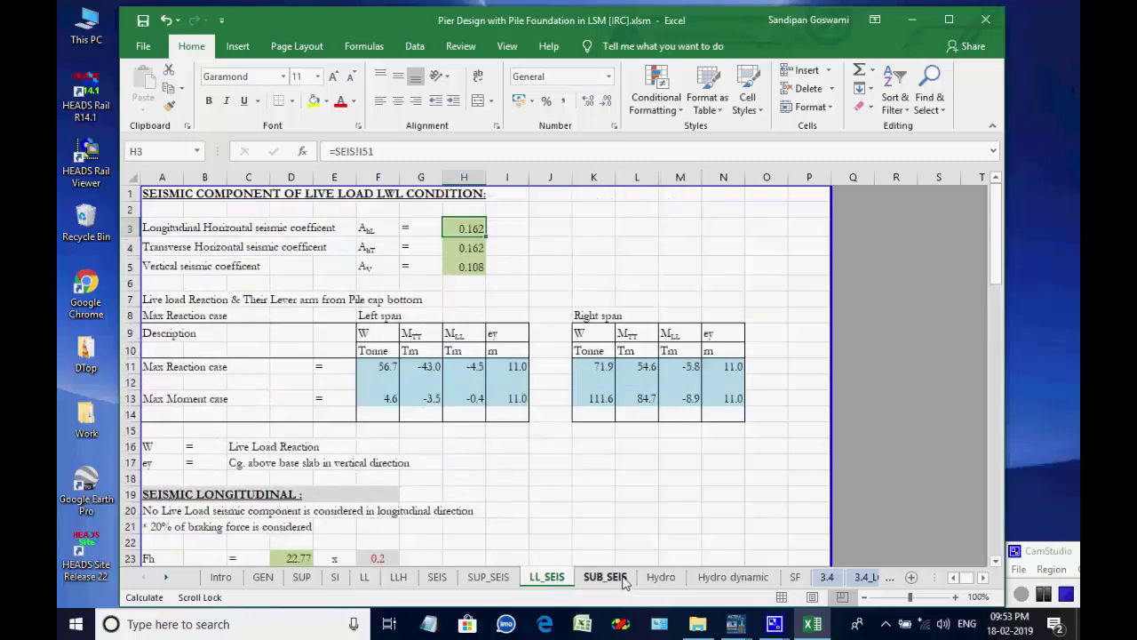
pyautogui.click(624, 579)
# - Review the Hydro, Hydro dynamic and SF sheets and the load combinations at pile cap bottom on 3.4_LC
pyautogui.click(662, 579)
pyautogui.click(754, 581)
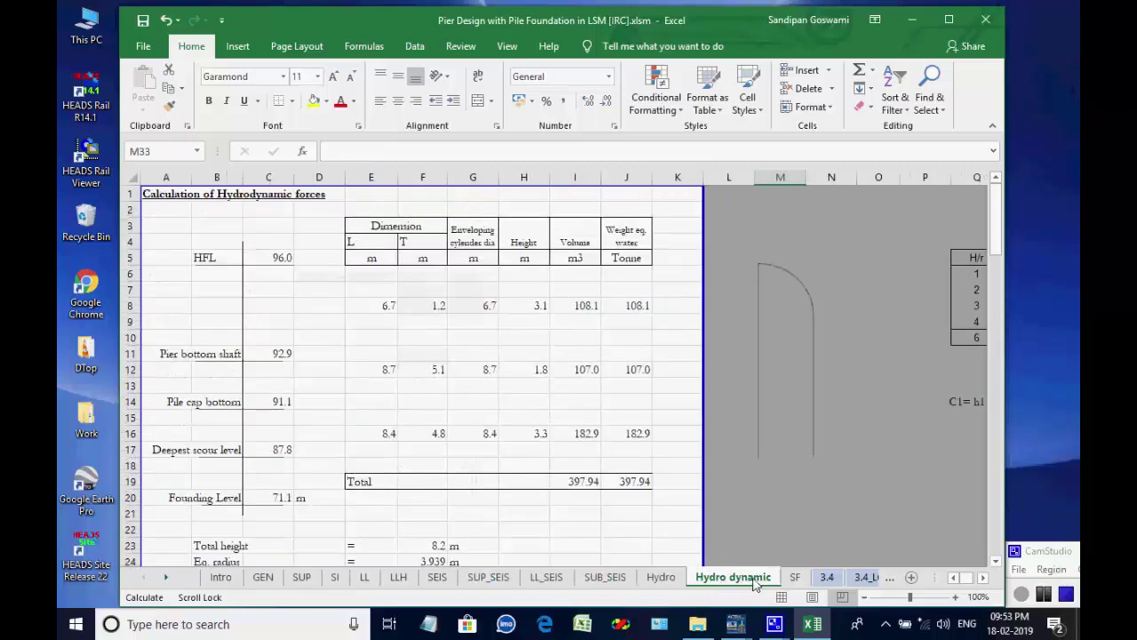
pyautogui.click(796, 578)
pyautogui.click(867, 578)
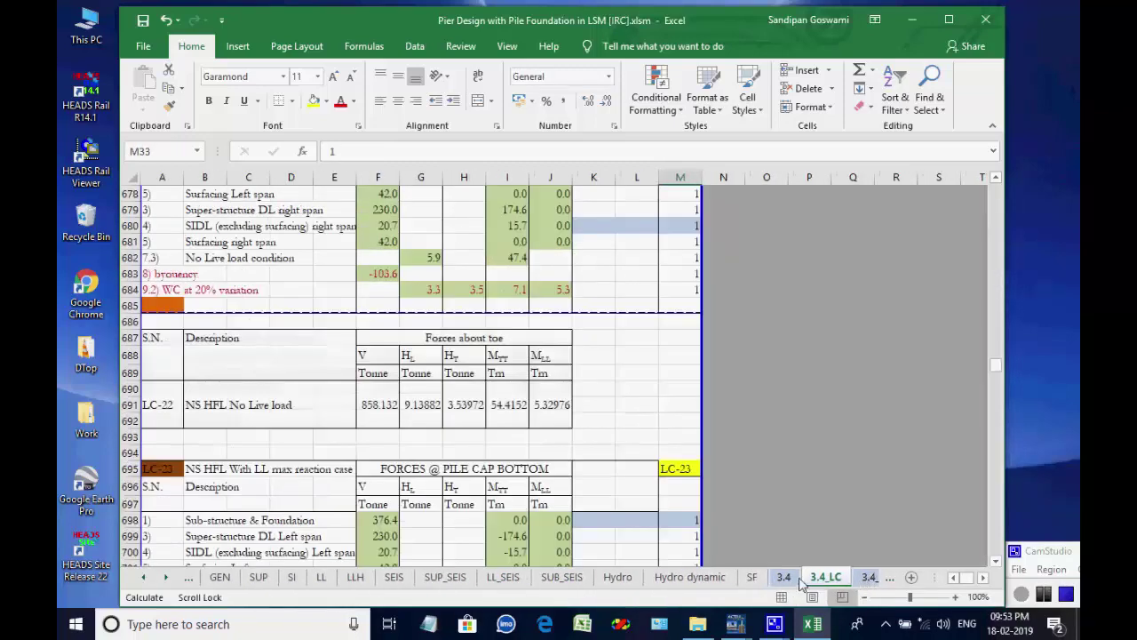
# - Review the pile's horizontal capacity check on HC_P and the ULS load combinations and force summary on 3.4D, 3.4D_LC and 3.4D_LC_sum
pyautogui.click(165, 578)
pyautogui.click(166, 578)
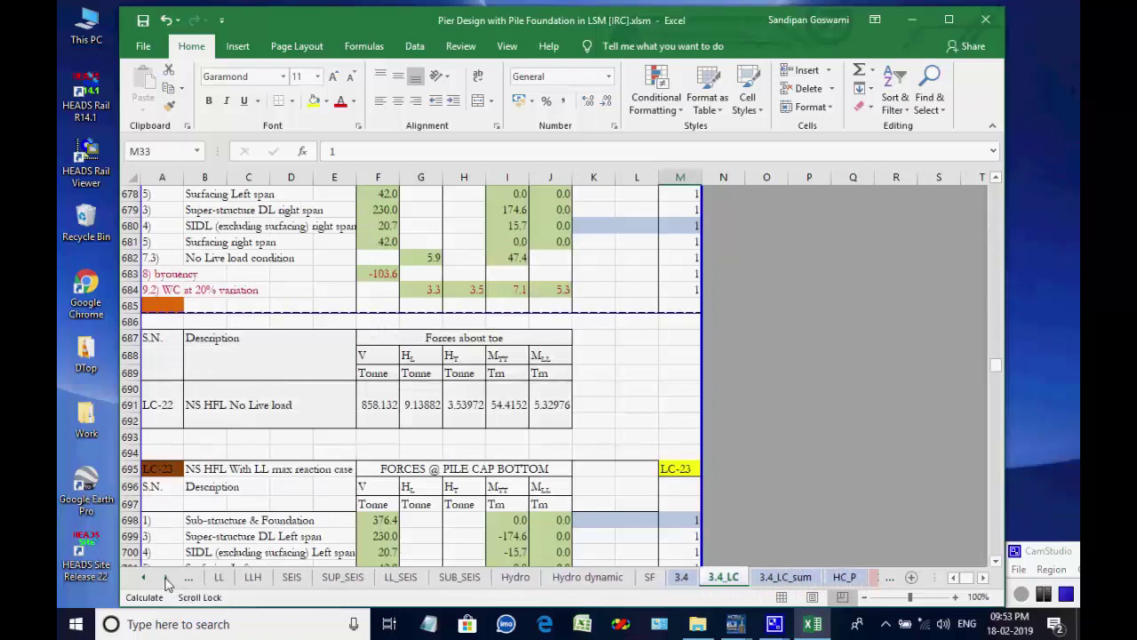
pyautogui.click(165, 577)
pyautogui.click(165, 578)
pyautogui.click(165, 578)
pyautogui.click(165, 578)
pyautogui.click(166, 578)
pyautogui.click(166, 578)
pyautogui.click(165, 578)
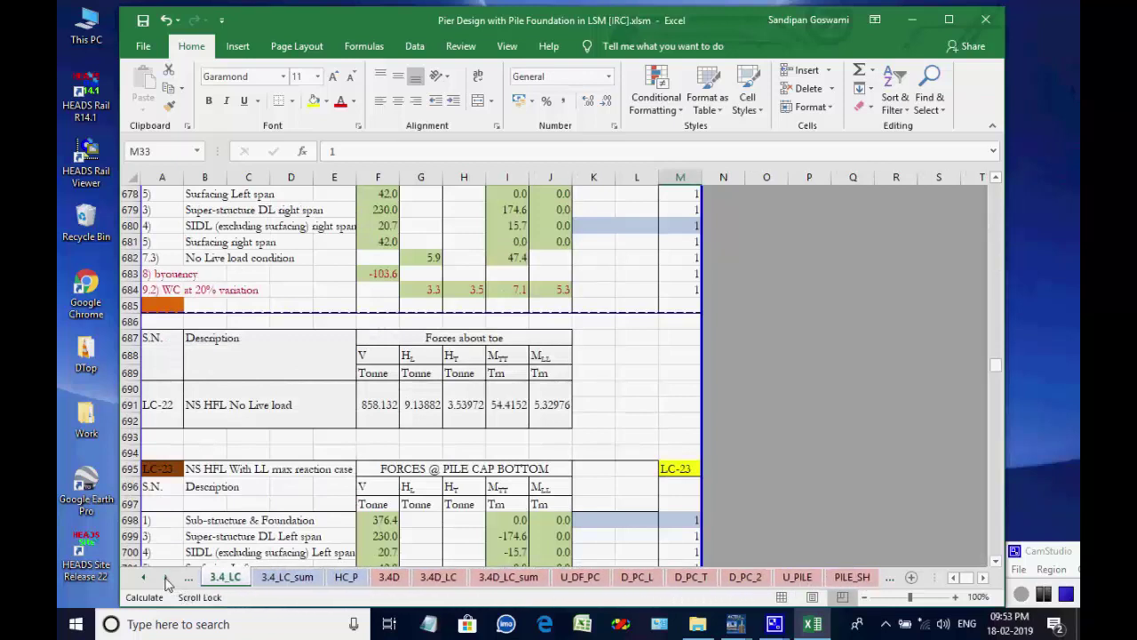
pyautogui.click(165, 578)
pyautogui.click(165, 578)
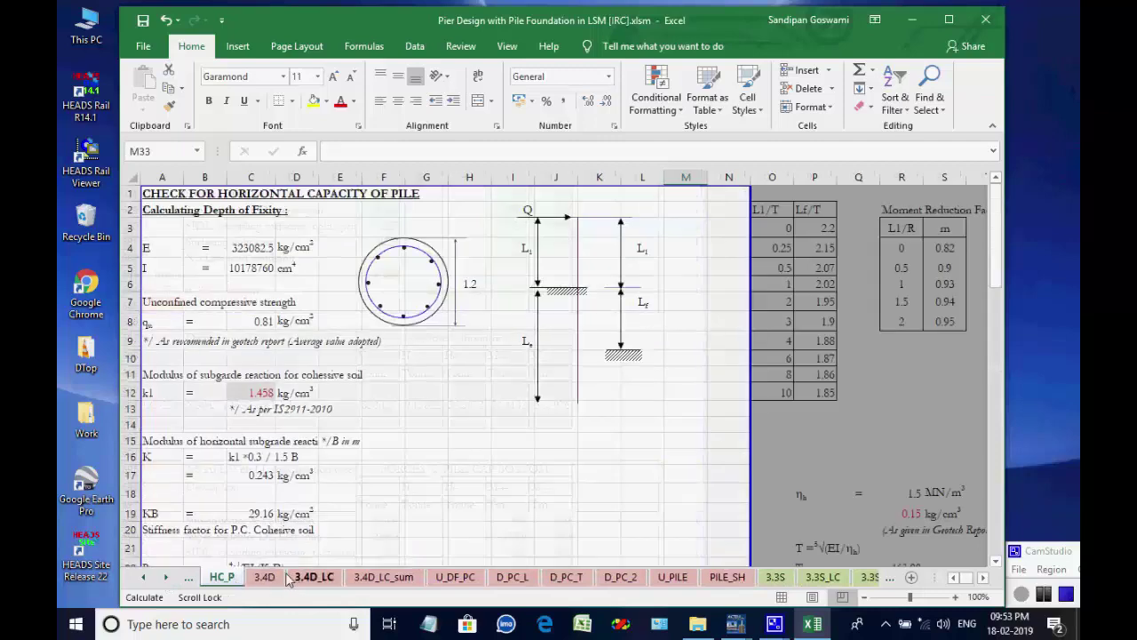
pyautogui.click(267, 577)
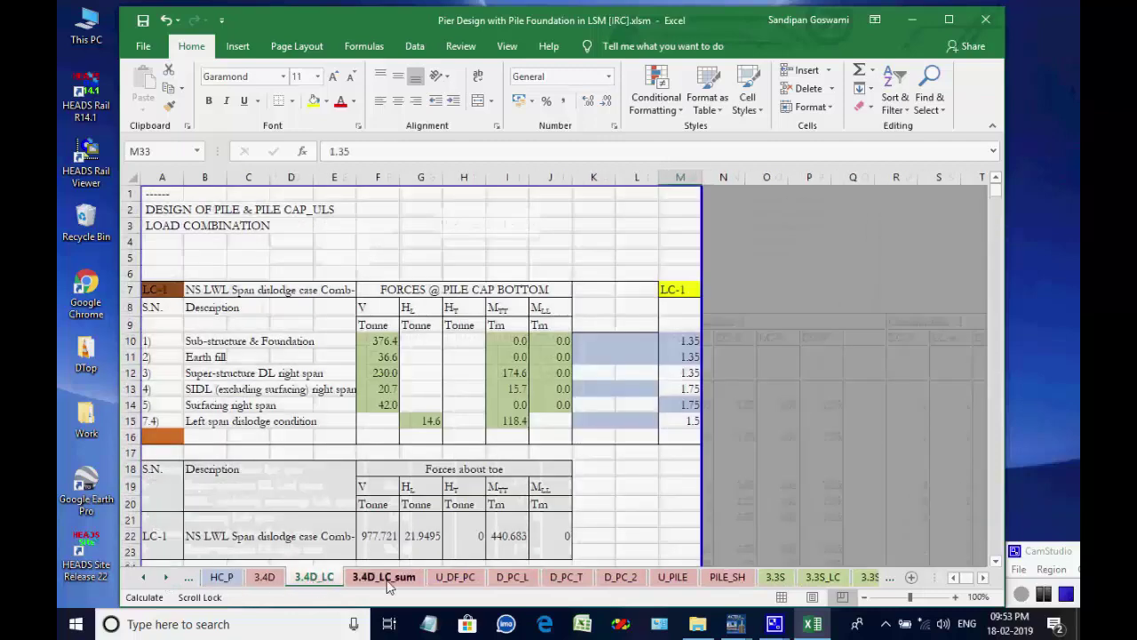
pyautogui.click(384, 578)
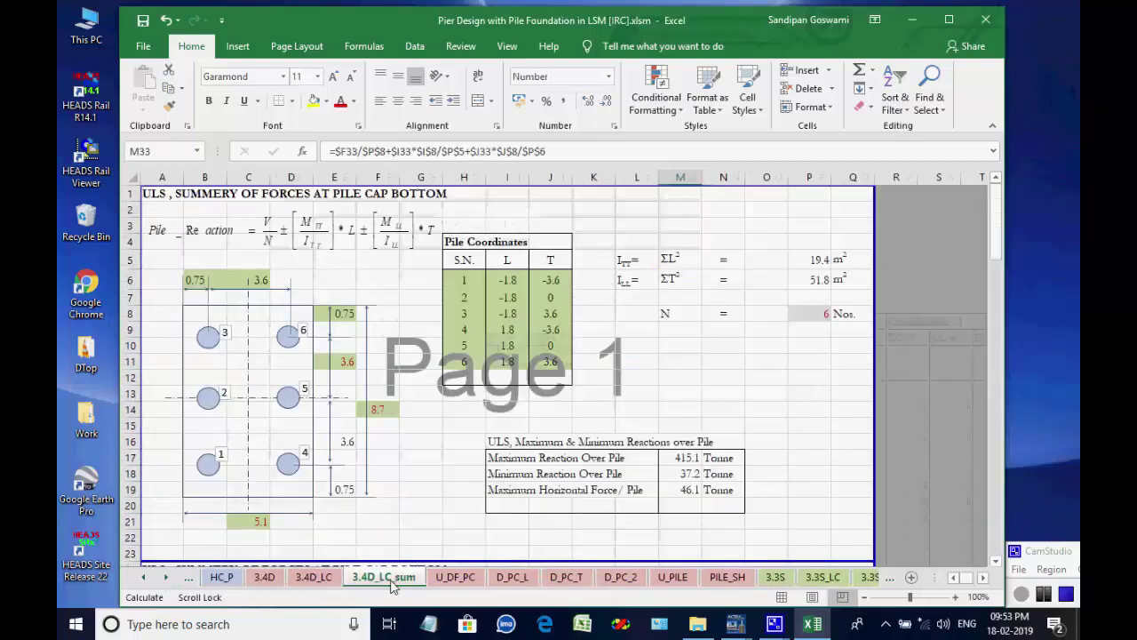
# - Review the pile cap design on U_DF_PC, D_PC_L, D_PC_T and D_PC_2, and the pile's interaction diagram on U_PILE
pyautogui.click(451, 578)
pyautogui.click(512, 577)
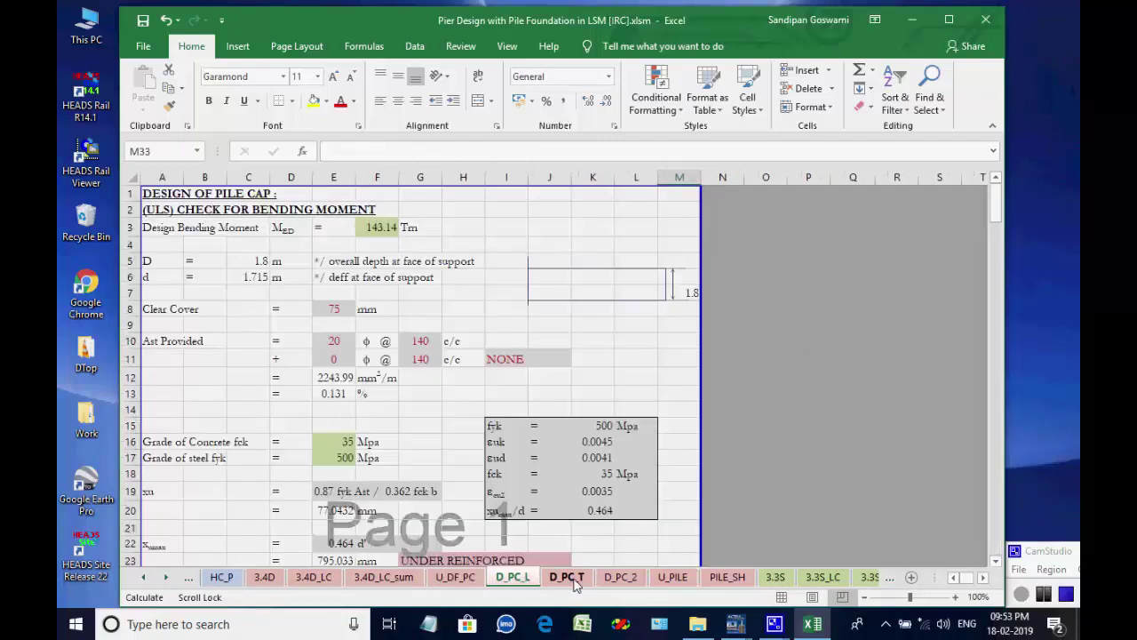
pyautogui.click(566, 577)
pyautogui.click(622, 578)
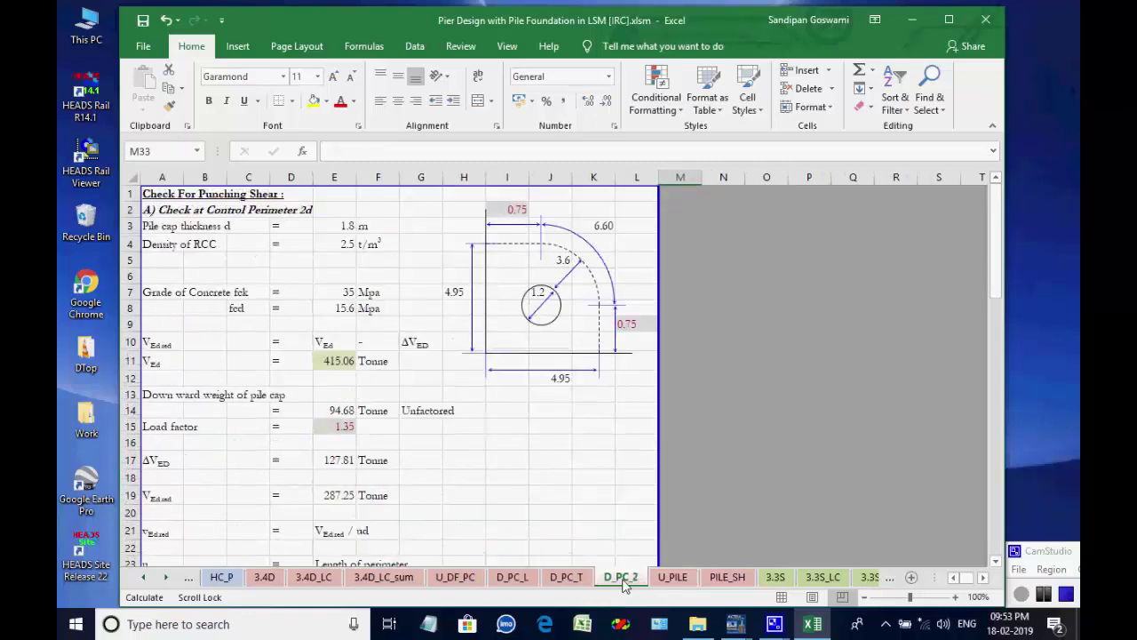
pyautogui.click(670, 578)
pyautogui.scroll(-8, 528, 449)
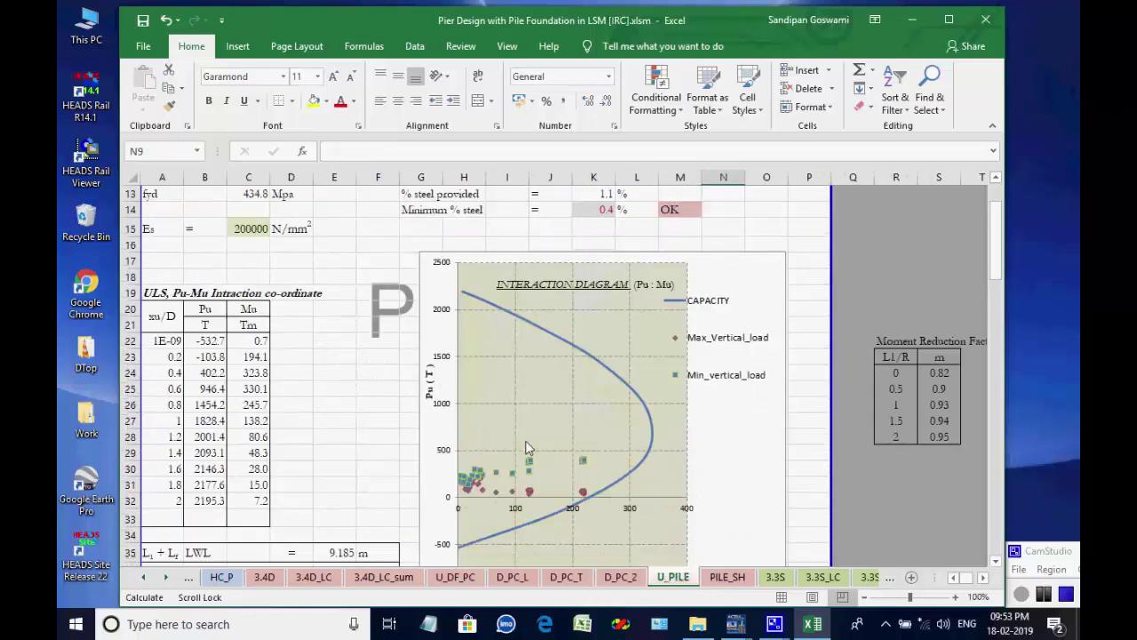
# - Review the pile's moment capacity check and ULS forces at pile top on U_PILE, and the shear force check on PILE_SH
pyautogui.scroll(5, 528, 449)
pyautogui.scroll(3, 528, 449)
pyautogui.scroll(-18, 528, 448)
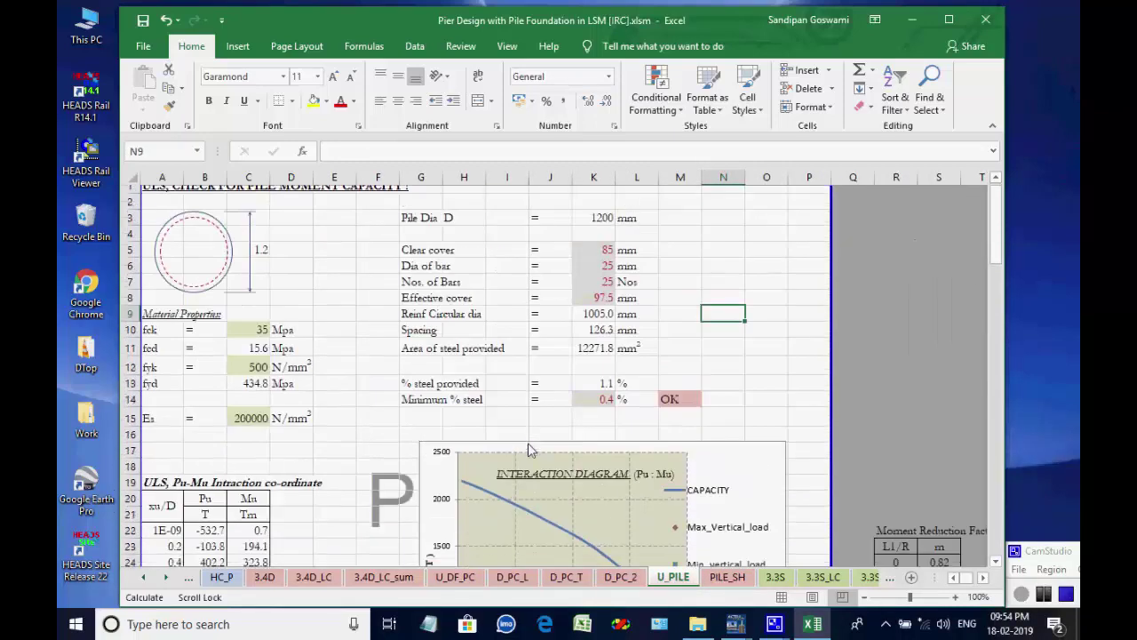
pyautogui.scroll(18, 528, 453)
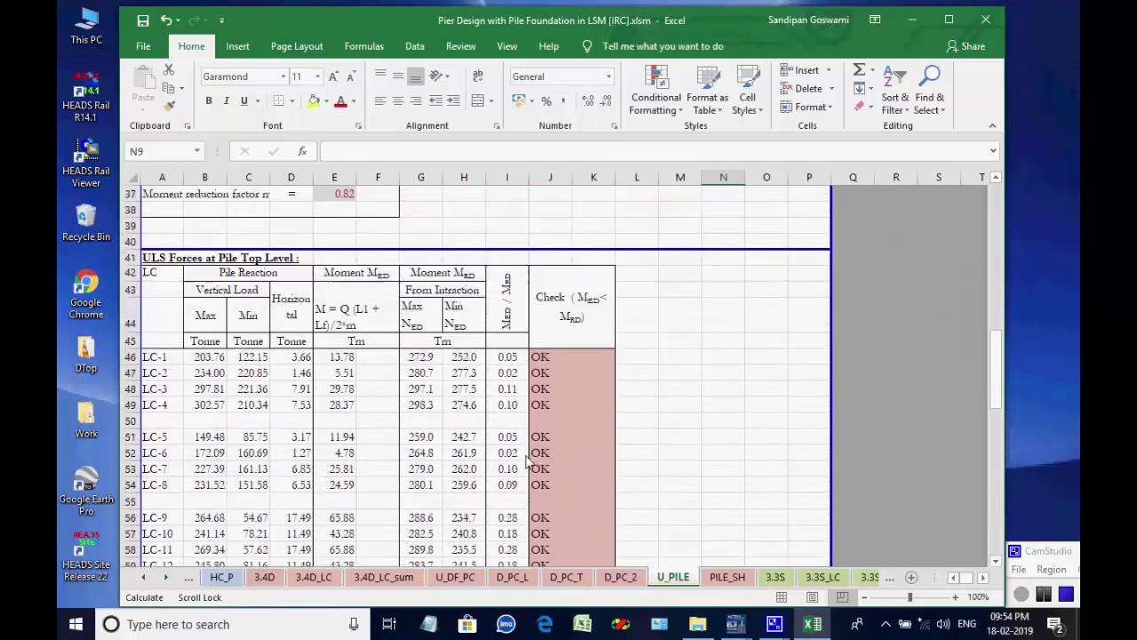
pyautogui.click(726, 575)
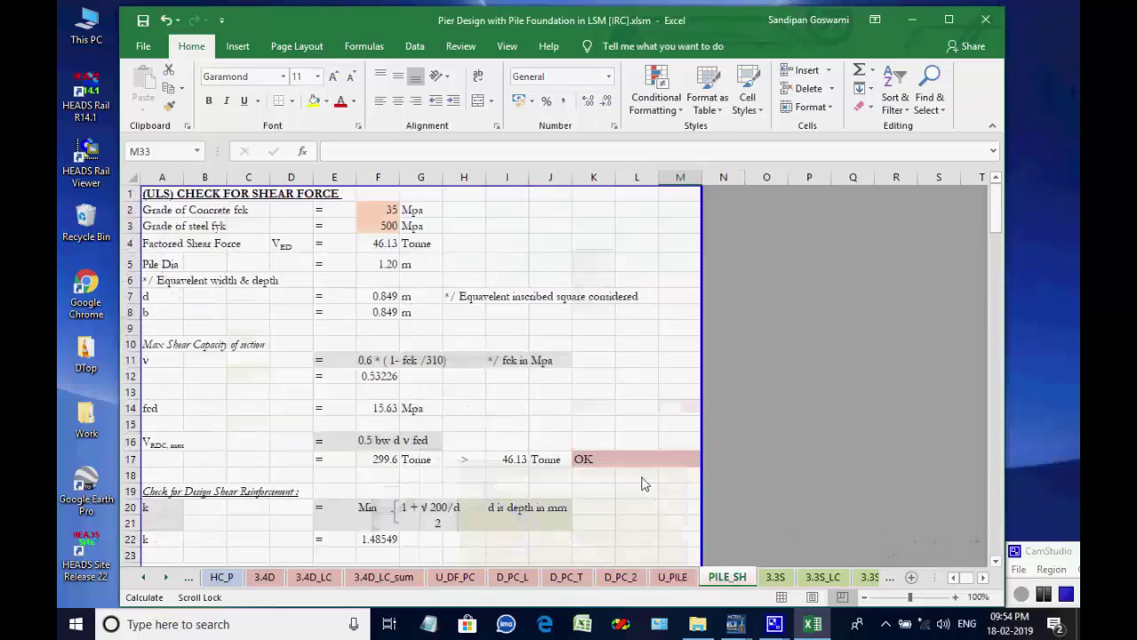
pyautogui.scroll(-20, 639, 484)
pyautogui.scroll(20, 634, 484)
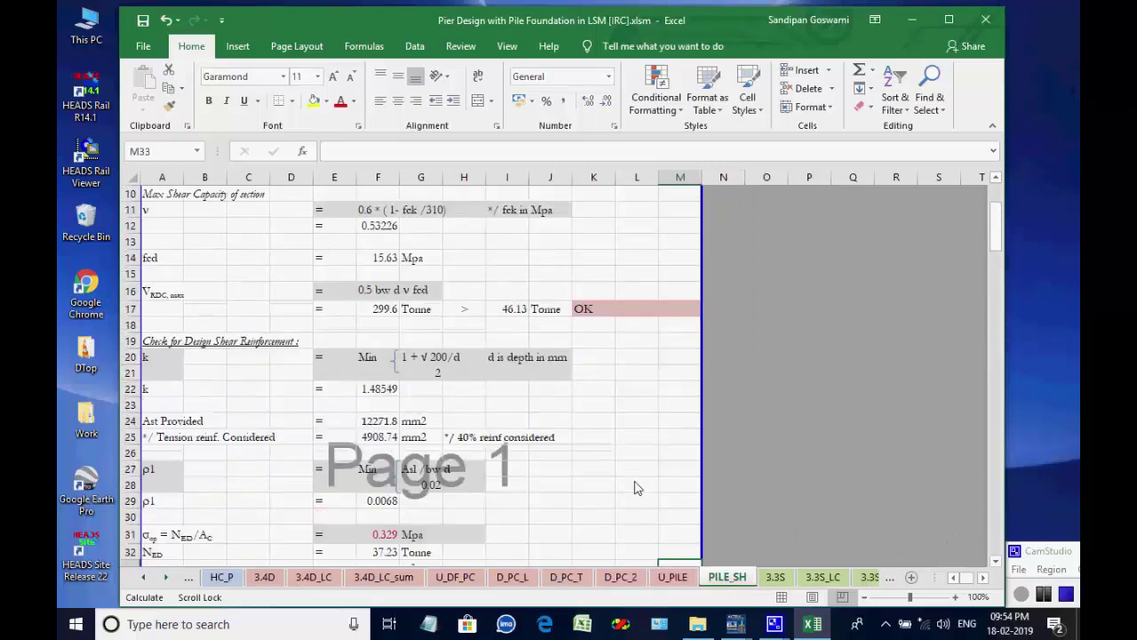
# - Review the foundation's SLS load combinations on 3.3S and 3.3S_LC, and the pile reactions on 3.3S_LC_SUM
pyautogui.click(775, 577)
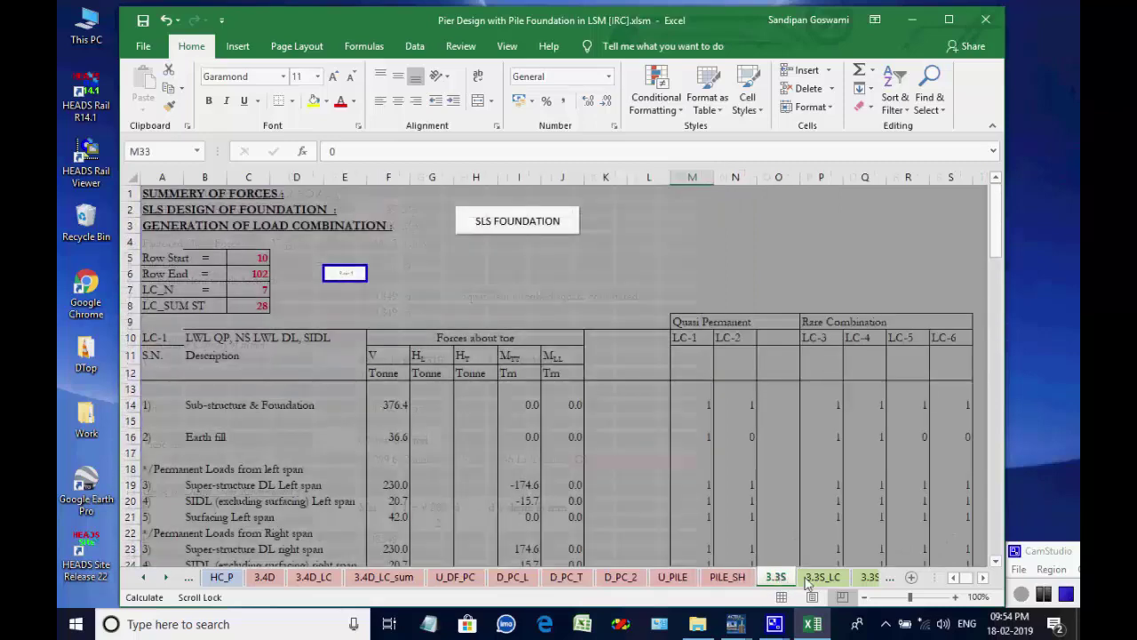
pyautogui.click(823, 577)
pyautogui.scroll(-20, 647, 496)
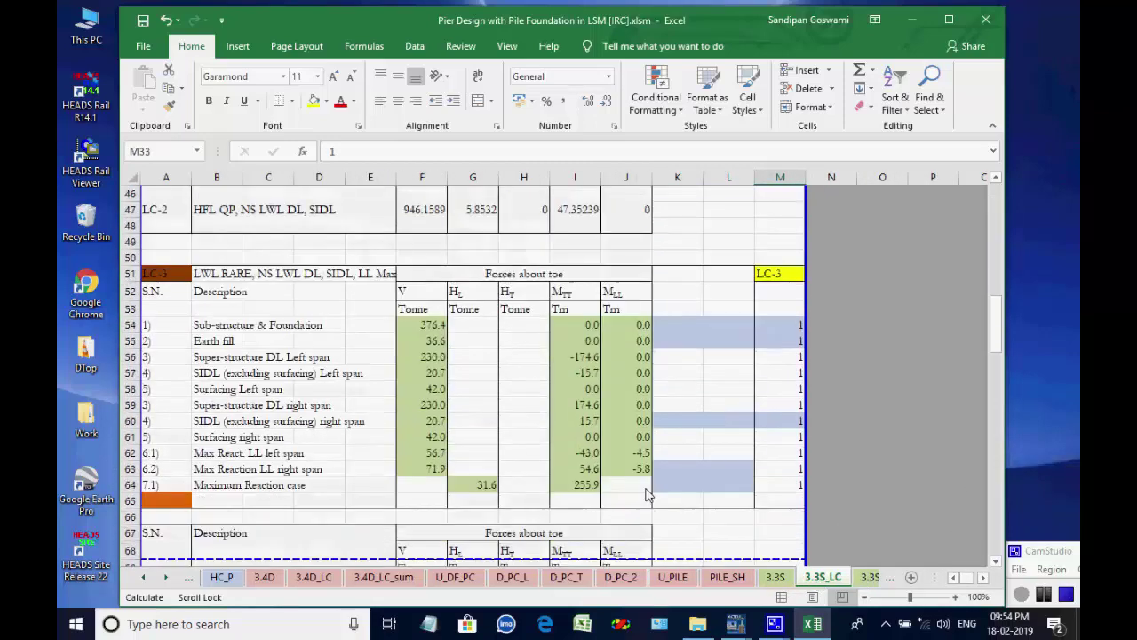
pyautogui.scroll(-9, 647, 496)
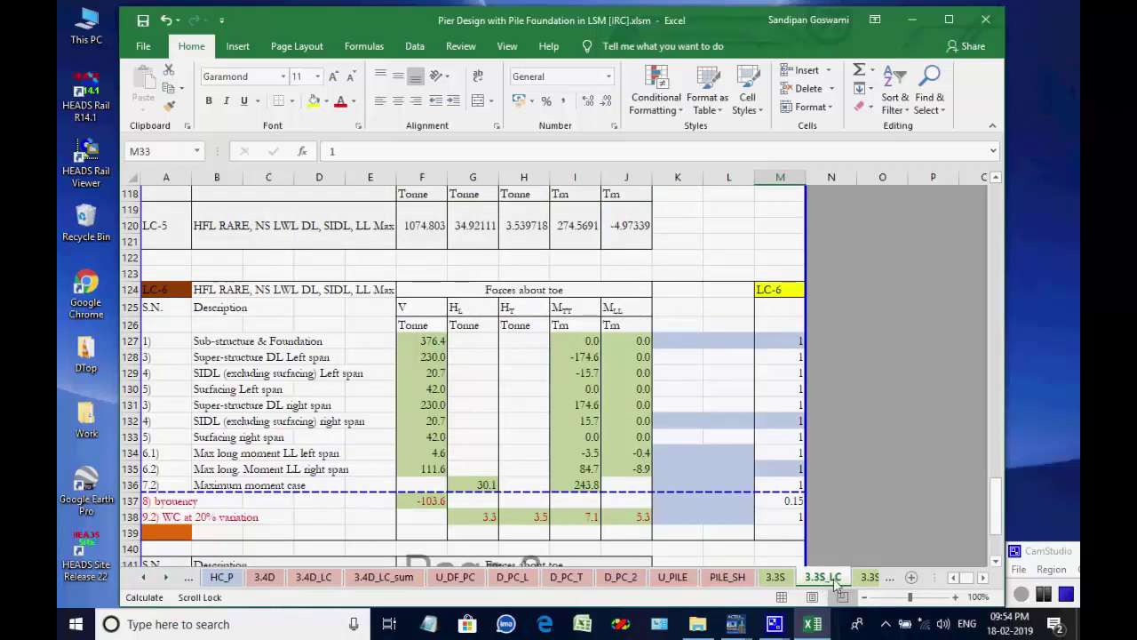
pyautogui.click(870, 578)
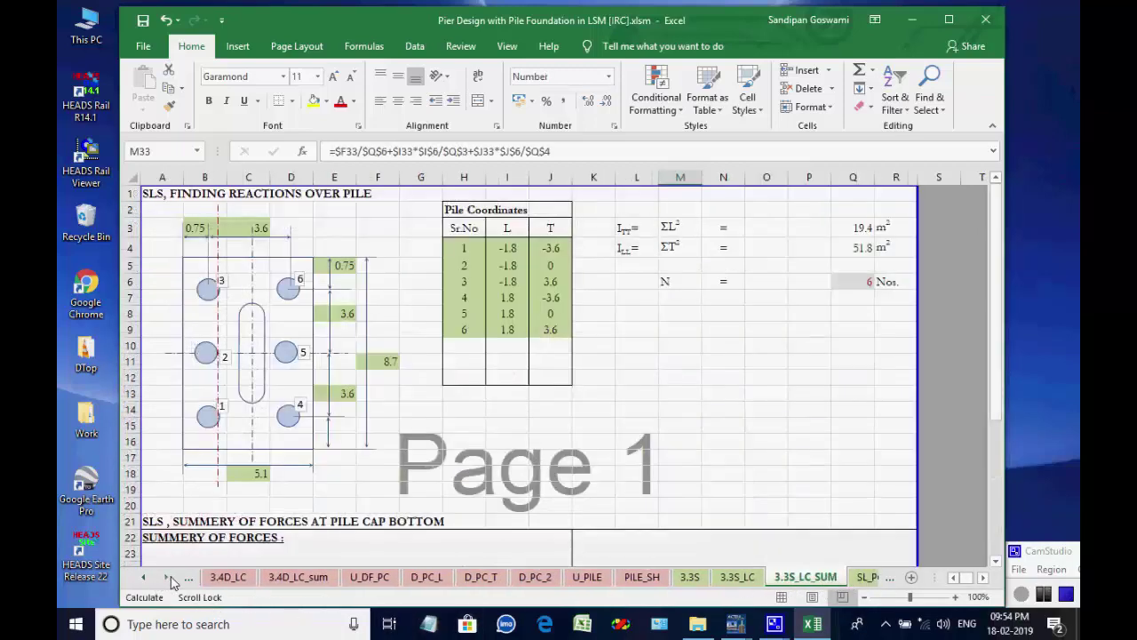
pyautogui.scroll(-9, 640, 410)
pyautogui.scroll(9, 657, 402)
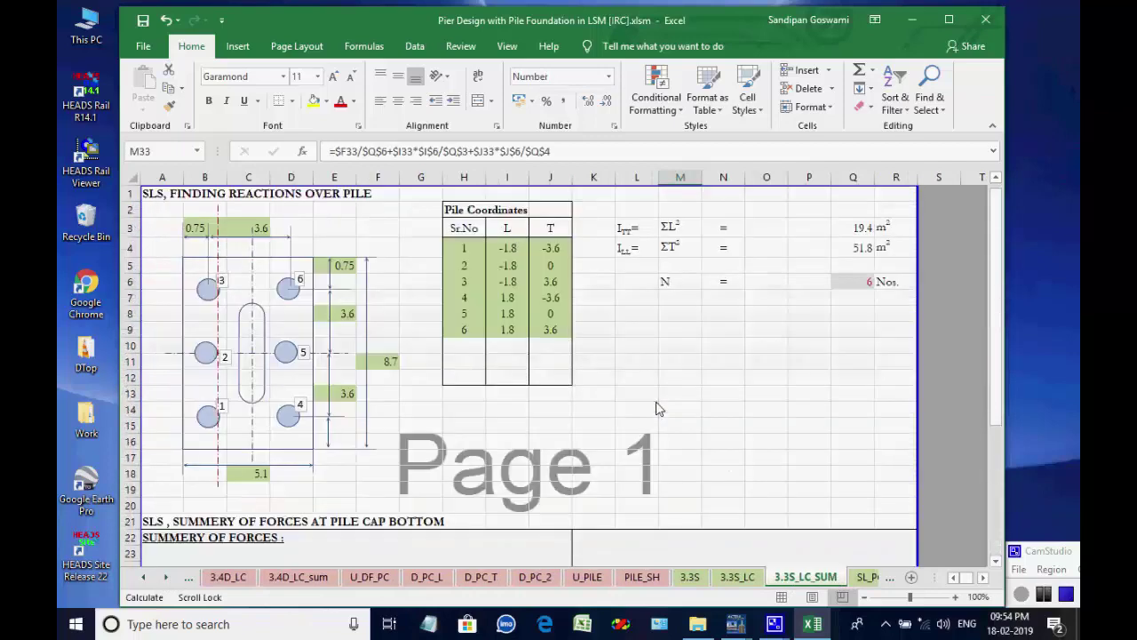
# - Review the SLS pile reactions and the design bending moment and shear at the pier shaft face on SL_PC
pyautogui.click(165, 578)
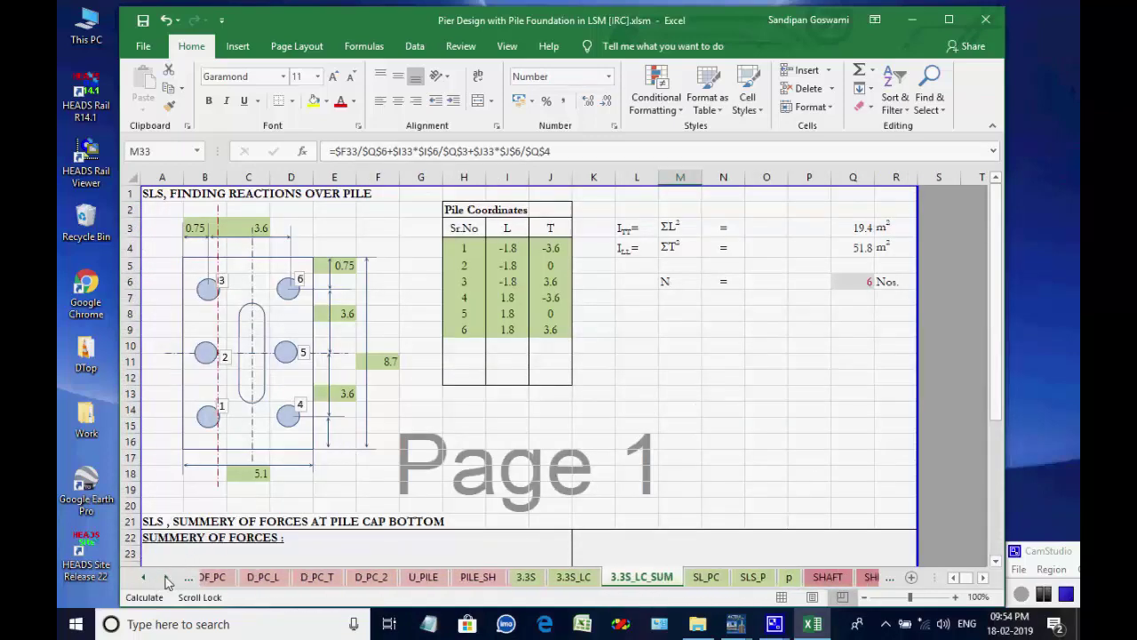
pyautogui.click(167, 579)
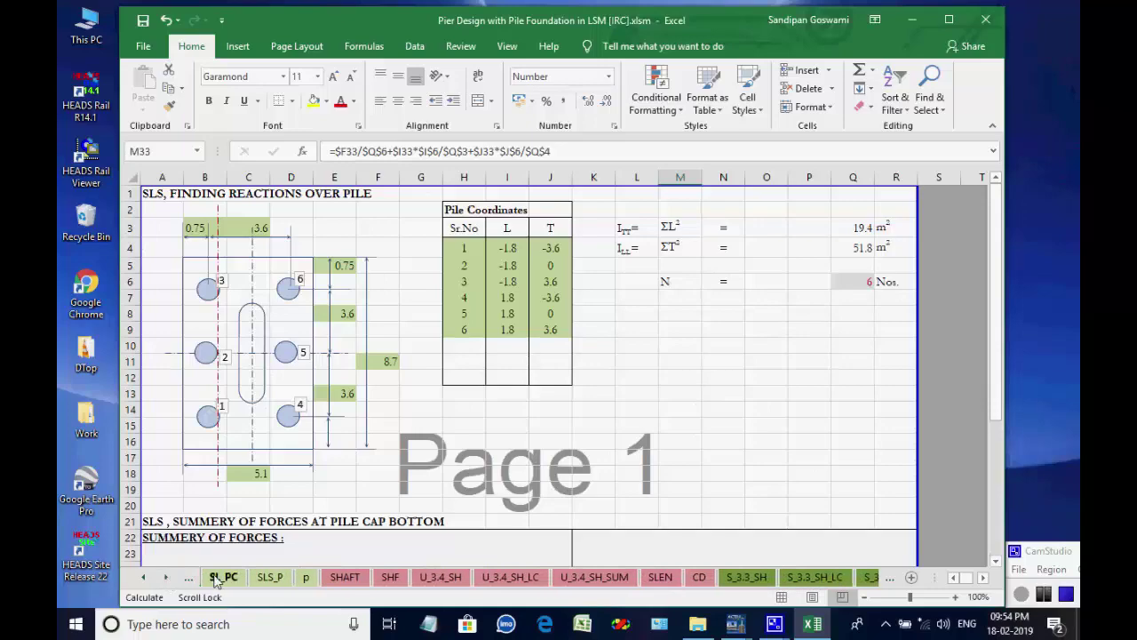
pyautogui.click(222, 578)
pyautogui.scroll(-16, 529, 459)
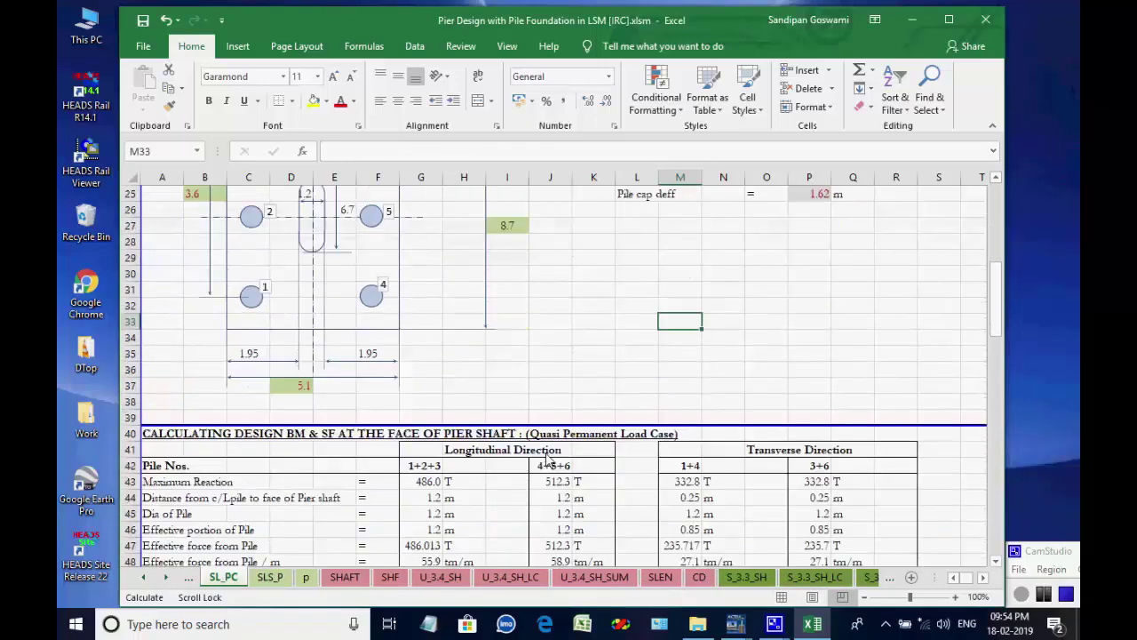
pyautogui.scroll(16, 548, 461)
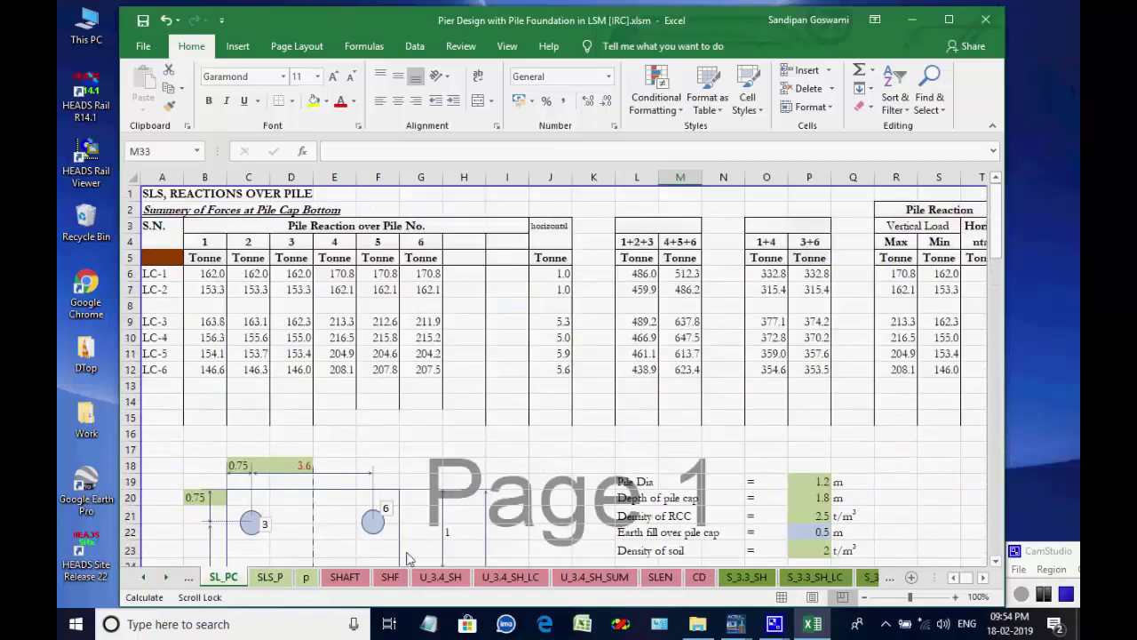
# - Review the unfactored forces for the pier shaft design on SHAFT and the summary of forces on SHF
pyautogui.click(345, 577)
pyautogui.click(389, 579)
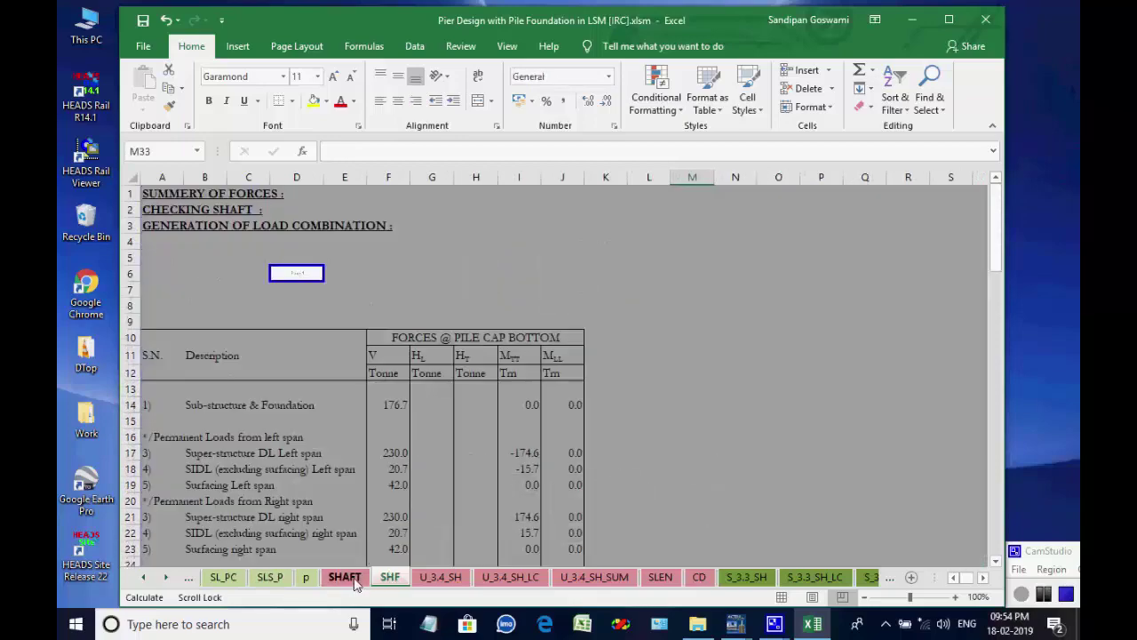
pyautogui.click(355, 582)
pyautogui.scroll(-20, 640, 382)
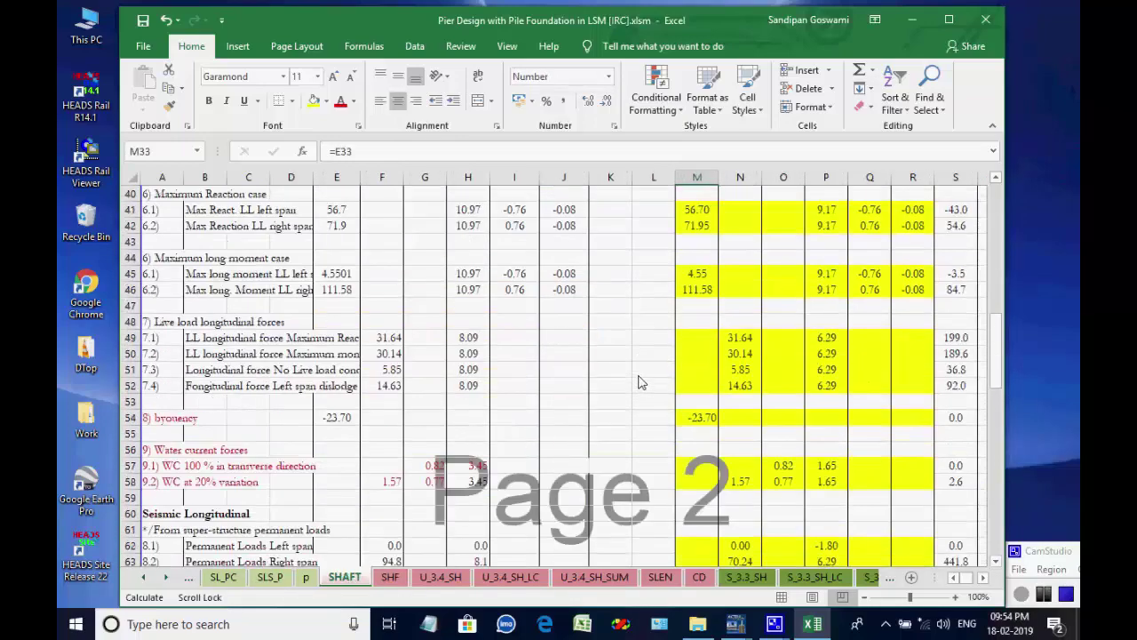
pyautogui.scroll(11, 636, 383)
pyautogui.scroll(11, 635, 387)
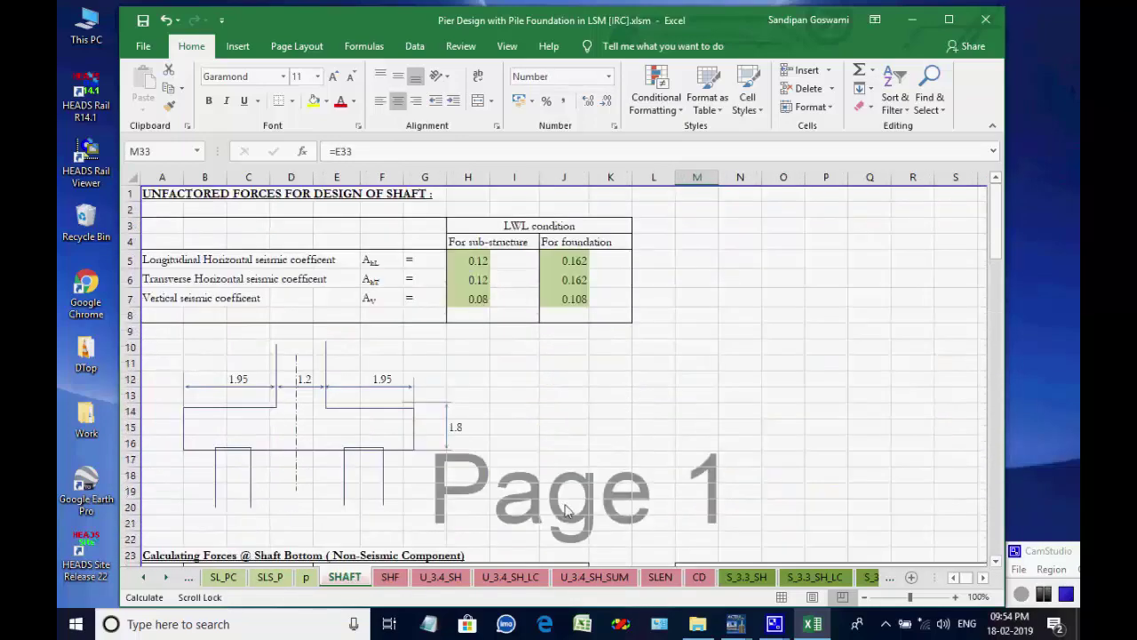
pyautogui.click(391, 579)
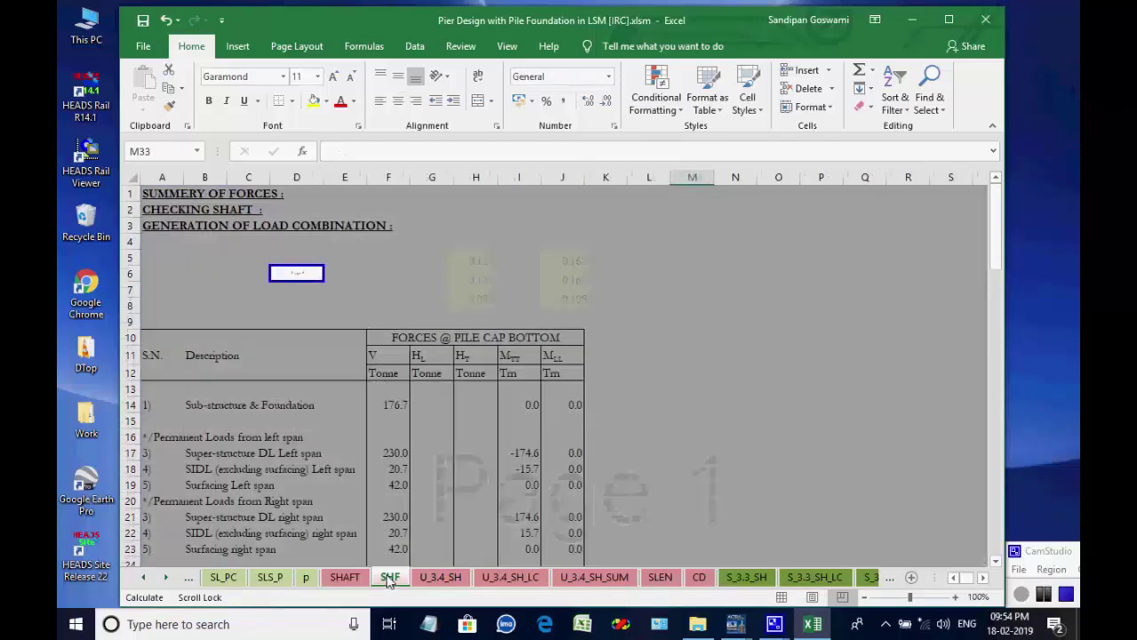
# - Review the ULS load combinations at the pier shaft base on U_3.4_SH and U_3.4_SH_LC, and the summary on U_3.4_SH_SUM
pyautogui.click(451, 578)
pyautogui.click(508, 578)
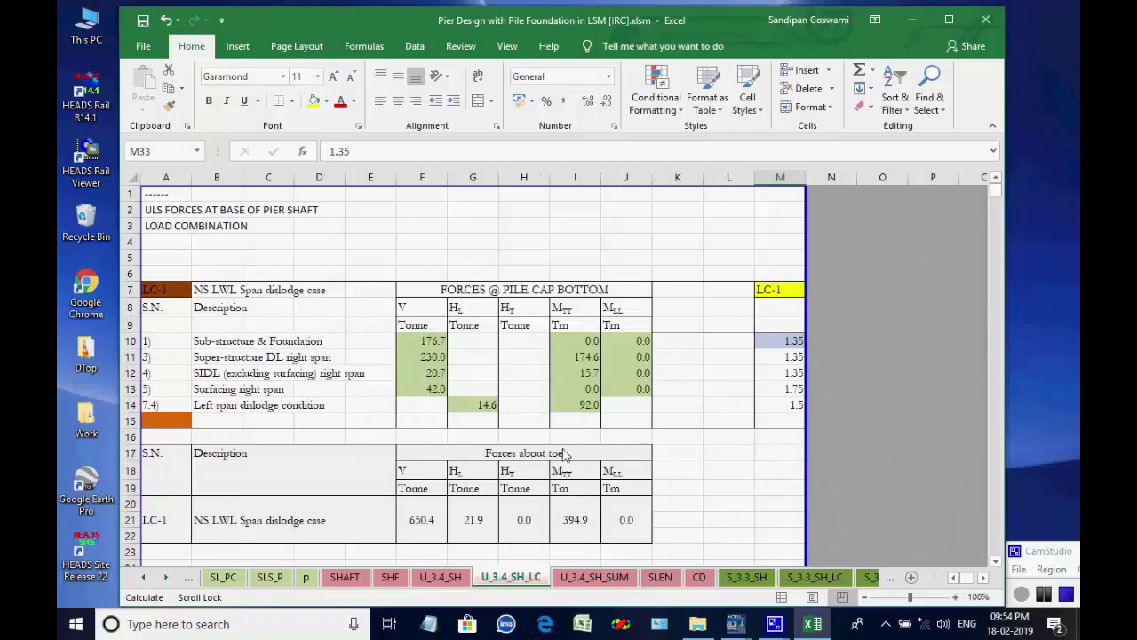
pyautogui.scroll(-20, 565, 455)
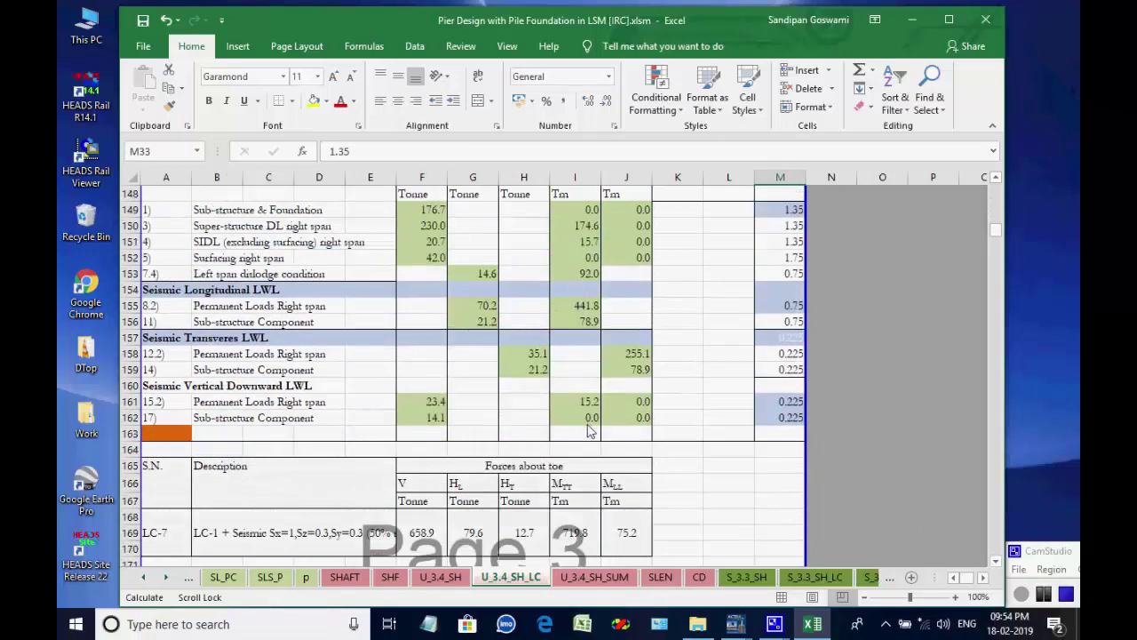
pyautogui.scroll(-20, 591, 431)
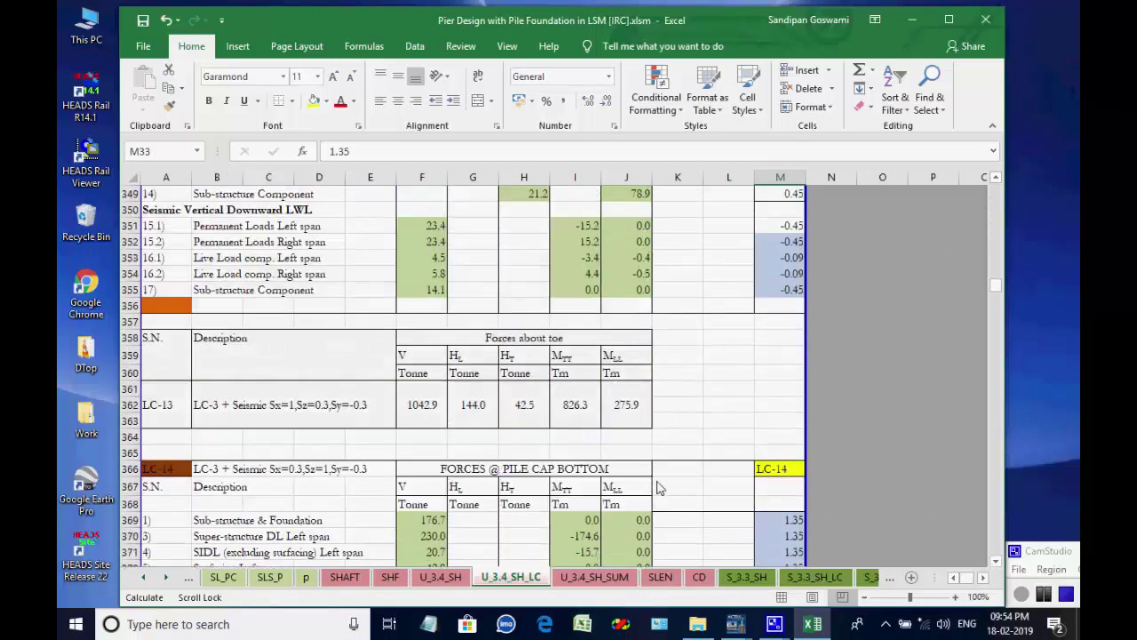
pyautogui.scroll(-20, 667, 482)
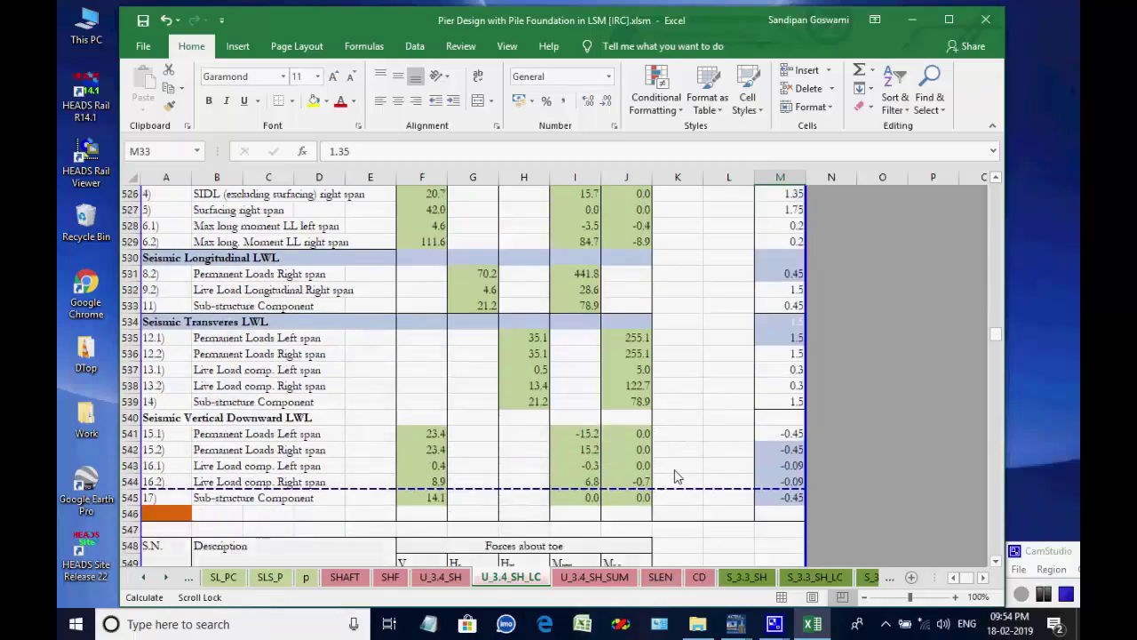
pyautogui.scroll(-20, 675, 478)
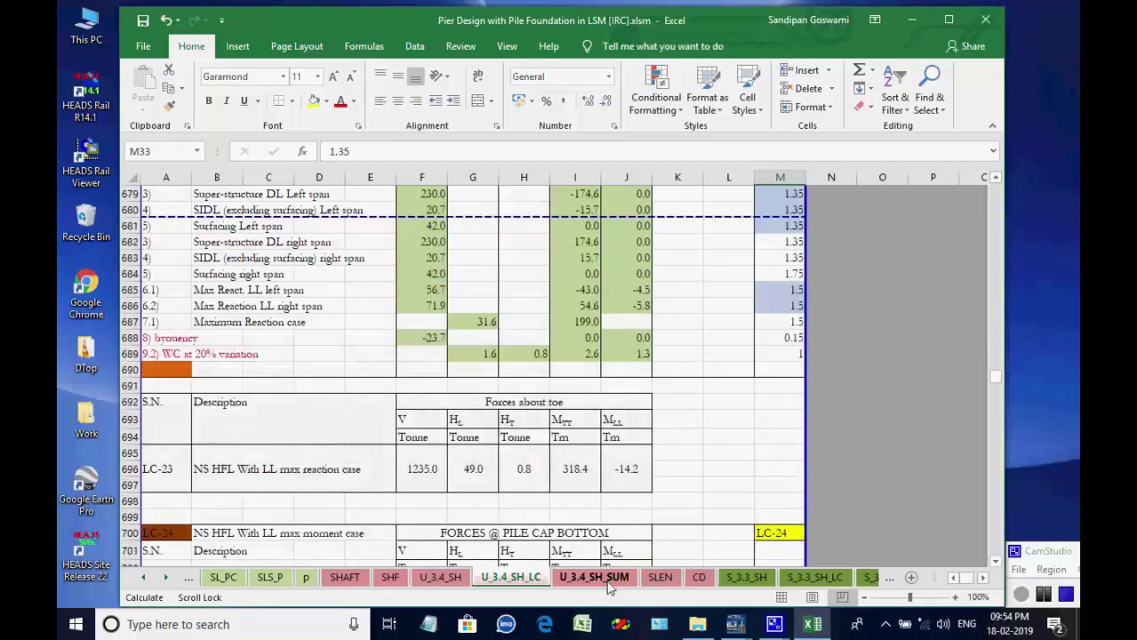
pyautogui.click(609, 579)
# - Review the pier shaft's slenderness and second order effect checks on SLEN, and its reinforcement and interaction diagram on CD
pyautogui.click(658, 577)
pyautogui.scroll(-8, 651, 462)
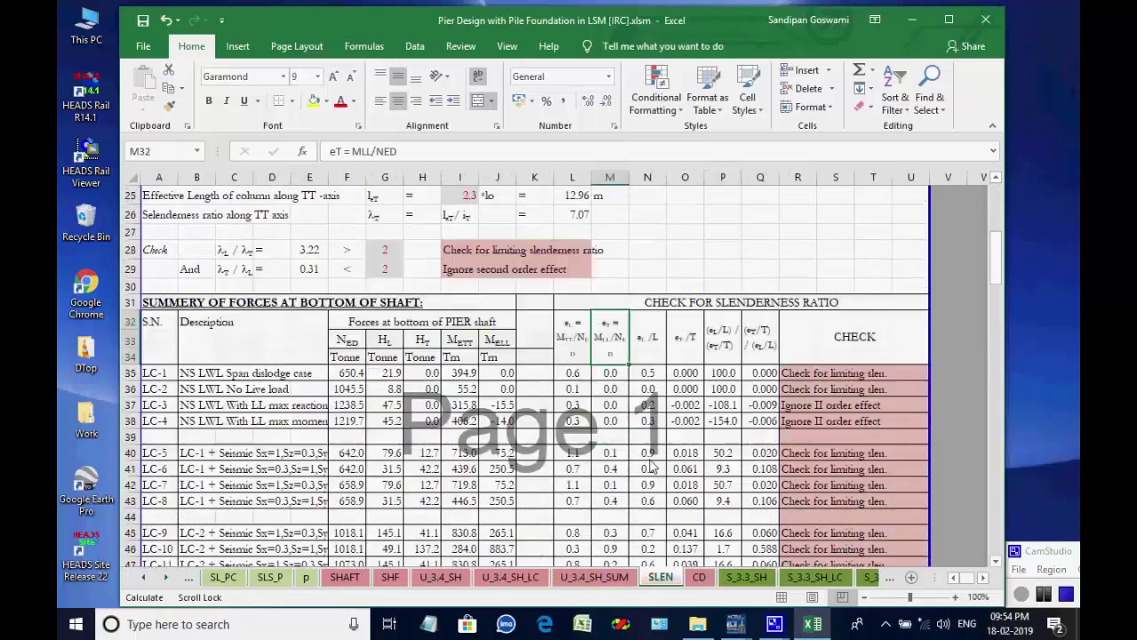
pyautogui.scroll(-20, 652, 464)
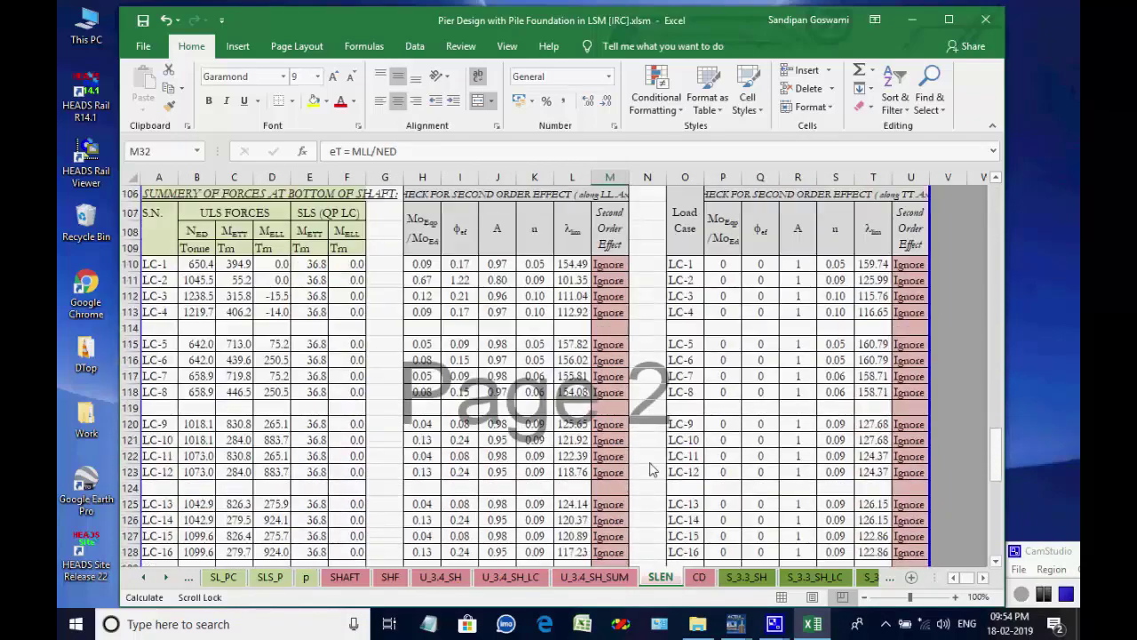
pyautogui.scroll(-17, 651, 469)
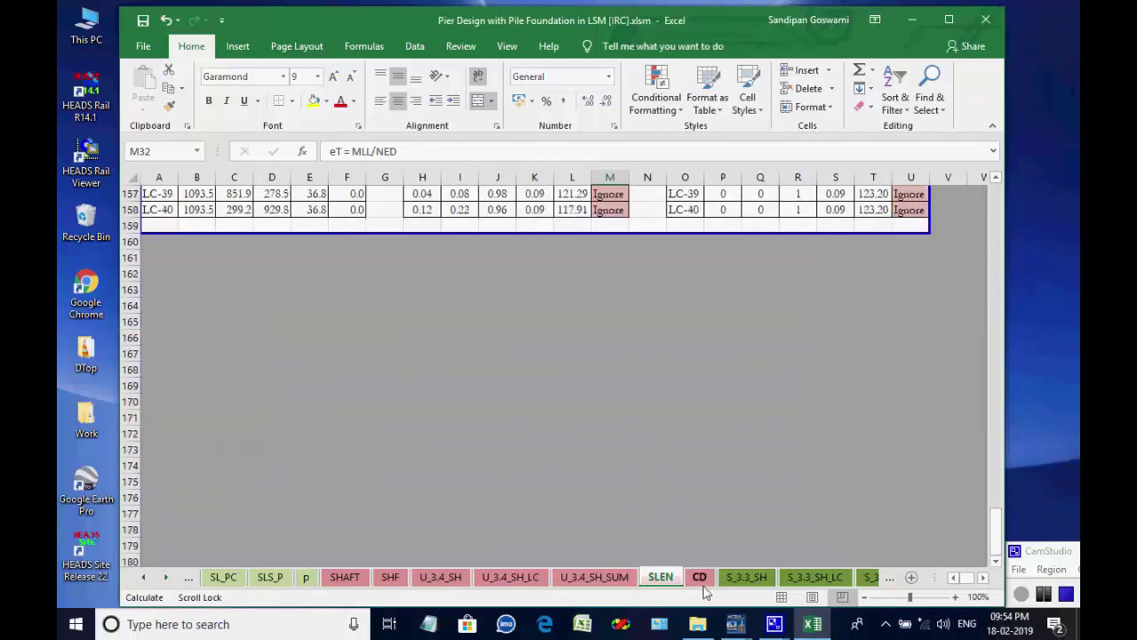
pyautogui.click(701, 580)
pyautogui.scroll(-5, 776, 494)
pyautogui.scroll(14, 769, 488)
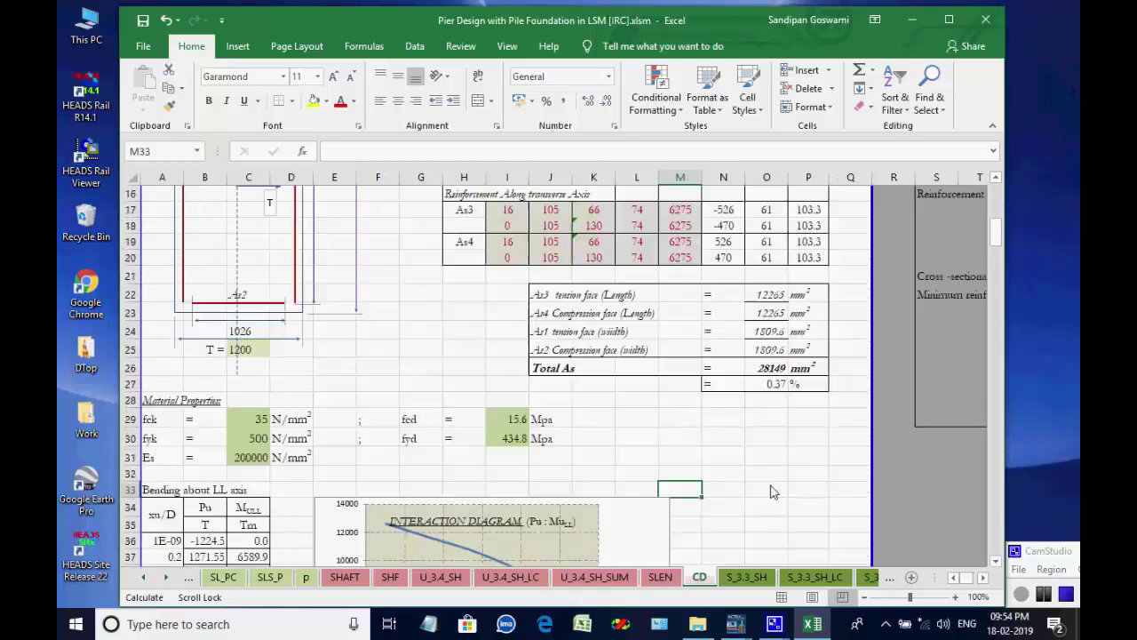
# - Review the SLS forces and load combinations at the pier shaft base on S_3.3_SH, S_3.3_SH_LC and S_3.3_SH_SUM
pyautogui.click(746, 578)
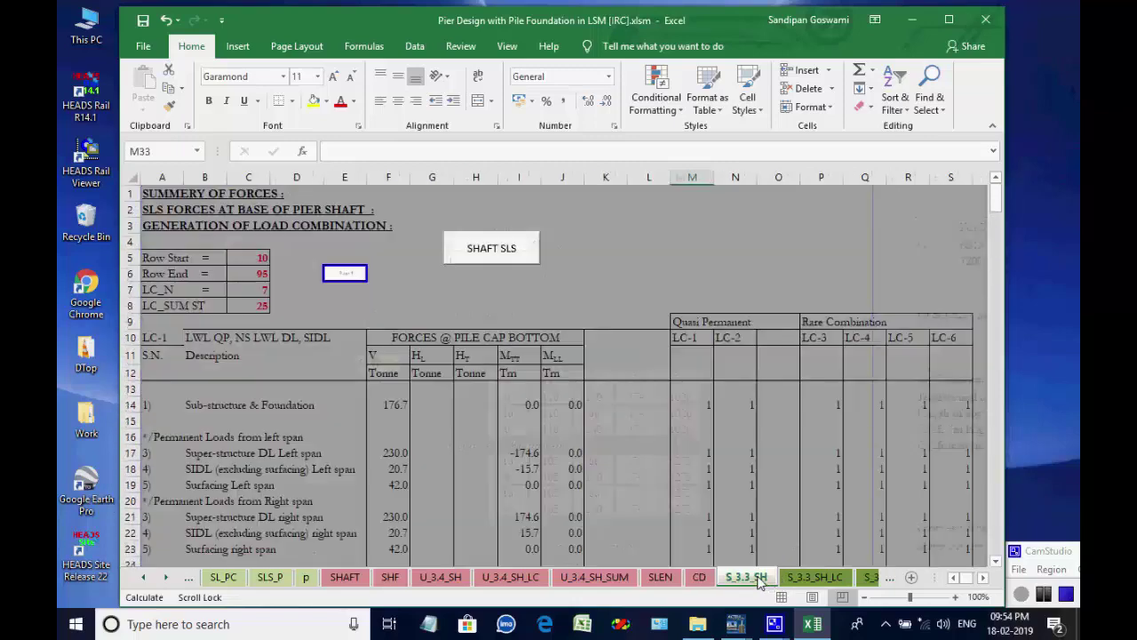
pyautogui.click(811, 578)
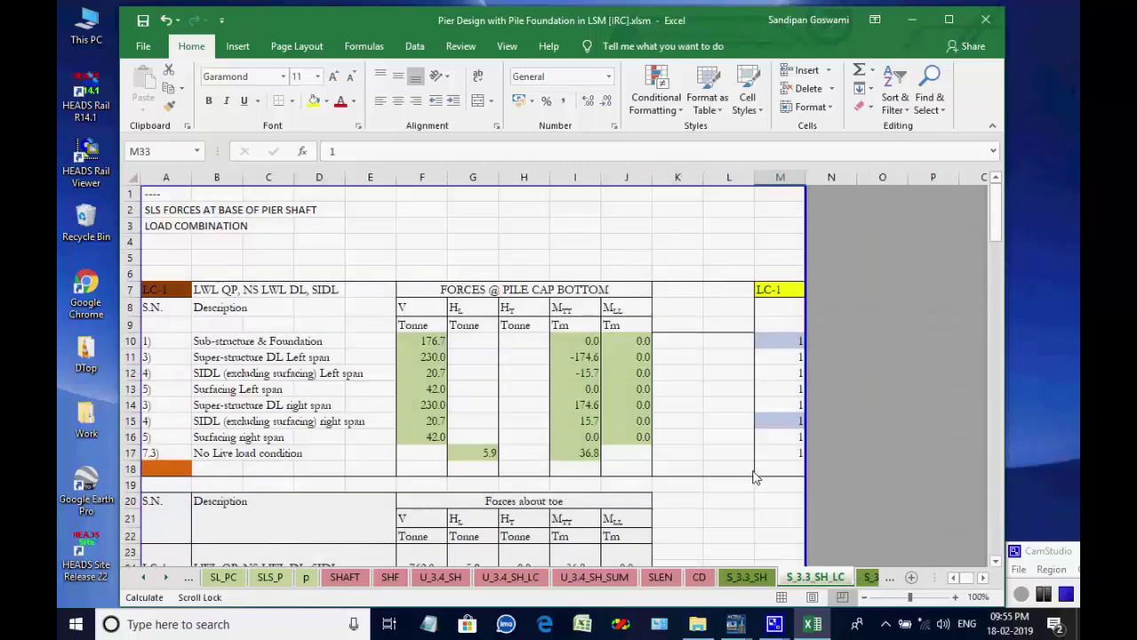
pyautogui.scroll(-20, 746, 466)
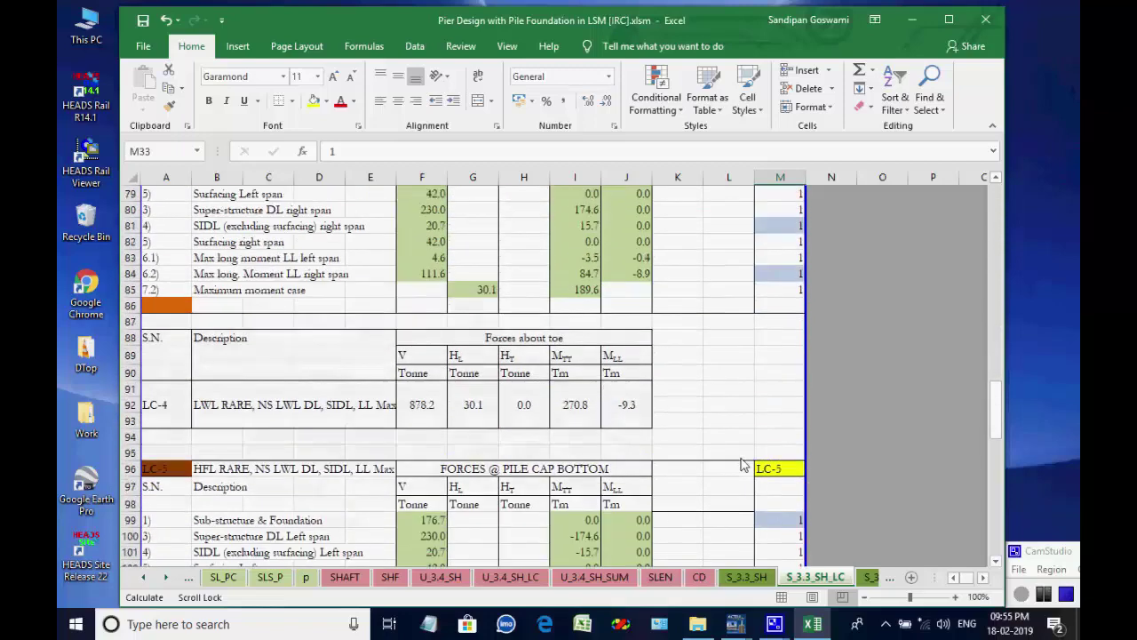
pyautogui.click(869, 578)
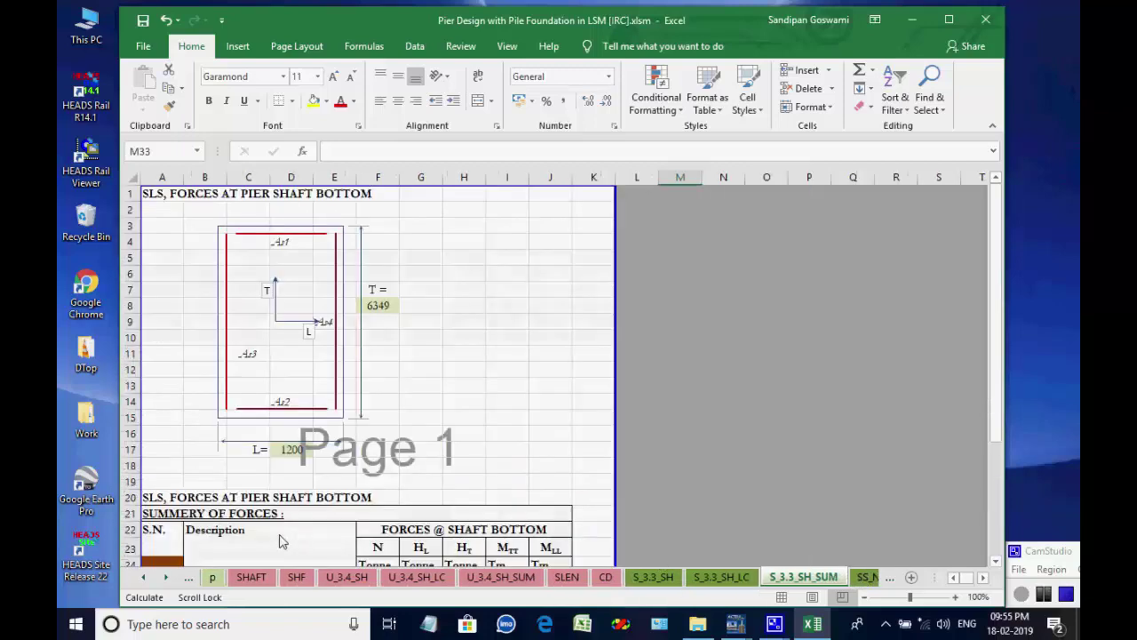
# - Review the pier cap's transverse design and forces at the column face on Piercap, and open the capacity checks on Piercap_2
pyautogui.click(162, 578)
pyautogui.click(163, 579)
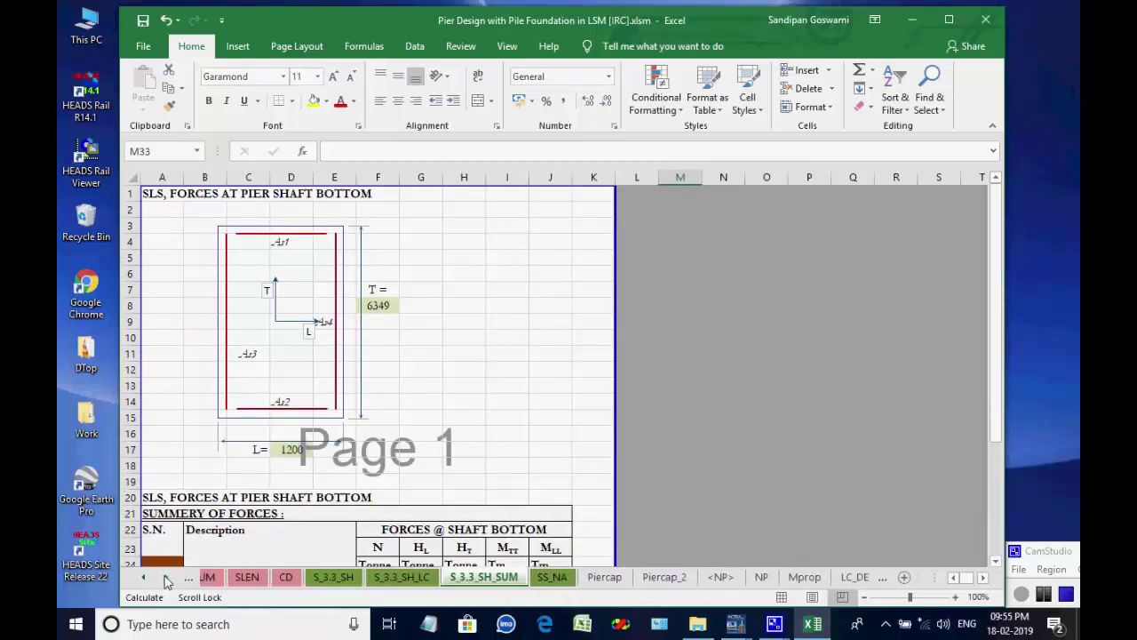
pyautogui.click(166, 579)
pyautogui.click(580, 578)
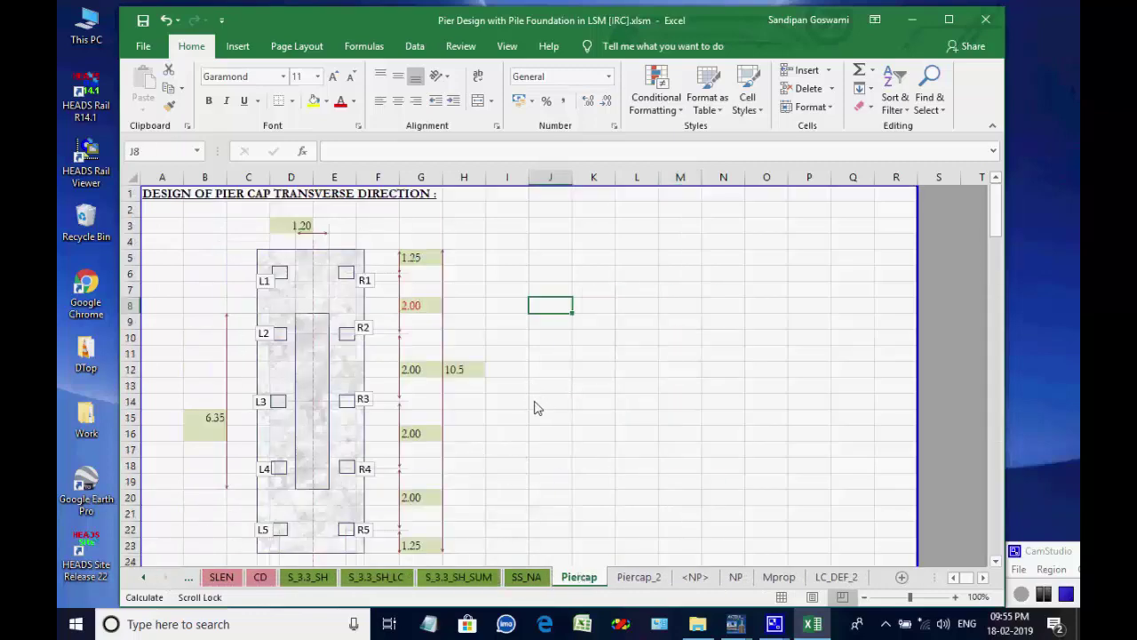
pyautogui.scroll(-10, 535, 407)
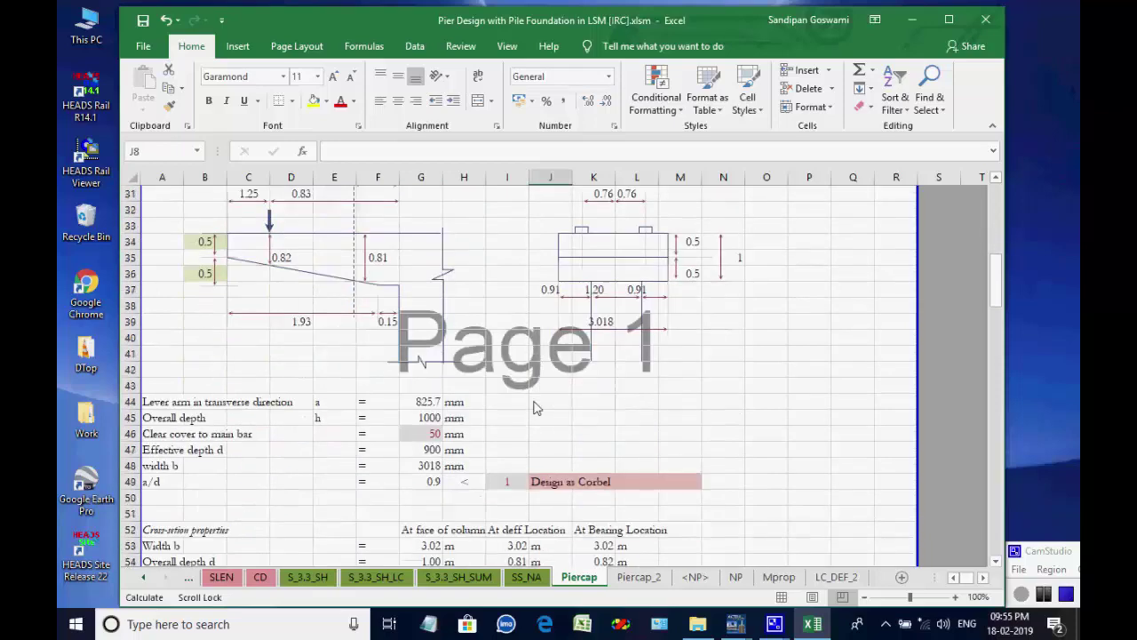
pyautogui.scroll(-19, 536, 408)
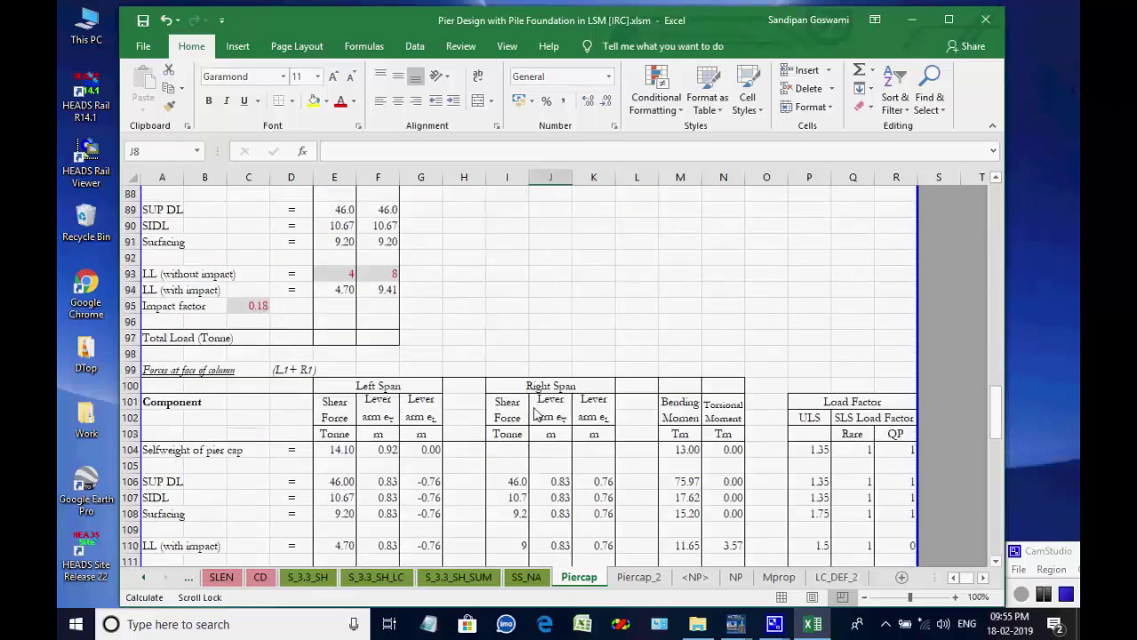
pyautogui.scroll(-3, 535, 411)
pyautogui.click(649, 578)
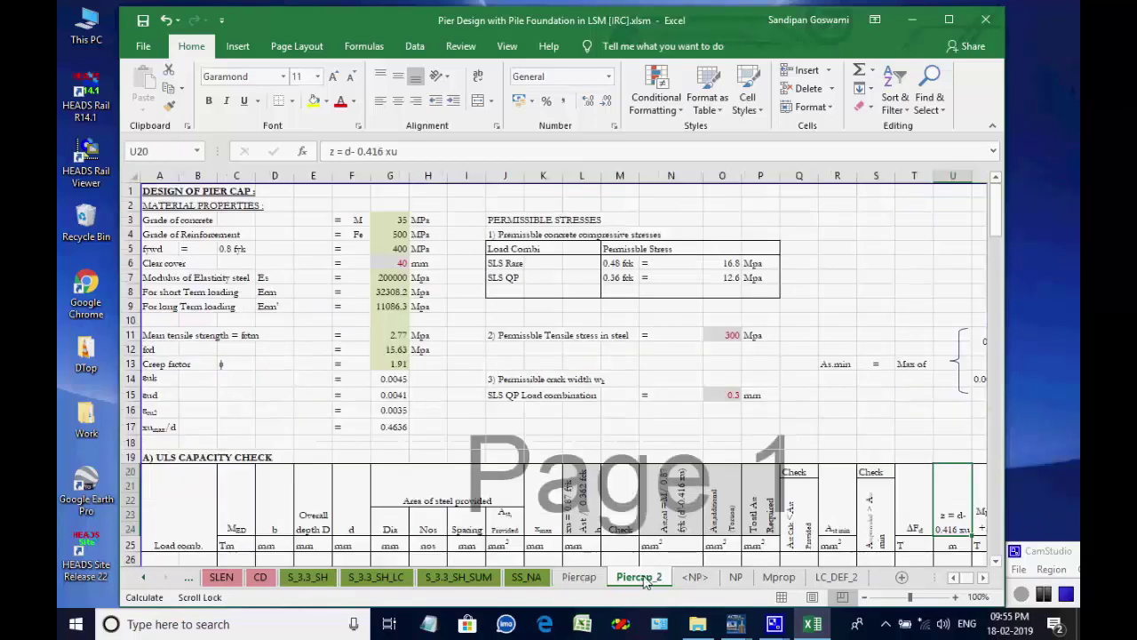
# - Review the pier cap's ULS capacity, SLS stress, crack width, shear and torsion checks on Piercap_2, and close the pier design workbook
pyautogui.scroll(-9, 678, 487)
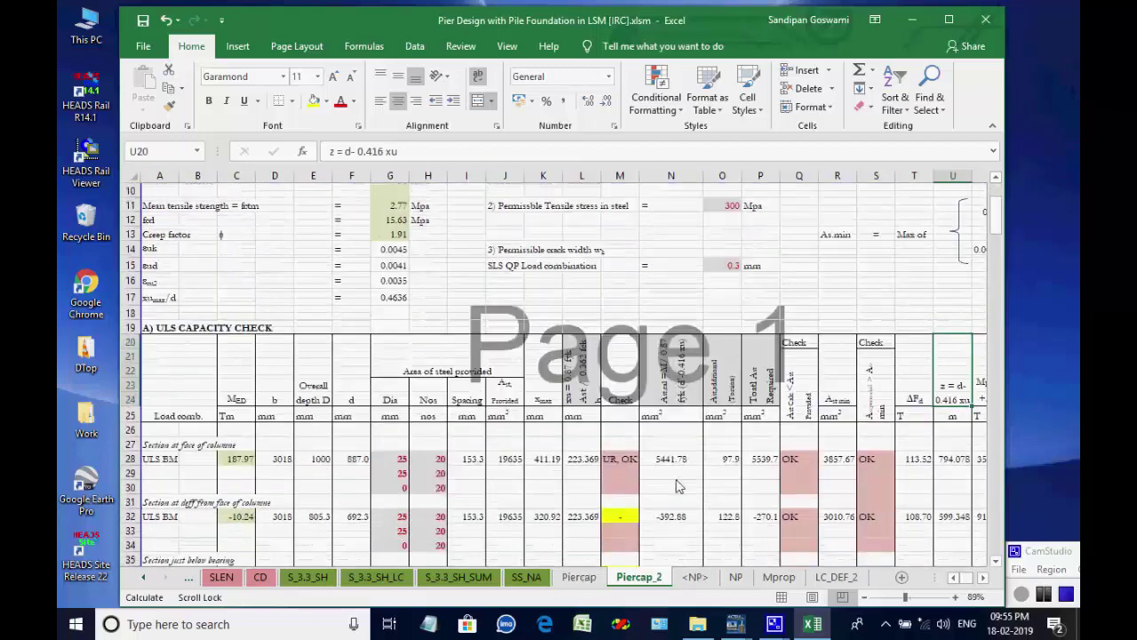
pyautogui.scroll(-16, 676, 487)
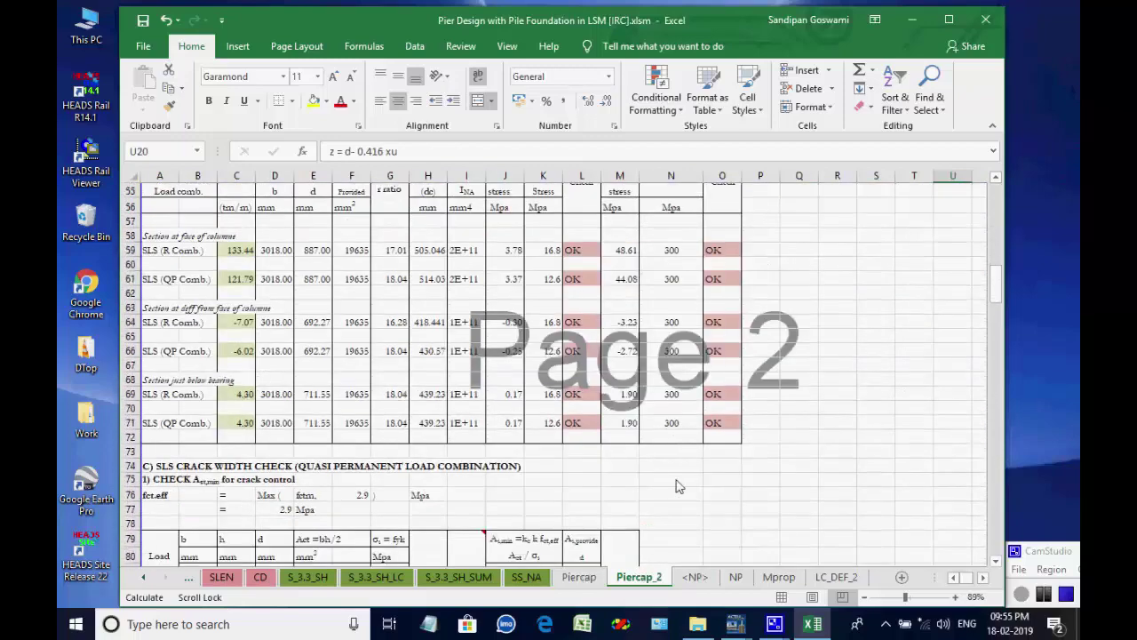
pyautogui.scroll(-20, 727, 515)
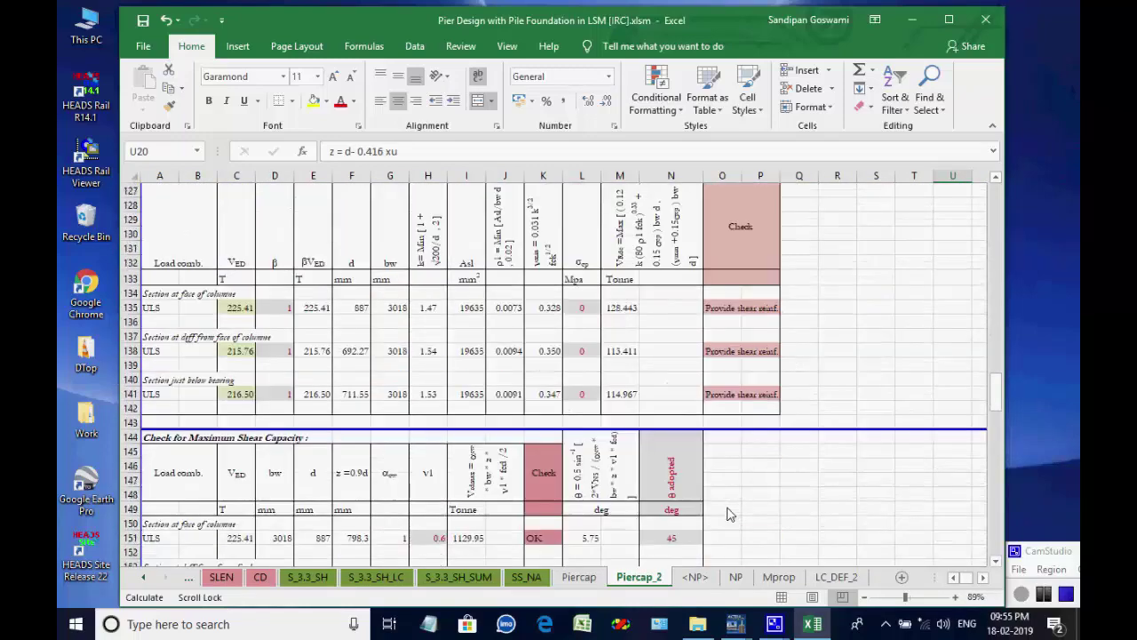
pyautogui.scroll(-7, 729, 516)
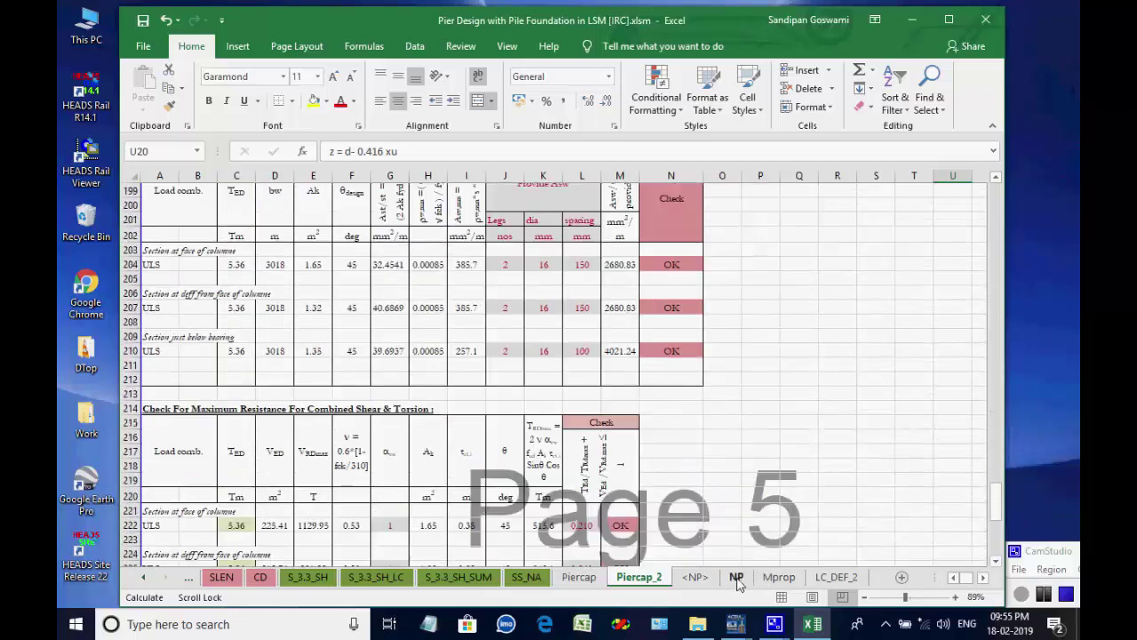
pyautogui.click(986, 19)
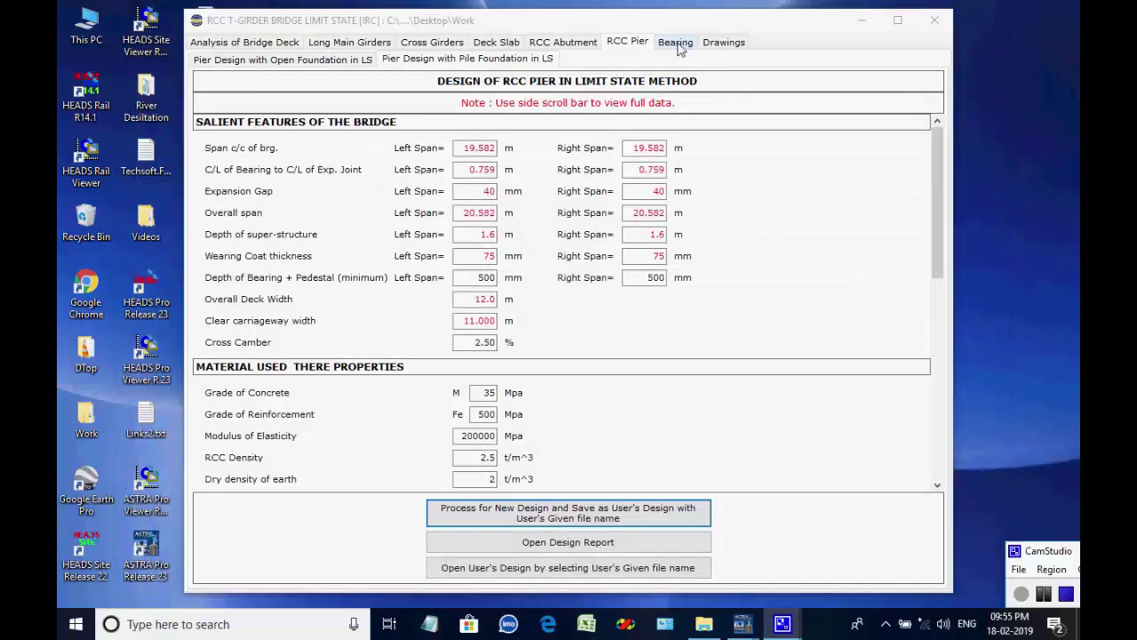
# - Look over the bearing design inputs for the longitudinal mono-axial, bi-axial, fixed and elastomeric bearings
pyautogui.click(678, 43)
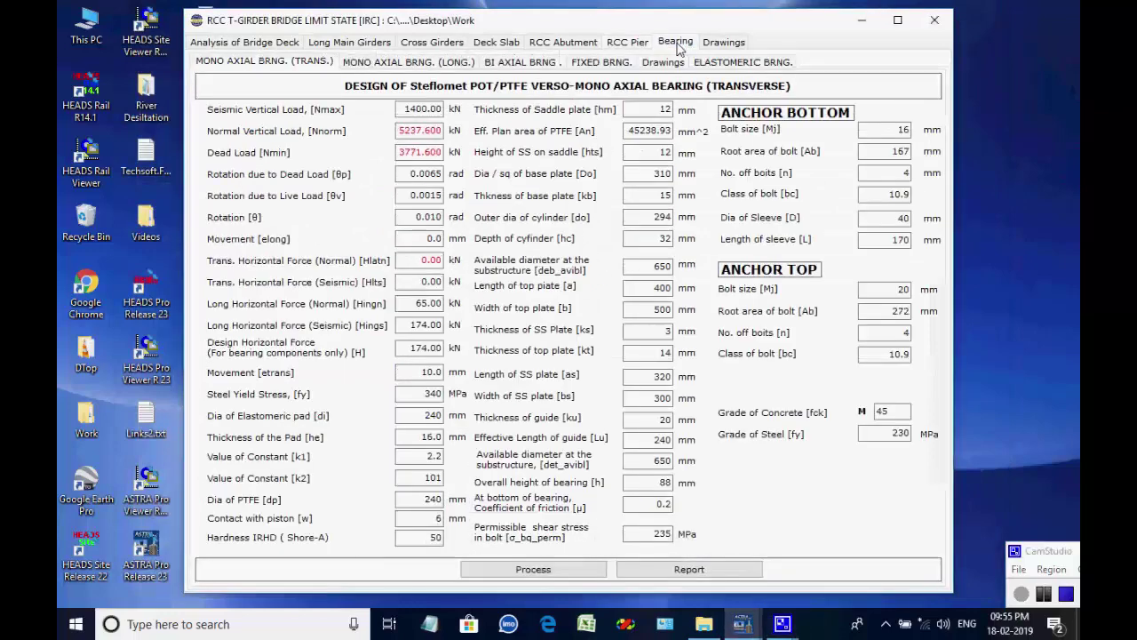
pyautogui.click(422, 66)
pyautogui.click(503, 64)
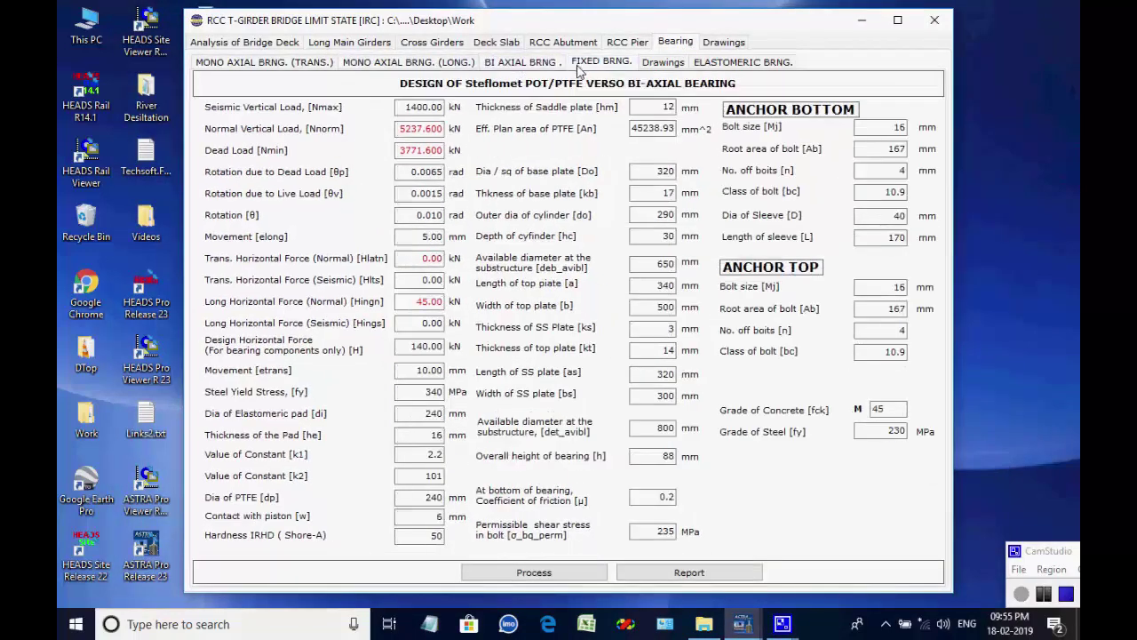
pyautogui.click(578, 65)
pyautogui.click(711, 63)
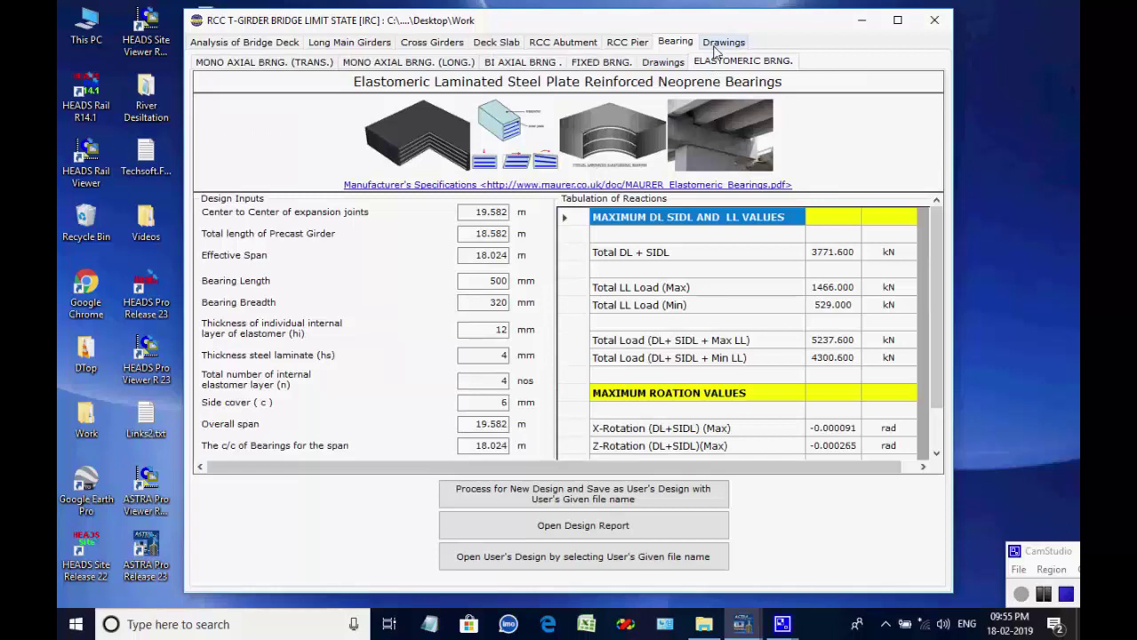
# - Open the long main girder drawings using the design drawings option
pyautogui.click(722, 43)
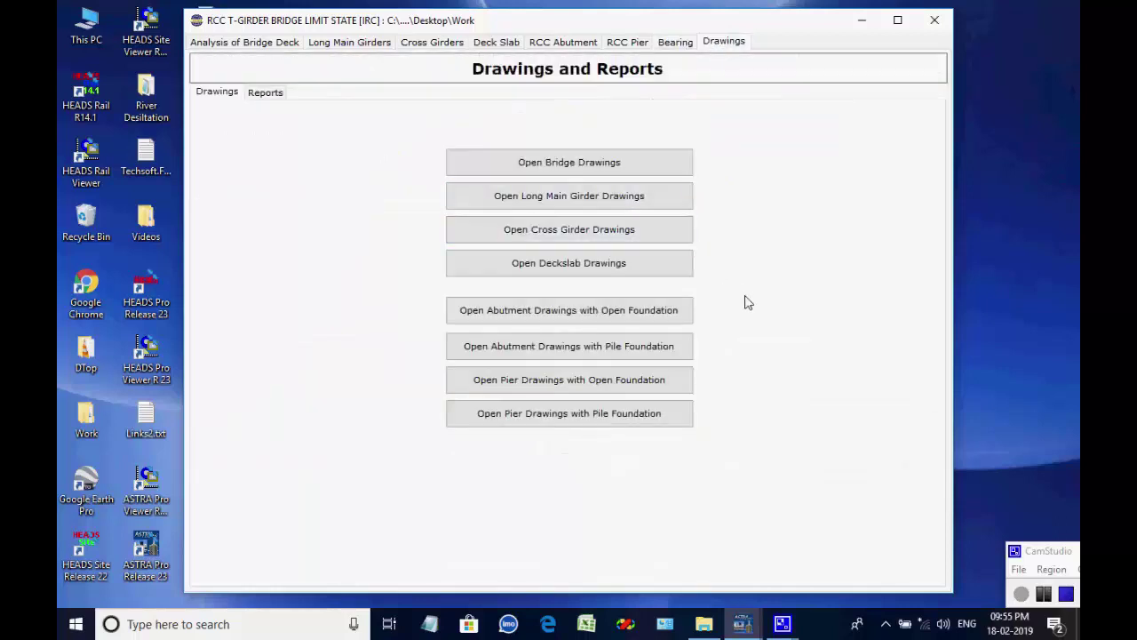
pyautogui.click(556, 197)
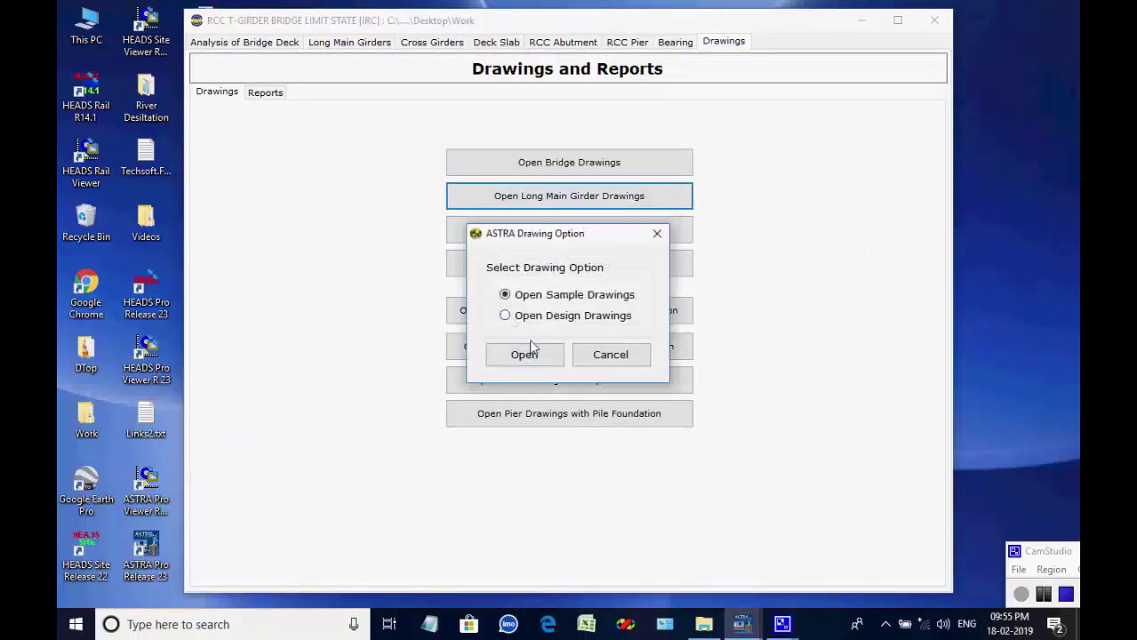
pyautogui.click(505, 316)
pyautogui.click(537, 357)
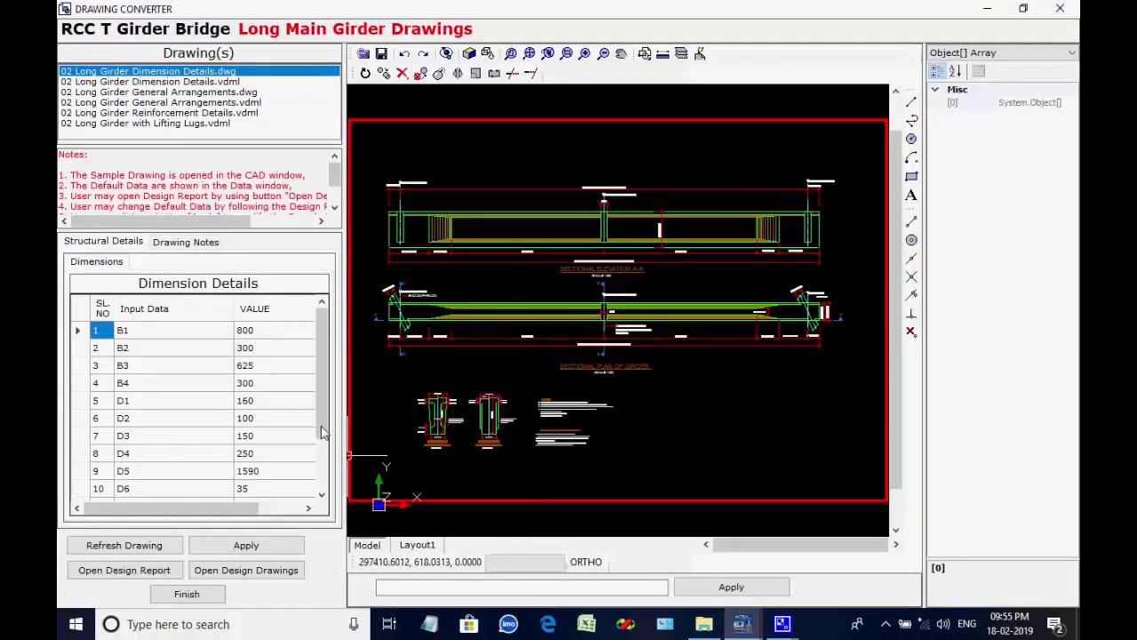
# - View the long girder's dimension details and general arrangement drawings, and open 02 Long Girder Reinforcement Details.vdml
pyautogui.click(124, 84)
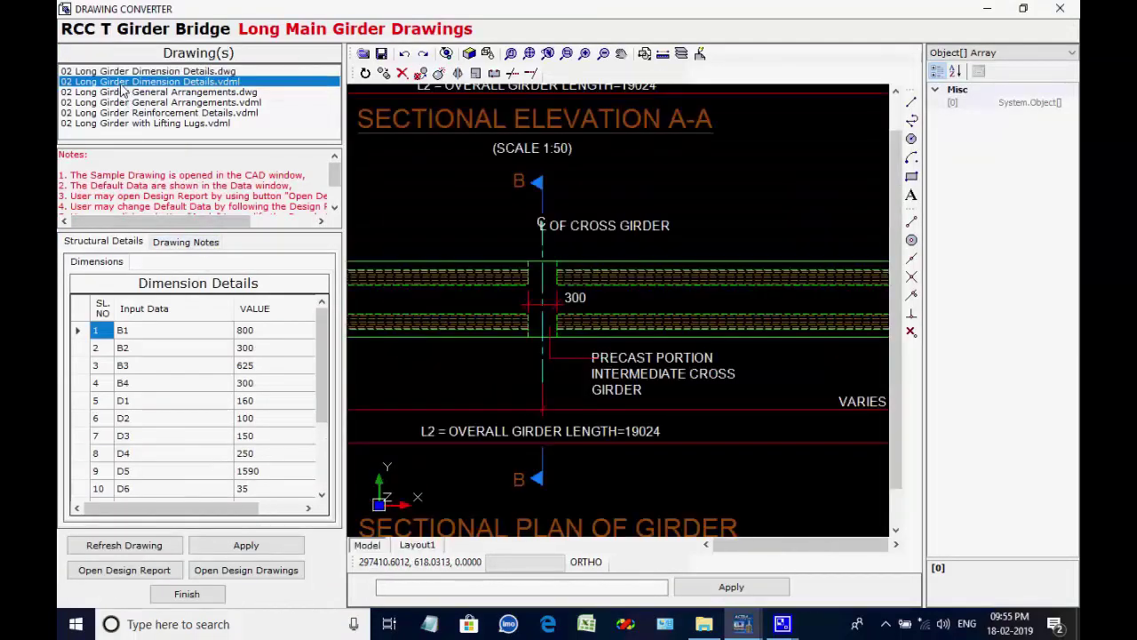
pyautogui.click(128, 93)
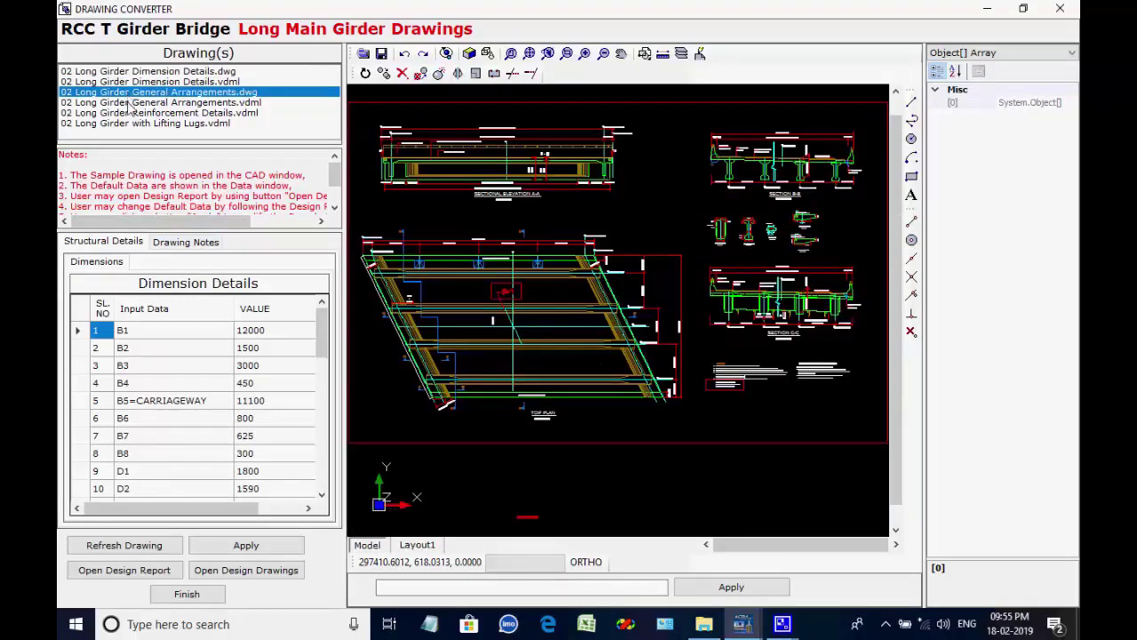
pyautogui.click(129, 104)
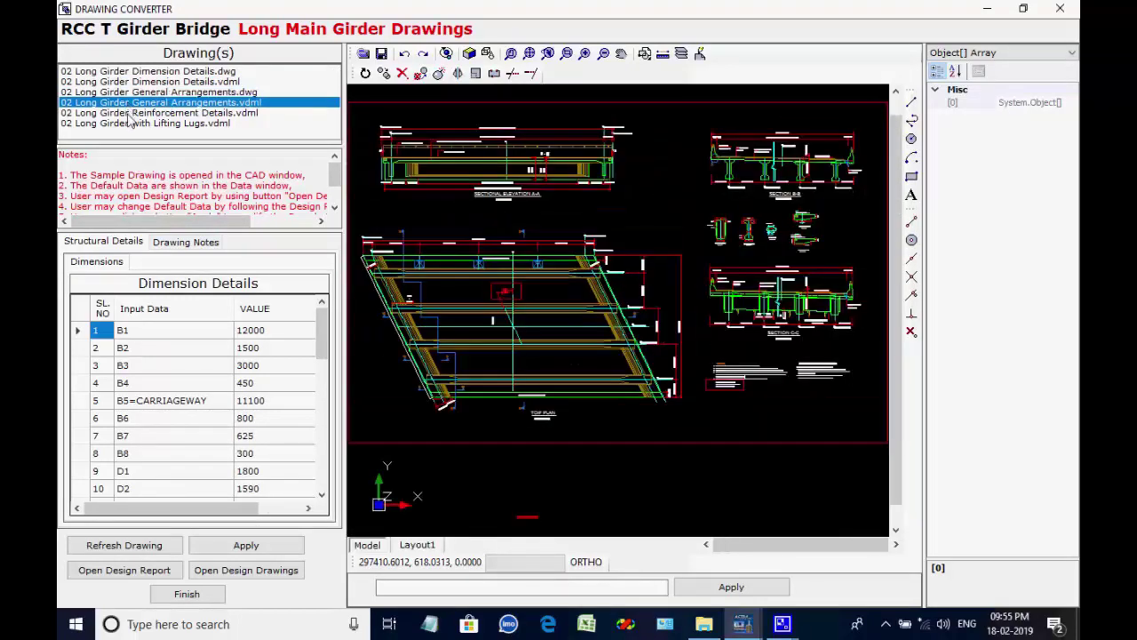
pyautogui.click(128, 115)
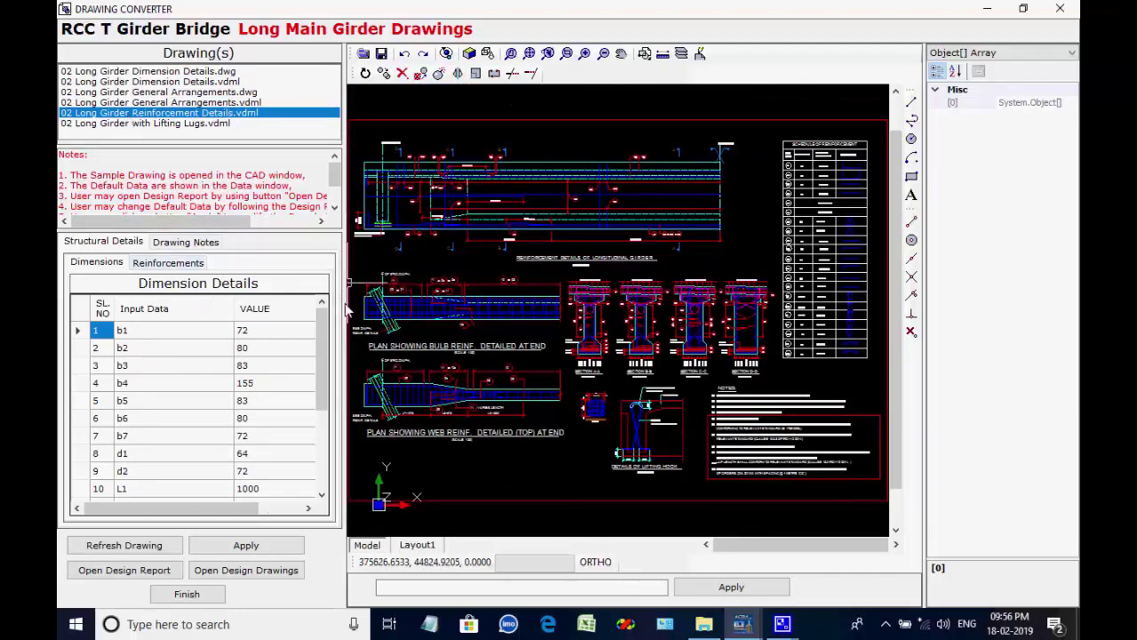
# - Examine the longitudinal girder's reinforcement elevation, the bulb and web reinforcement plans, and the bottom bar spacing in section A-A
pyautogui.click(384, 264)
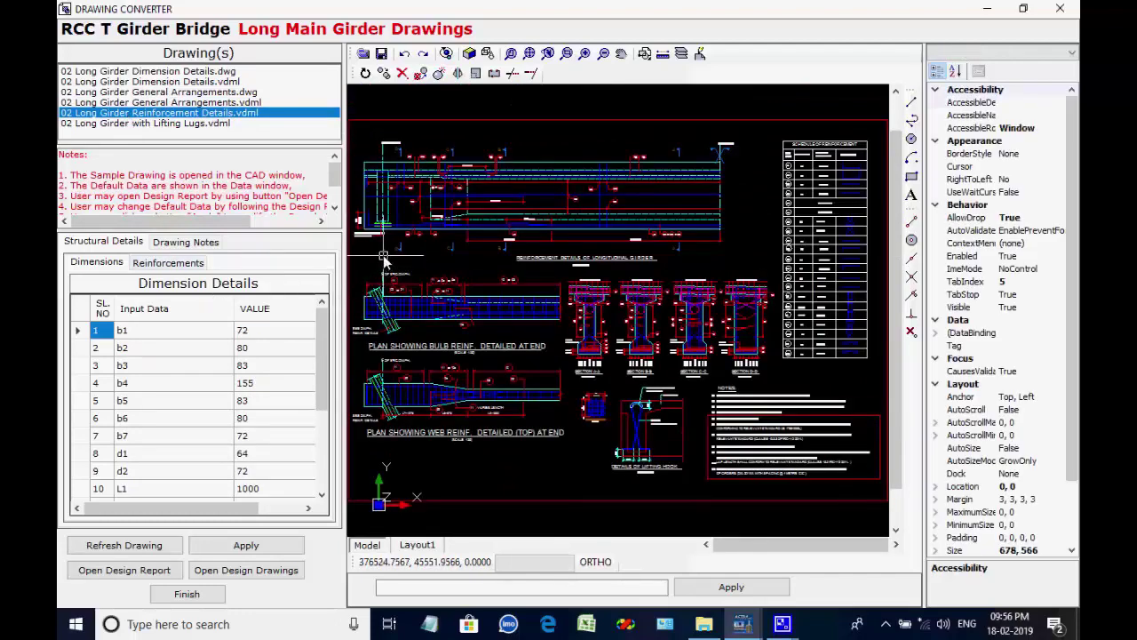
pyautogui.scroll(5, 391, 191)
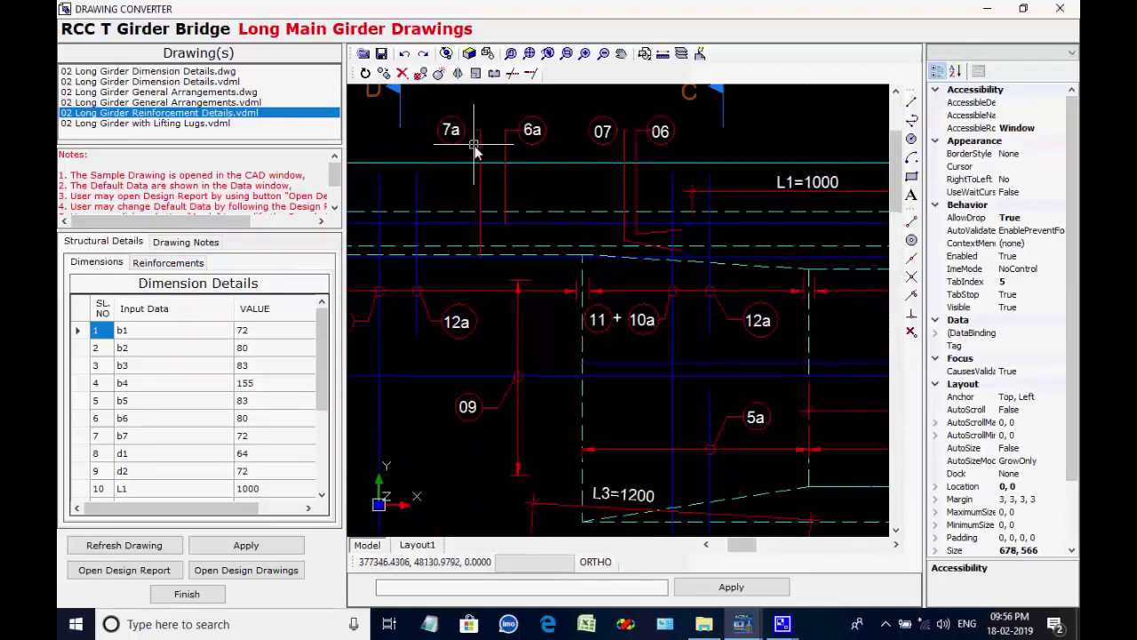
pyautogui.scroll(-6, 476, 157)
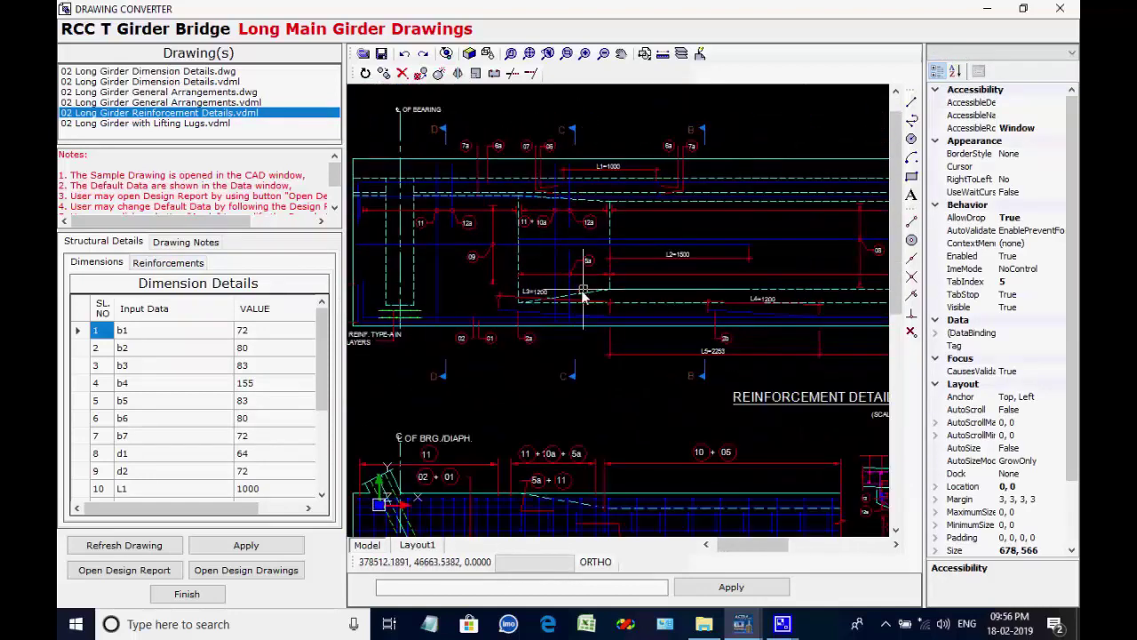
pyautogui.scroll(7, 549, 491)
pyautogui.scroll(-5, 551, 484)
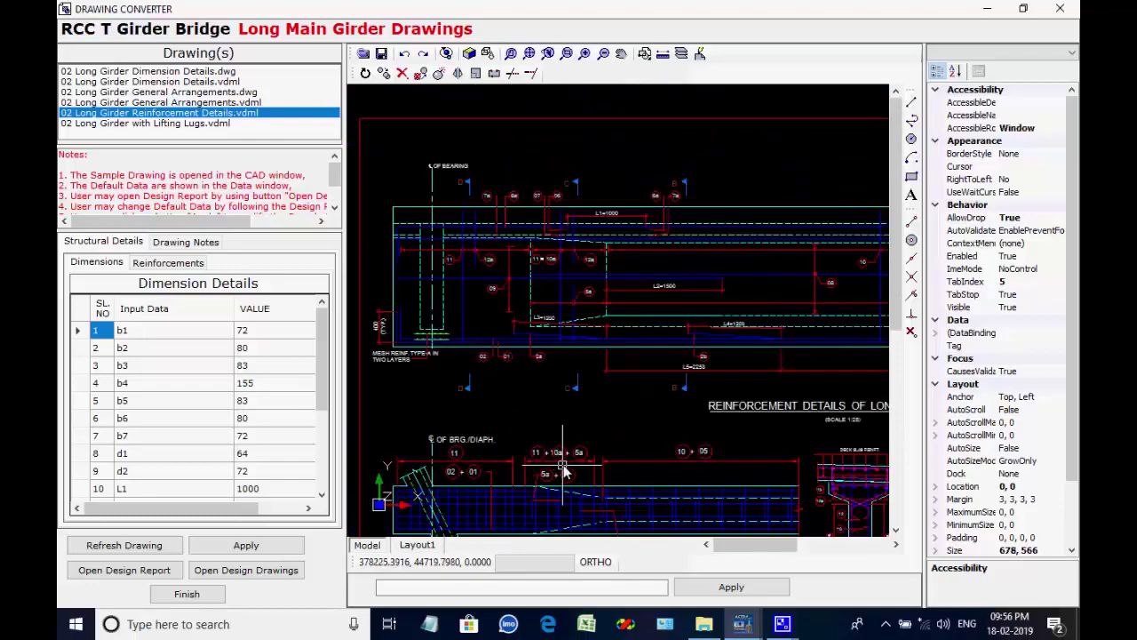
pyautogui.scroll(3, 622, 356)
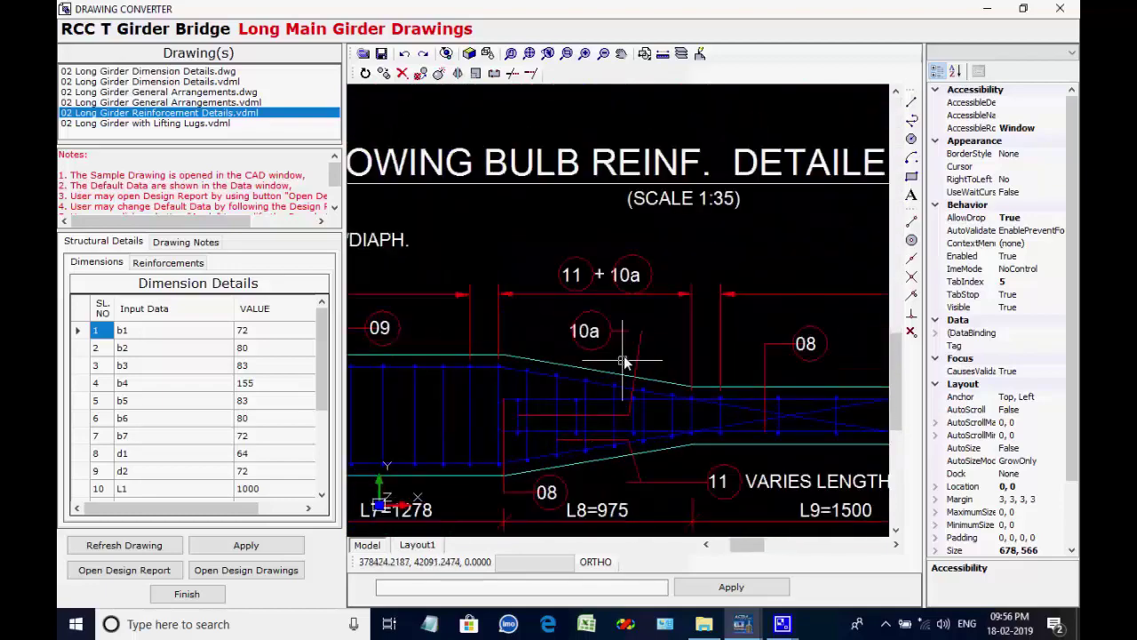
pyautogui.scroll(-6, 635, 330)
pyautogui.scroll(-2, 690, 297)
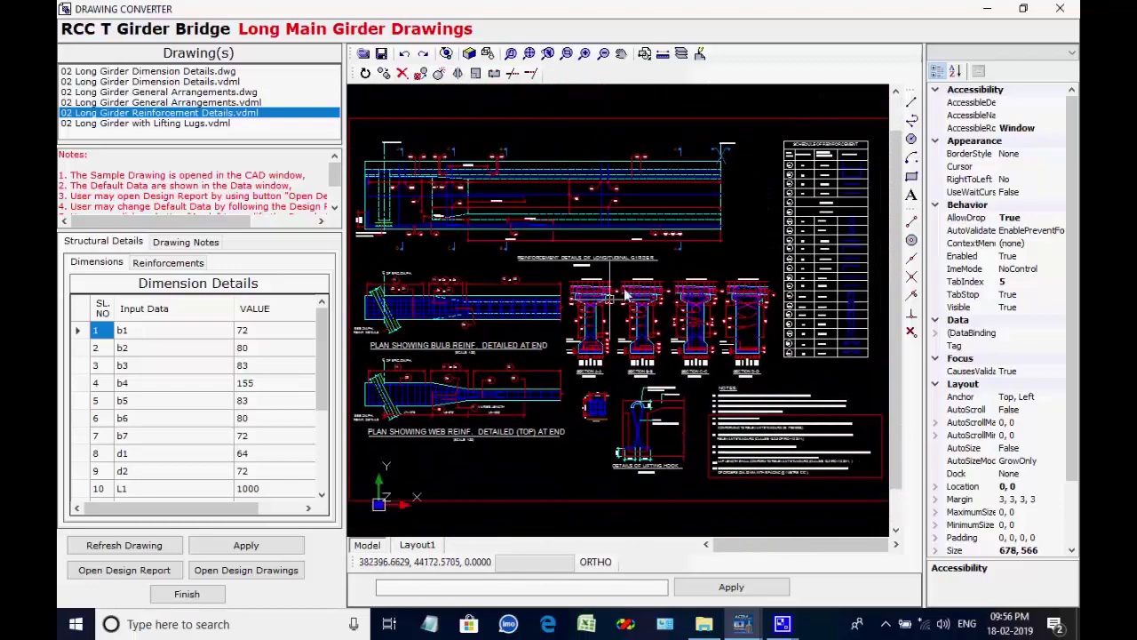
pyautogui.scroll(5, 607, 307)
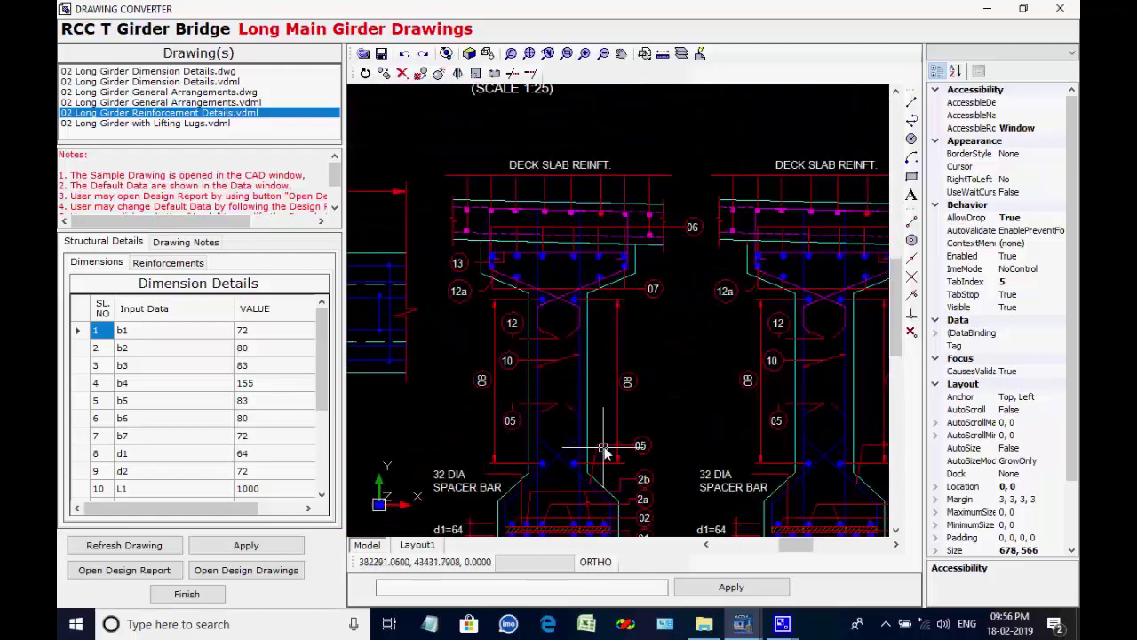
pyautogui.scroll(2, 610, 435)
pyautogui.moveTo(602, 329); pyautogui.dragTo(602, 316)
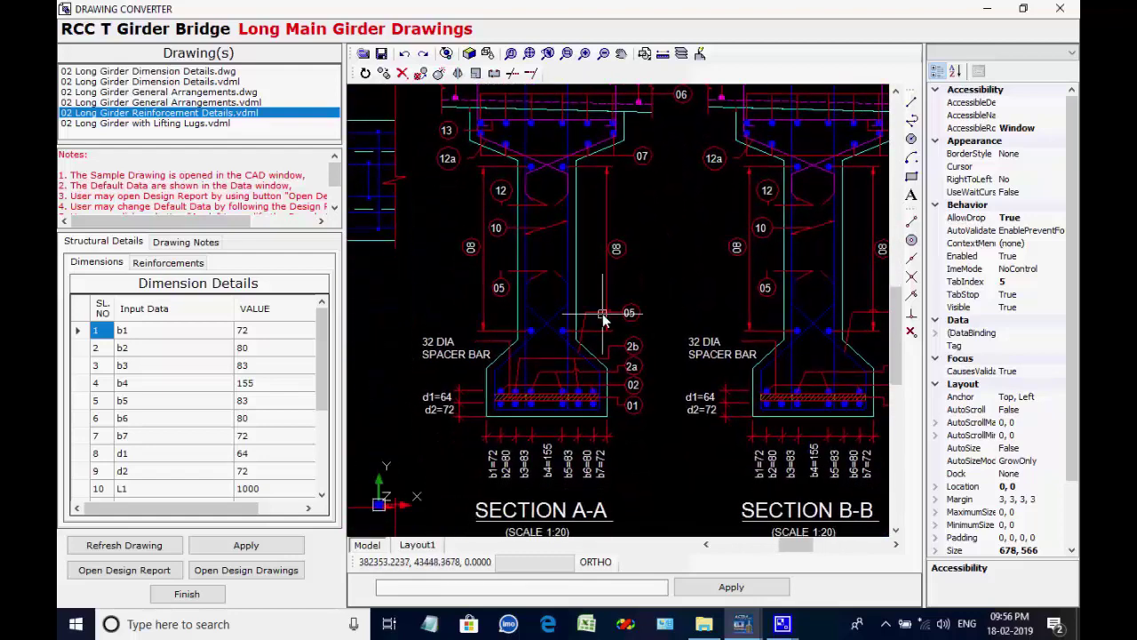
pyautogui.scroll(1, 502, 484)
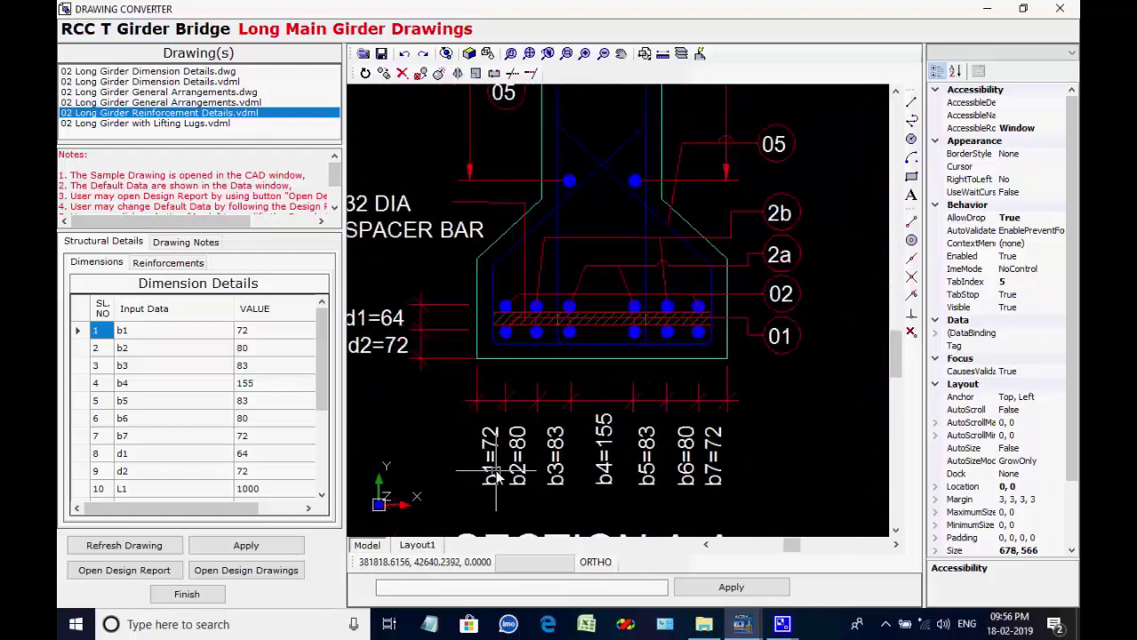
pyautogui.scroll(1, 506, 493)
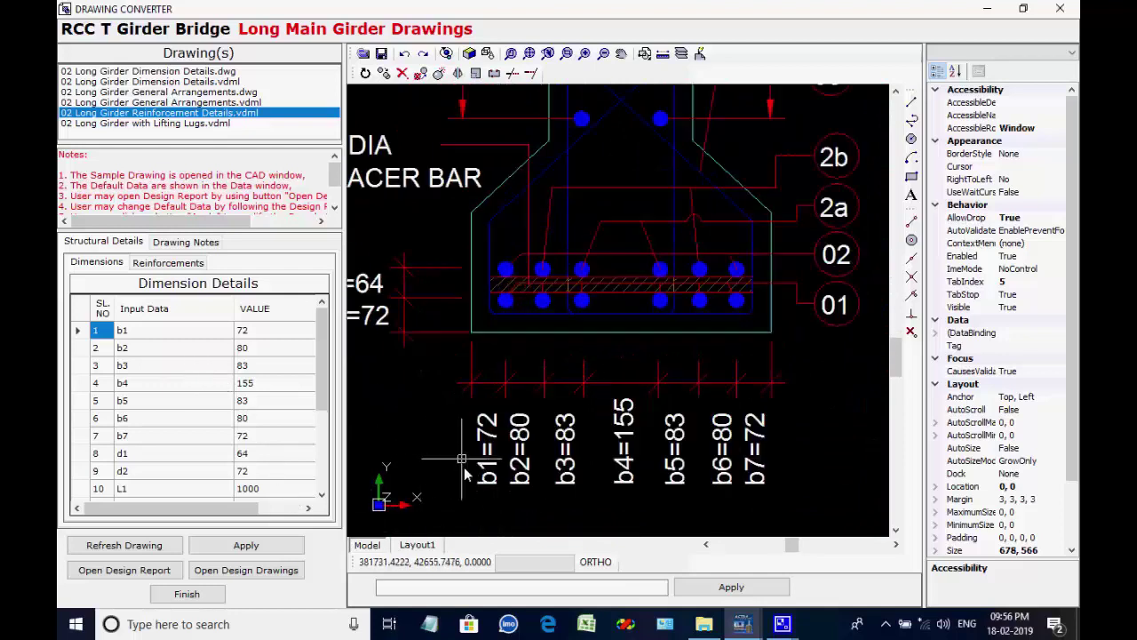
# - Set dimension b1 to 80 in the girder reinforcement drawing, apply the change and save the drawing
pyautogui.click(251, 334)
pyautogui.click(247, 337)
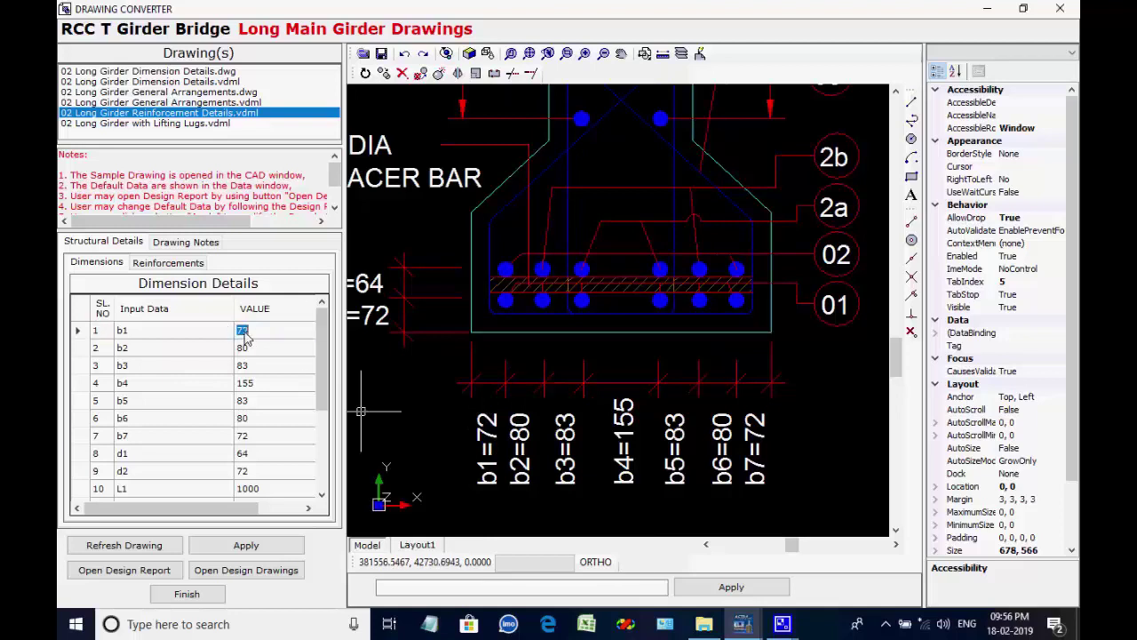
pyautogui.moveTo(248, 335); pyautogui.dragTo(230, 337)
pyautogui.write('80')
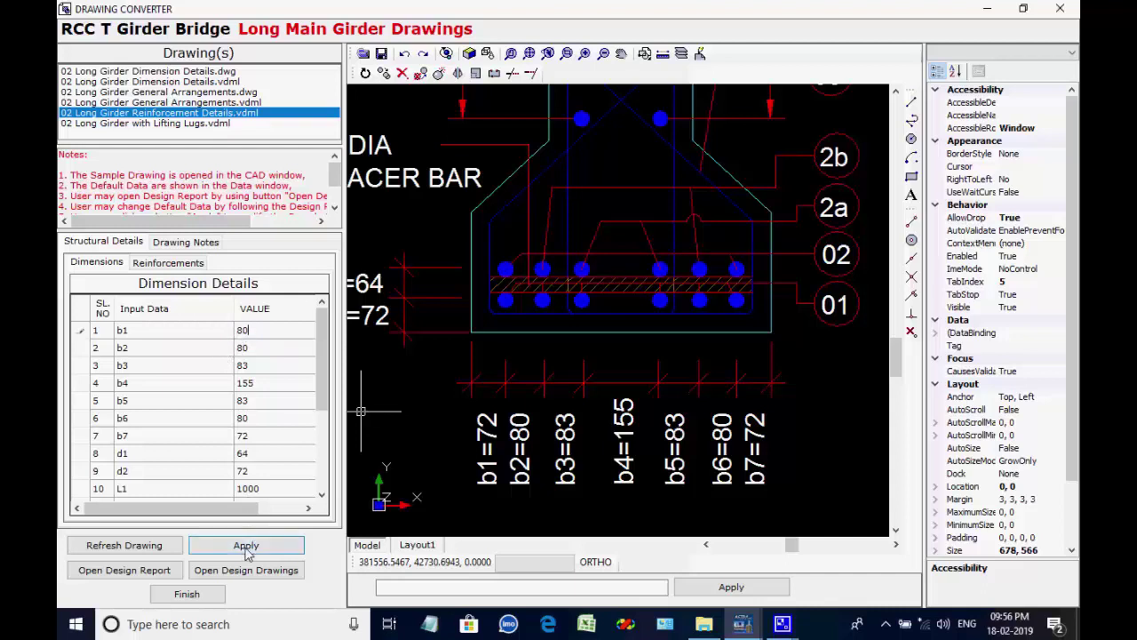
pyautogui.click(247, 545)
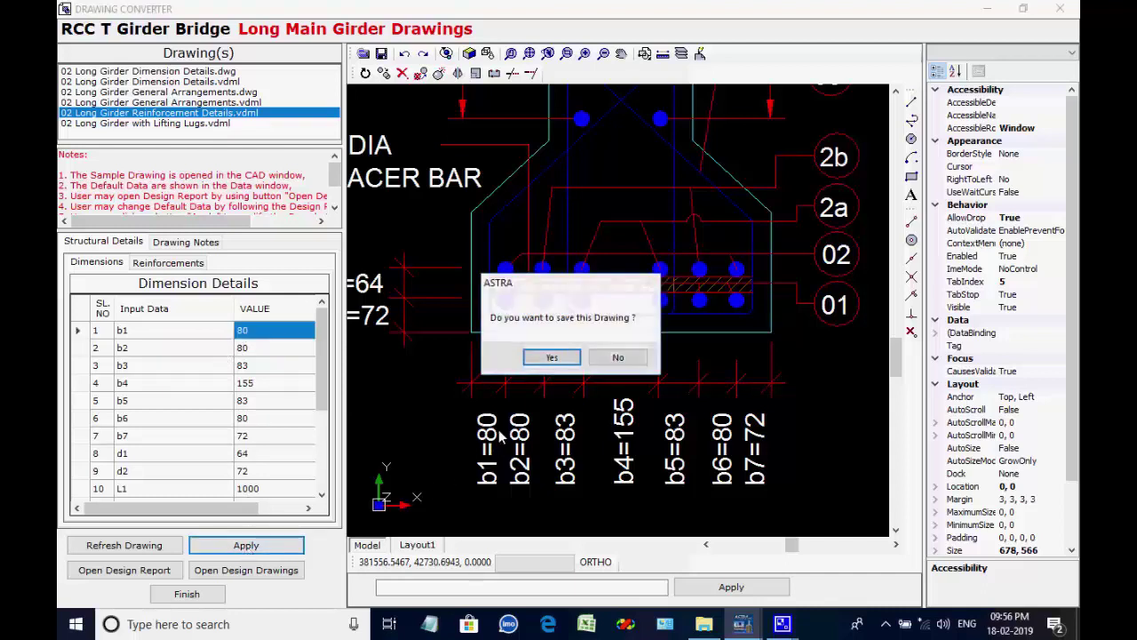
pyautogui.click(553, 358)
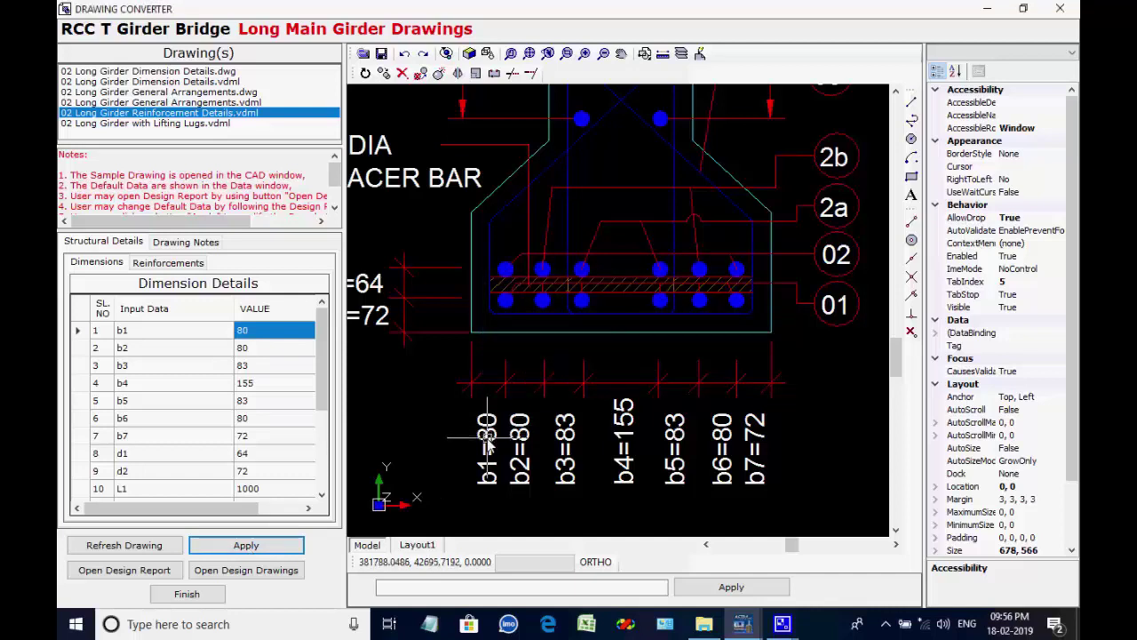
pyautogui.click(301, 546)
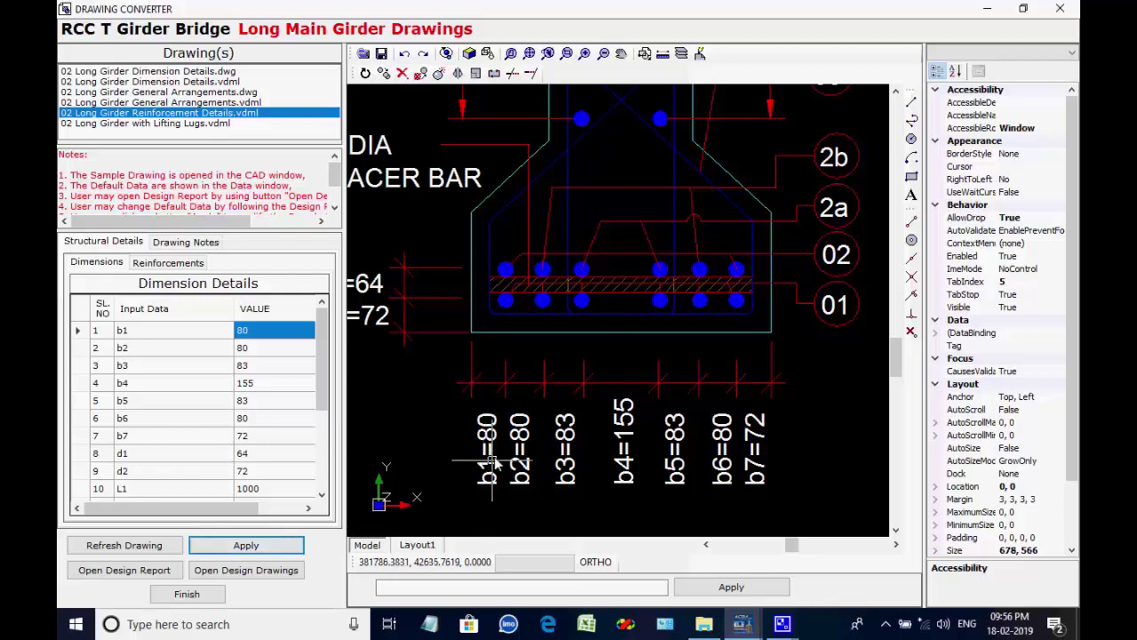
# - Set dimension b1 to 72 and apply it to the girder reinforcement drawing without saving
pyautogui.click(259, 334)
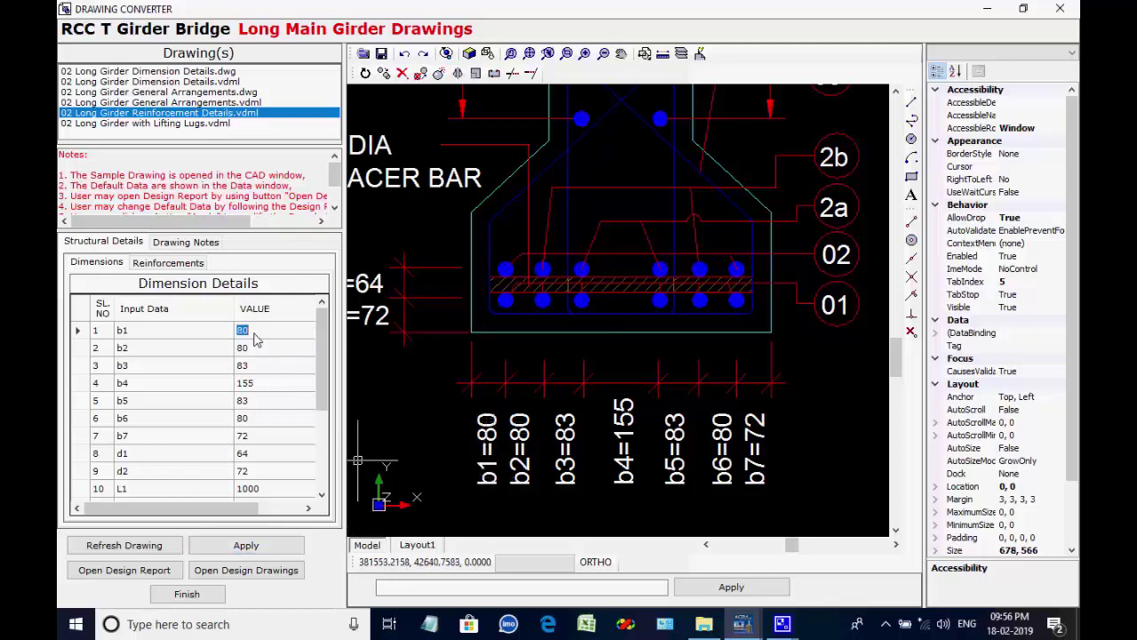
pyautogui.write('72')
pyautogui.click(253, 549)
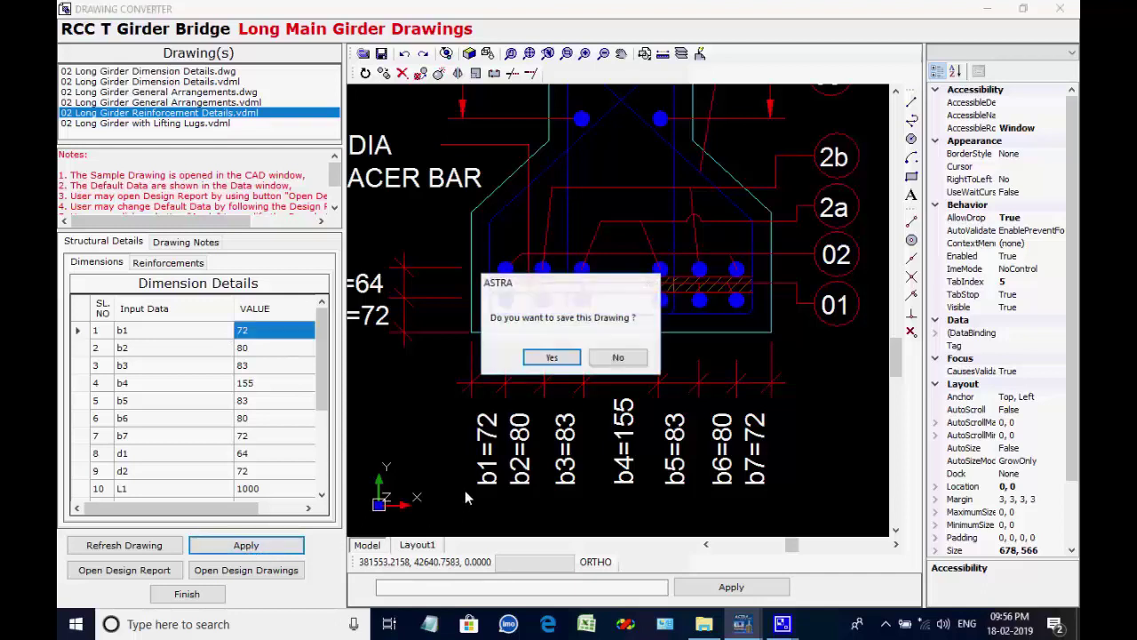
pyautogui.click(618, 358)
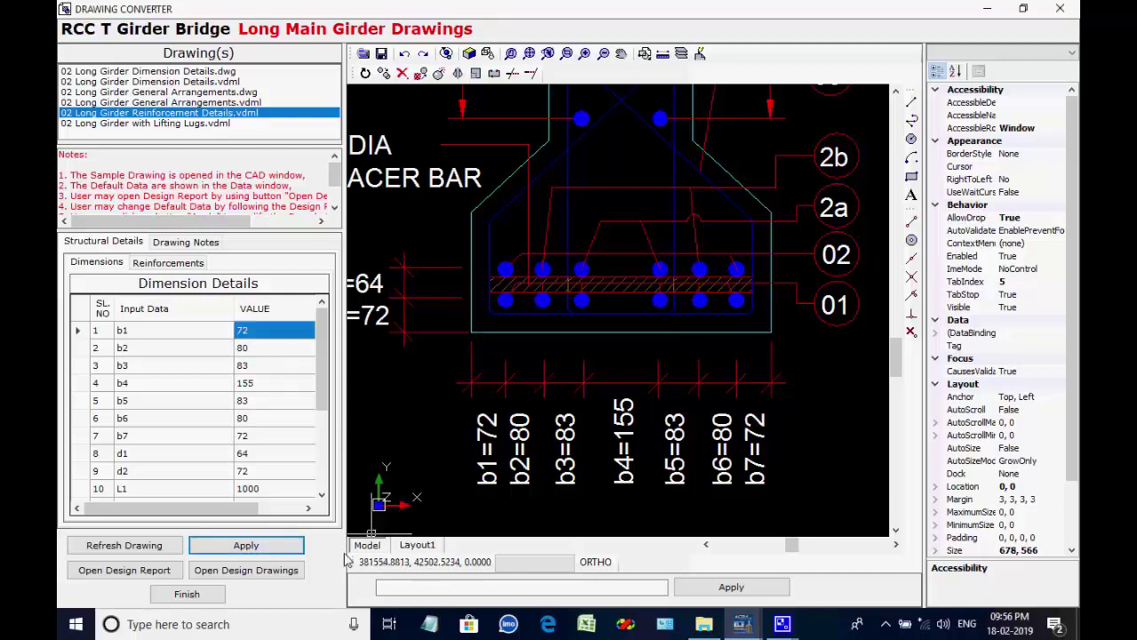
# - Try to open the girder's design report, and close the drawing converter and the T-girder bridge design window
pyautogui.click(165, 573)
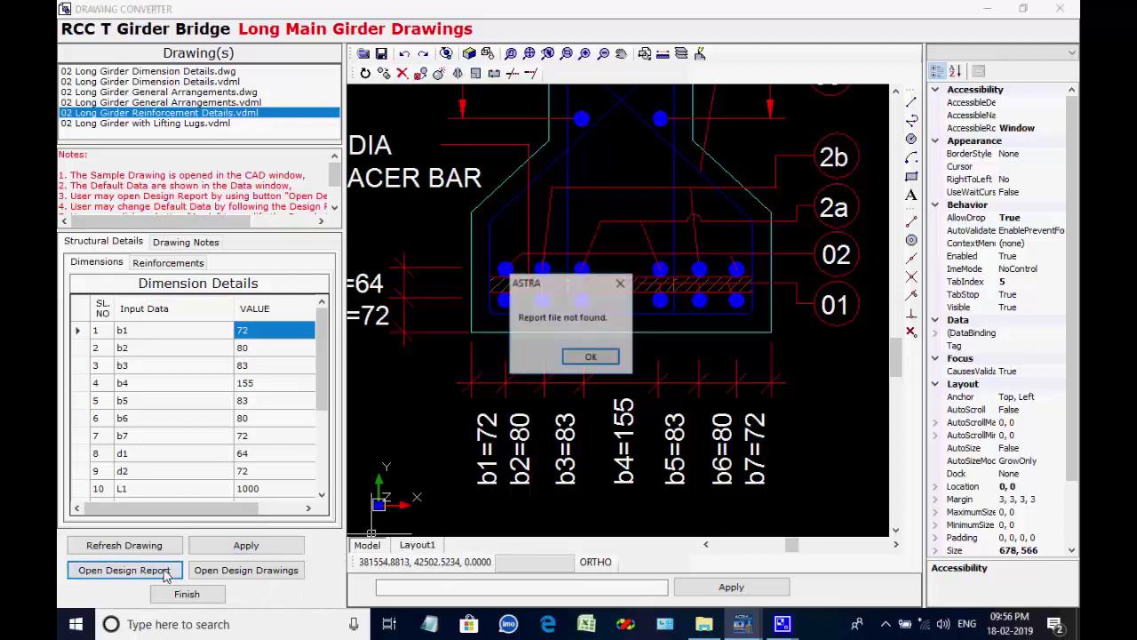
pyautogui.click(589, 359)
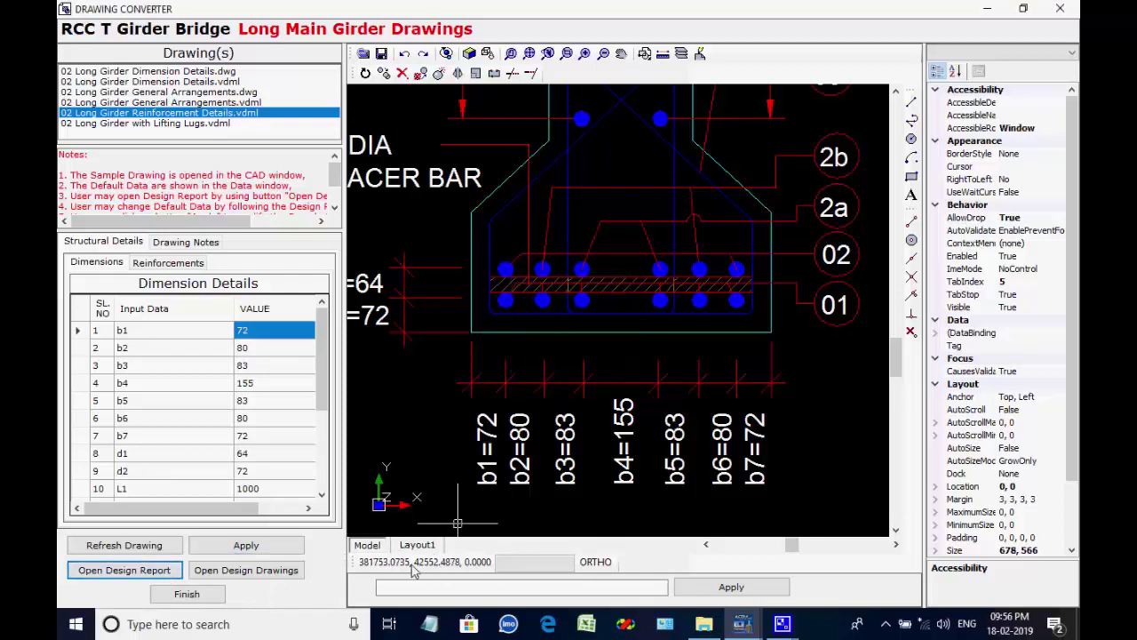
pyautogui.click(211, 599)
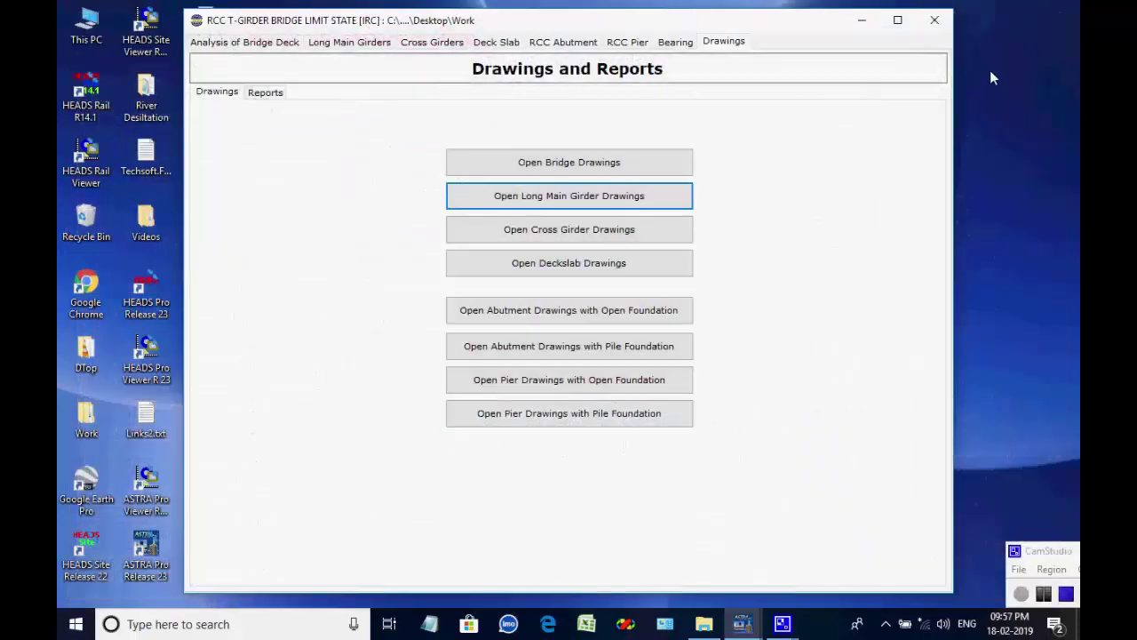
pyautogui.click(941, 21)
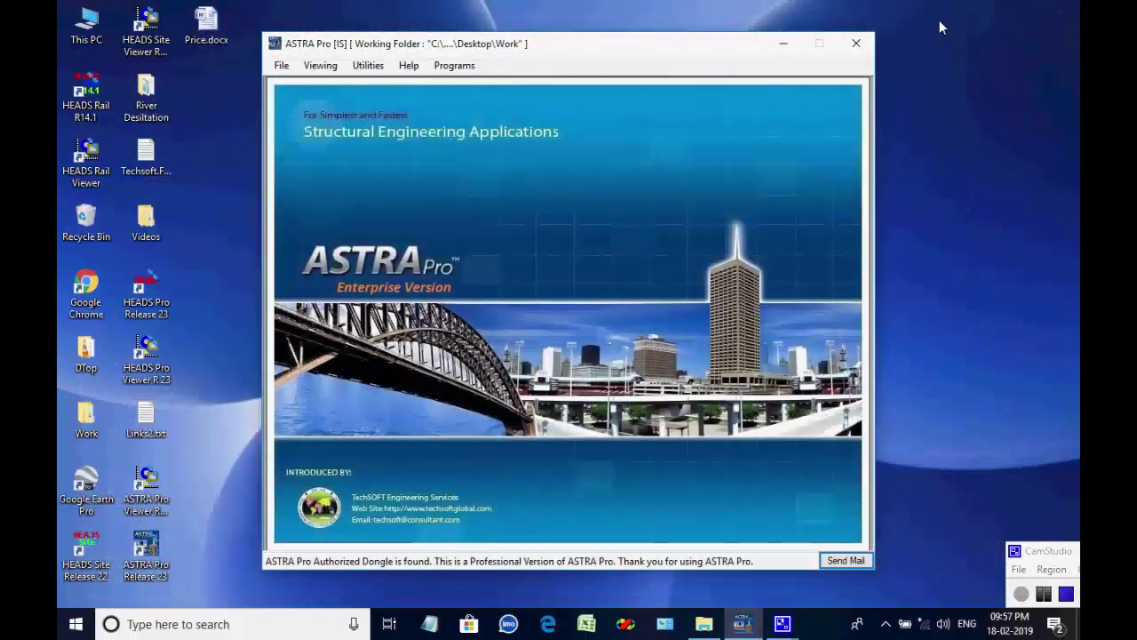